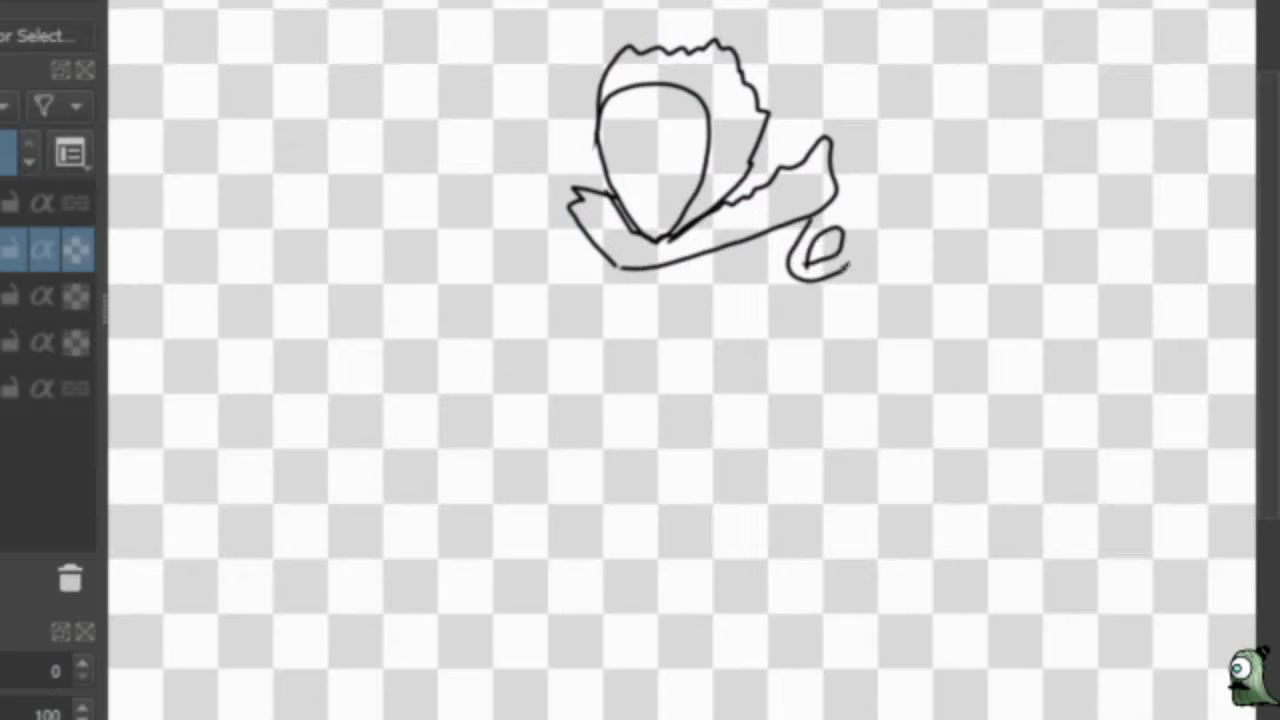
Draw the domed shoulder guard fanning out from the round buckle, with curved plate lines and a pointed lower tip.
{"action": "left_click_drag", "start_coordinate": [855, 272], "coordinate": [934, 180]}
{"action": "left_click_drag", "start_coordinate": [860, 212], "coordinate": [945, 182]}
{"action": "left_click_drag", "start_coordinate": [858, 246], "coordinate": [960, 275]}
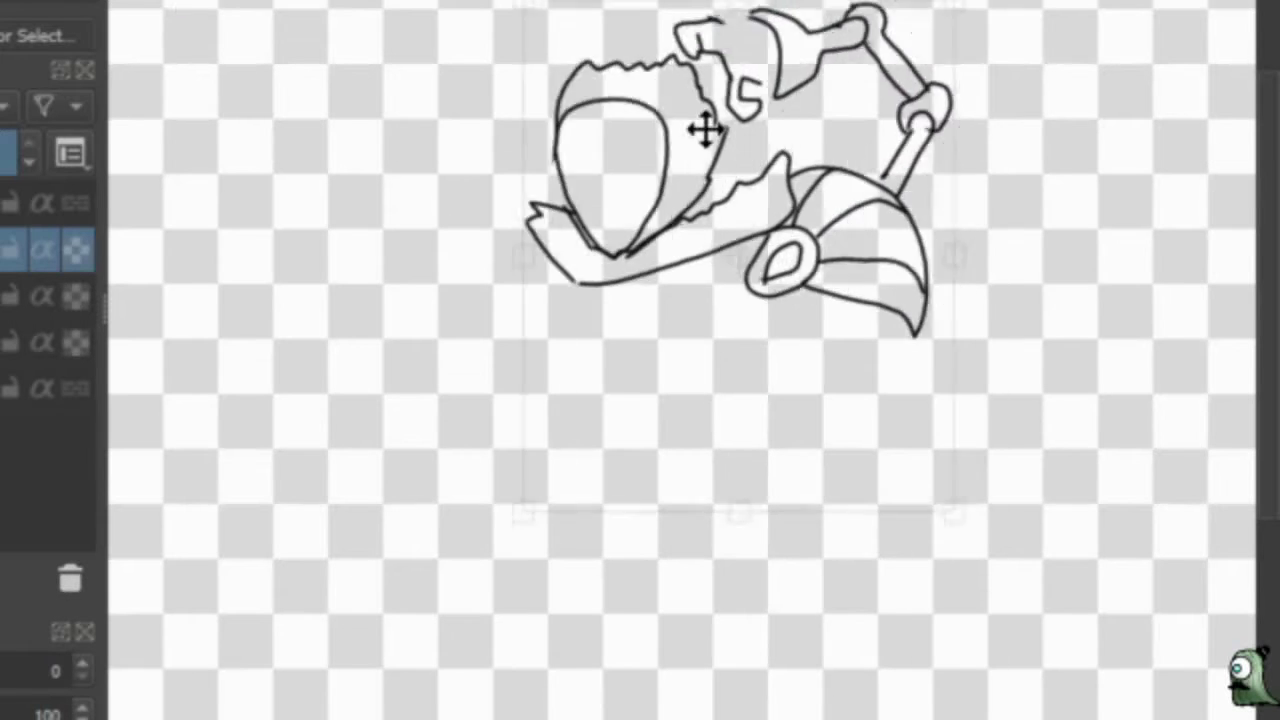
Draw the jointed mechanical arm above the shoulder guard, ending in a claw with hooked fingers and a round palm.
{"action": "scroll", "coordinate": [531, 531], "scroll_direction": "up", "scroll_amount": 5}
{"action": "mouse_move", "coordinate": [780, 260]}
{"action": "left_mouse_down"}
{"action": "mouse_move", "coordinate": [791, 334]}
{"action": "mouse_move", "coordinate": [634, 200]}
{"action": "mouse_move", "coordinate": [545, 150]}
{"action": "mouse_move", "coordinate": [666, 54]}
{"action": "mouse_move", "coordinate": [610, 0]}
{"action": "mouse_move", "coordinate": [720, 0]}
{"action": "mouse_move", "coordinate": [862, 82]}
{"action": "mouse_move", "coordinate": [843, 46]}
{"action": "mouse_move", "coordinate": [871, 283]}
{"action": "mouse_move", "coordinate": [826, 197]}
{"action": "mouse_move", "coordinate": [905, 340]}
{"action": "left_mouse_up"}
{"action": "mouse_move", "coordinate": [800, 135]}
{"action": "left_mouse_down"}
{"action": "mouse_move", "coordinate": [808, 186]}
{"action": "mouse_move", "coordinate": [846, 34]}
{"action": "left_mouse_up"}
{"action": "scroll", "coordinate": [831, 25], "scroll_direction": "down", "scroll_amount": 3}
{"action": "scroll", "coordinate": [120, 120], "scroll_direction": "up", "scroll_amount": 4}
{"action": "scroll", "coordinate": [120, 120], "scroll_direction": "down", "scroll_amount": 2}
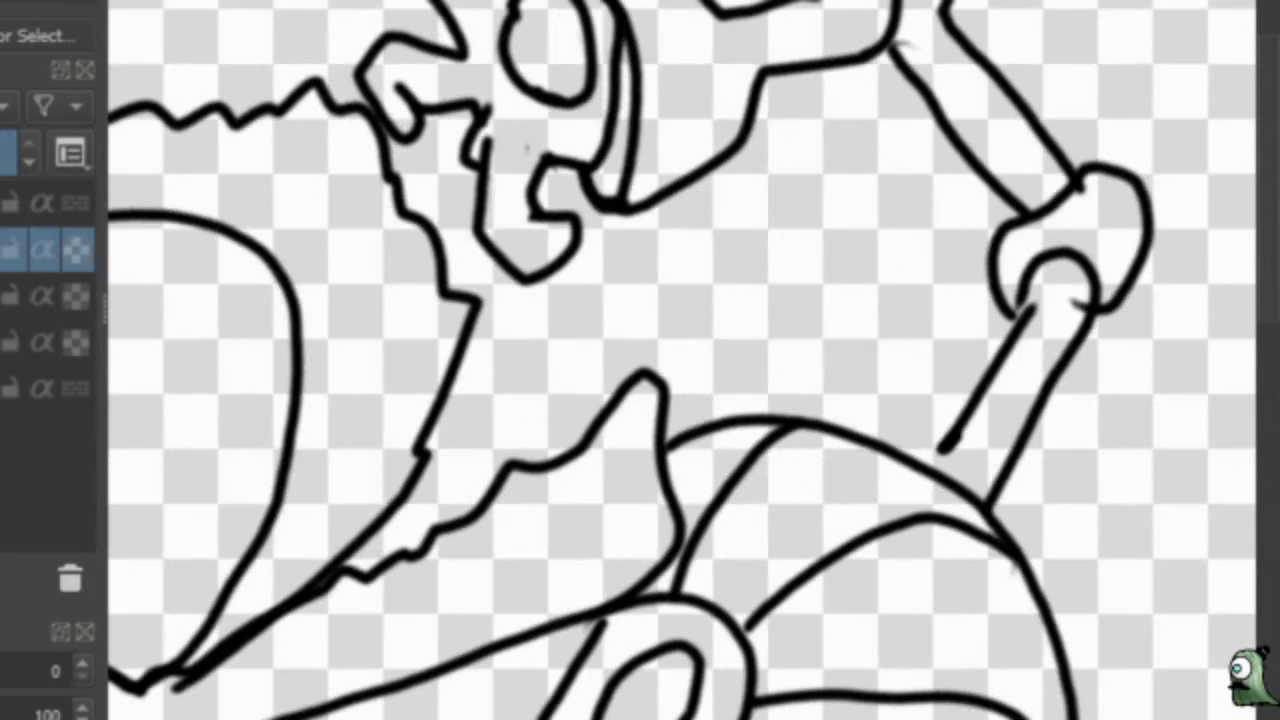
Select the jointed claw arm freehand, transform it so it sits clear of the hood, and remove the selection.
{"action": "mouse_move", "coordinate": [435, 115]}
{"action": "left_mouse_down"}
{"action": "mouse_move", "coordinate": [957, 486]}
{"action": "mouse_move", "coordinate": [1171, 57]}
{"action": "left_mouse_up"}
{"action": "key", "text": "ctrl+t"}
{"action": "scroll", "coordinate": [666, 137], "scroll_direction": "down", "scroll_amount": 2}
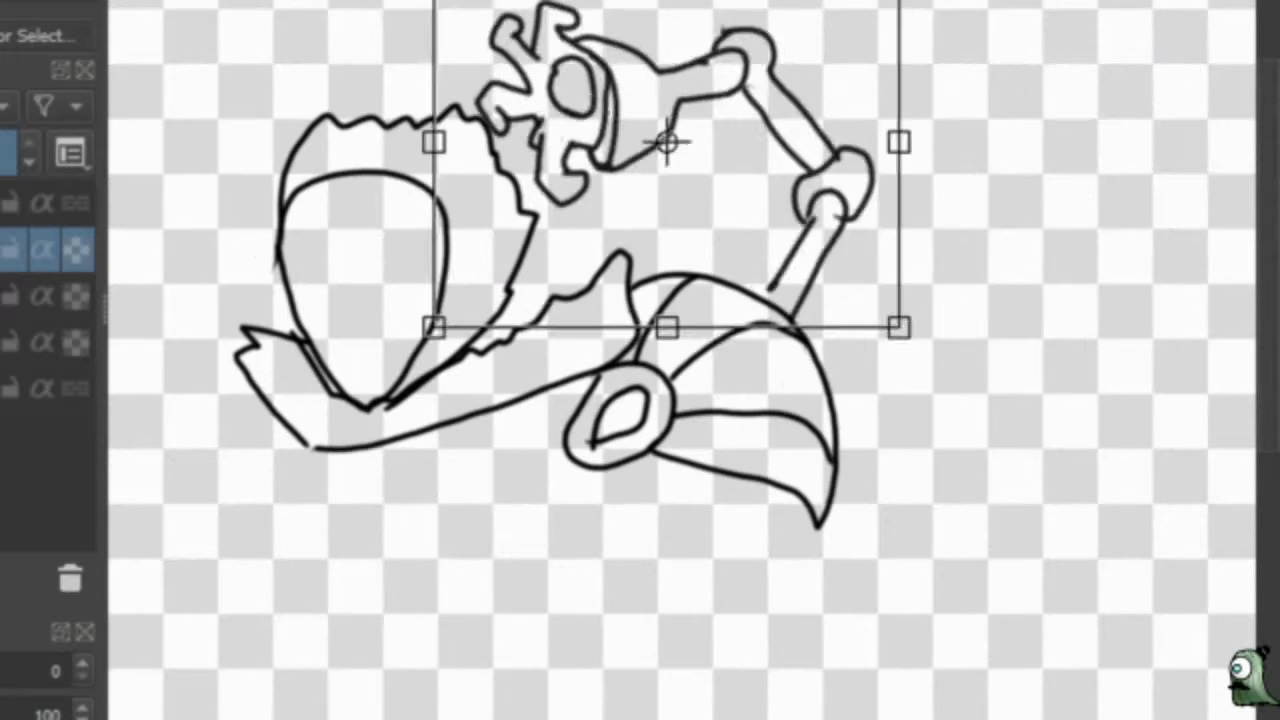
{"action": "scroll", "coordinate": [760, 108], "scroll_direction": "up", "scroll_amount": 2}
{"action": "scroll", "coordinate": [760, 108], "scroll_direction": "down", "scroll_amount": 2}
{"action": "scroll", "coordinate": [556, 165], "scroll_direction": "up", "scroll_amount": 2}
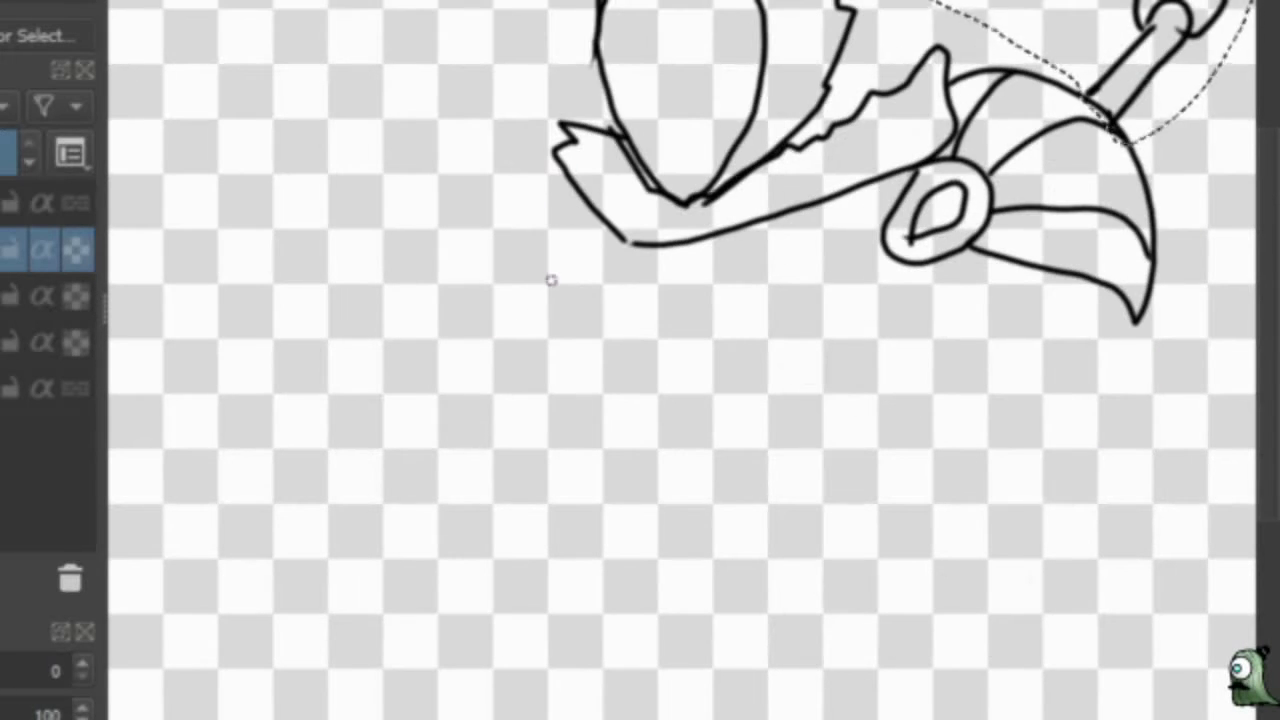
{"action": "key", "text": "ctrl+shift+a"}
Draw the cloak draped across the chest below the collar, with a small fold and a double-lined lower hem.
{"action": "left_click_drag", "start_coordinate": [556, 160], "coordinate": [492, 307]}
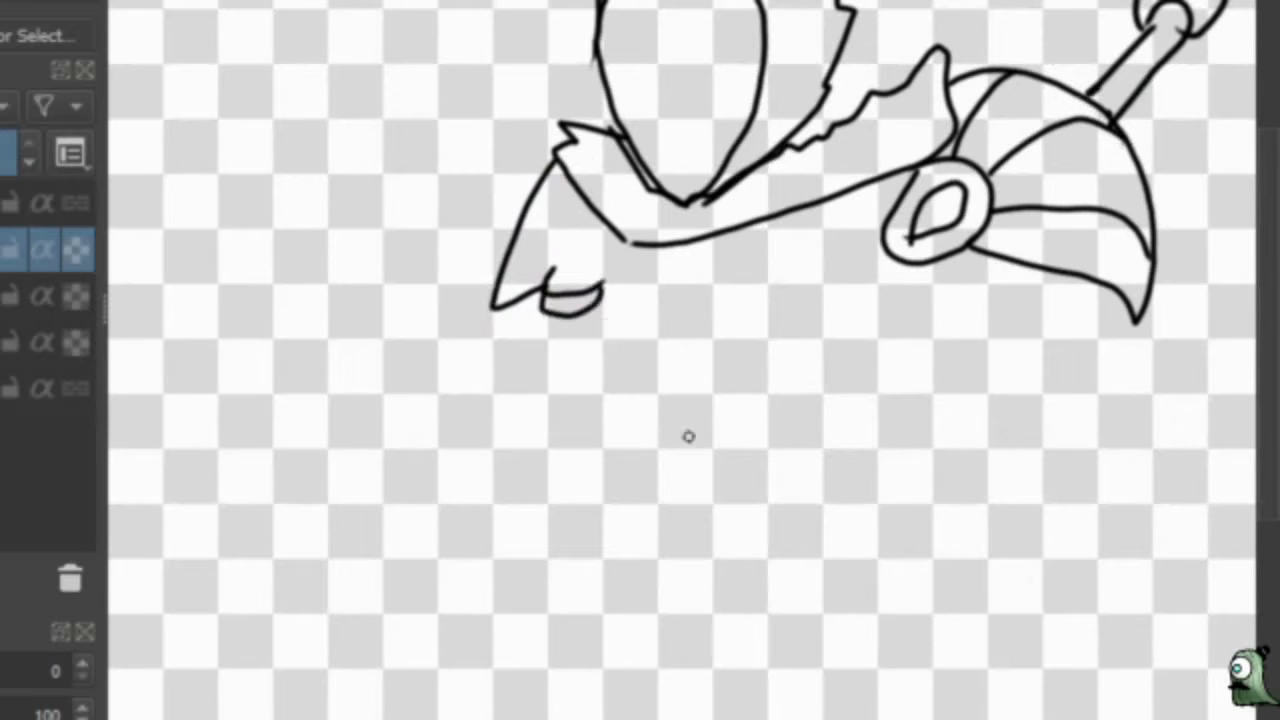
{"action": "mouse_move", "coordinate": [632, 262]}
{"action": "left_mouse_down"}
{"action": "mouse_move", "coordinate": [650, 304]}
{"action": "mouse_move", "coordinate": [843, 346]}
{"action": "mouse_move", "coordinate": [895, 208]}
{"action": "left_mouse_up"}
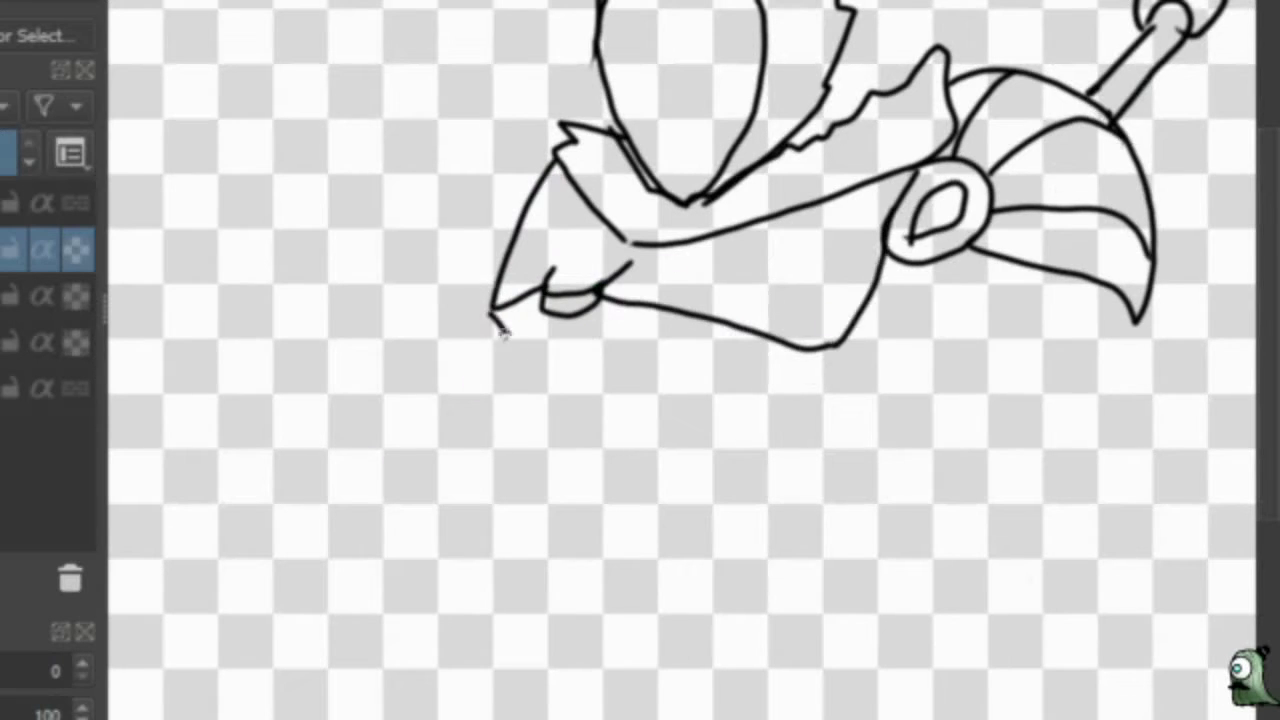
{"action": "left_click_drag", "start_coordinate": [491, 313], "coordinate": [749, 330]}
{"action": "left_click_drag", "start_coordinate": [596, 367], "coordinate": [740, 362]}
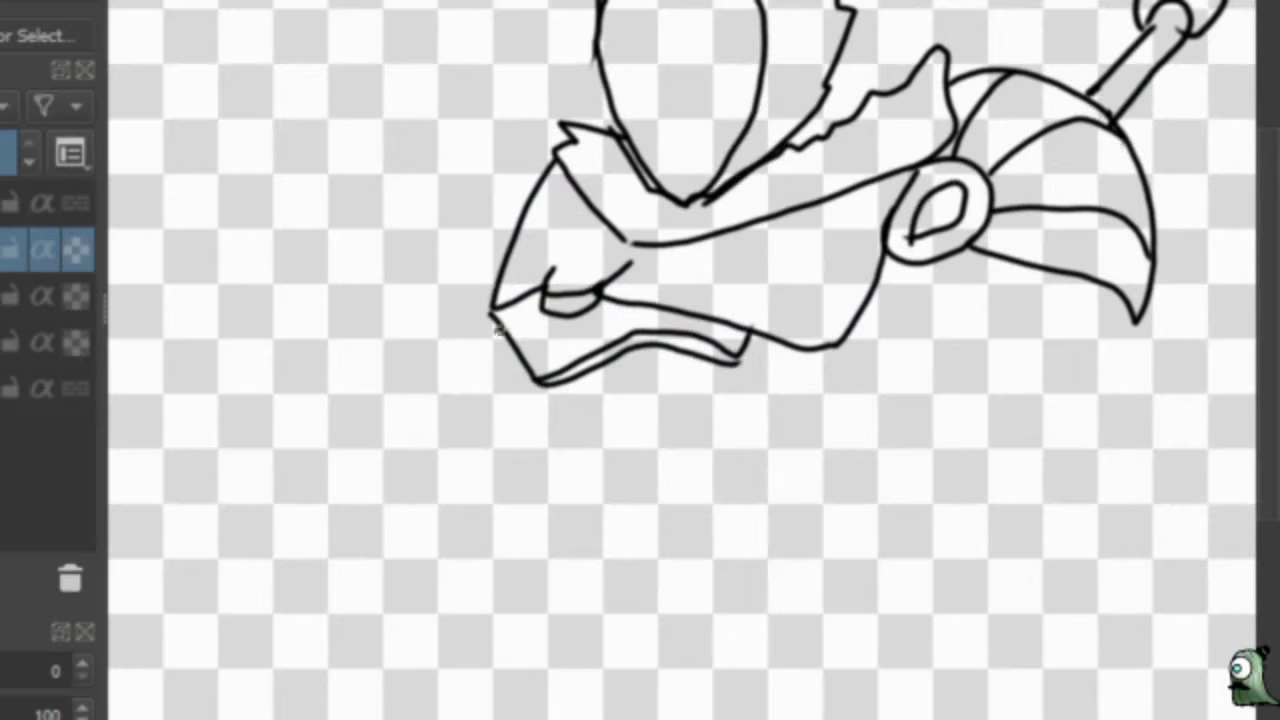
Draw the tapered torso below the cloak with layered curved bands, and erase the overlapping strokes.
{"action": "mouse_move", "coordinate": [495, 330]}
{"action": "left_mouse_down"}
{"action": "mouse_move", "coordinate": [736, 368]}
{"action": "mouse_move", "coordinate": [500, 528]}
{"action": "left_mouse_up"}
{"action": "mouse_move", "coordinate": [492, 322]}
{"action": "left_mouse_down"}
{"action": "mouse_move", "coordinate": [463, 563]}
{"action": "mouse_move", "coordinate": [680, 604]}
{"action": "mouse_move", "coordinate": [745, 410]}
{"action": "mouse_move", "coordinate": [850, 322]}
{"action": "left_mouse_up"}
{"action": "key", "text": "e"}
{"action": "mouse_move", "coordinate": [540, 528]}
{"action": "left_mouse_down"}
{"action": "mouse_move", "coordinate": [704, 432]}
{"action": "mouse_move", "coordinate": [593, 529]}
{"action": "left_mouse_up"}
{"action": "mouse_move", "coordinate": [728, 398]}
{"action": "left_mouse_down"}
{"action": "mouse_move", "coordinate": [498, 438]}
{"action": "mouse_move", "coordinate": [714, 420]}
{"action": "left_mouse_up"}
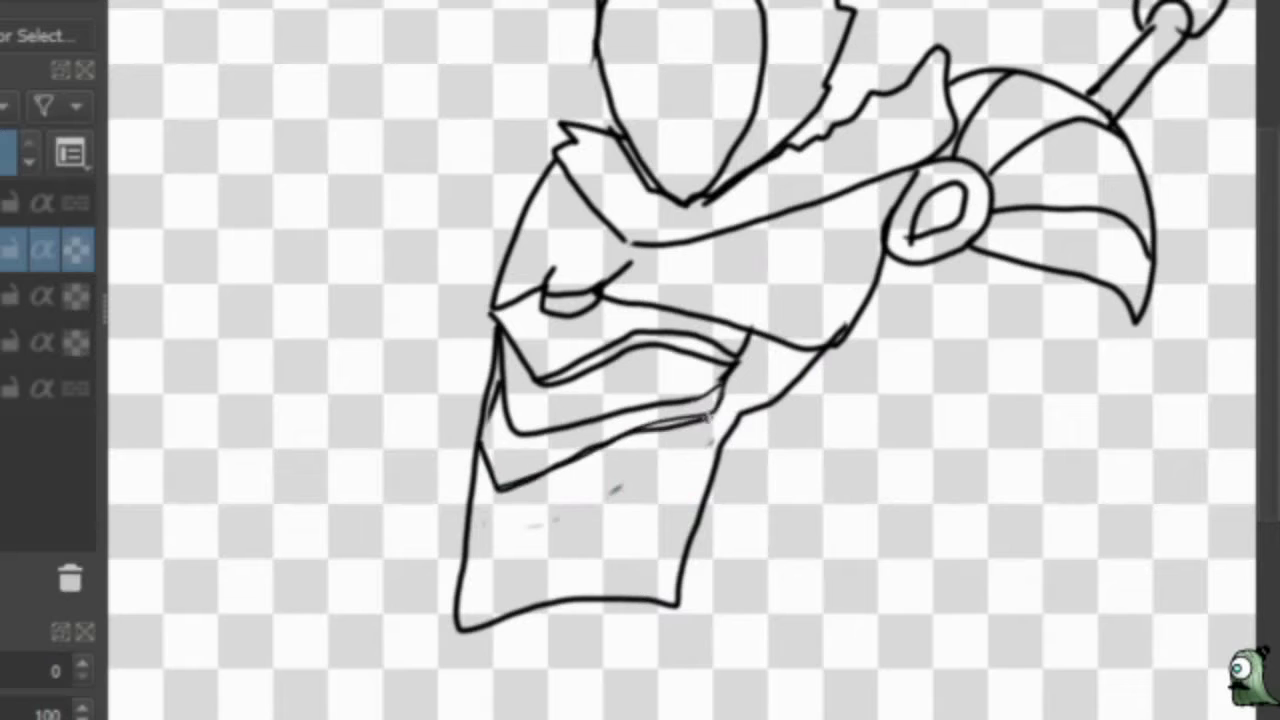
{"action": "left_click_drag", "start_coordinate": [467, 535], "coordinate": [728, 440]}
{"action": "left_click_drag", "start_coordinate": [755, 335], "coordinate": [725, 445]}
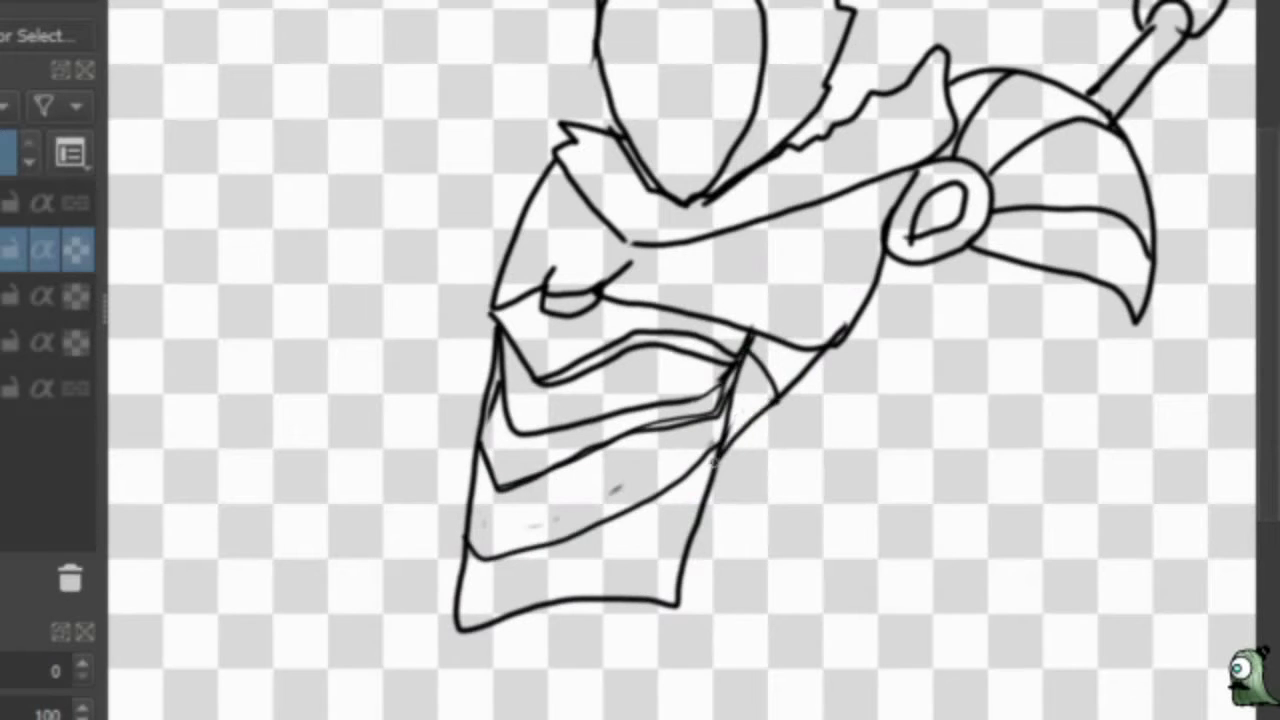
{"action": "left_click_drag", "start_coordinate": [469, 617], "coordinate": [678, 553]}
Draw the pointed coat tails hanging from the torso's lower edge, with double lines along their borders.
{"action": "mouse_move", "coordinate": [458, 618]}
{"action": "left_mouse_down"}
{"action": "mouse_move", "coordinate": [667, 578]}
{"action": "mouse_move", "coordinate": [595, 719]}
{"action": "left_mouse_up"}
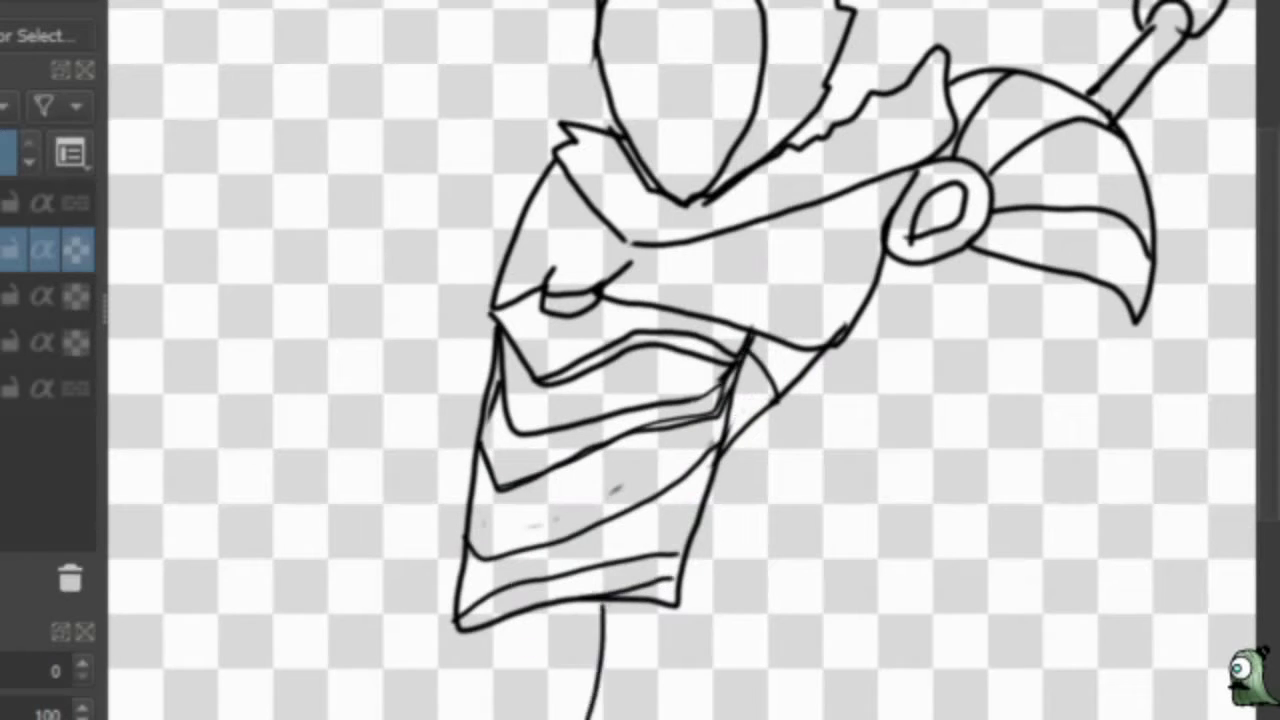
{"action": "mouse_move", "coordinate": [795, 718]}
{"action": "left_mouse_down"}
{"action": "mouse_move", "coordinate": [690, 546]}
{"action": "mouse_move", "coordinate": [808, 718]}
{"action": "left_mouse_up"}
{"action": "left_click_drag", "start_coordinate": [603, 596], "coordinate": [572, 716]}
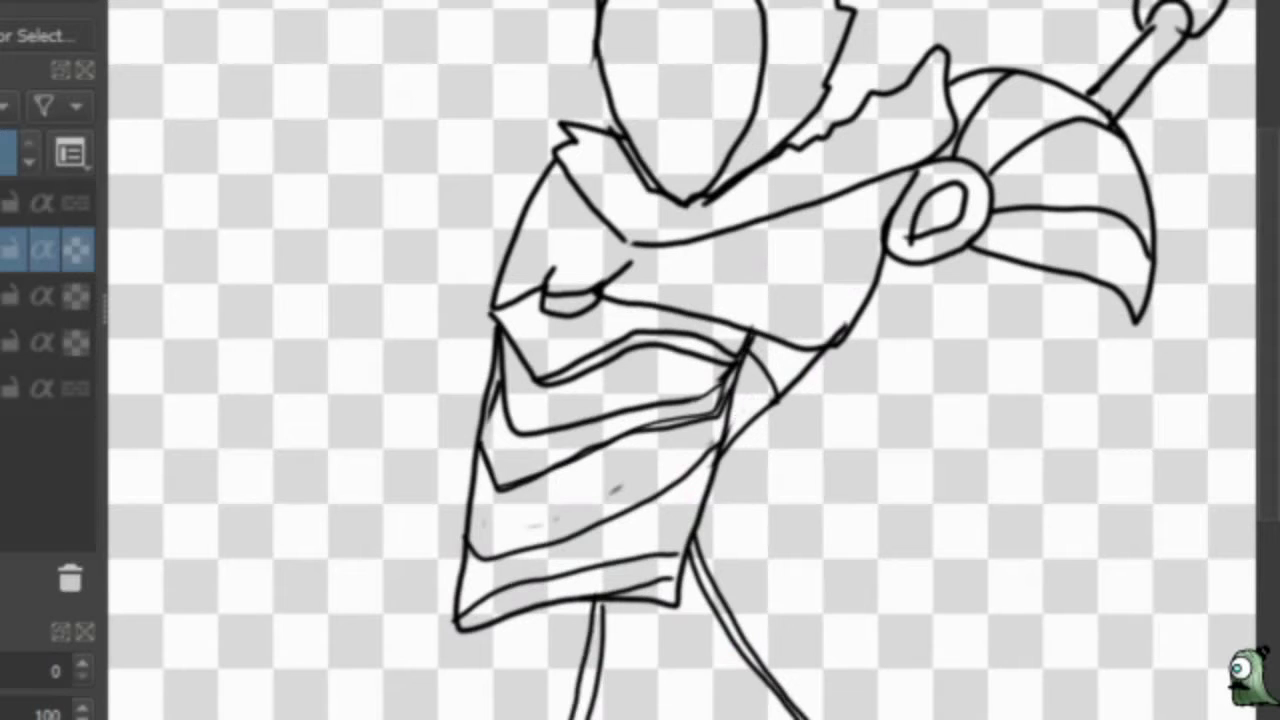
{"action": "left_click_drag", "start_coordinate": [503, 628], "coordinate": [457, 718]}
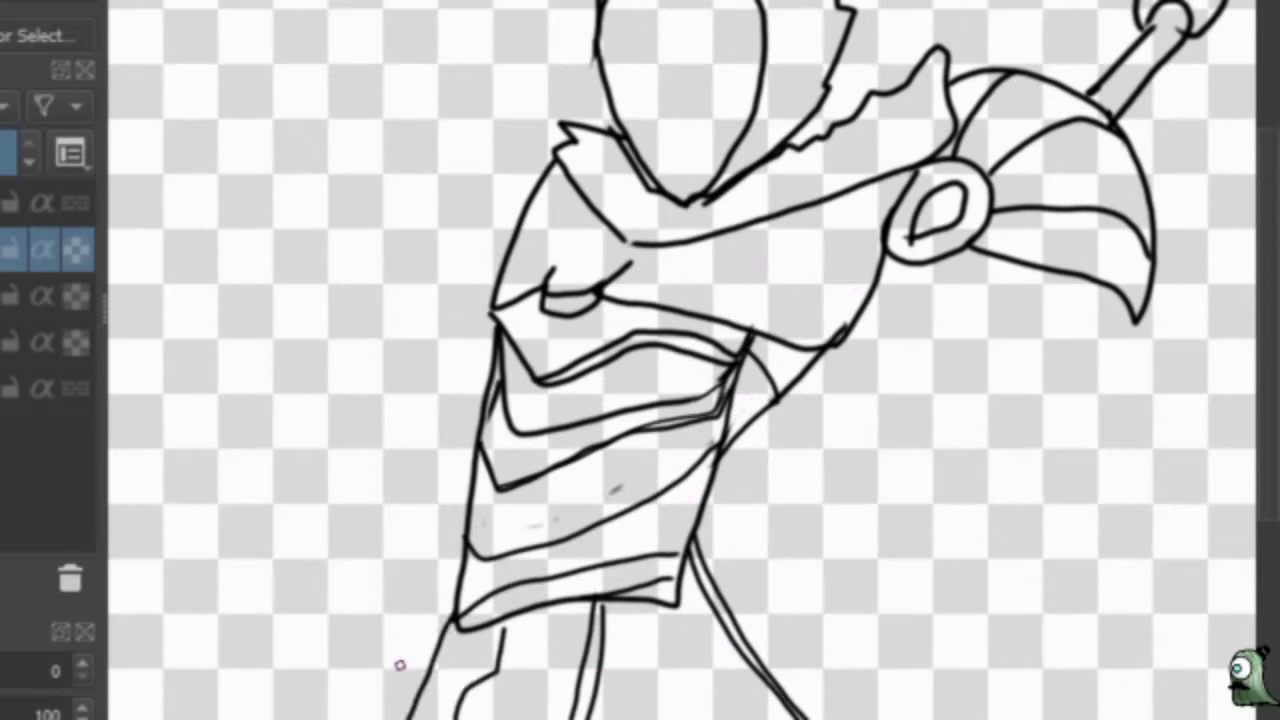
{"action": "left_click_drag", "start_coordinate": [464, 560], "coordinate": [330, 718]}
{"action": "left_click_drag", "start_coordinate": [464, 520], "coordinate": [305, 718]}
{"action": "scroll", "coordinate": [697, 471], "scroll_direction": "down", "scroll_amount": 5}
{"action": "scroll", "coordinate": [532, 460], "scroll_direction": "up", "scroll_amount": 4}
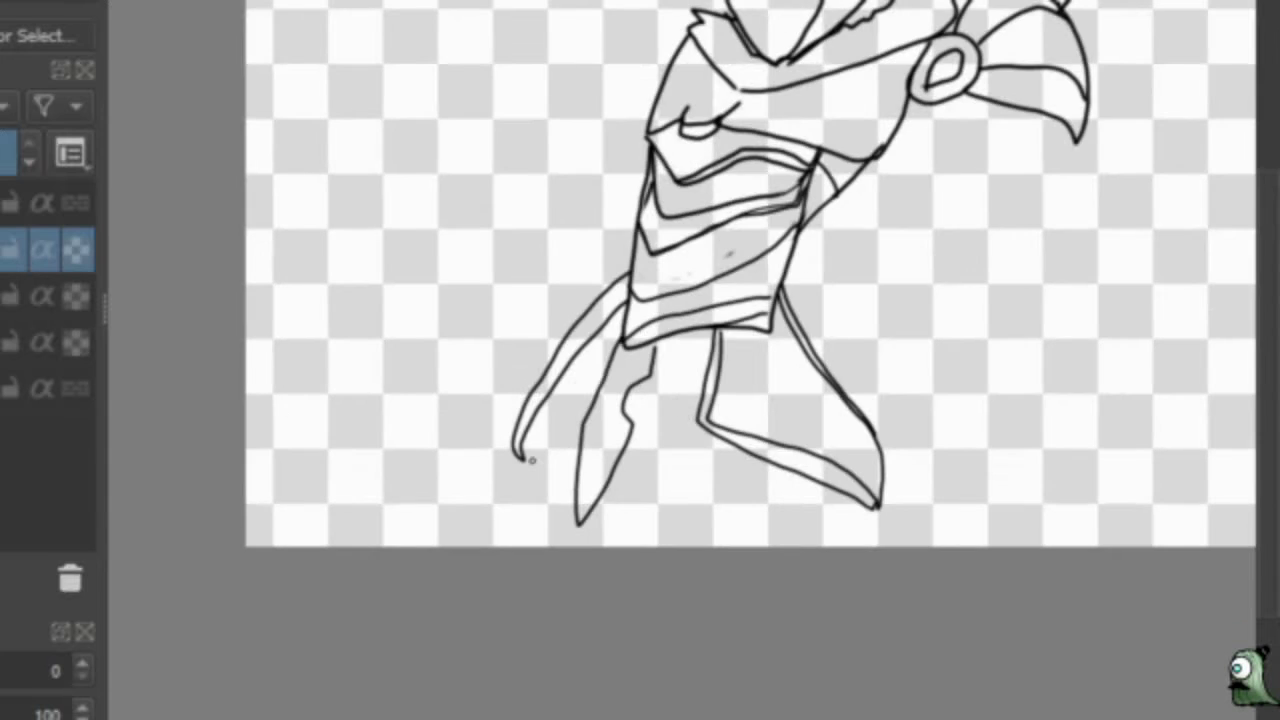
{"action": "mouse_move", "coordinate": [532, 460]}
{"action": "left_mouse_down"}
{"action": "mouse_move", "coordinate": [620, 342]}
{"action": "mouse_move", "coordinate": [257, 556]}
{"action": "left_mouse_up"}
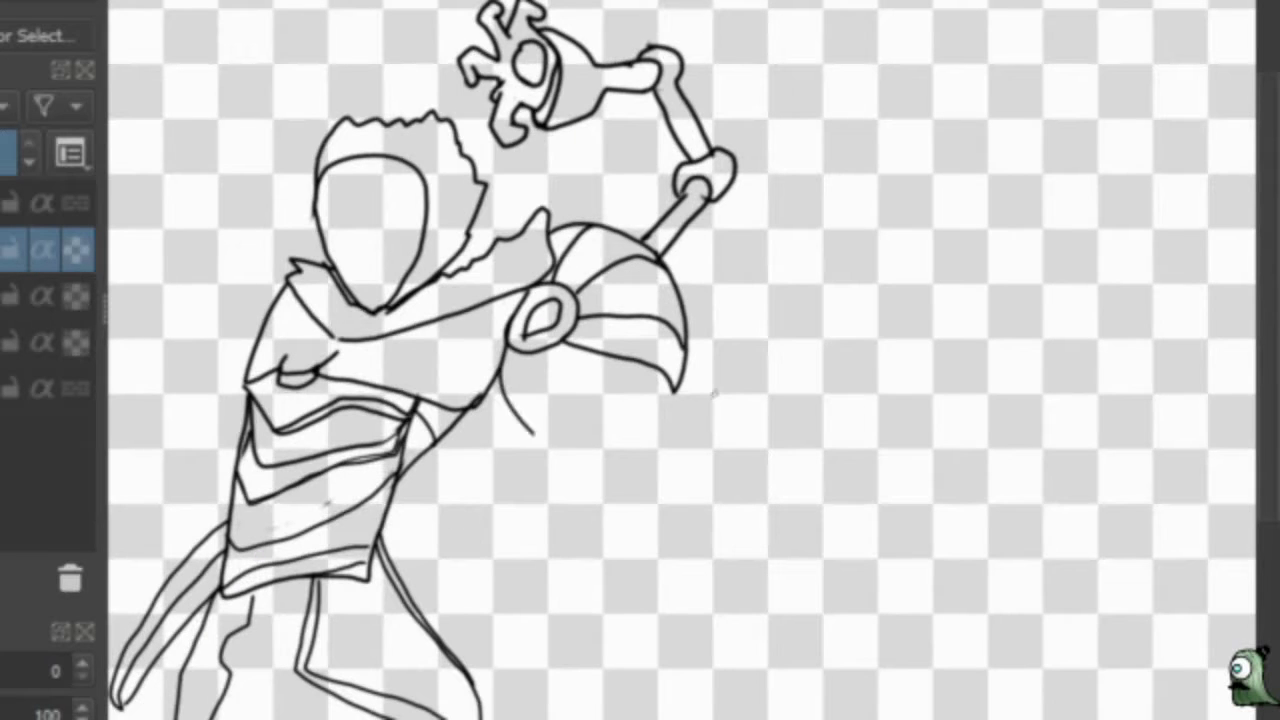
Draw the flared upper sleeve below the shoulder guard with a thick curved rim, and clean up its overlapping lines.
{"action": "left_click_drag", "start_coordinate": [680, 394], "coordinate": [535, 433]}
{"action": "left_click_drag", "start_coordinate": [682, 404], "coordinate": [540, 458]}
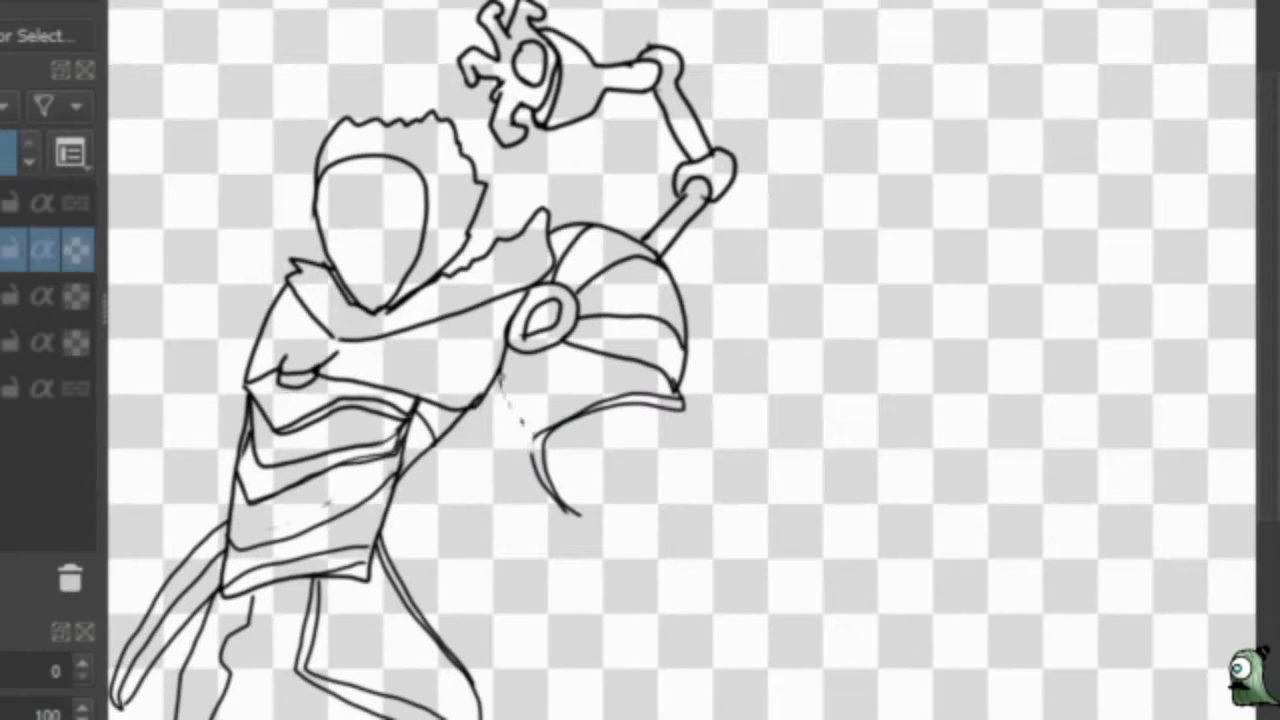
{"action": "left_click_drag", "start_coordinate": [568, 514], "coordinate": [495, 381]}
{"action": "left_click_drag", "start_coordinate": [545, 440], "coordinate": [659, 413]}
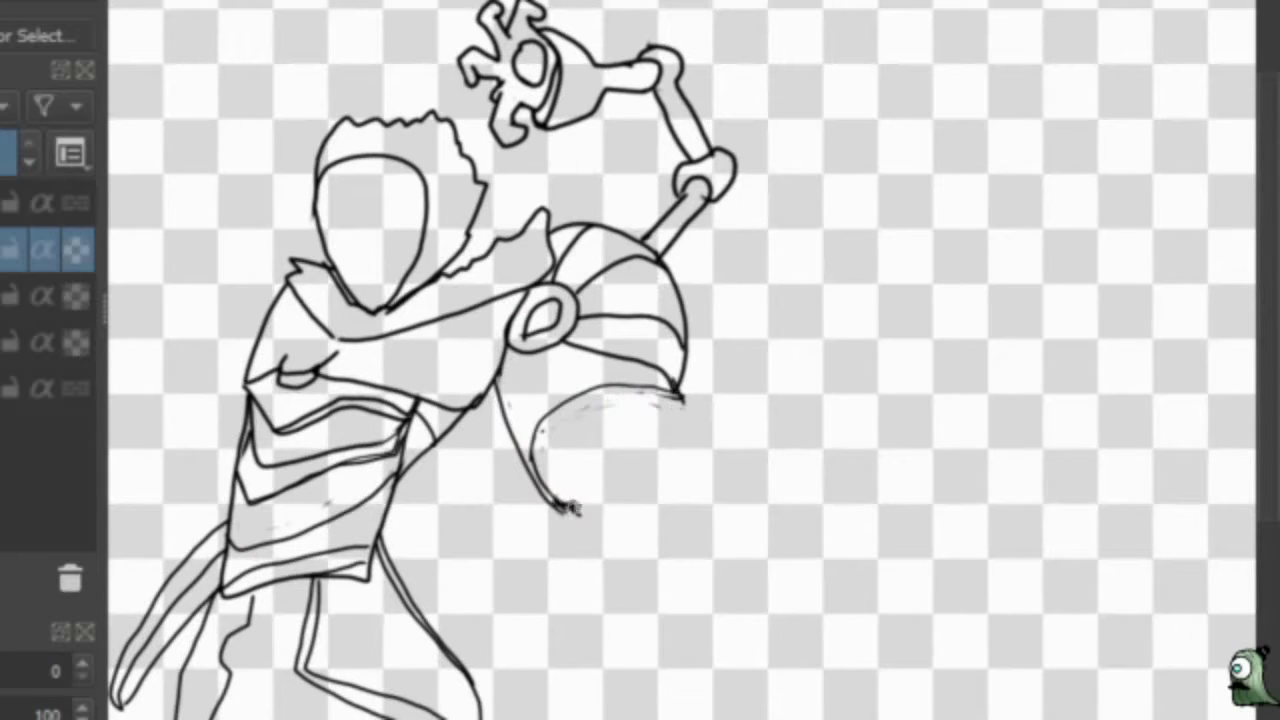
{"action": "left_click_drag", "start_coordinate": [570, 508], "coordinate": [684, 382]}
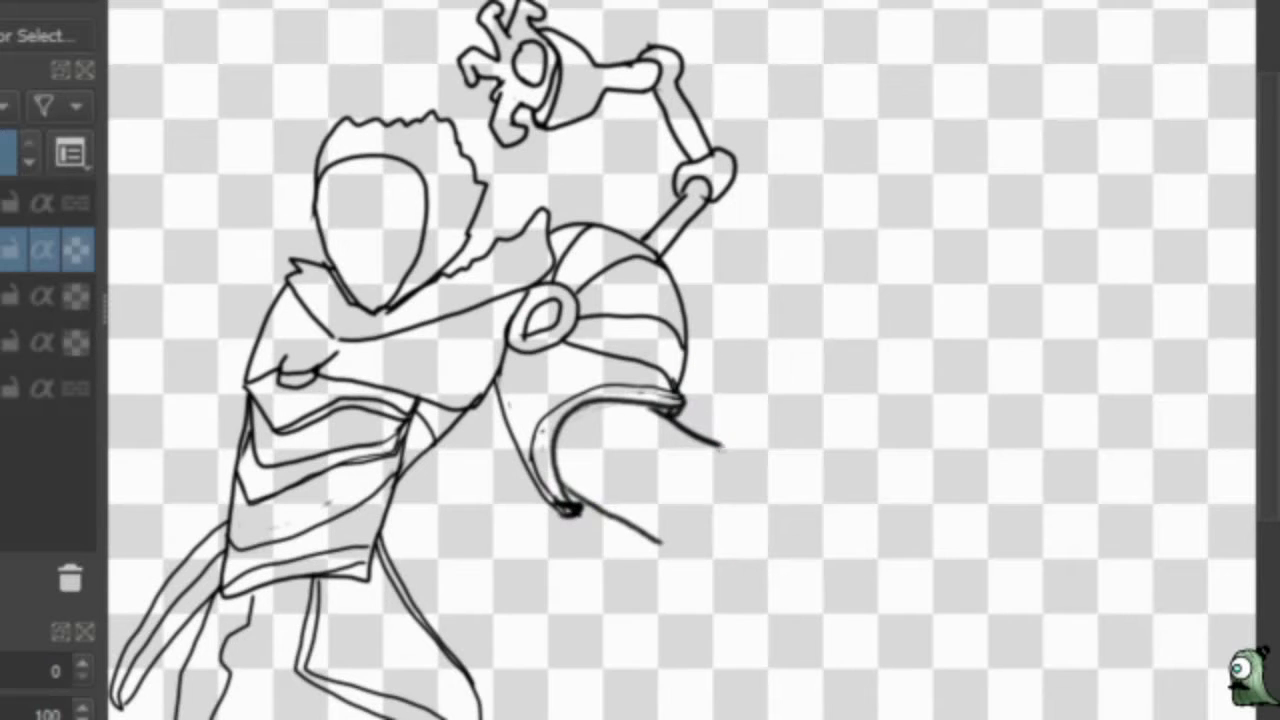
Draw the cuff at the end of the large forearm and an open hand with curled fingers.
{"action": "left_click_drag", "start_coordinate": [700, 576], "coordinate": [740, 446]}
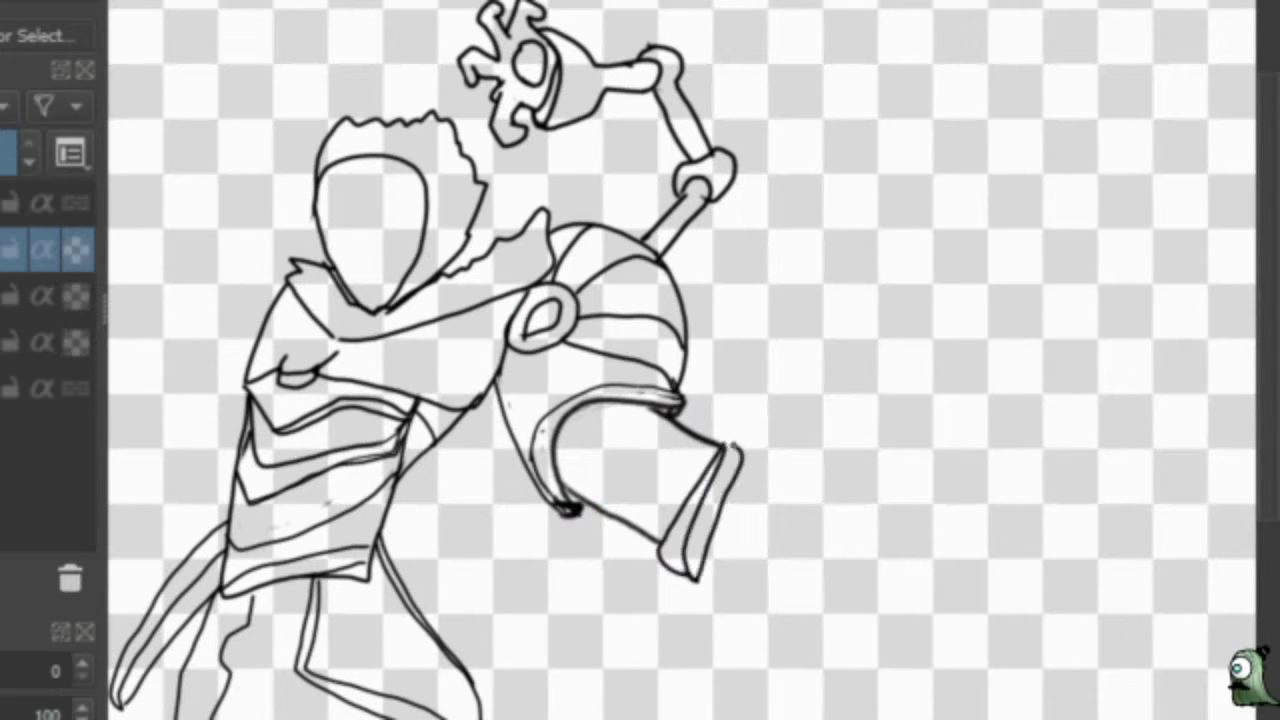
{"action": "mouse_move", "coordinate": [770, 490]}
{"action": "left_mouse_down"}
{"action": "mouse_move", "coordinate": [688, 550]}
{"action": "mouse_move", "coordinate": [735, 555]}
{"action": "left_mouse_up"}
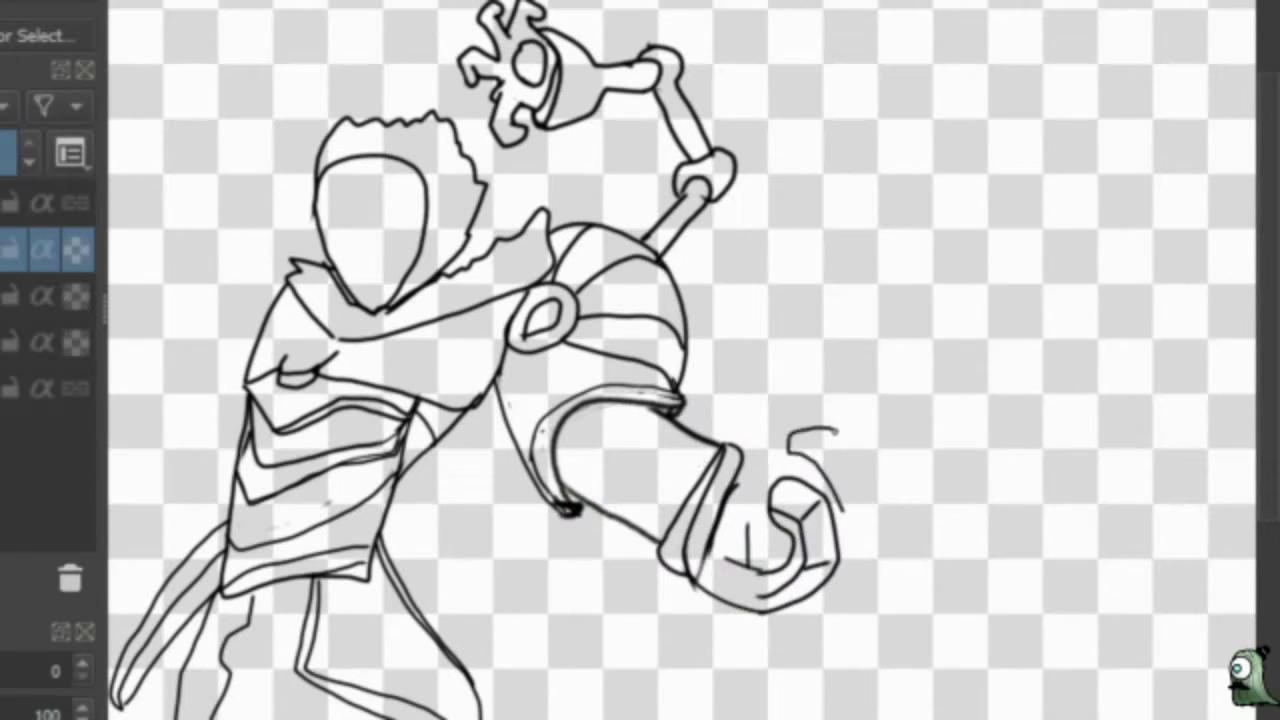
{"action": "left_click_drag", "start_coordinate": [828, 430], "coordinate": [858, 545]}
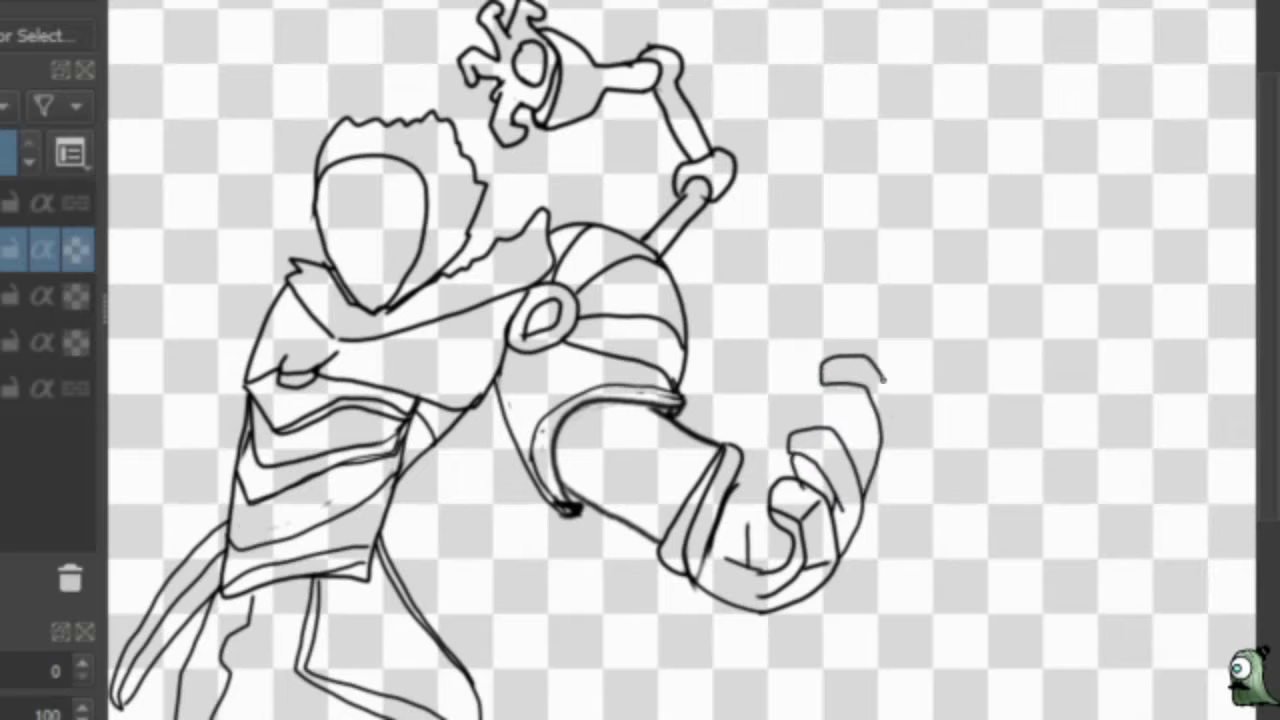
{"action": "left_click_drag", "start_coordinate": [884, 379], "coordinate": [872, 495]}
{"action": "left_click_drag", "start_coordinate": [838, 386], "coordinate": [862, 423]}
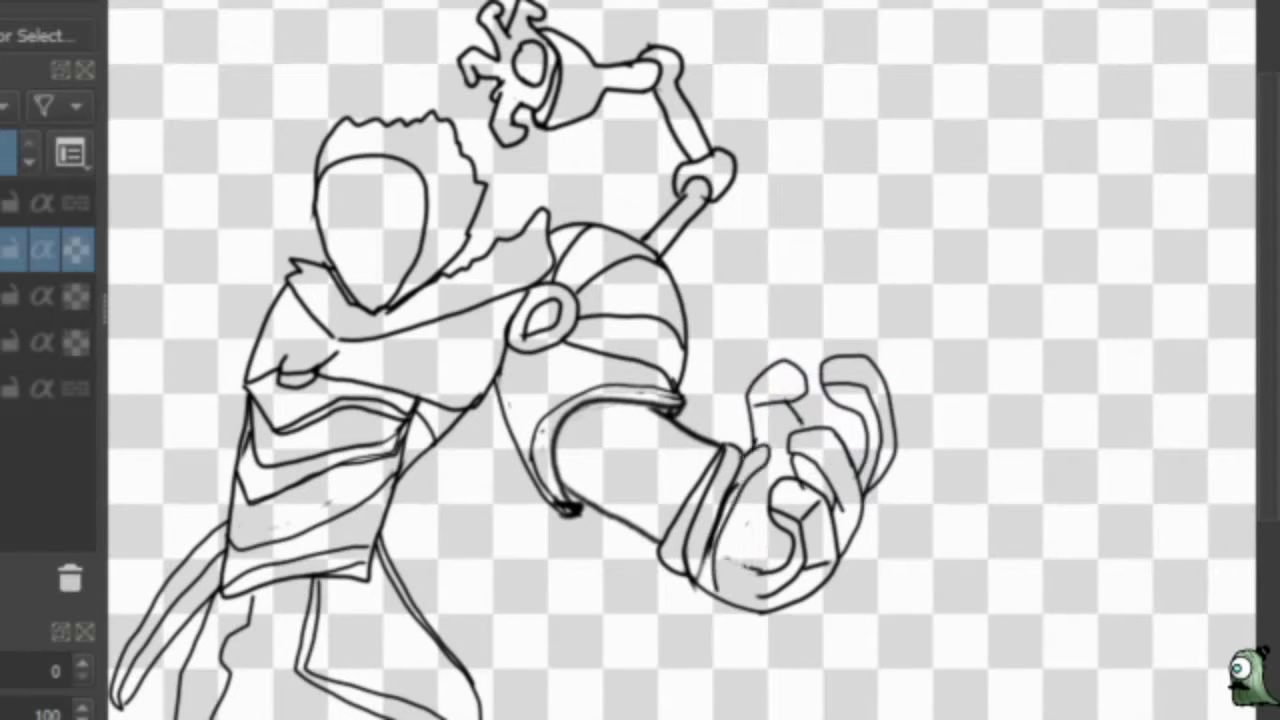
Draw the opposite arm stretched outward with wrist and forearm bands, a clenched fist, and cloth hanging under the forearm.
{"action": "left_click_drag", "start_coordinate": [402, 557], "coordinate": [797, 507]}
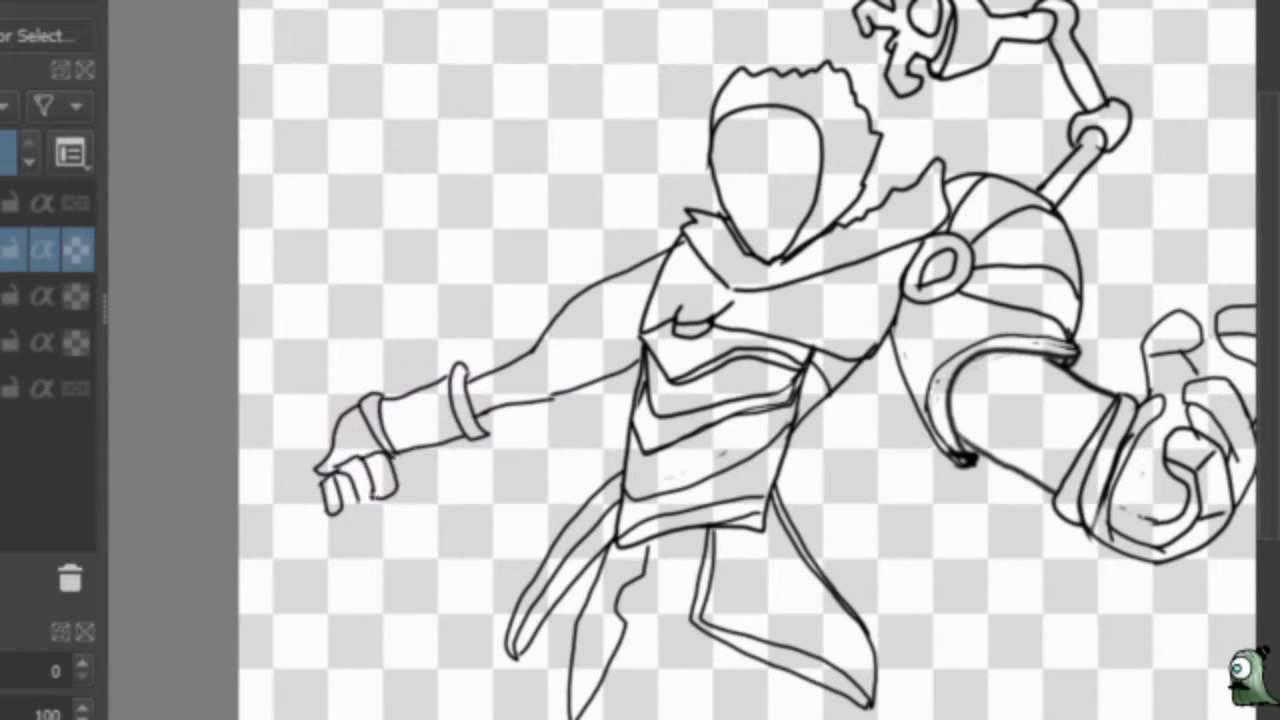
{"action": "scroll", "coordinate": [386, 541], "scroll_direction": "down", "scroll_amount": 5}
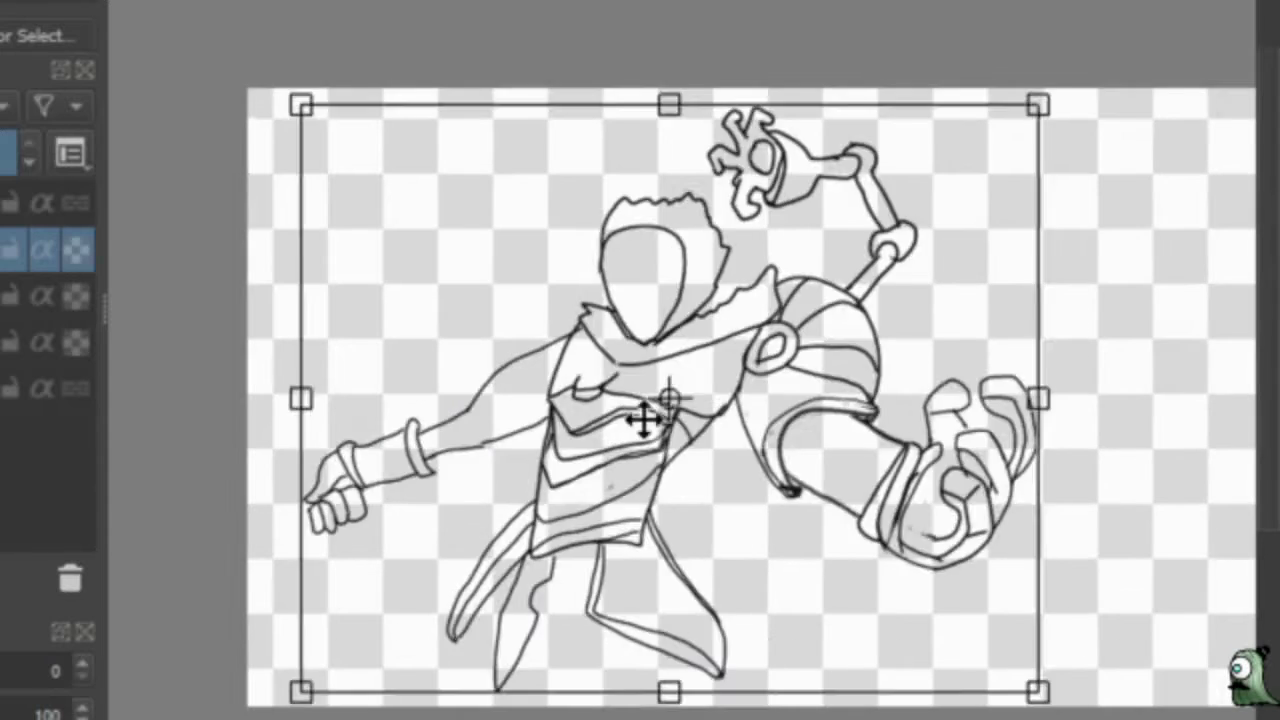
{"action": "scroll", "coordinate": [720, 409], "scroll_direction": "up", "scroll_amount": 8}
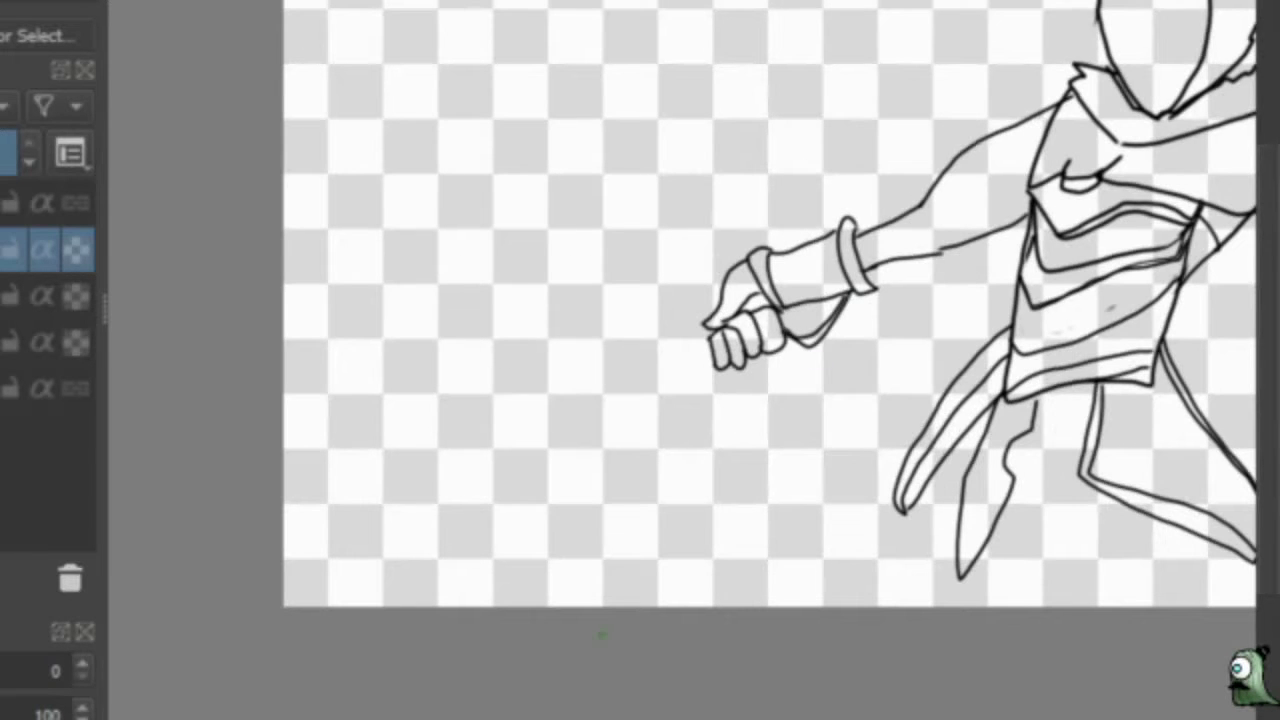
{"action": "left_click_drag", "start_coordinate": [852, 294], "coordinate": [800, 350]}
Draw a staff extending from the fist, with two crossing rings on the shaft and a pronged head holding an orb.
{"action": "left_click_drag", "start_coordinate": [710, 326], "coordinate": [561, 405]}
{"action": "left_click_drag", "start_coordinate": [713, 353], "coordinate": [548, 437]}
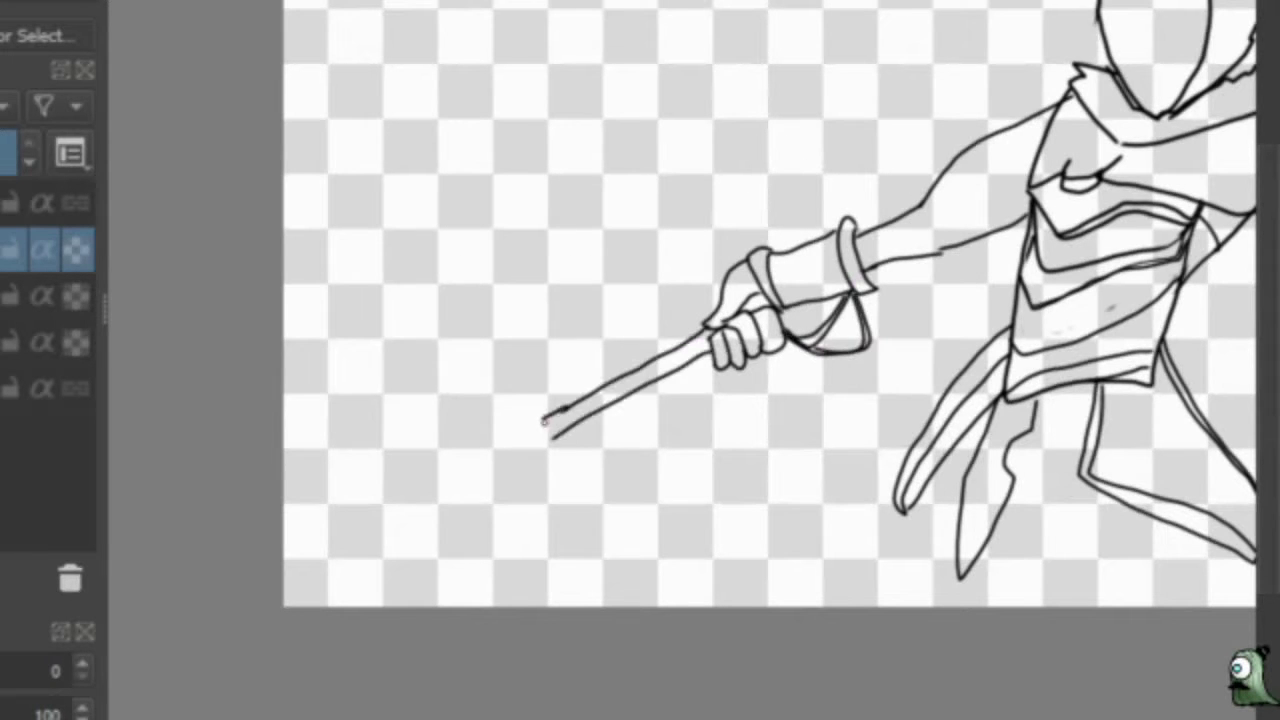
{"action": "left_click_drag", "start_coordinate": [474, 468], "coordinate": [477, 440]}
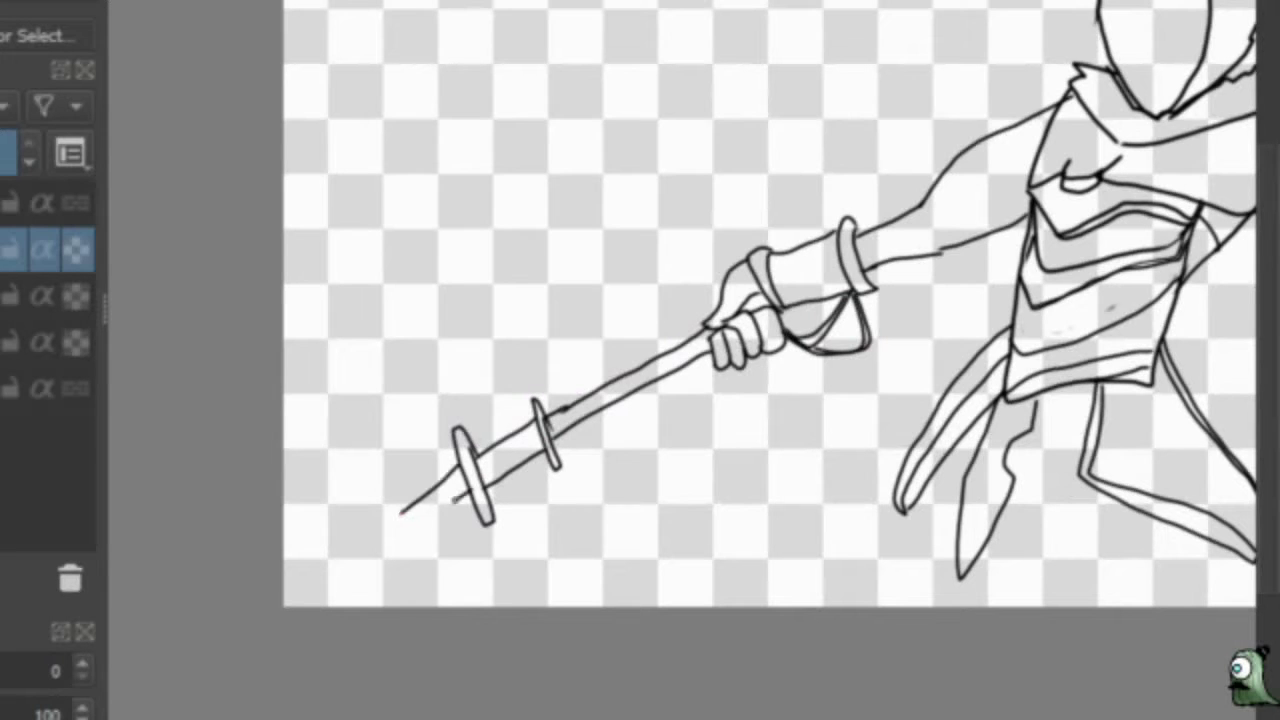
{"action": "key", "text": "ctrl+z"}
{"action": "left_click_drag", "start_coordinate": [372, 513], "coordinate": [406, 510]}
{"action": "left_click_drag", "start_coordinate": [412, 530], "coordinate": [422, 545]}
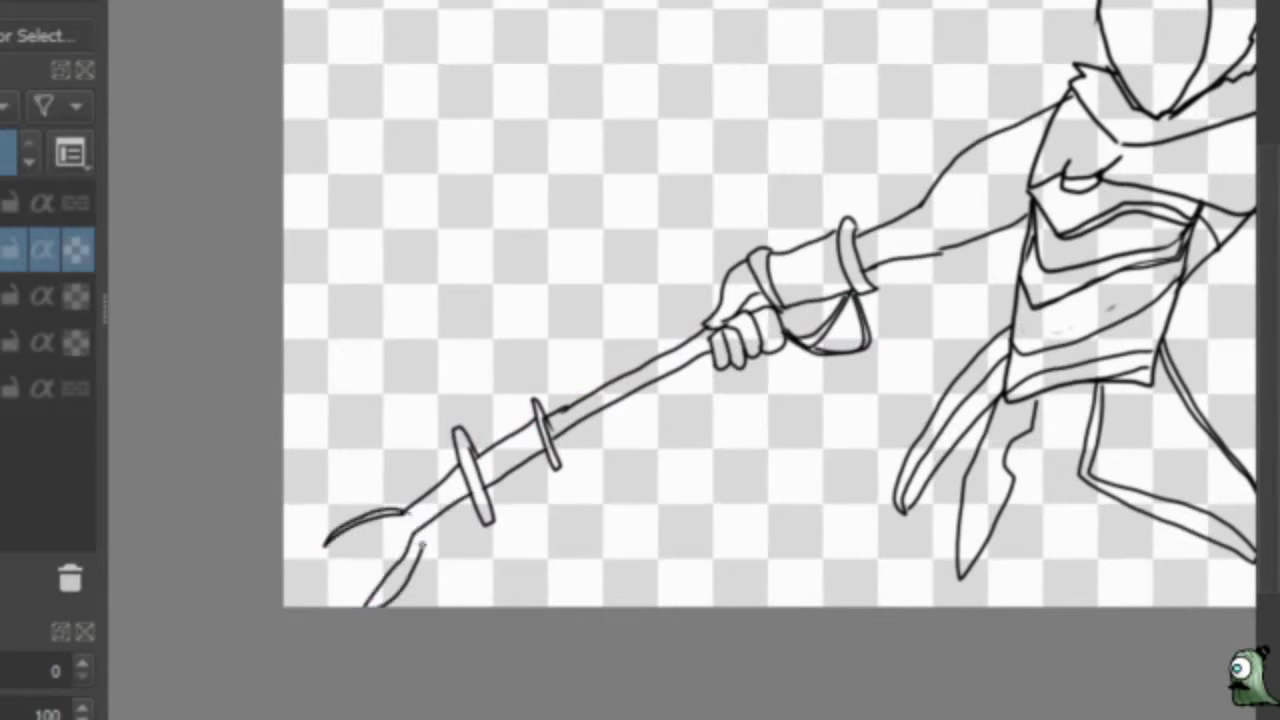
{"action": "left_click_drag", "start_coordinate": [327, 552], "coordinate": [389, 490]}
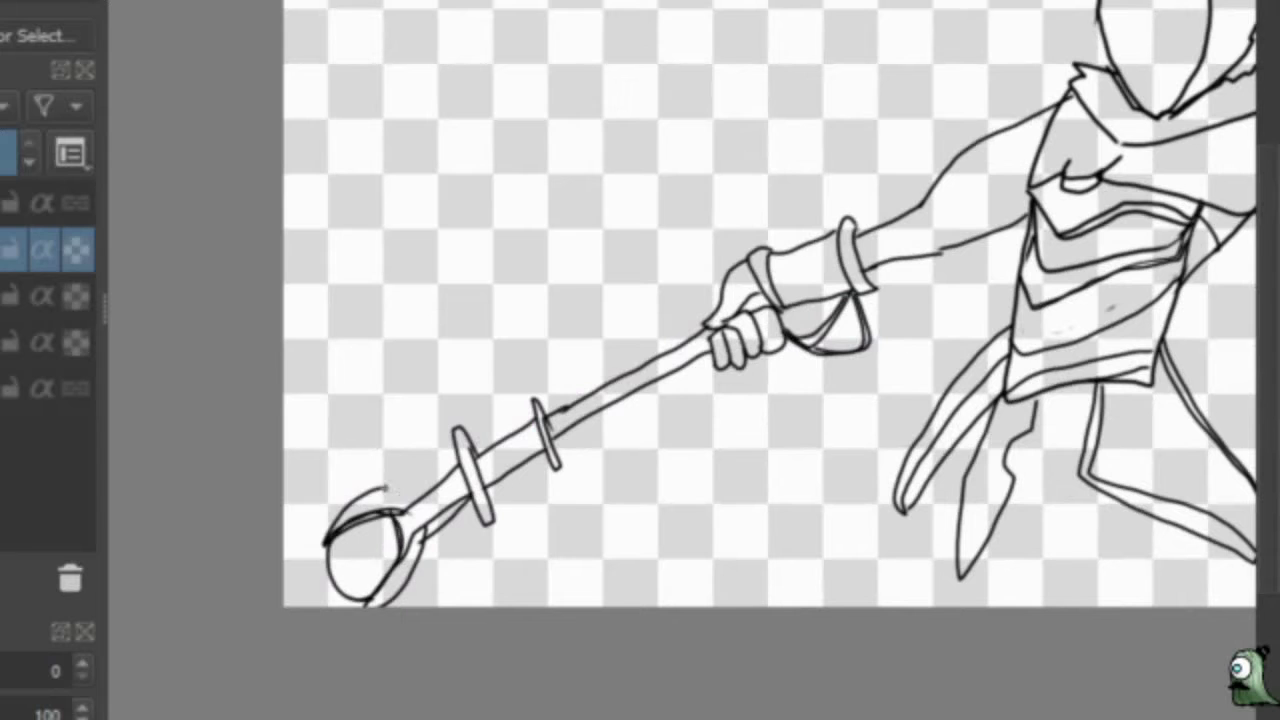
Draw the outlines of both legs between the coat tails, running down to the canvas edge.
{"action": "scroll", "coordinate": [384, 331], "scroll_direction": "up", "scroll_amount": 2}
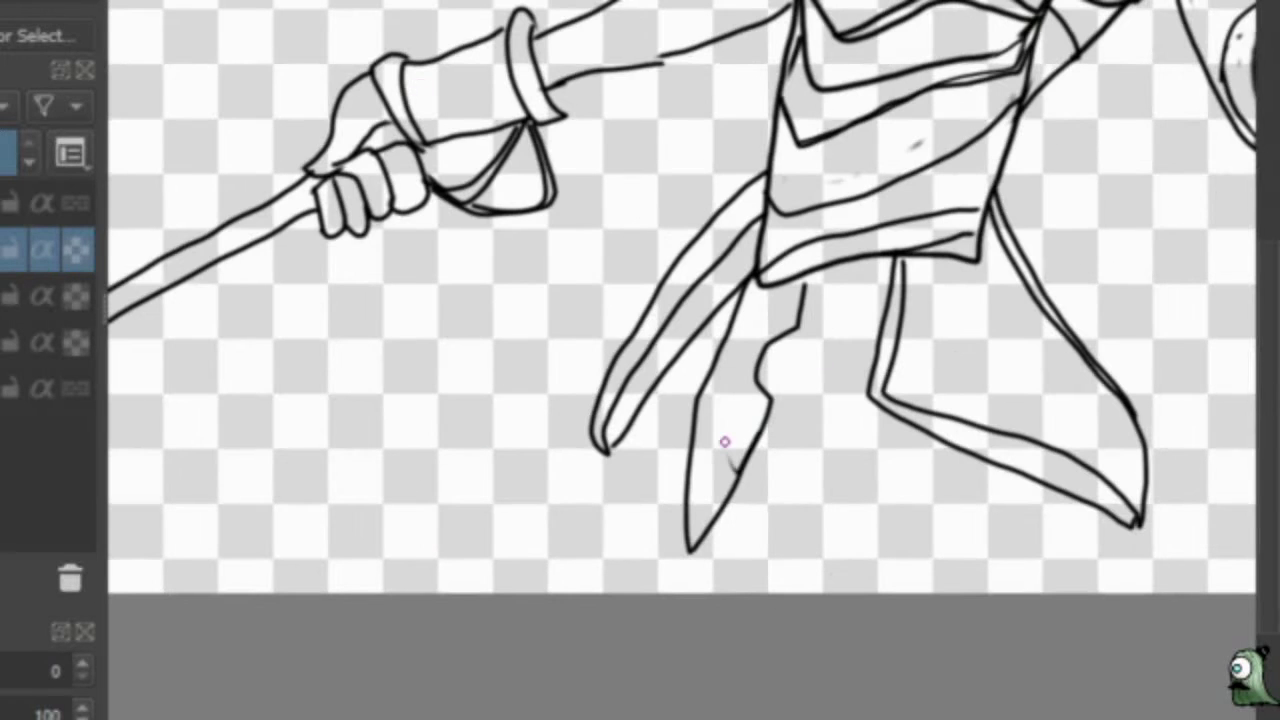
{"action": "left_click_drag", "start_coordinate": [738, 474], "coordinate": [735, 594]}
{"action": "left_click_drag", "start_coordinate": [838, 294], "coordinate": [766, 594]}
{"action": "left_click_drag", "start_coordinate": [916, 426], "coordinate": [868, 596]}
{"action": "key", "text": "ctrl+z"}
{"action": "left_click_drag", "start_coordinate": [988, 462], "coordinate": [940, 594]}
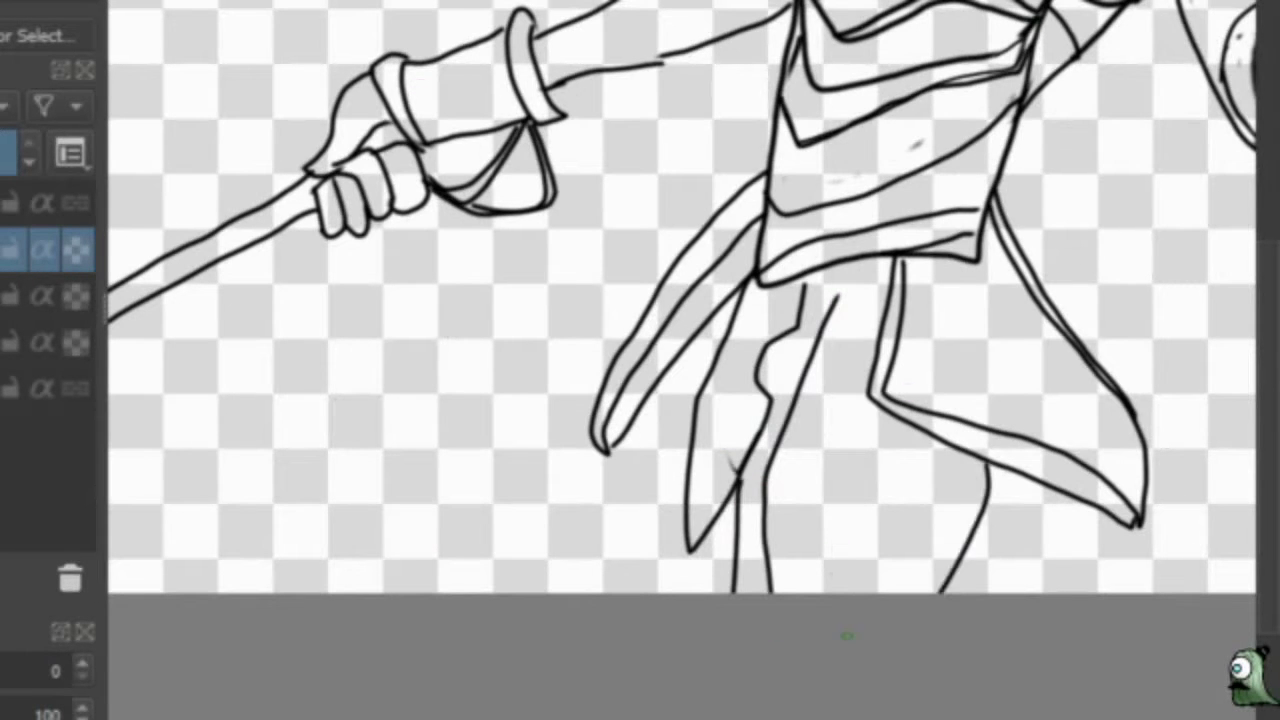
{"action": "scroll", "coordinate": [1094, 629], "scroll_direction": "up", "scroll_amount": 3}
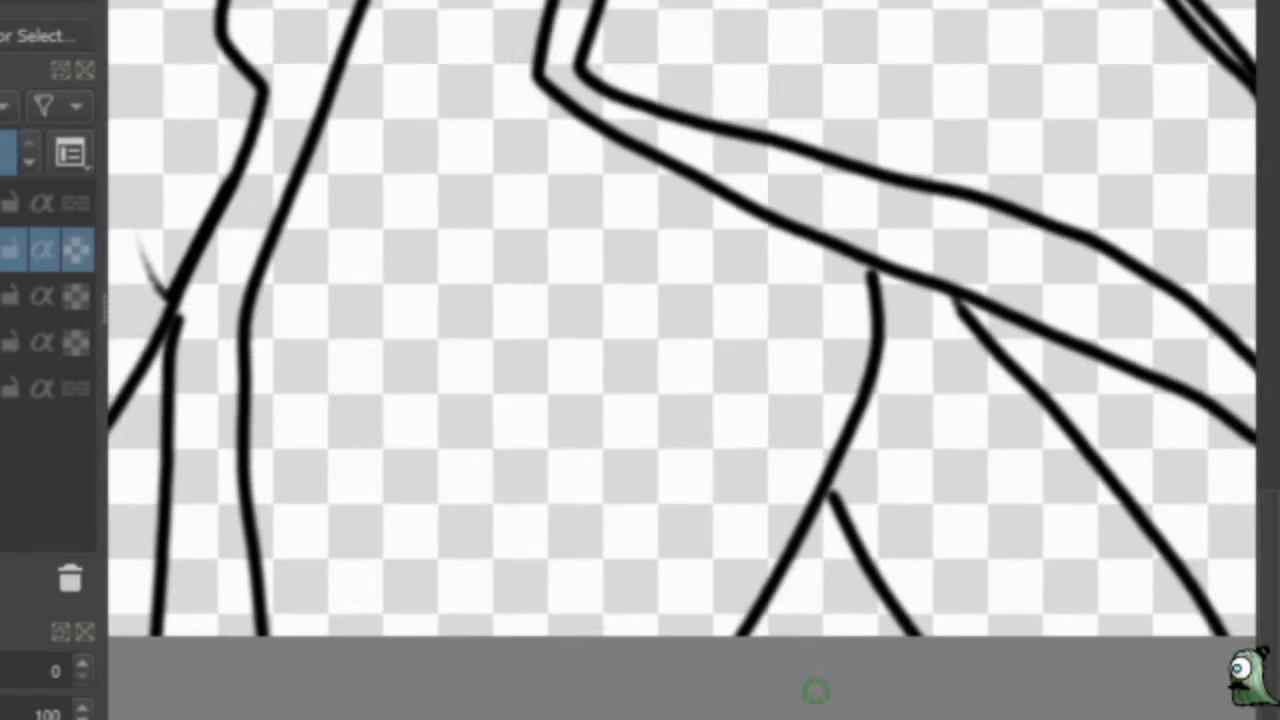
Draw the waistline curve, an oval buckle with a tapering pendant, and belt straps on both sides of it.
{"action": "left_click_drag", "start_coordinate": [280, 100], "coordinate": [675, 165]}
{"action": "mouse_move", "coordinate": [465, 112]}
{"action": "left_mouse_down"}
{"action": "mouse_move", "coordinate": [446, 145]}
{"action": "mouse_move", "coordinate": [430, 605]}
{"action": "left_mouse_up"}
{"action": "mouse_move", "coordinate": [603, 200]}
{"action": "left_mouse_down"}
{"action": "mouse_move", "coordinate": [445, 598]}
{"action": "mouse_move", "coordinate": [410, 628]}
{"action": "left_mouse_up"}
{"action": "left_click_drag", "start_coordinate": [398, 242], "coordinate": [192, 260]}
{"action": "left_click_drag", "start_coordinate": [408, 322], "coordinate": [165, 342]}
{"action": "left_click_drag", "start_coordinate": [612, 268], "coordinate": [868, 298]}
{"action": "left_click_drag", "start_coordinate": [552, 350], "coordinate": [870, 354]}
Draw a double-lined lower band behind the pendant across the hips, and undo the stray stroke beneath it.
{"action": "mouse_move", "coordinate": [318, 342]}
{"action": "left_mouse_down"}
{"action": "mouse_move", "coordinate": [414, 517]}
{"action": "mouse_move", "coordinate": [845, 495]}
{"action": "left_mouse_up"}
{"action": "mouse_move", "coordinate": [845, 490]}
{"action": "left_mouse_down"}
{"action": "mouse_move", "coordinate": [429, 497]}
{"action": "mouse_move", "coordinate": [312, 345]}
{"action": "left_mouse_up"}
{"action": "left_click_drag", "start_coordinate": [320, 628], "coordinate": [486, 609]}
{"action": "key", "text": "ctrl+z"}
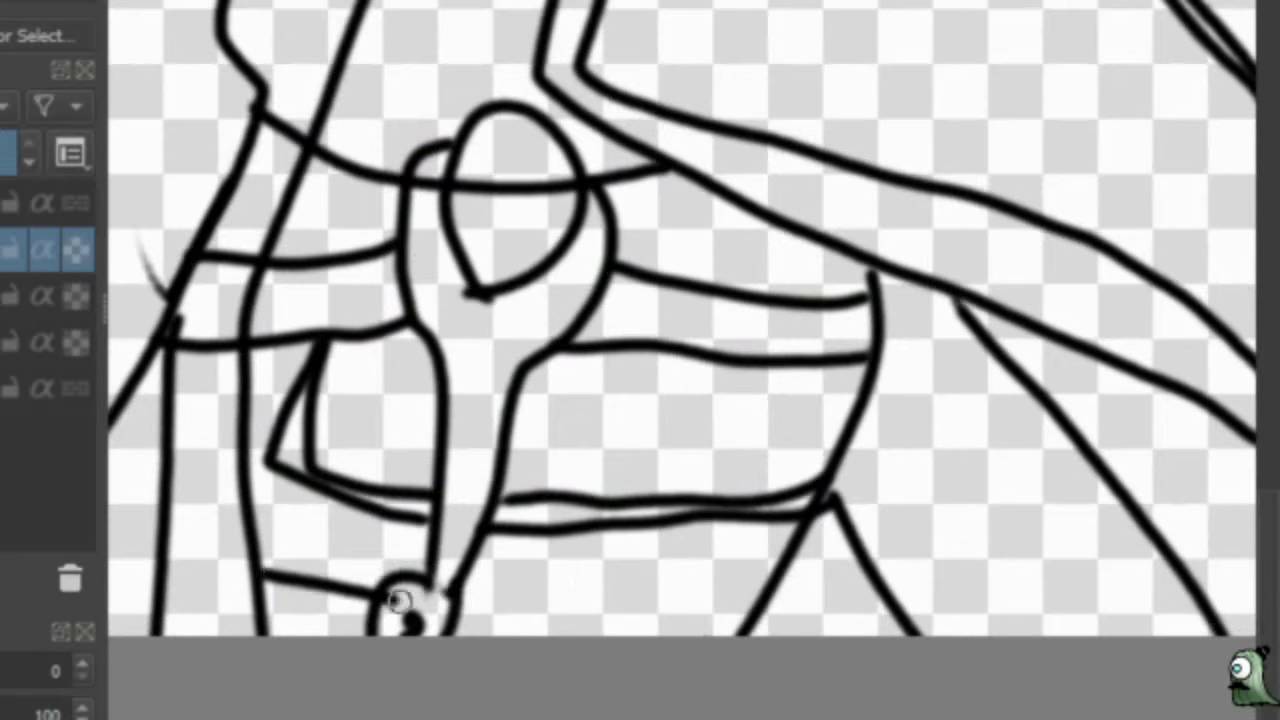
Add straps from the ring below the pendant and wraps around the thigh, and touch up the oval buckle.
{"action": "left_click_drag", "start_coordinate": [400, 600], "coordinate": [118, 612]}
{"action": "left_click_drag", "start_coordinate": [432, 590], "coordinate": [540, 633]}
{"action": "left_click_drag", "start_coordinate": [149, 523], "coordinate": [430, 520]}
{"action": "left_click_drag", "start_coordinate": [145, 428], "coordinate": [290, 405]}
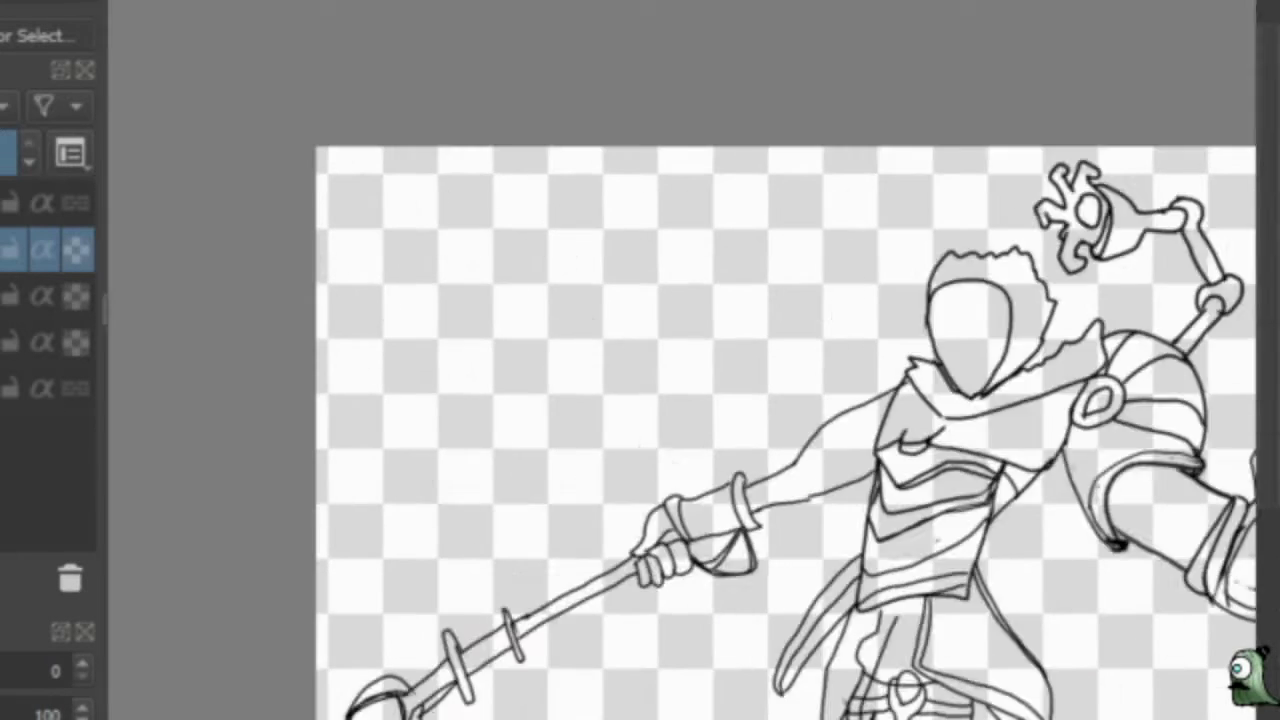
{"action": "scroll", "coordinate": [966, 527], "scroll_direction": "up", "scroll_amount": 4}
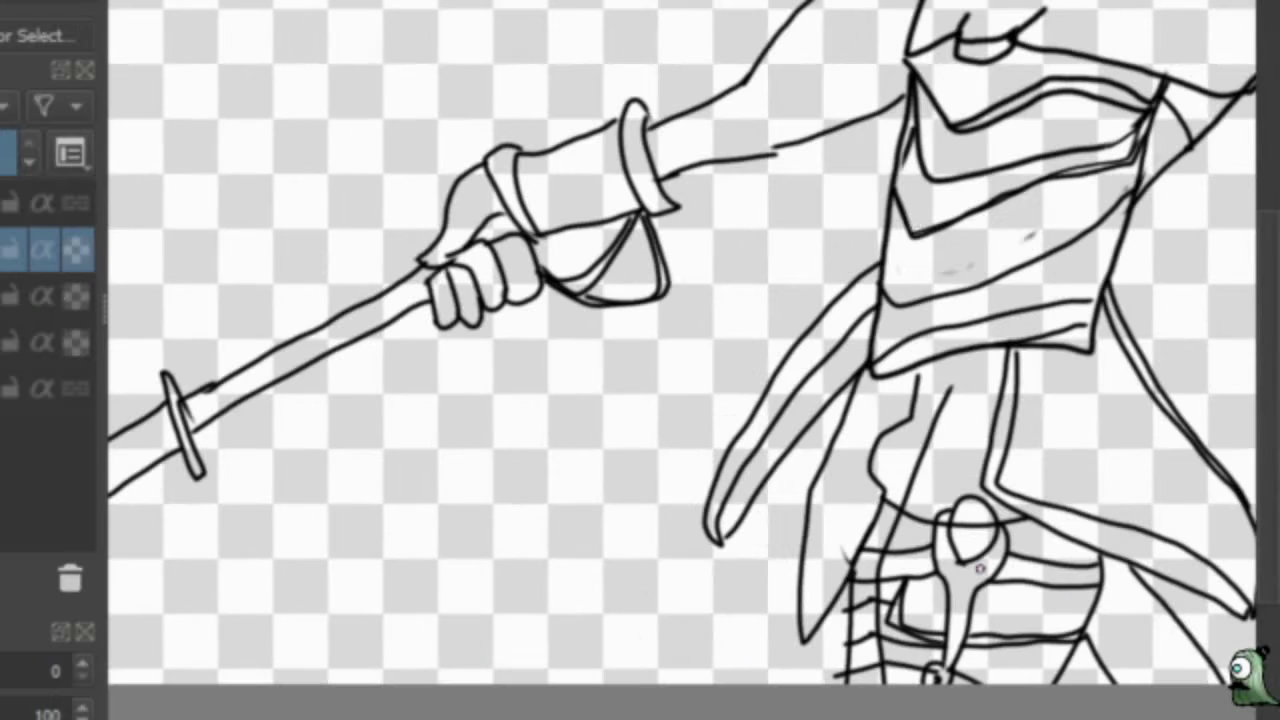
{"action": "left_click_drag", "start_coordinate": [966, 527], "coordinate": [975, 532]}
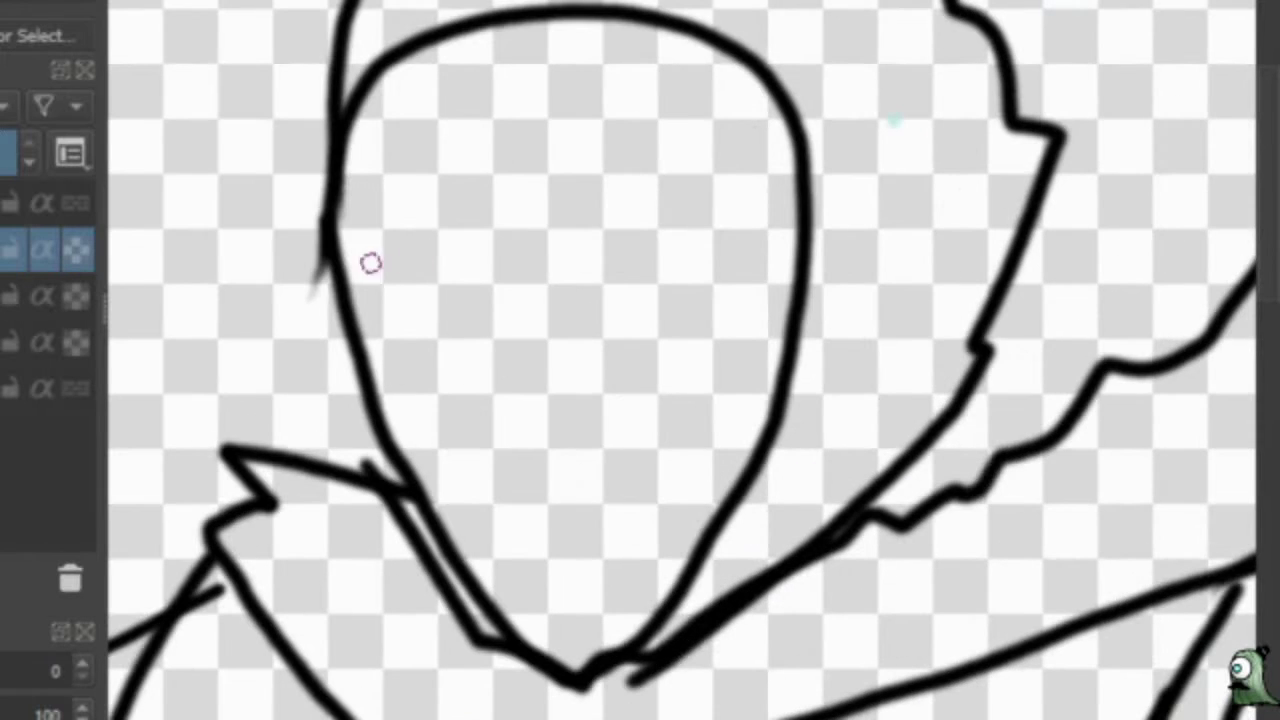
Draw the mask's features: a brow line dipping to a V between the eyes, two slanted almond eyes and curved cheek lines.
{"action": "mouse_move", "coordinate": [338, 236]}
{"action": "left_mouse_down"}
{"action": "mouse_move", "coordinate": [589, 331]}
{"action": "mouse_move", "coordinate": [780, 327]}
{"action": "left_mouse_up"}
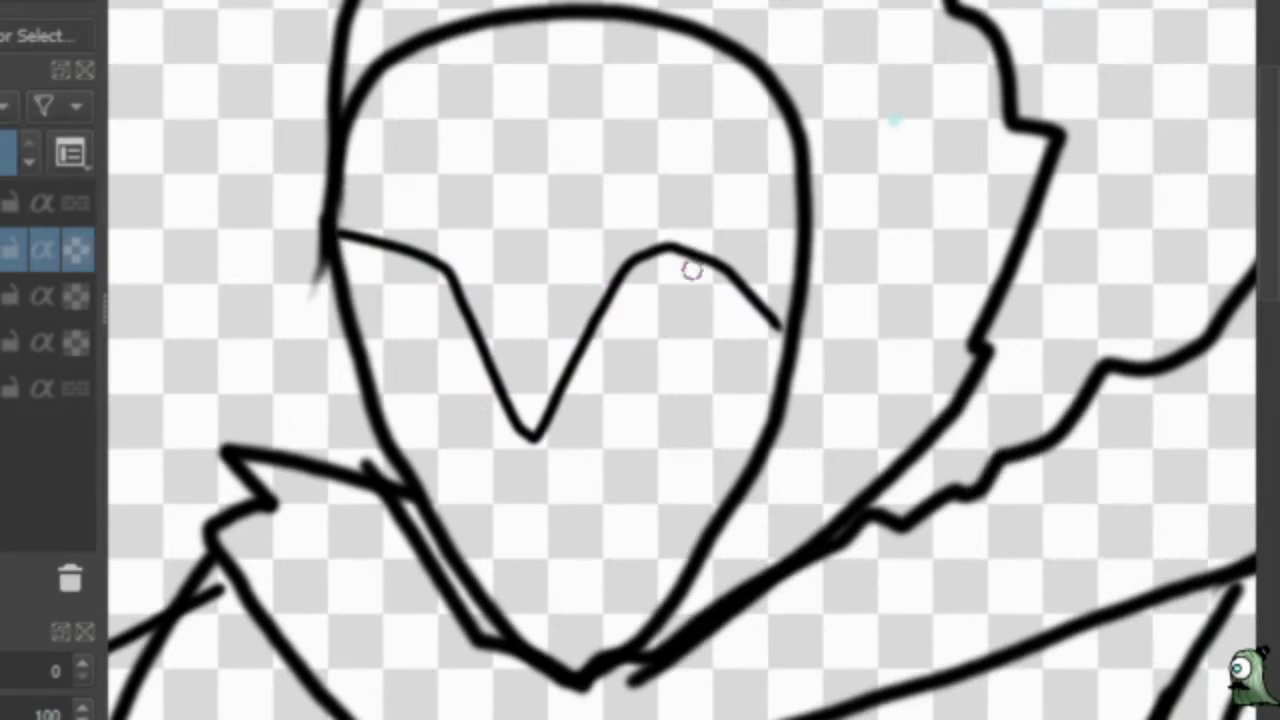
{"action": "left_click_drag", "start_coordinate": [691, 271], "coordinate": [694, 263]}
{"action": "left_click_drag", "start_coordinate": [455, 278], "coordinate": [492, 365]}
{"action": "left_click_drag", "start_coordinate": [587, 505], "coordinate": [748, 365]}
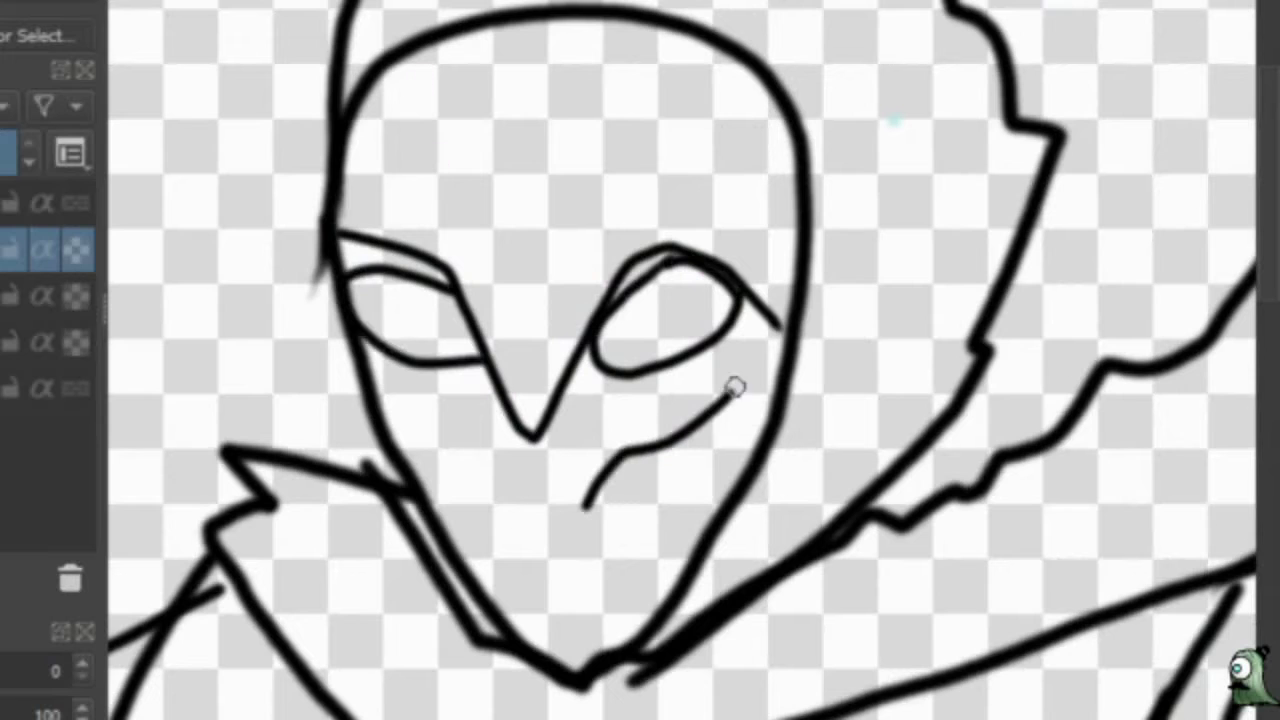
{"action": "left_click_drag", "start_coordinate": [388, 420], "coordinate": [510, 495]}
Erase the old outline around the head and redraw it closer to the face with a thinner, jagged edge reaching the collar.
{"action": "mouse_move", "coordinate": [870, 495]}
{"action": "left_mouse_down"}
{"action": "mouse_move", "coordinate": [1025, 295]}
{"action": "mouse_move", "coordinate": [1000, 10]}
{"action": "left_mouse_up"}
{"action": "left_click_drag", "start_coordinate": [345, 5], "coordinate": [334, 95]}
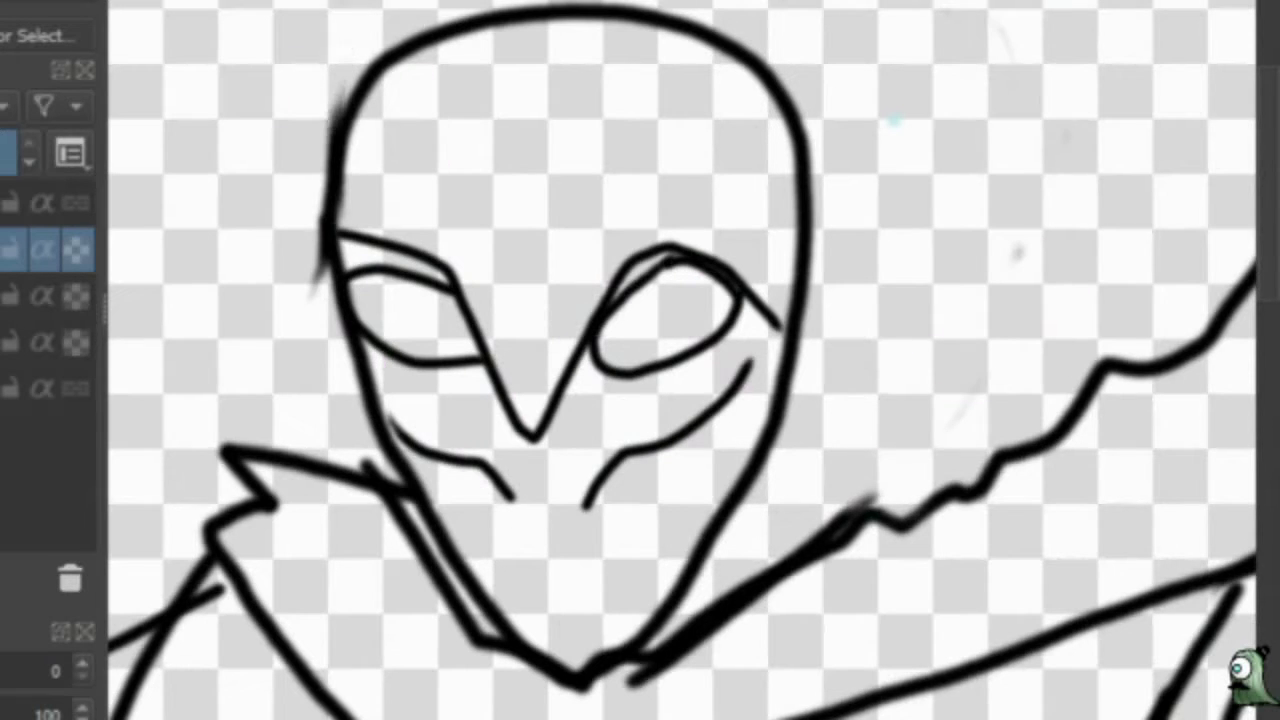
{"action": "left_click_drag", "start_coordinate": [321, 244], "coordinate": [325, 2]}
{"action": "left_click_drag", "start_coordinate": [896, 31], "coordinate": [704, 602]}
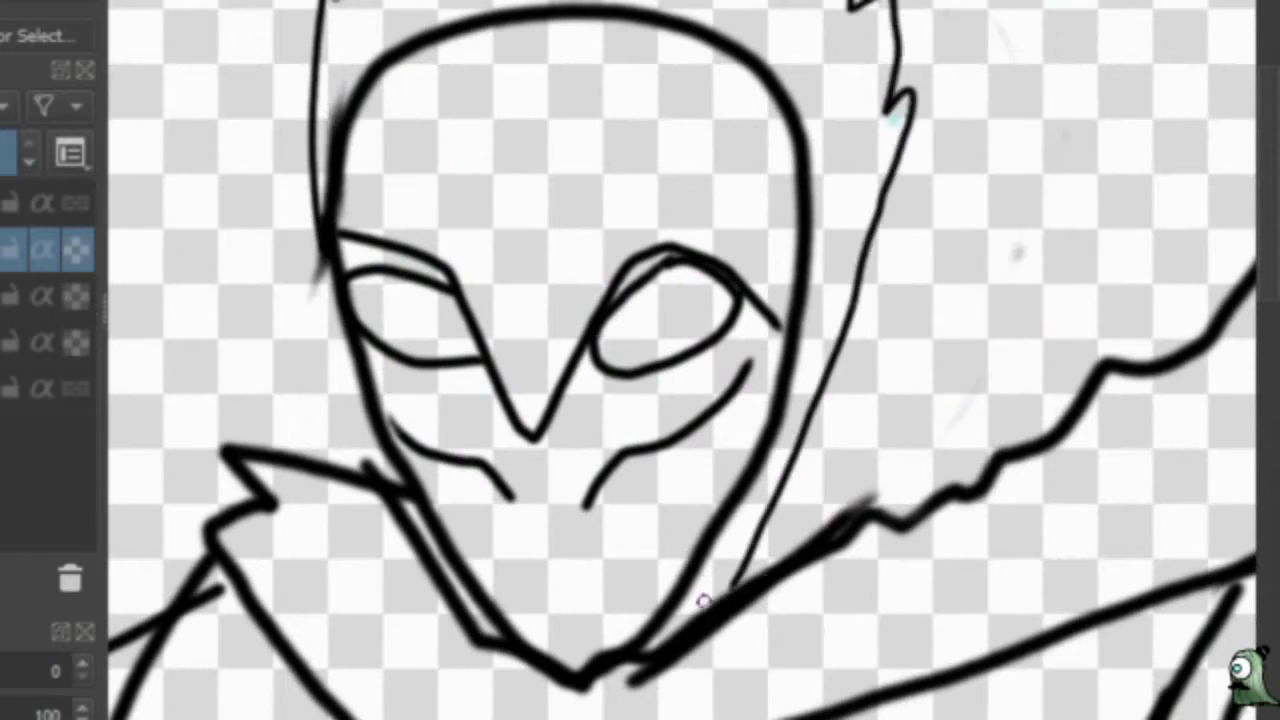
{"action": "mouse_move", "coordinate": [895, 100]}
{"action": "left_mouse_down"}
{"action": "mouse_move", "coordinate": [770, 570]}
{"action": "mouse_move", "coordinate": [894, 160]}
{"action": "mouse_move", "coordinate": [876, 308]}
{"action": "left_mouse_up"}
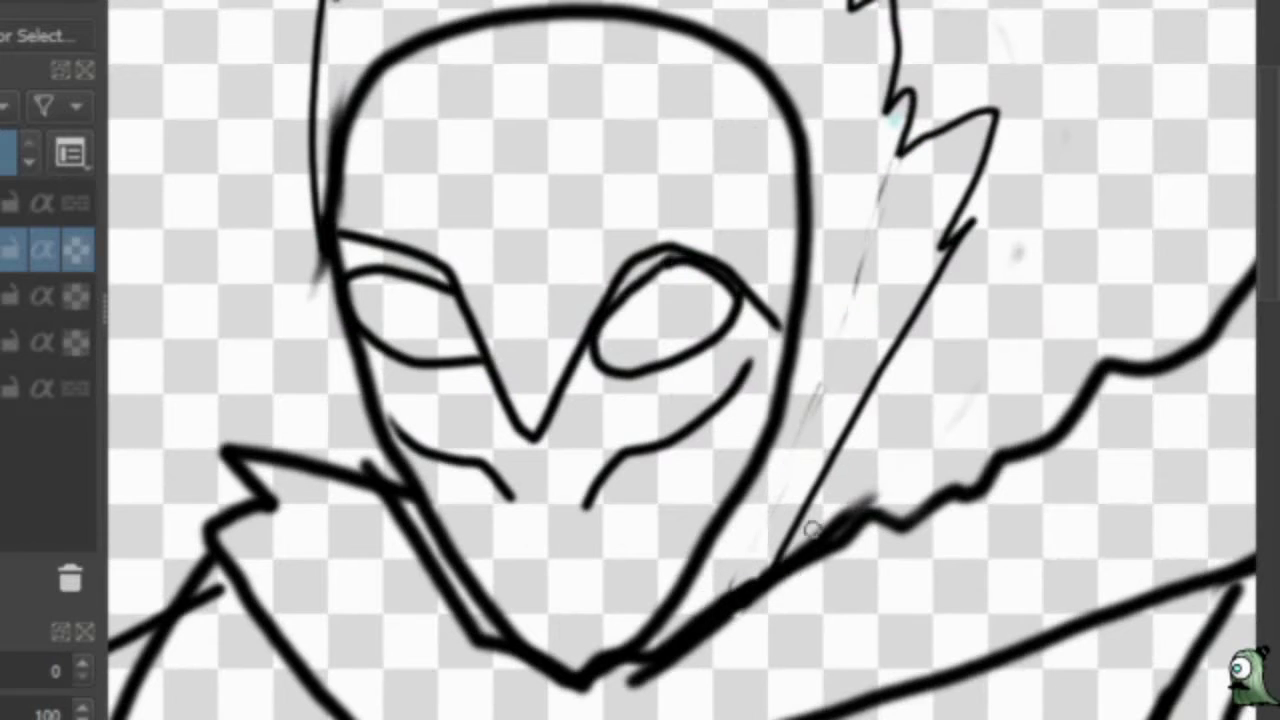
Draw curved cloth folds beneath the oversized arm's shoulder and the cape's hanging edges running down to the canvas edge.
{"action": "scroll", "coordinate": [812, 530], "scroll_direction": "down", "scroll_amount": 3}
{"action": "scroll", "coordinate": [772, 133], "scroll_direction": "up", "scroll_amount": 3}
{"action": "left_click_drag", "start_coordinate": [570, 40], "coordinate": [680, 182]}
{"action": "mouse_move", "coordinate": [518, 85]}
{"action": "left_mouse_down"}
{"action": "mouse_move", "coordinate": [686, 188]}
{"action": "mouse_move", "coordinate": [762, 290]}
{"action": "left_mouse_up"}
{"action": "left_click_drag", "start_coordinate": [684, 180], "coordinate": [756, 268]}
{"action": "left_click_drag", "start_coordinate": [745, 200], "coordinate": [850, 628]}
{"action": "left_click_drag", "start_coordinate": [838, 237], "coordinate": [940, 474]}
{"action": "left_click_drag", "start_coordinate": [850, 628], "coordinate": [940, 630]}
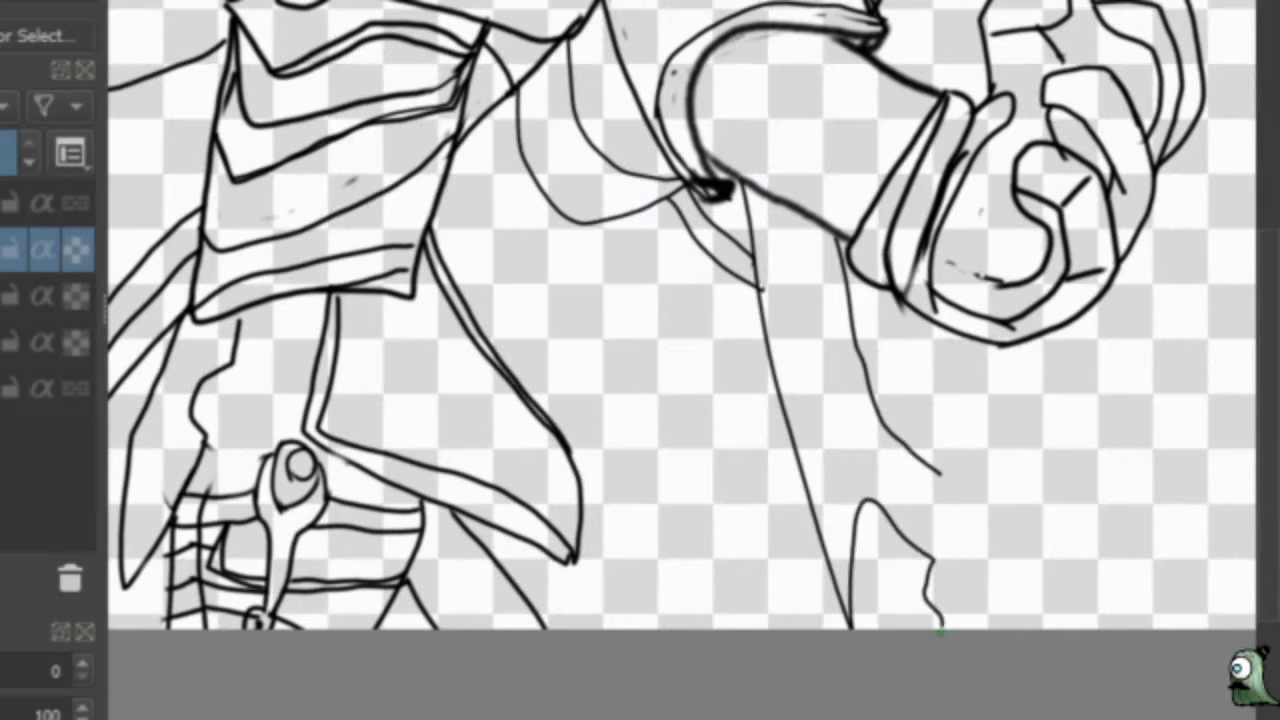
Extend the cape with wavy, flowing folds below the large fist, out toward the corner of the canvas.
{"action": "left_click_drag", "start_coordinate": [928, 562], "coordinate": [1062, 436]}
{"action": "mouse_move", "coordinate": [1058, 412]}
{"action": "left_mouse_down"}
{"action": "mouse_move", "coordinate": [1242, 620]}
{"action": "mouse_move", "coordinate": [1252, 468]}
{"action": "left_mouse_up"}
{"action": "mouse_move", "coordinate": [904, 562]}
{"action": "left_mouse_down"}
{"action": "mouse_move", "coordinate": [692, 488]}
{"action": "mouse_move", "coordinate": [845, 347]}
{"action": "left_mouse_up"}
{"action": "left_click_drag", "start_coordinate": [720, 398], "coordinate": [800, 392]}
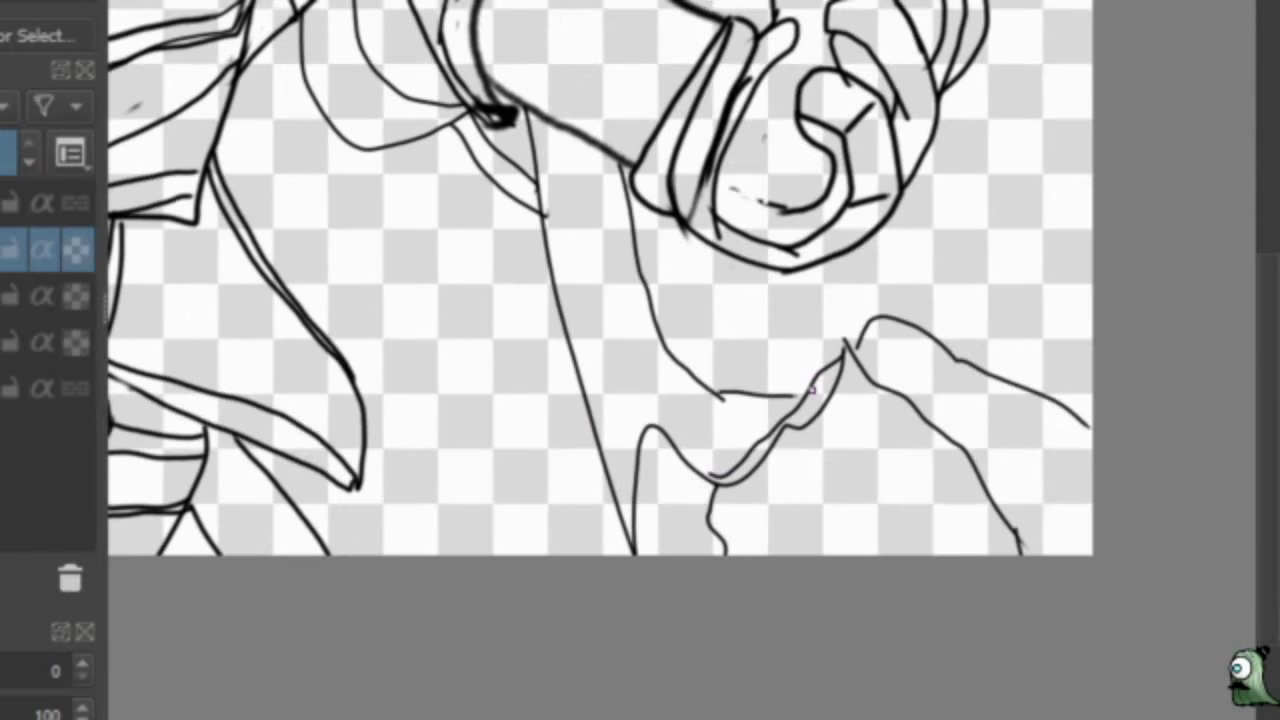
Draw sweeping arcs and a ring of long pointed teeth around the canvas edges as the background, redoing the first arc.
{"action": "scroll", "coordinate": [907, 483], "scroll_direction": "down", "scroll_amount": 3}
{"action": "scroll", "coordinate": [680, 360], "scroll_direction": "down", "scroll_amount": 3}
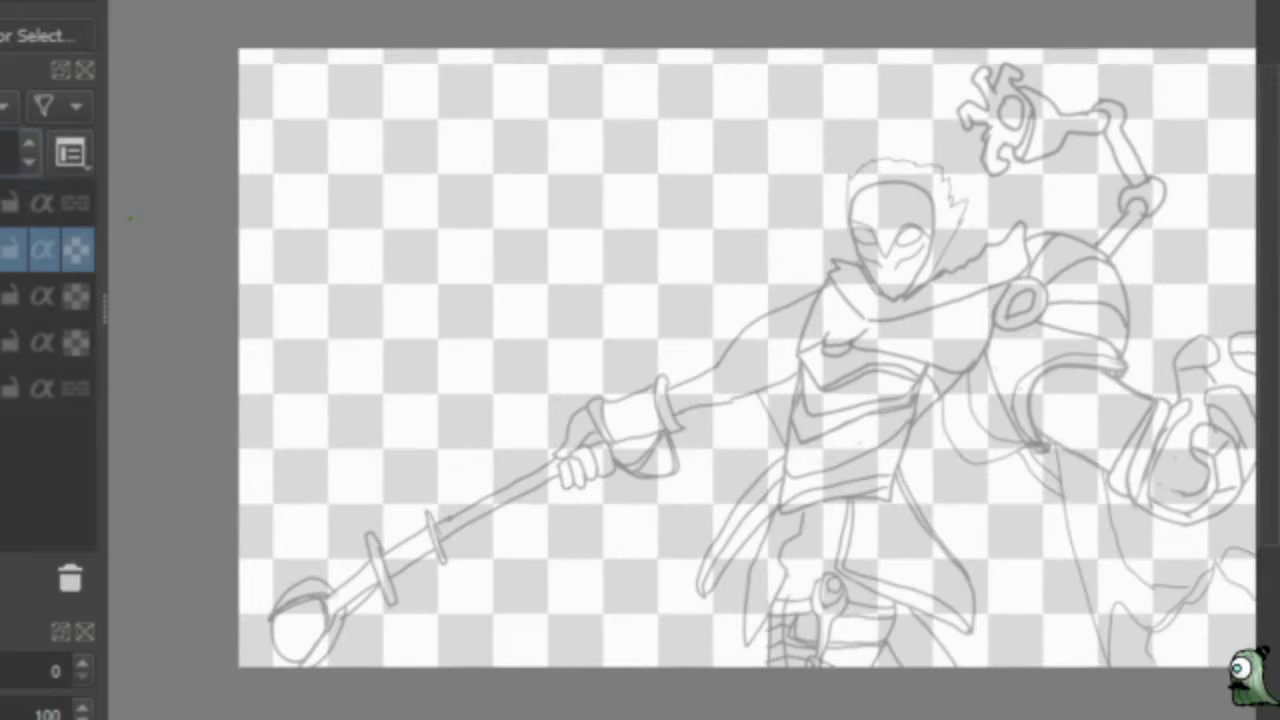
{"action": "scroll", "coordinate": [680, 360], "scroll_direction": "up", "scroll_amount": 3}
{"action": "scroll", "coordinate": [362, 305], "scroll_direction": "down", "scroll_amount": 3}
{"action": "mouse_move", "coordinate": [272, 300]}
{"action": "left_mouse_down"}
{"action": "mouse_move", "coordinate": [294, 252]}
{"action": "mouse_move", "coordinate": [1000, 214]}
{"action": "mouse_move", "coordinate": [429, 129]}
{"action": "left_mouse_up"}
{"action": "key", "text": "ctrl+z"}
{"action": "left_click_drag", "start_coordinate": [270, 345], "coordinate": [488, 128]}
{"action": "mouse_move", "coordinate": [316, 255]}
{"action": "left_mouse_down"}
{"action": "mouse_move", "coordinate": [270, 420]}
{"action": "mouse_move", "coordinate": [359, 212]}
{"action": "left_mouse_up"}
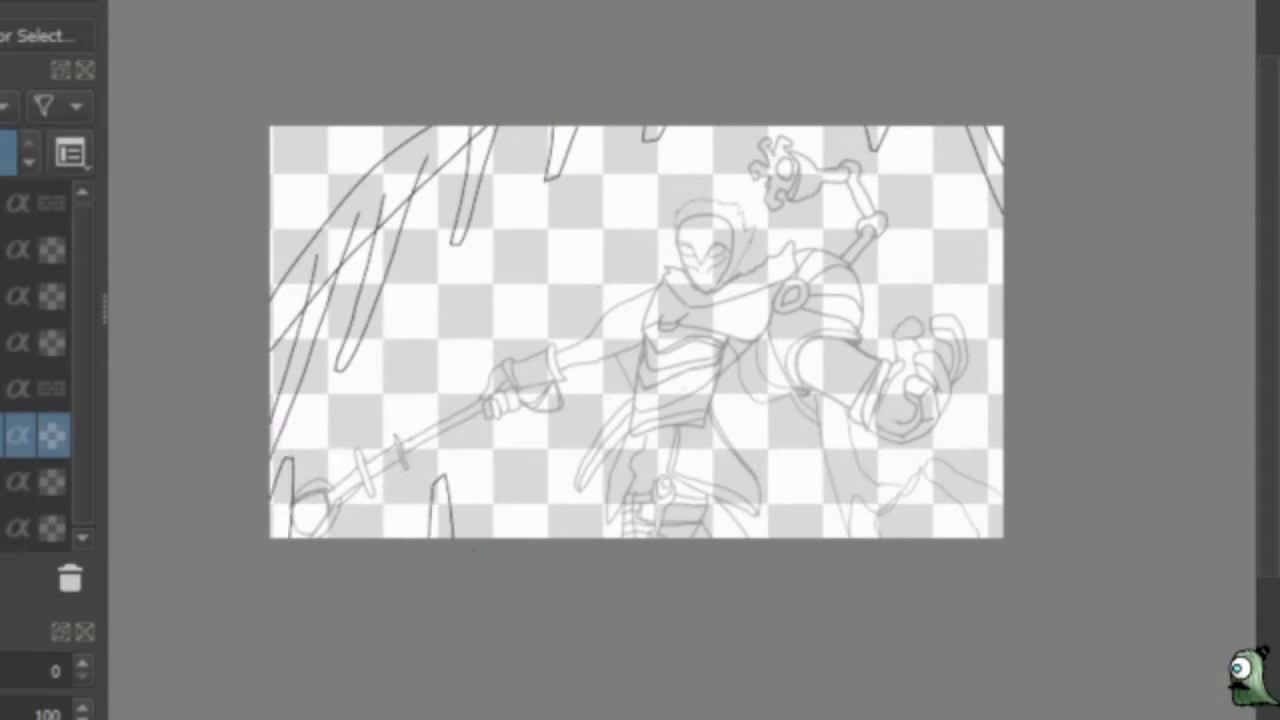
{"action": "scroll", "coordinate": [822, 500], "scroll_direction": "up", "scroll_amount": 3}
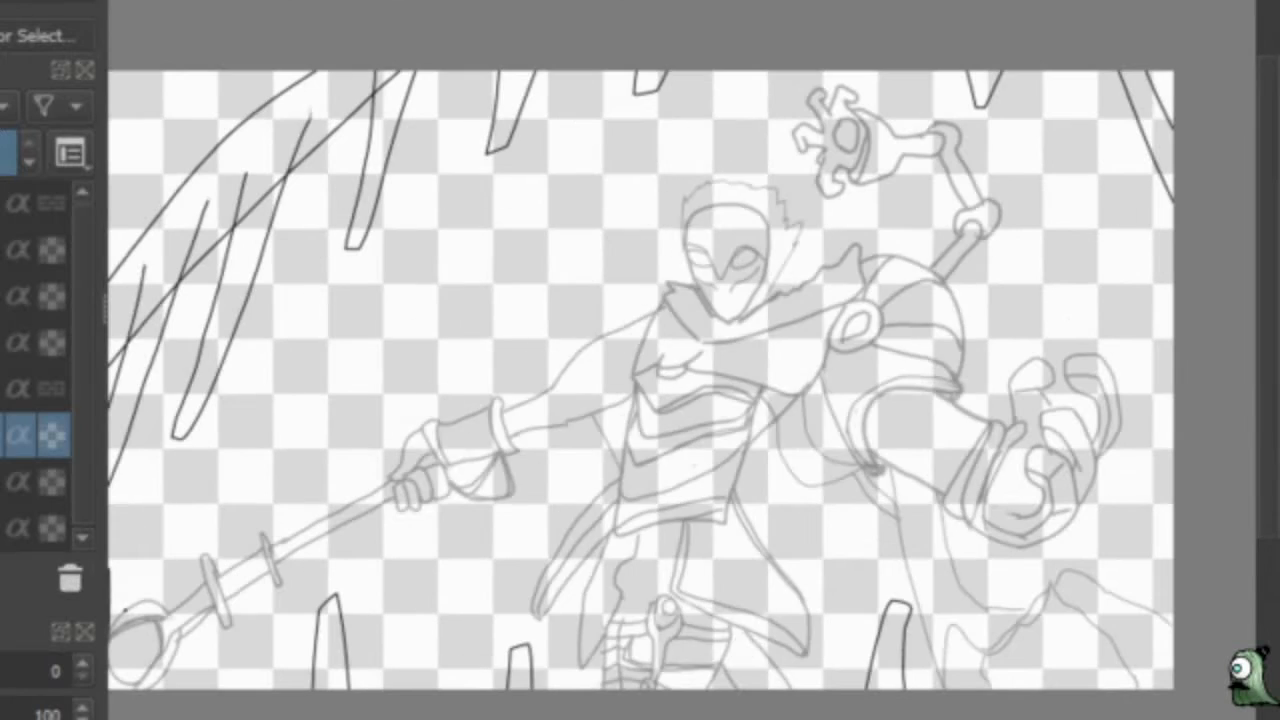
{"action": "scroll", "coordinate": [640, 380], "scroll_direction": "down", "scroll_amount": 2}
Select a layer in the character's stack and add a new paint layer for the colours.
{"action": "left_click", "coordinate": [75, 255]}
{"action": "scroll", "coordinate": [640, 380], "scroll_direction": "up", "scroll_amount": 4}
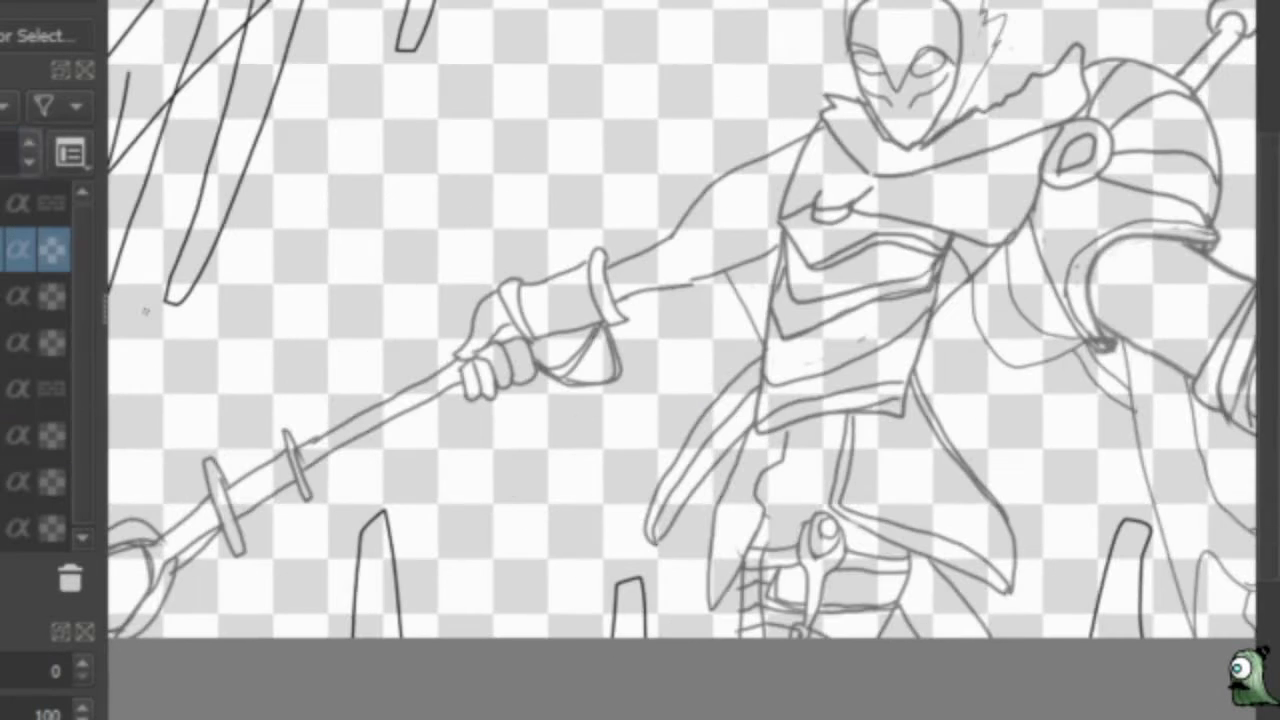
{"action": "left_click", "coordinate": [40, 482]}
{"action": "left_click", "coordinate": [40, 296]}
{"action": "scroll", "coordinate": [840, 240], "scroll_direction": "up", "scroll_amount": 2}
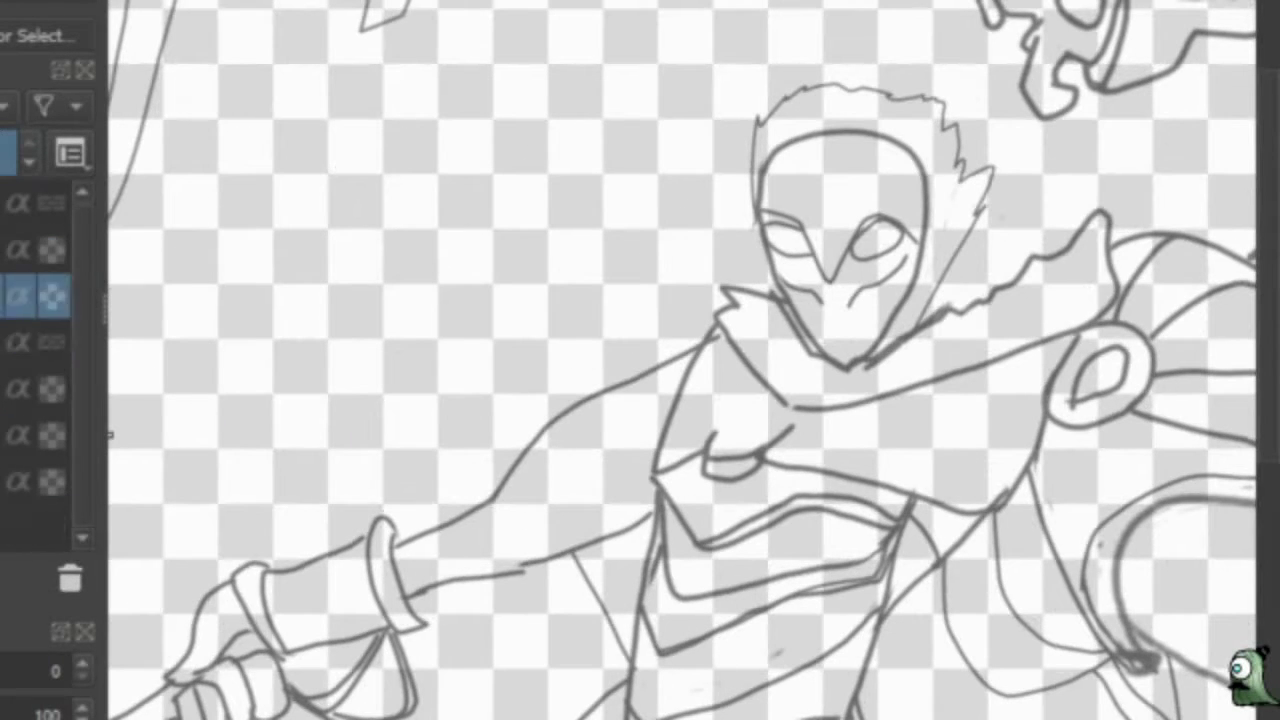
{"action": "key", "text": "Insert"}
Pick a dark grey and paint the whole mask with it, following its outline and filling the inside.
{"action": "right_click", "coordinate": [726, 290]}
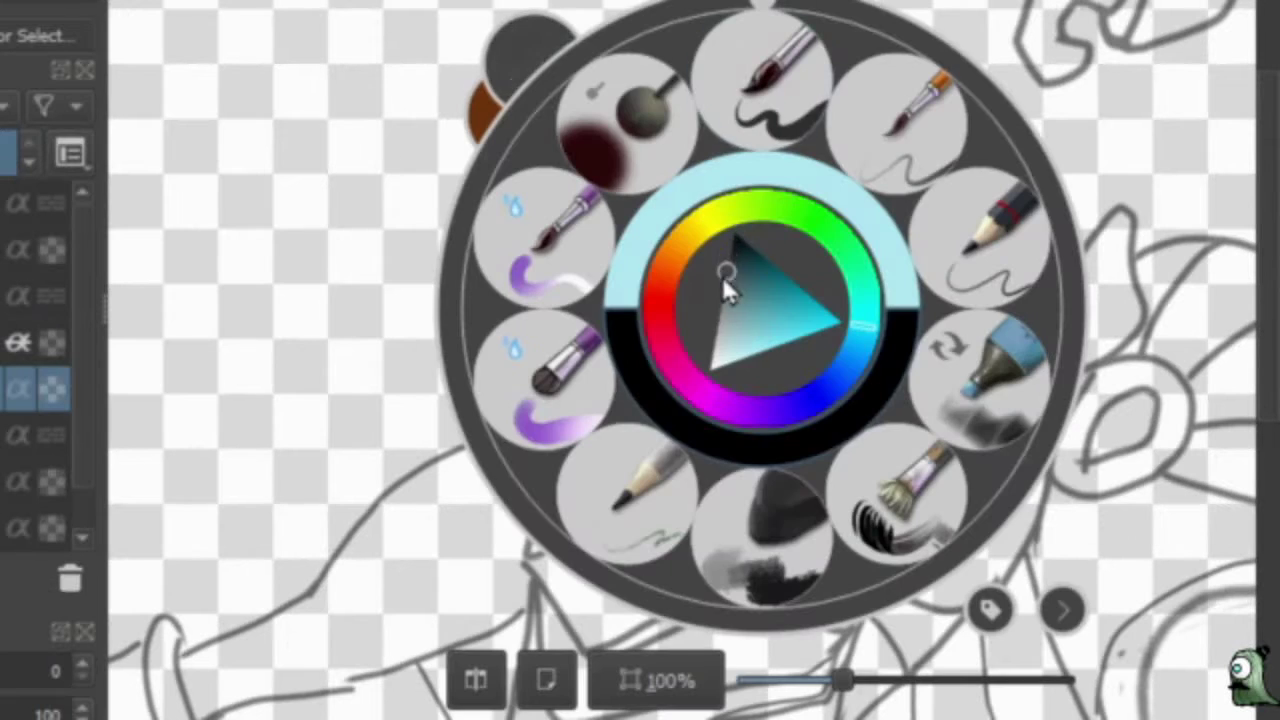
{"action": "scroll", "coordinate": [726, 290], "scroll_direction": "up", "scroll_amount": 2}
{"action": "scroll", "coordinate": [686, 300], "scroll_direction": "down", "scroll_amount": 3}
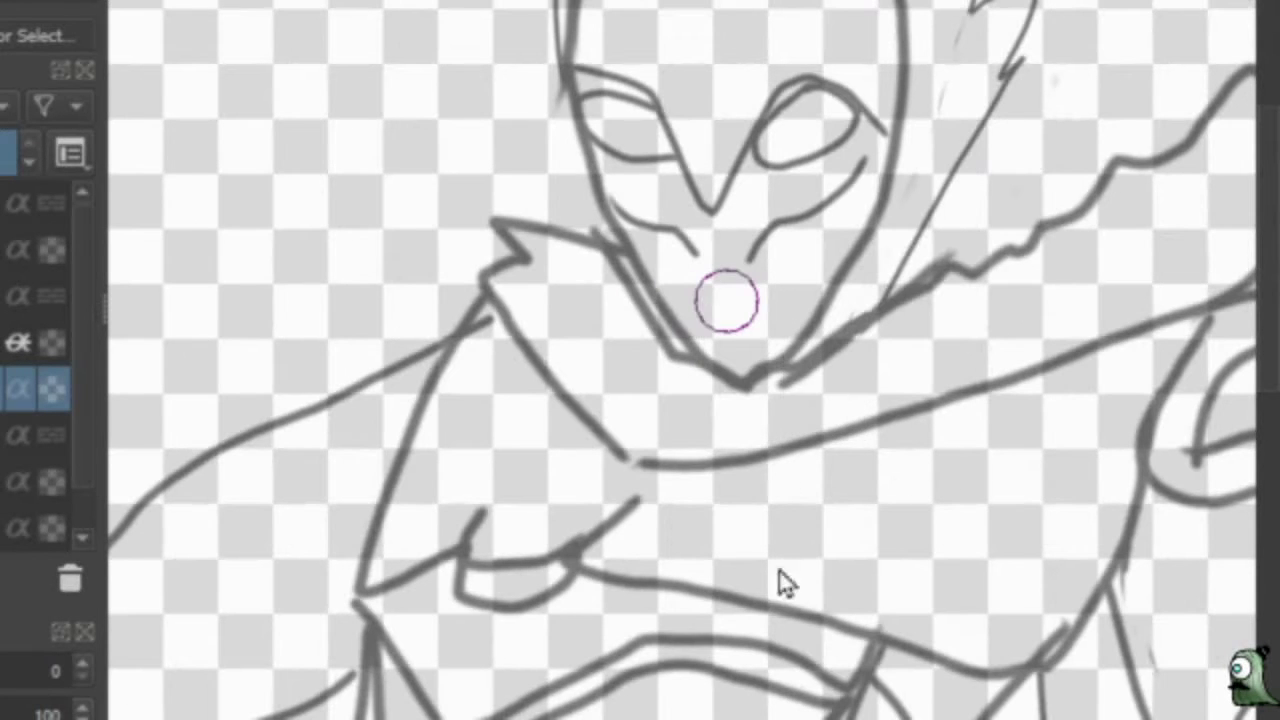
{"action": "scroll", "coordinate": [900, 435], "scroll_direction": "up", "scroll_amount": 2}
{"action": "scroll", "coordinate": [900, 435], "scroll_direction": "up", "scroll_amount": 2}
{"action": "mouse_move", "coordinate": [540, 70]}
{"action": "left_mouse_down"}
{"action": "mouse_move", "coordinate": [551, 23]}
{"action": "mouse_move", "coordinate": [829, 451]}
{"action": "mouse_move", "coordinate": [960, 20]}
{"action": "left_mouse_up"}
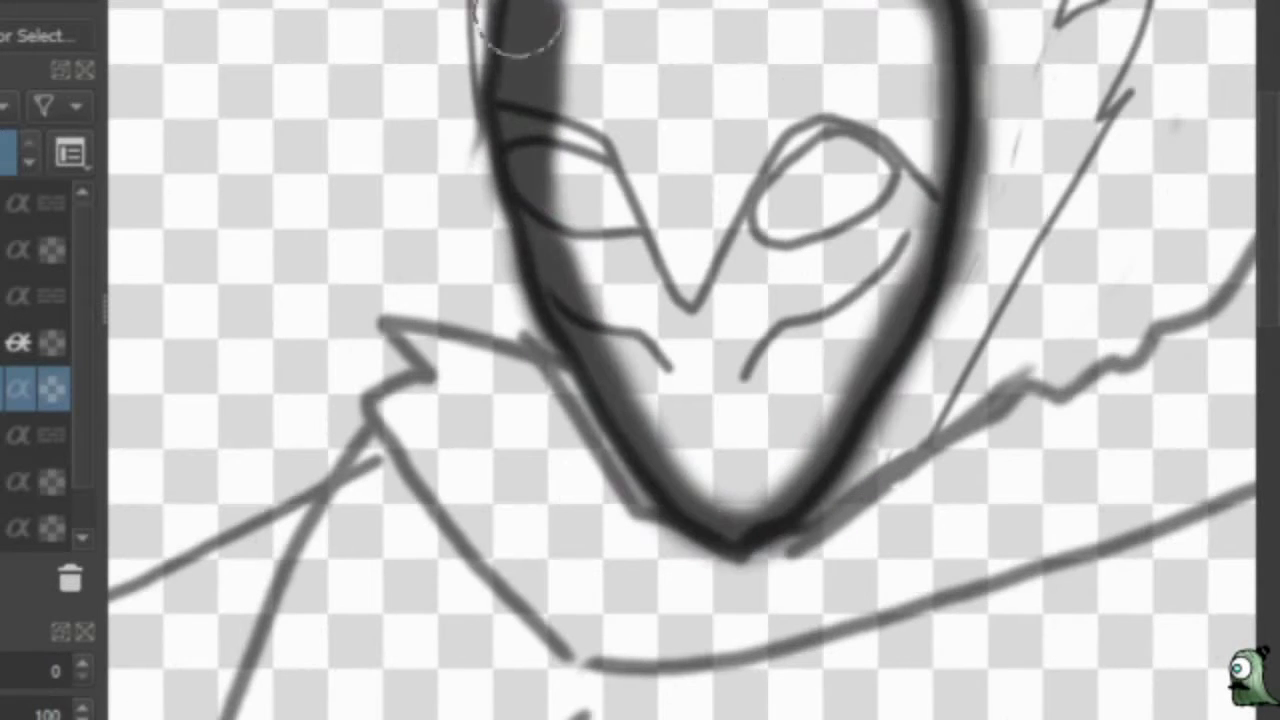
{"action": "mouse_move", "coordinate": [514, 29]}
{"action": "left_mouse_down"}
{"action": "mouse_move", "coordinate": [663, 128]}
{"action": "mouse_move", "coordinate": [886, 129]}
{"action": "mouse_move", "coordinate": [903, 57]}
{"action": "mouse_move", "coordinate": [654, 289]}
{"action": "left_mouse_up"}
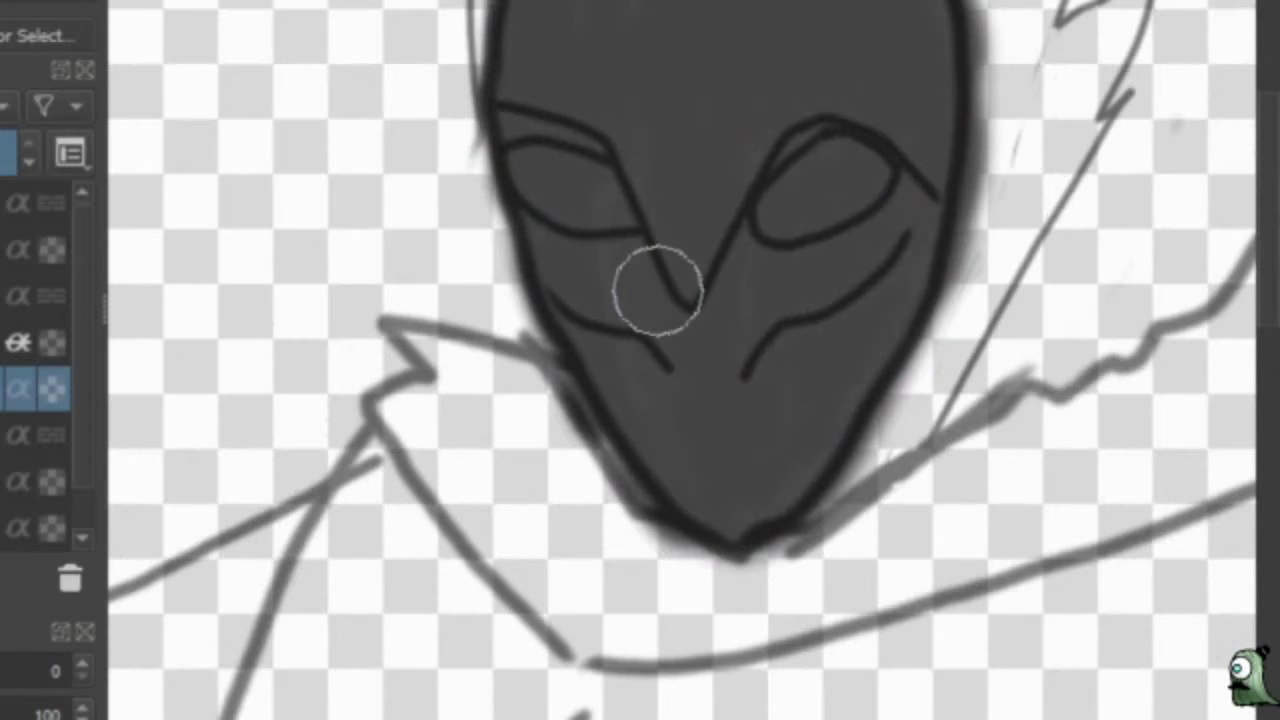
Fade the line-art layer further and return to the colour layer.
{"action": "key", "text": "Page_Up"}
{"action": "key", "text": "Page_Up"}
{"action": "key", "text": "Page_Up"}
{"action": "key", "text": "Page_Down"}
{"action": "key", "text": "Page_Down"}
{"action": "key", "text": "Page_Down"}
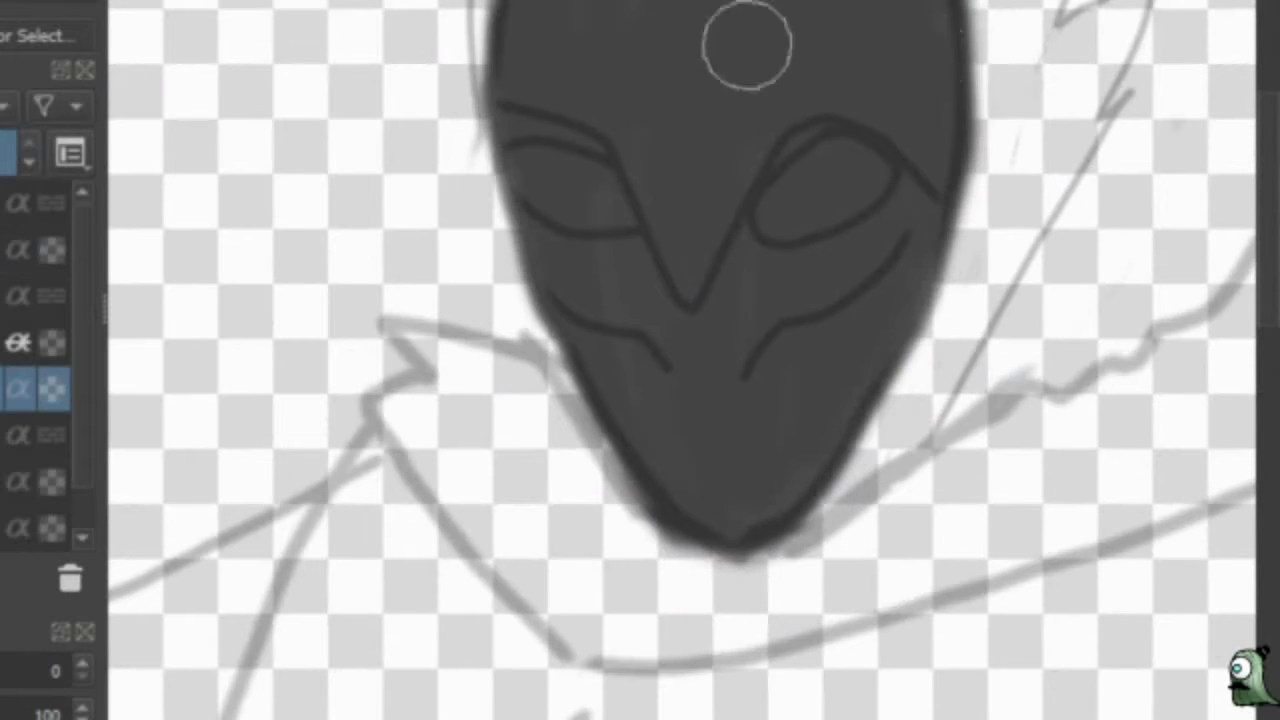
Pick a bright yellow and fill both of the mask's eyes.
{"action": "right_click", "coordinate": [748, 98]}
{"action": "left_click_drag", "start_coordinate": [707, 55], "coordinate": [1002, 94]}
{"action": "scroll", "coordinate": [700, 300], "scroll_direction": "up", "scroll_amount": 3}
{"action": "mouse_move", "coordinate": [700, 5]}
{"action": "left_mouse_down"}
{"action": "mouse_move", "coordinate": [586, 86]}
{"action": "mouse_move", "coordinate": [675, 40]}
{"action": "mouse_move", "coordinate": [811, 137]}
{"action": "left_mouse_up"}
{"action": "left_click_drag", "start_coordinate": [439, 137], "coordinate": [869, 129]}
{"action": "mouse_move", "coordinate": [286, 118]}
{"action": "left_mouse_down"}
{"action": "mouse_move", "coordinate": [526, 329]}
{"action": "mouse_move", "coordinate": [331, 204]}
{"action": "mouse_move", "coordinate": [400, 230]}
{"action": "left_mouse_up"}
Pick a very dark brown and outline the shaggy shape around the head with it, down to the chin.
{"action": "scroll", "coordinate": [517, 360], "scroll_direction": "down", "scroll_amount": 3}
{"action": "right_click", "coordinate": [634, 366]}
{"action": "left_click_drag", "start_coordinate": [634, 457], "coordinate": [631, 428]}
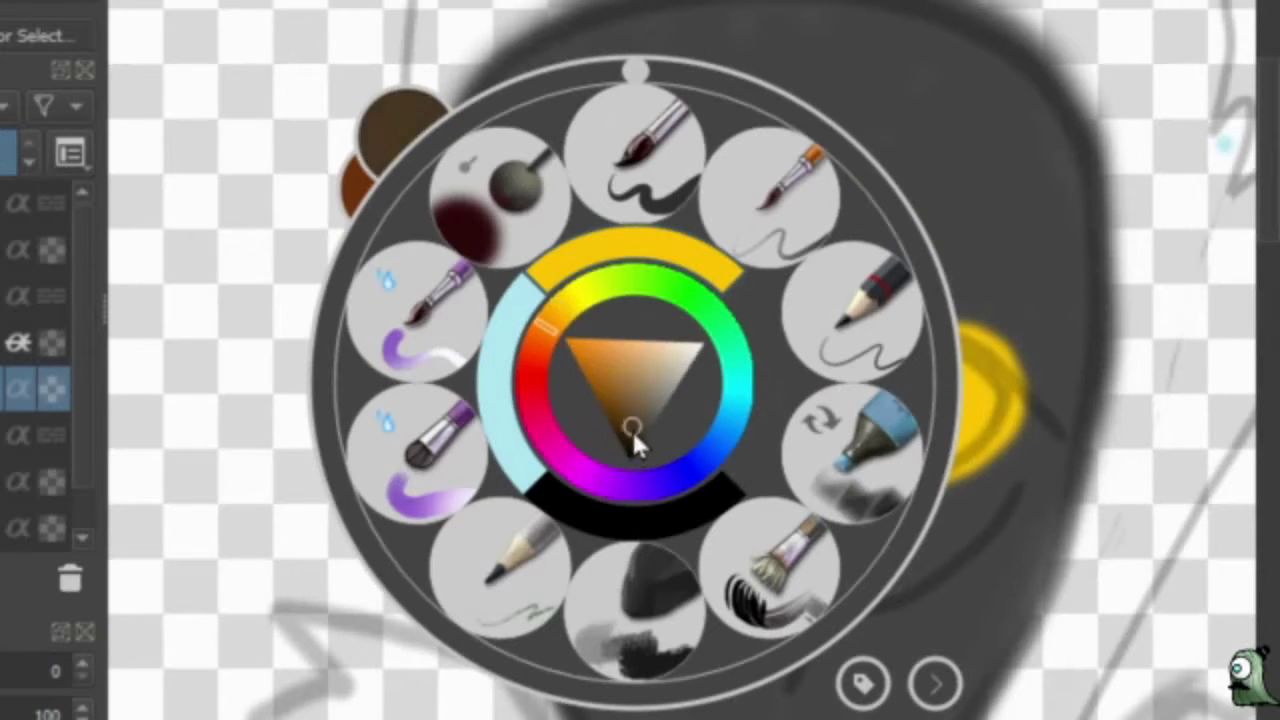
{"action": "left_click_drag", "start_coordinate": [415, 350], "coordinate": [412, 2]}
{"action": "left_click_drag", "start_coordinate": [750, 100], "coordinate": [367, 250]}
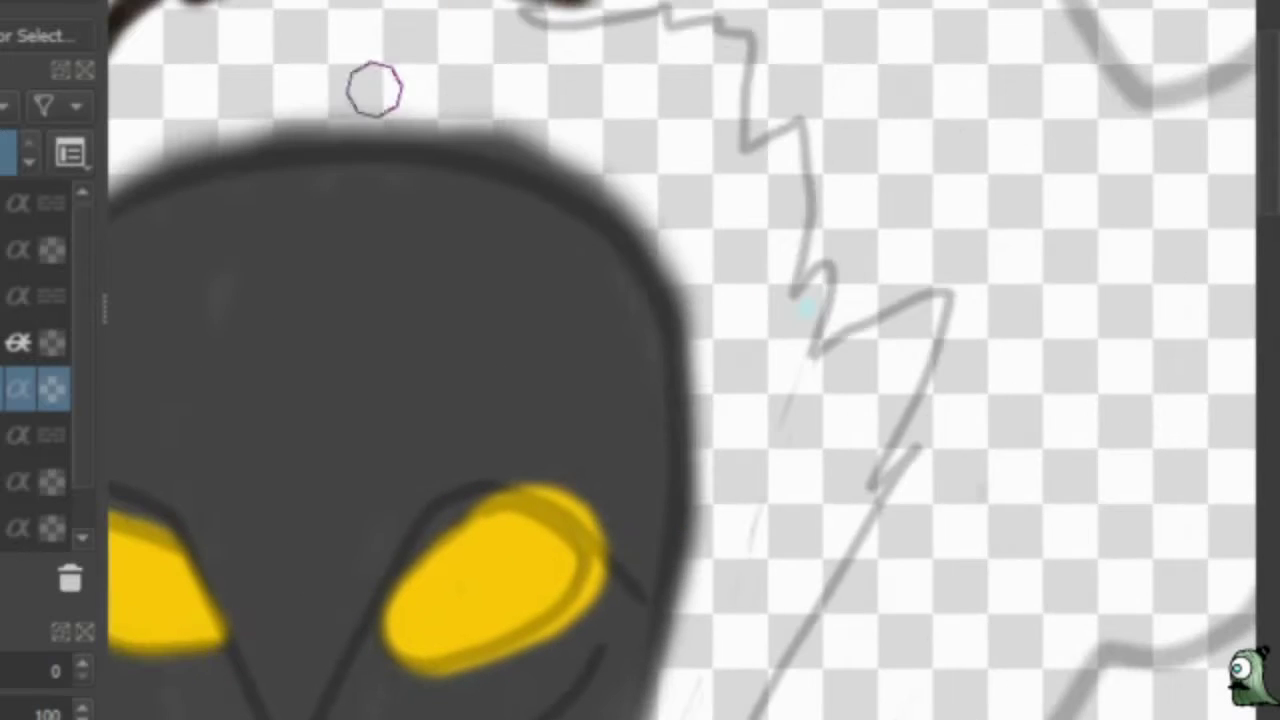
{"action": "mouse_move", "coordinate": [514, 14]}
{"action": "left_mouse_down"}
{"action": "mouse_move", "coordinate": [891, 51]}
{"action": "mouse_move", "coordinate": [928, 240]}
{"action": "left_mouse_up"}
{"action": "left_click_drag", "start_coordinate": [937, 426], "coordinate": [1060, 185]}
{"action": "mouse_move", "coordinate": [760, 700]}
{"action": "left_mouse_down"}
{"action": "mouse_move", "coordinate": [912, 530]}
{"action": "mouse_move", "coordinate": [1165, 10]}
{"action": "left_mouse_up"}
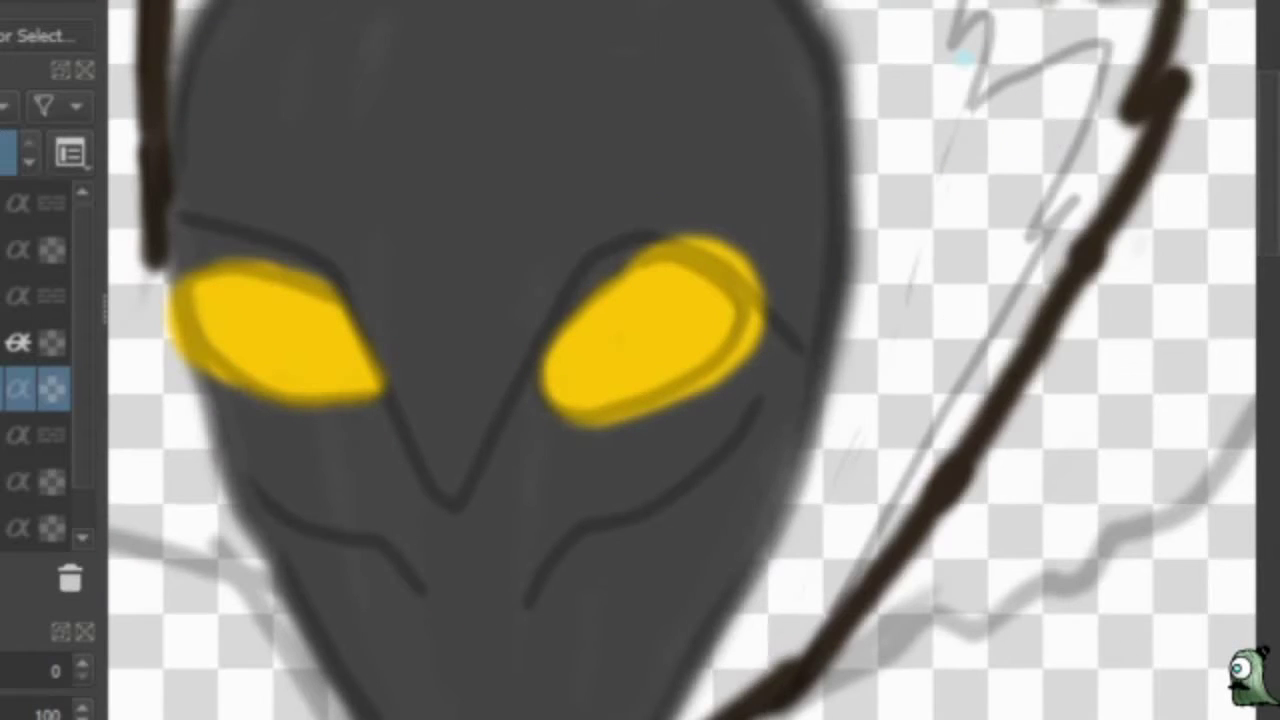
Hide the line art and fill the area around the mask dark brown, beside the face and over the top of the head.
{"action": "left_click_drag", "start_coordinate": [1014, 157], "coordinate": [725, 692]}
{"action": "key", "text": "ctrl+z"}
{"action": "left_click_drag", "start_coordinate": [820, 600], "coordinate": [940, 90]}
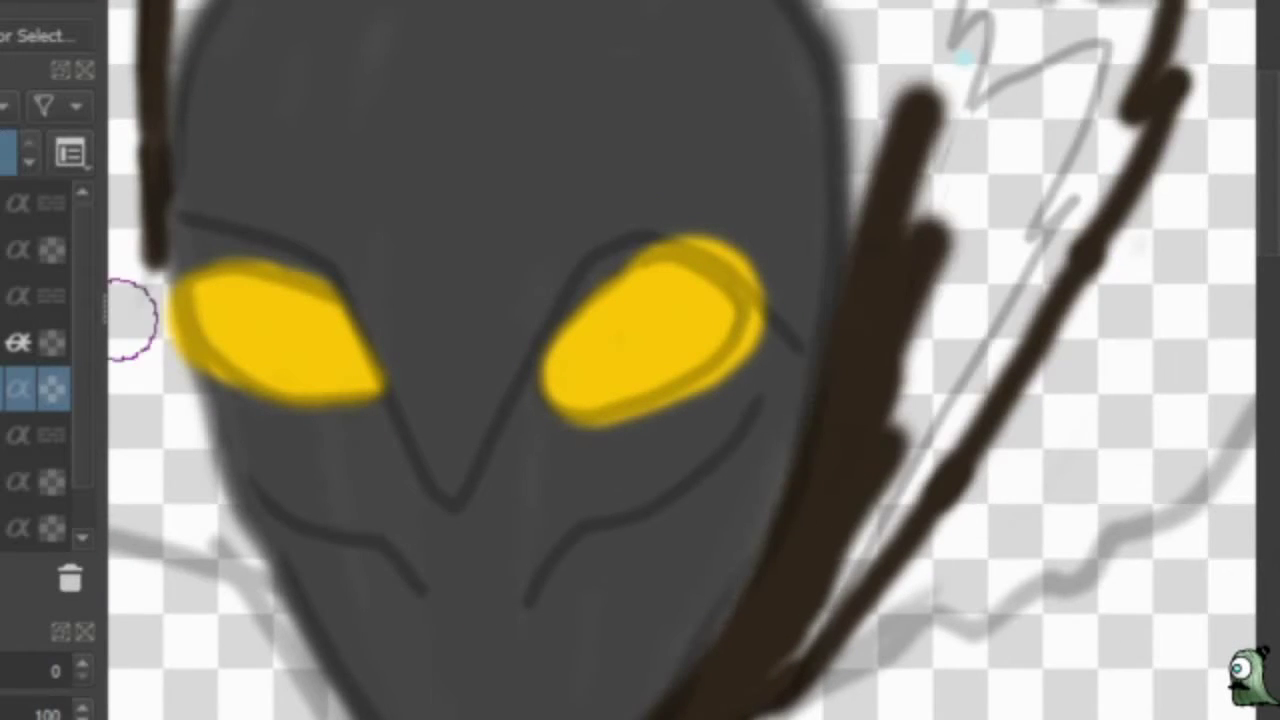
{"action": "left_click", "coordinate": [3, 250]}
{"action": "mouse_move", "coordinate": [771, 674]}
{"action": "left_mouse_down"}
{"action": "mouse_move", "coordinate": [857, 583]}
{"action": "mouse_move", "coordinate": [900, 135]}
{"action": "mouse_move", "coordinate": [1109, 94]}
{"action": "left_mouse_up"}
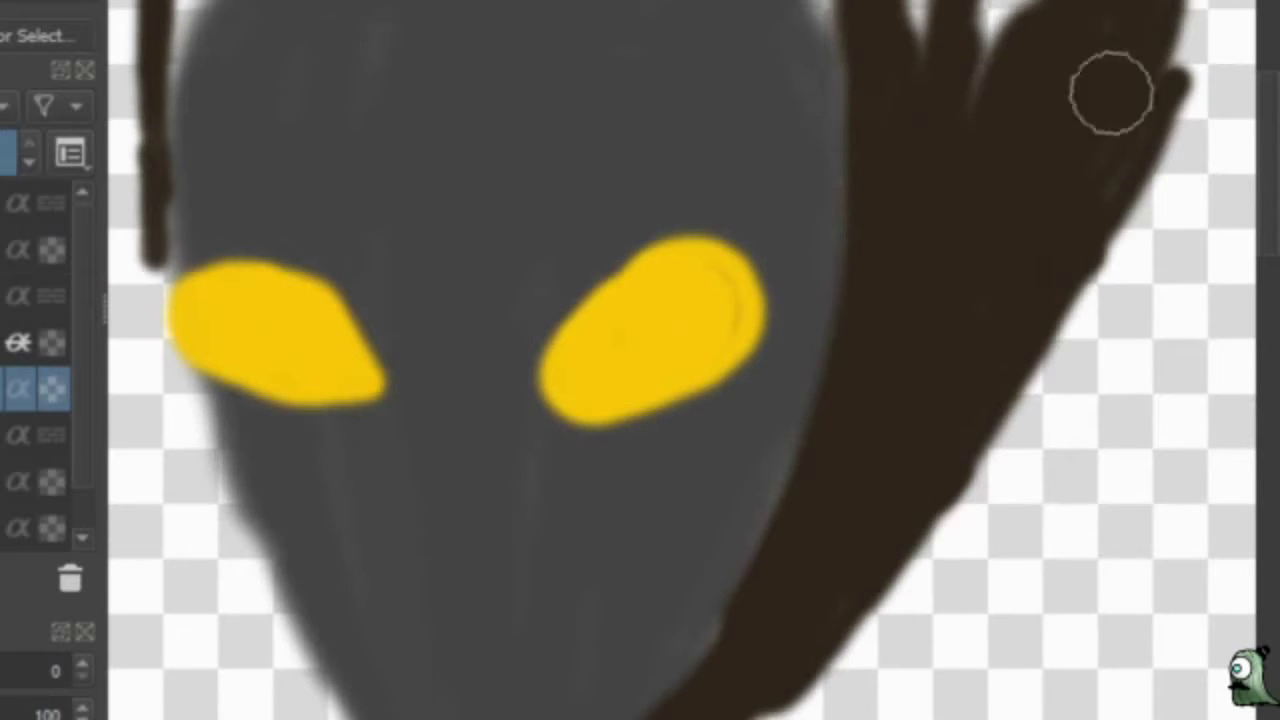
{"action": "scroll", "coordinate": [766, 420], "scroll_direction": "up", "scroll_amount": 5}
{"action": "mouse_move", "coordinate": [220, 700]}
{"action": "left_mouse_down"}
{"action": "mouse_move", "coordinate": [551, 386]}
{"action": "mouse_move", "coordinate": [850, 450]}
{"action": "left_mouse_up"}
{"action": "mouse_move", "coordinate": [1018, 577]}
{"action": "left_mouse_down"}
{"action": "mouse_move", "coordinate": [1020, 371]}
{"action": "mouse_move", "coordinate": [897, 429]}
{"action": "mouse_move", "coordinate": [466, 286]}
{"action": "mouse_move", "coordinate": [1028, 453]}
{"action": "left_mouse_up"}
Switch to another brush and roughen the outer edge of the dark brown area with fine hair-like strands.
{"action": "right_click", "coordinate": [1028, 453]}
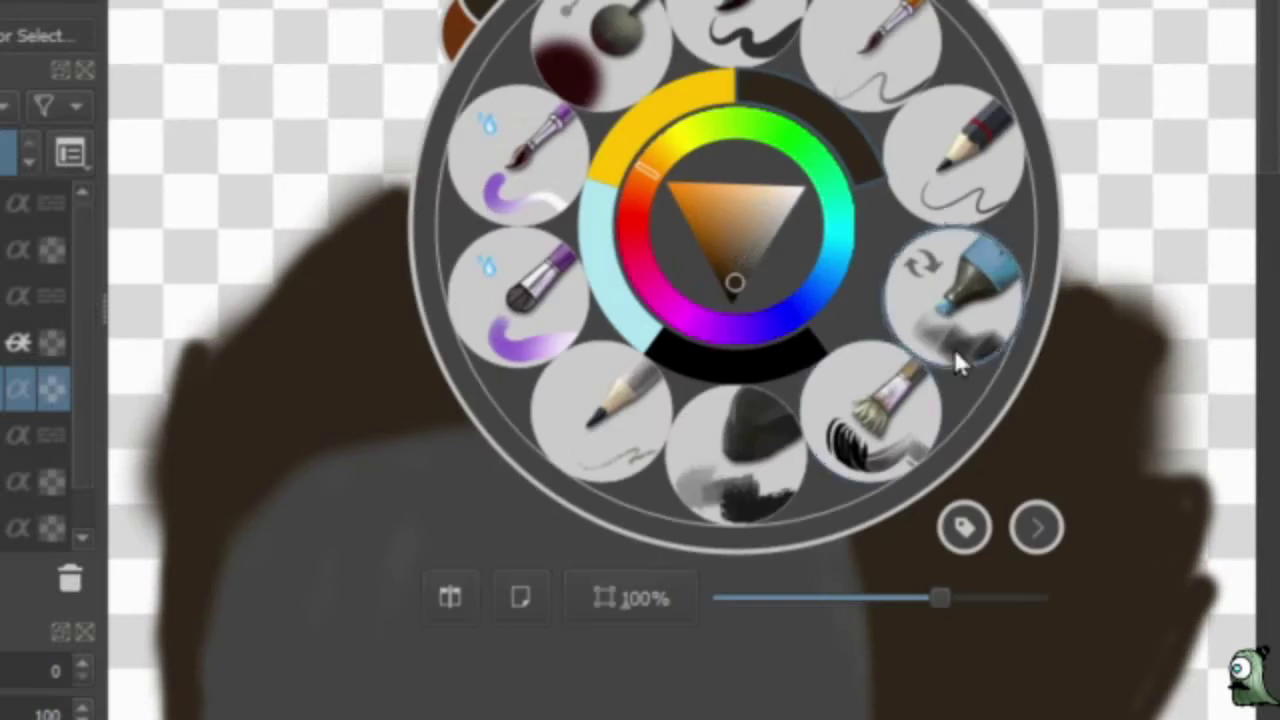
{"action": "left_click", "coordinate": [960, 357]}
{"action": "mouse_move", "coordinate": [160, 640]}
{"action": "left_mouse_down"}
{"action": "mouse_move", "coordinate": [143, 543]}
{"action": "mouse_move", "coordinate": [1128, 428]}
{"action": "mouse_move", "coordinate": [1150, 600]}
{"action": "left_mouse_up"}
{"action": "scroll", "coordinate": [955, 430], "scroll_direction": "down", "scroll_amount": 3}
{"action": "scroll", "coordinate": [955, 430], "scroll_direction": "down", "scroll_amount": 3}
{"action": "left_click_drag", "start_coordinate": [990, 470], "coordinate": [1090, 60]}
{"action": "scroll", "coordinate": [731, 114], "scroll_direction": "down", "scroll_amount": 5}
{"action": "scroll", "coordinate": [645, 280], "scroll_direction": "up", "scroll_amount": 8}
Change the brush, pick a dark red and start blocking in the collar's upper edge, undoing the last strokes.
{"action": "right_click", "coordinate": [645, 280]}
{"action": "left_click", "coordinate": [527, 470]}
{"action": "scroll", "coordinate": [166, 129], "scroll_direction": "down", "scroll_amount": 3}
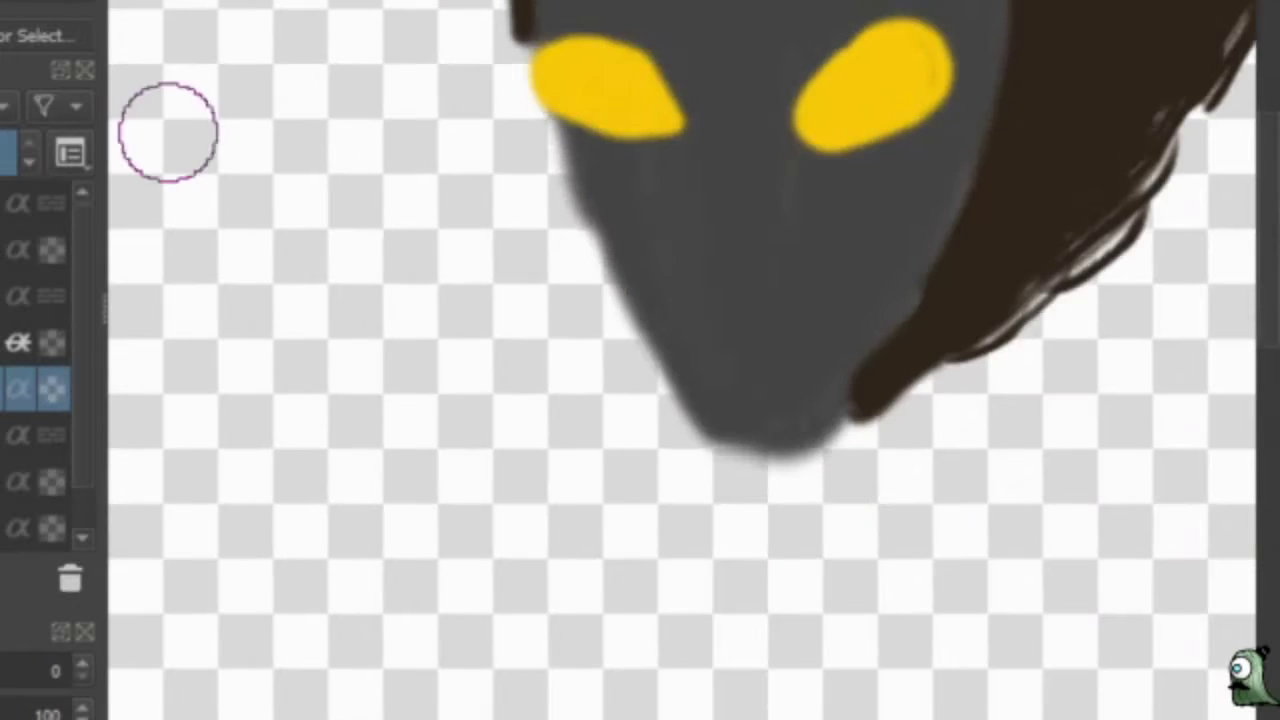
{"action": "right_click", "coordinate": [560, 400]}
{"action": "left_click", "coordinate": [480, 414]}
{"action": "scroll", "coordinate": [1108, 302], "scroll_direction": "up", "scroll_amount": 3}
{"action": "mouse_move", "coordinate": [635, 125]}
{"action": "left_mouse_down"}
{"action": "mouse_move", "coordinate": [809, 206]}
{"action": "mouse_move", "coordinate": [1145, 258]}
{"action": "left_mouse_up"}
{"action": "left_click_drag", "start_coordinate": [605, 185], "coordinate": [820, 500]}
{"action": "scroll", "coordinate": [523, 457], "scroll_direction": "down", "scroll_amount": 2}
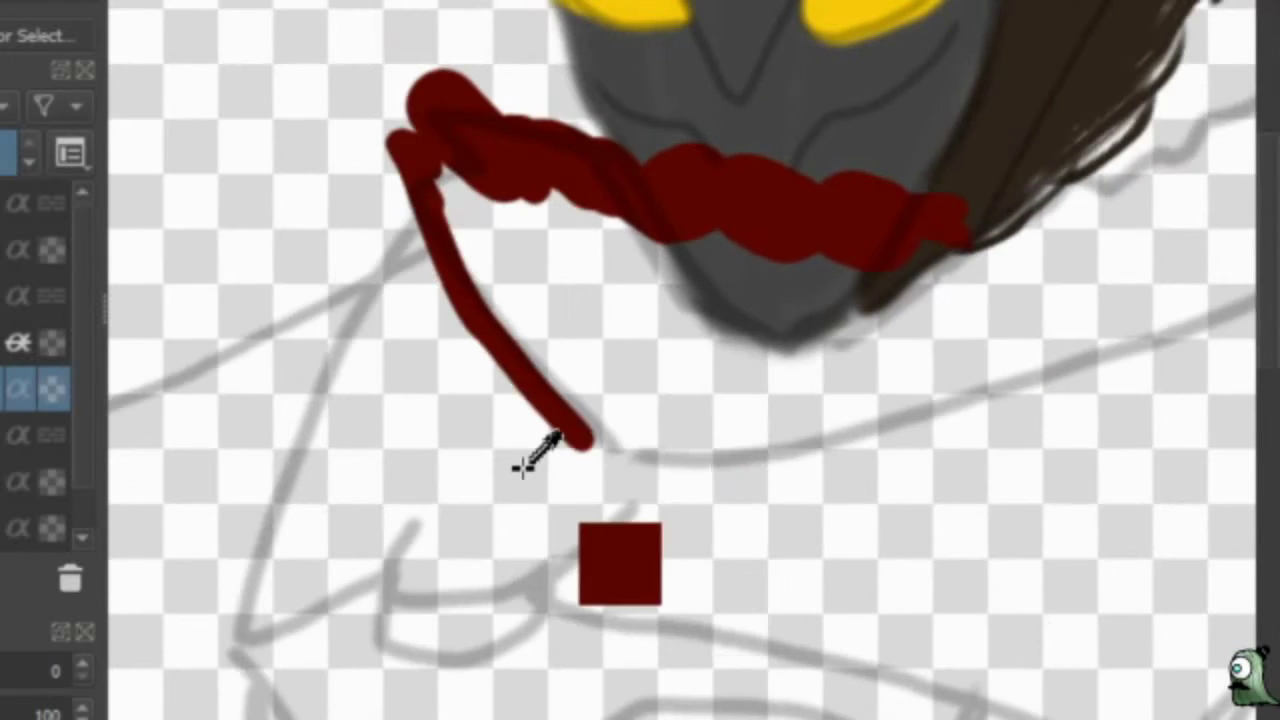
{"action": "key", "text": "ctrl+z"}
{"action": "key", "text": "ctrl+z"}
Outline the collar in dark red across the chin and down to its lower point, and fill it solid.
{"action": "mouse_move", "coordinate": [510, 145]}
{"action": "left_mouse_down"}
{"action": "mouse_move", "coordinate": [686, 257]}
{"action": "mouse_move", "coordinate": [922, 237]}
{"action": "mouse_move", "coordinate": [1190, 172]}
{"action": "left_mouse_up"}
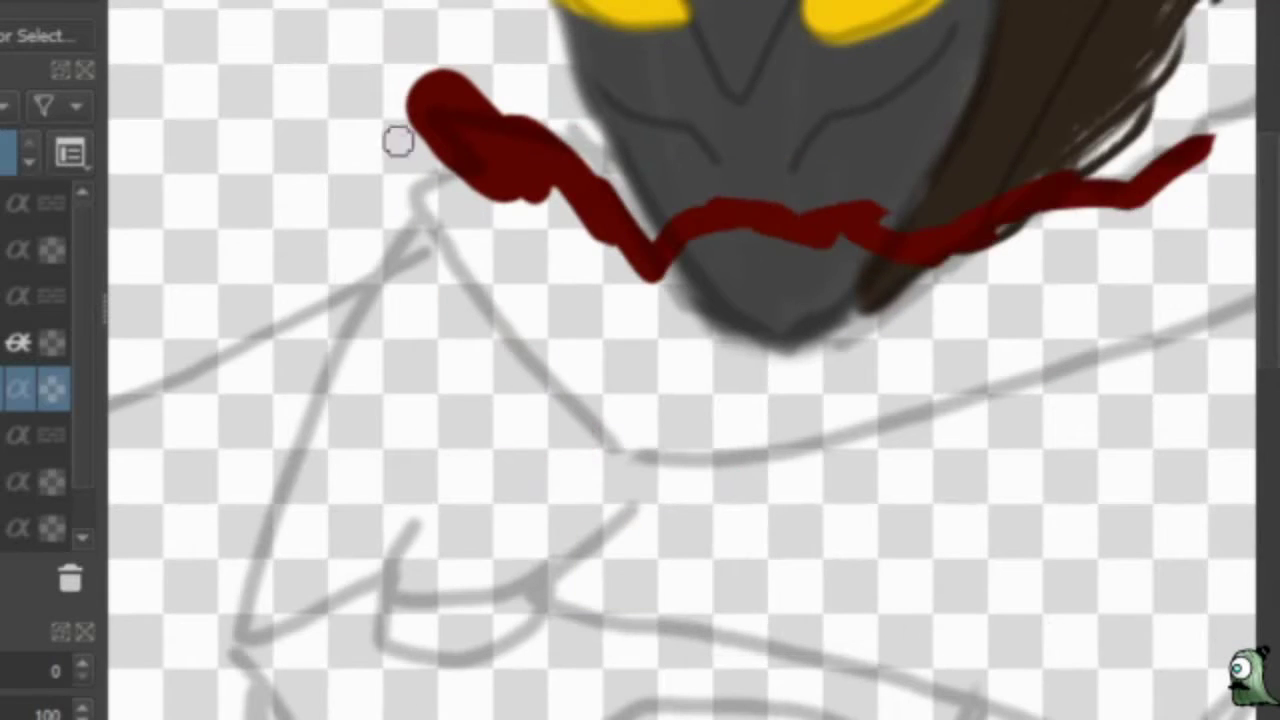
{"action": "left_click_drag", "start_coordinate": [397, 137], "coordinate": [643, 471]}
{"action": "scroll", "coordinate": [680, 509], "scroll_direction": "down", "scroll_amount": 2}
{"action": "mouse_move", "coordinate": [646, 309]}
{"action": "left_mouse_down"}
{"action": "mouse_move", "coordinate": [790, 180]}
{"action": "mouse_move", "coordinate": [440, 440]}
{"action": "mouse_move", "coordinate": [337, 366]}
{"action": "mouse_move", "coordinate": [771, 240]}
{"action": "mouse_move", "coordinate": [415, 347]}
{"action": "mouse_move", "coordinate": [743, 266]}
{"action": "mouse_move", "coordinate": [463, 437]}
{"action": "left_mouse_up"}
Paint the chest and torso armour dark grey from beneath the red collar down to the waist.
{"action": "scroll", "coordinate": [700, 380], "scroll_direction": "up", "scroll_amount": 2}
{"action": "mouse_move", "coordinate": [602, 125]}
{"action": "left_mouse_down"}
{"action": "mouse_move", "coordinate": [493, 405]}
{"action": "mouse_move", "coordinate": [440, 715]}
{"action": "left_mouse_up"}
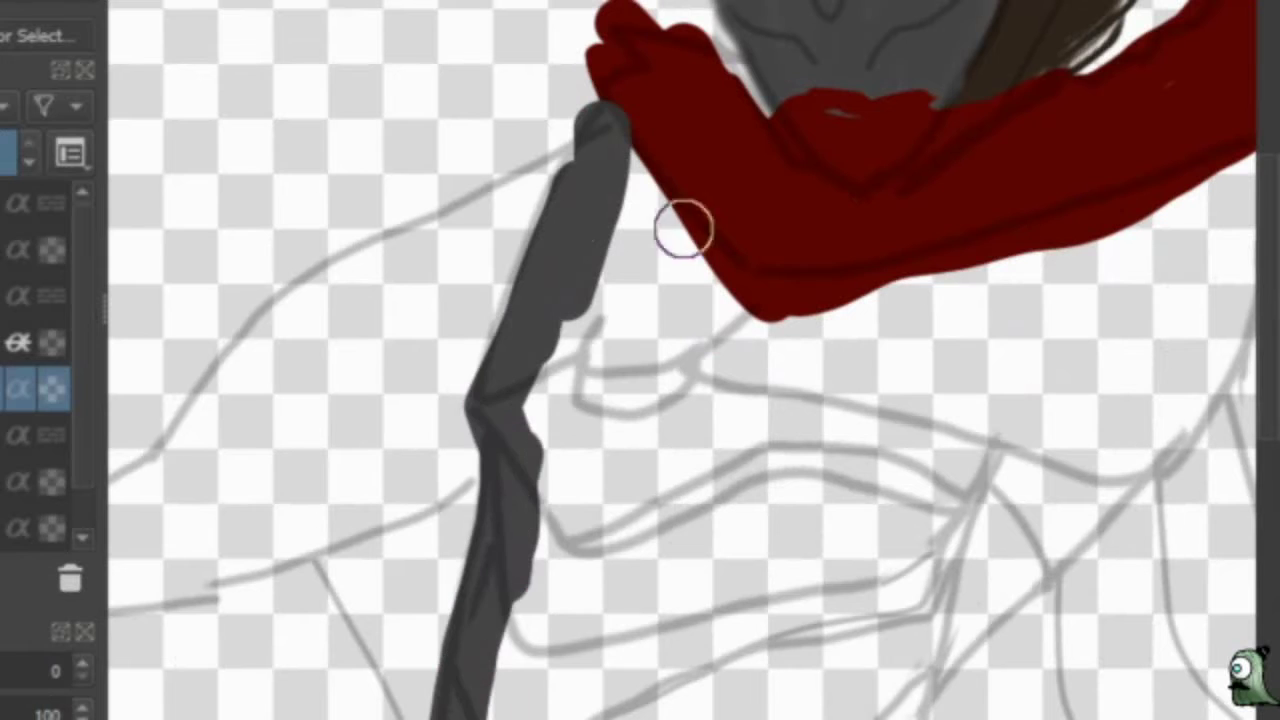
{"action": "left_click_drag", "start_coordinate": [680, 223], "coordinate": [657, 463]}
{"action": "scroll", "coordinate": [657, 463], "scroll_direction": "down", "scroll_amount": 2}
{"action": "mouse_move", "coordinate": [905, 90]}
{"action": "left_mouse_down"}
{"action": "mouse_move", "coordinate": [858, 155]}
{"action": "mouse_move", "coordinate": [580, 310]}
{"action": "mouse_move", "coordinate": [670, 410]}
{"action": "mouse_move", "coordinate": [860, 190]}
{"action": "mouse_move", "coordinate": [645, 275]}
{"action": "left_mouse_up"}
{"action": "mouse_move", "coordinate": [560, 350]}
{"action": "left_mouse_down"}
{"action": "mouse_move", "coordinate": [600, 300]}
{"action": "mouse_move", "coordinate": [714, 251]}
{"action": "mouse_move", "coordinate": [829, 150]}
{"action": "left_mouse_up"}
Pick a greyish brown, fill the large shoulder pauldron with it and darken the lines between its plates.
{"action": "right_click", "coordinate": [737, 300]}
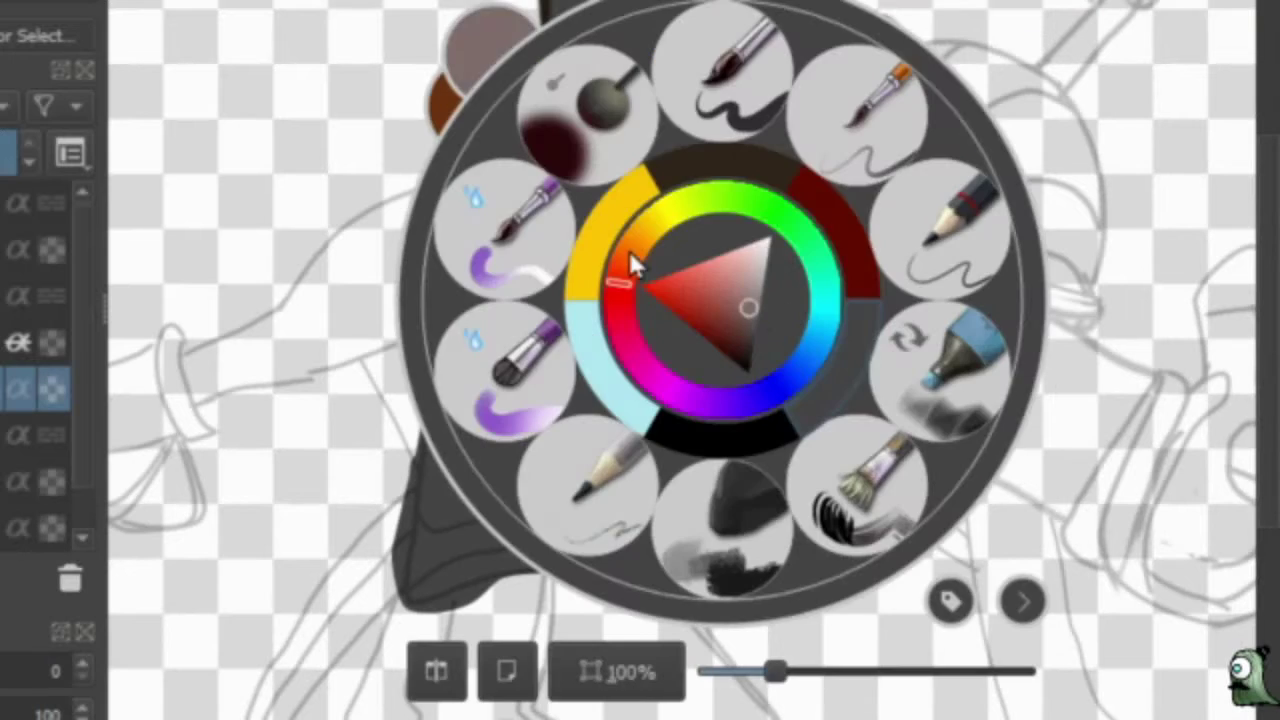
{"action": "scroll", "coordinate": [896, 52], "scroll_direction": "up", "scroll_amount": 2}
{"action": "mouse_move", "coordinate": [977, 330]}
{"action": "left_mouse_down"}
{"action": "mouse_move", "coordinate": [909, 149]}
{"action": "mouse_move", "coordinate": [1057, 34]}
{"action": "left_mouse_up"}
{"action": "mouse_move", "coordinate": [971, 191]}
{"action": "left_mouse_down"}
{"action": "mouse_move", "coordinate": [871, 134]}
{"action": "mouse_move", "coordinate": [389, 4]}
{"action": "left_mouse_up"}
{"action": "mouse_move", "coordinate": [820, 5]}
{"action": "left_mouse_down"}
{"action": "mouse_move", "coordinate": [400, 270]}
{"action": "mouse_move", "coordinate": [498, 110]}
{"action": "left_mouse_up"}
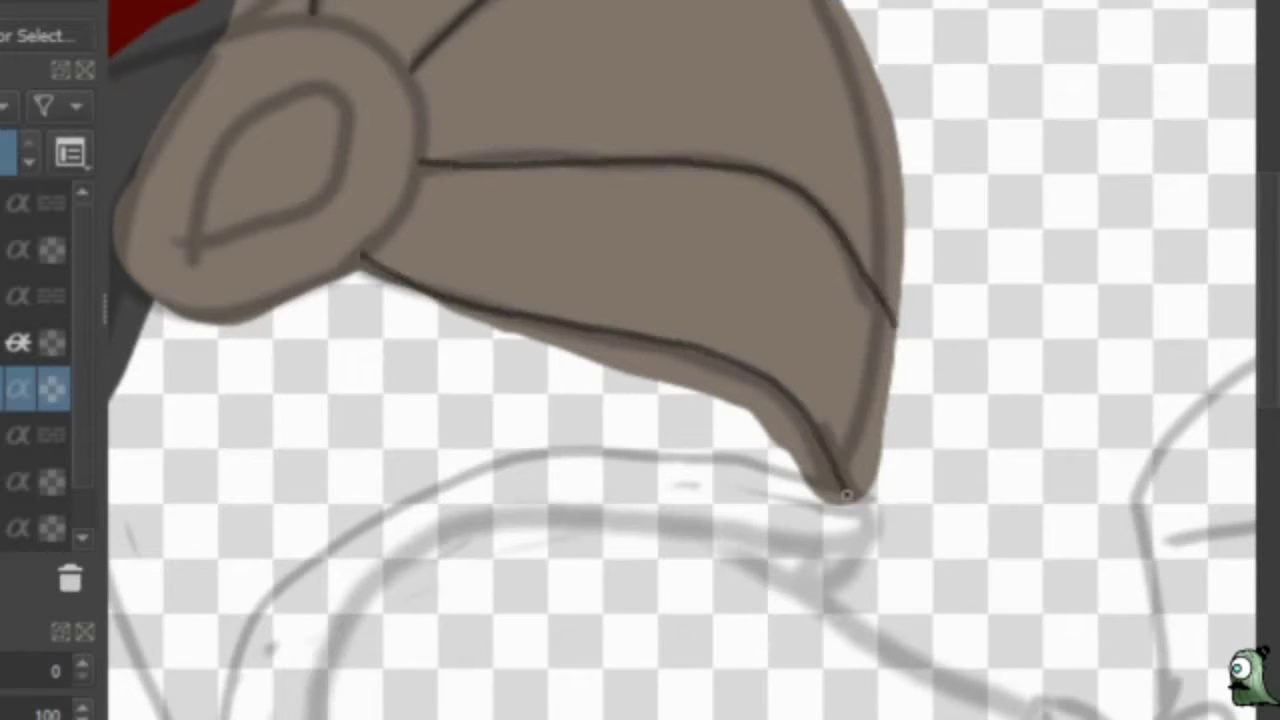
Paint the round clasp on the pauldron medium grey and start its inner gem shape in brown.
{"action": "right_click", "coordinate": [846, 495]}
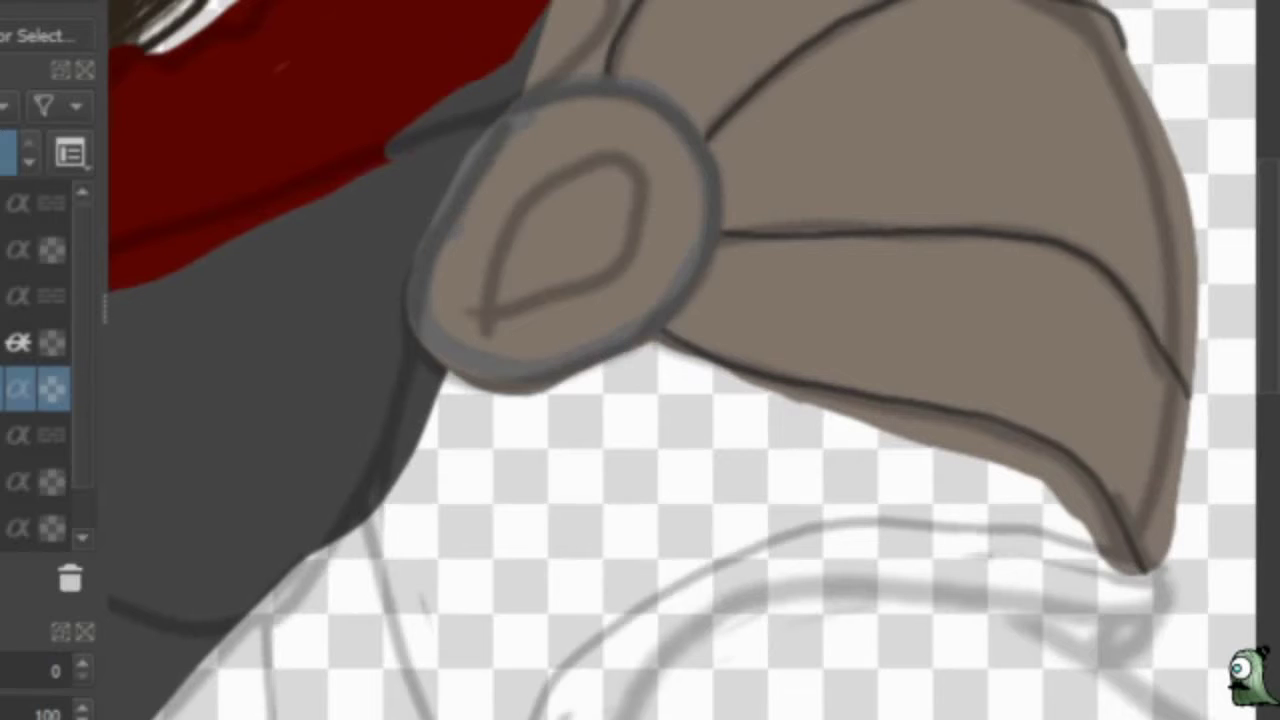
{"action": "left_click_drag", "start_coordinate": [470, 250], "coordinate": [634, 177]}
{"action": "right_click", "coordinate": [625, 268]}
{"action": "left_click", "coordinate": [638, 256]}
{"action": "left_click_drag", "start_coordinate": [540, 210], "coordinate": [580, 250]}
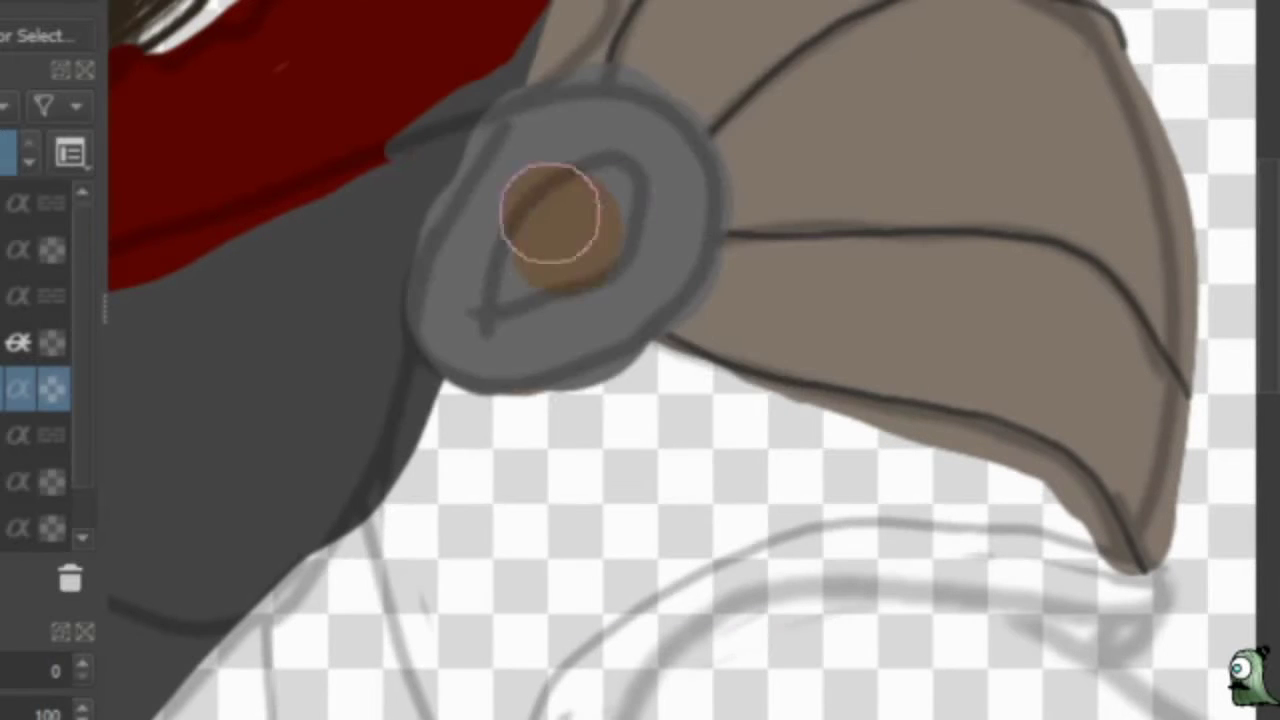
Pick a near-black grey, outline the broad coat panel below the torso armour and fill it solid.
{"action": "scroll", "coordinate": [650, 294], "scroll_direction": "down", "scroll_amount": 5}
{"action": "scroll", "coordinate": [789, 326], "scroll_direction": "up", "scroll_amount": 8}
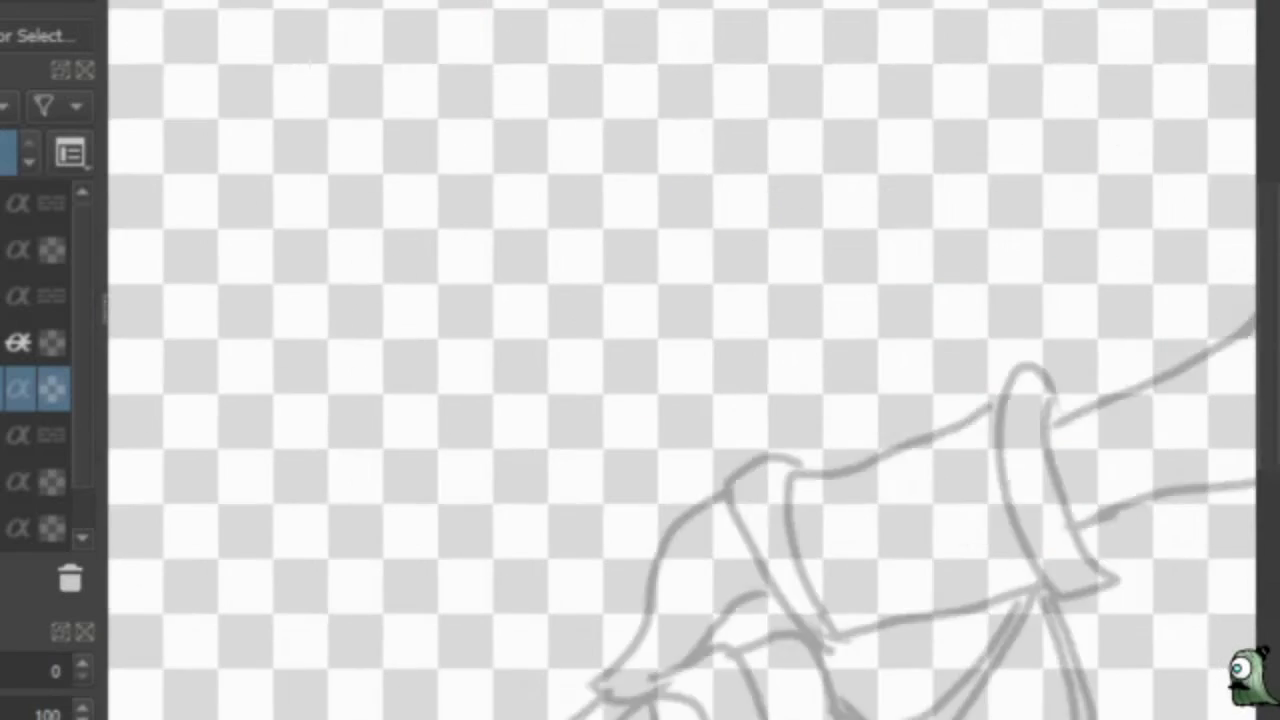
{"action": "right_click", "coordinate": [647, 509]}
{"action": "left_click", "coordinate": [726, 454]}
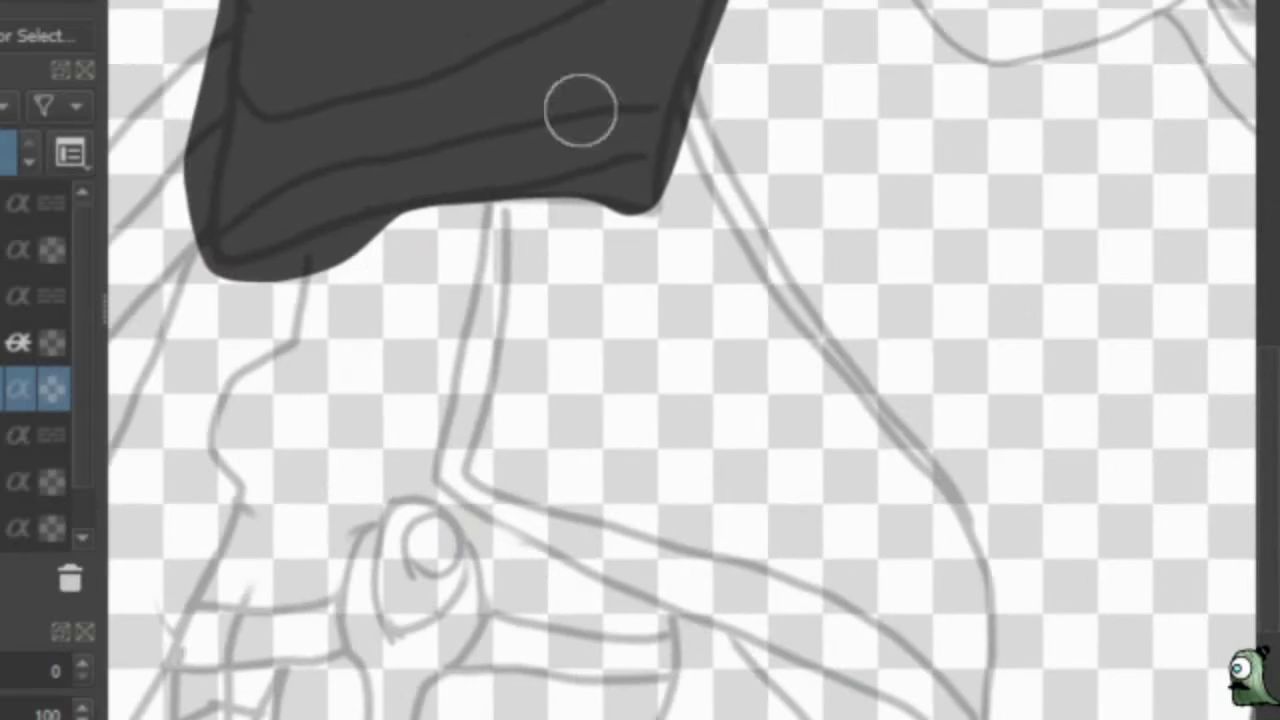
{"action": "mouse_move", "coordinate": [530, 200]}
{"action": "left_mouse_down"}
{"action": "mouse_move", "coordinate": [729, 526]}
{"action": "mouse_move", "coordinate": [971, 671]}
{"action": "mouse_move", "coordinate": [945, 600]}
{"action": "mouse_move", "coordinate": [673, 195]}
{"action": "left_mouse_up"}
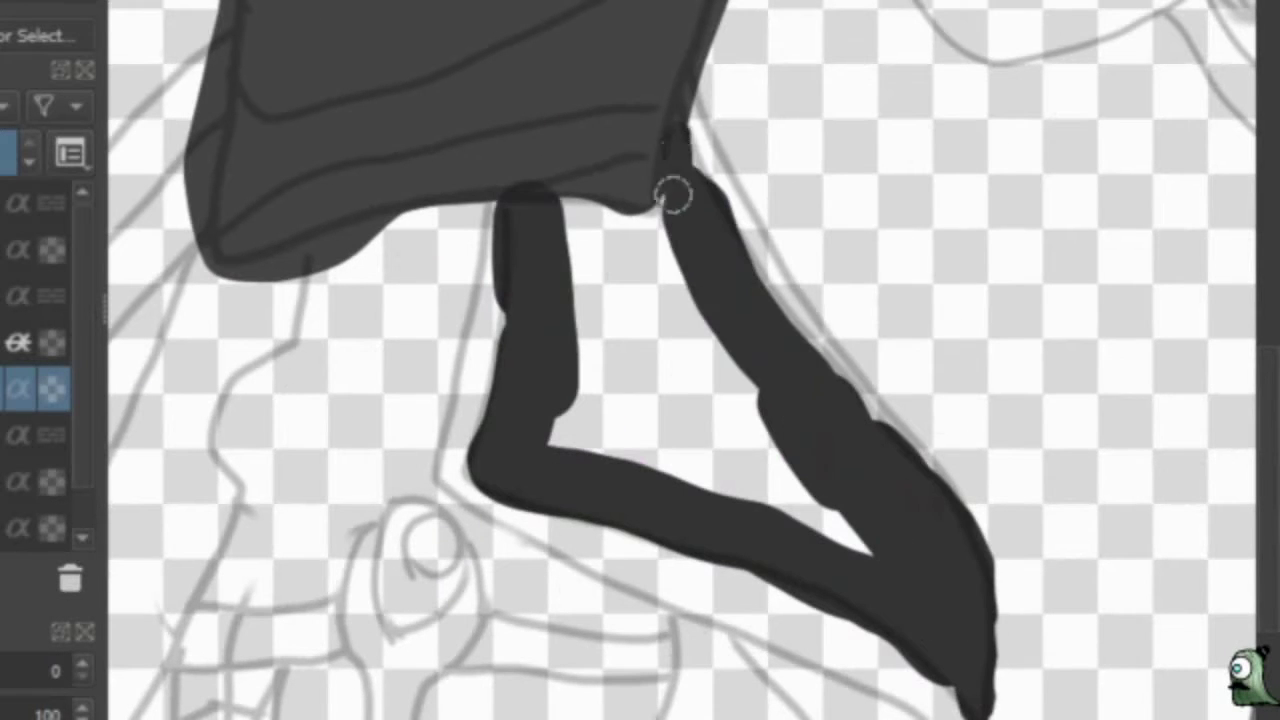
{"action": "mouse_move", "coordinate": [603, 217]}
{"action": "left_mouse_down"}
{"action": "mouse_move", "coordinate": [654, 317]}
{"action": "mouse_move", "coordinate": [1229, 232]}
{"action": "left_mouse_up"}
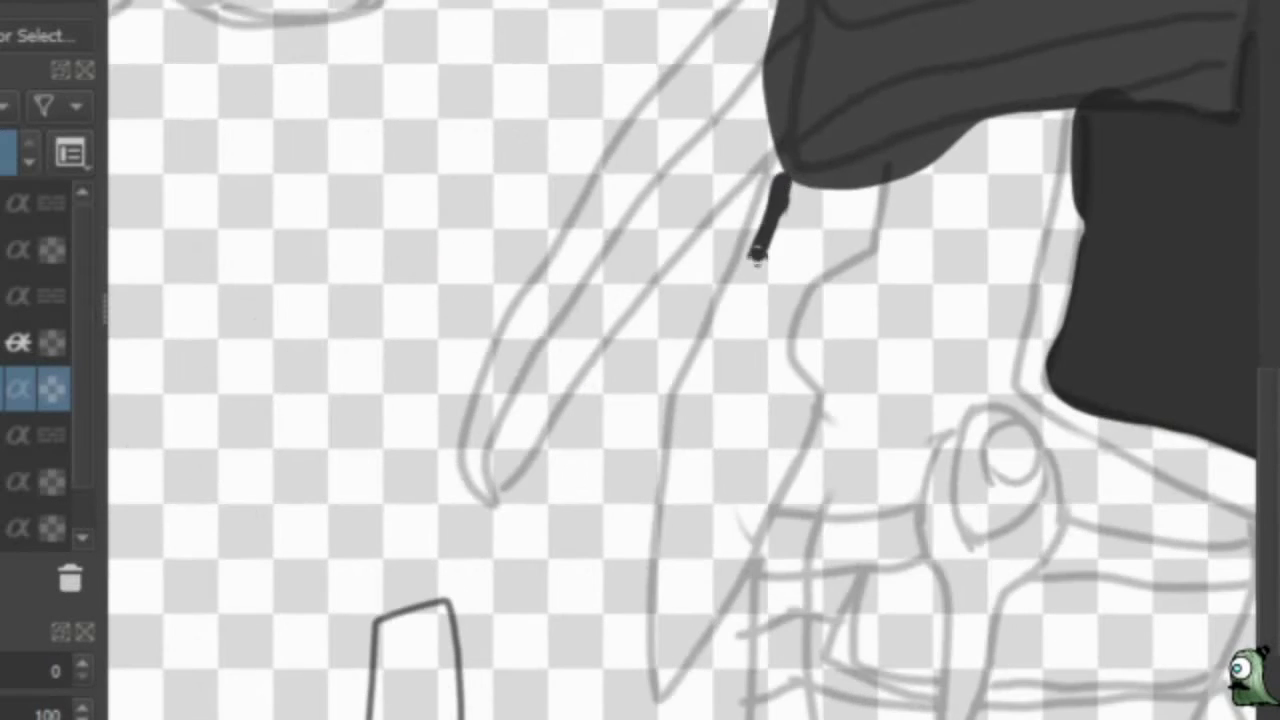
Paint the two narrow coat tails below the torso armour solid near-black grey.
{"action": "mouse_move", "coordinate": [791, 177]}
{"action": "left_mouse_down"}
{"action": "mouse_move", "coordinate": [677, 631]}
{"action": "mouse_move", "coordinate": [760, 420]}
{"action": "left_mouse_up"}
{"action": "right_click", "coordinate": [723, 571]}
{"action": "left_click", "coordinate": [694, 29]}
{"action": "scroll", "coordinate": [434, 445], "scroll_direction": "up", "scroll_amount": 2}
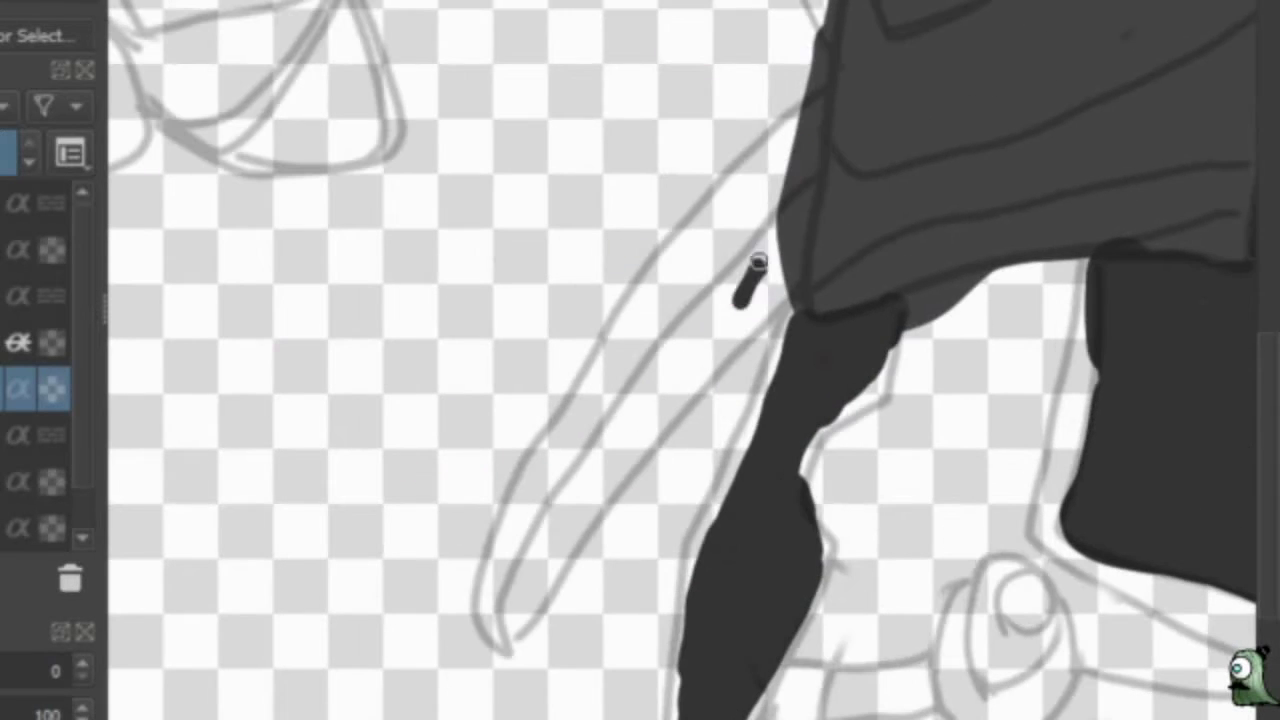
{"action": "left_click_drag", "start_coordinate": [758, 262], "coordinate": [640, 427]}
Pick a dark olive gold and paint trim along the edges of both coat tails and the broad coat panel.
{"action": "right_click", "coordinate": [777, 232]}
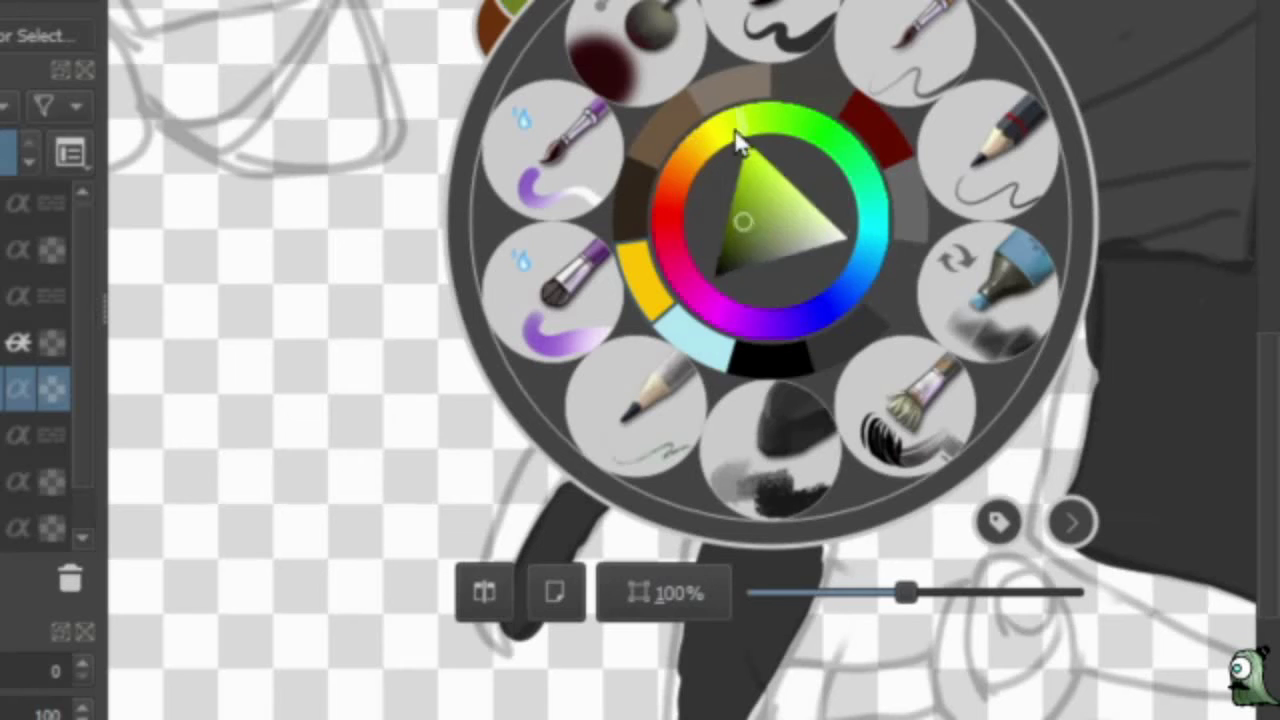
{"action": "left_click", "coordinate": [765, 235]}
{"action": "left_click_drag", "start_coordinate": [745, 240], "coordinate": [535, 520]}
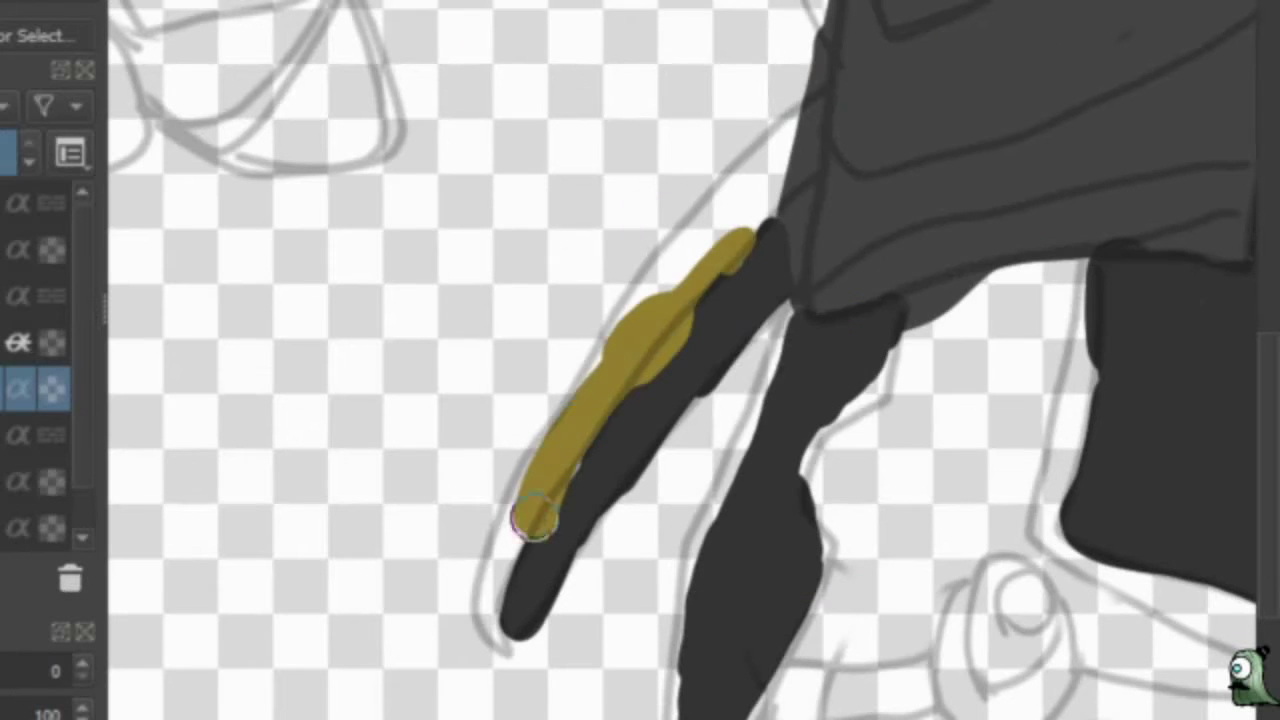
{"action": "key", "text": "ctrl+z"}
{"action": "mouse_move", "coordinate": [735, 250]}
{"action": "left_mouse_down"}
{"action": "mouse_move", "coordinate": [500, 614]}
{"action": "mouse_move", "coordinate": [800, 110]}
{"action": "left_mouse_up"}
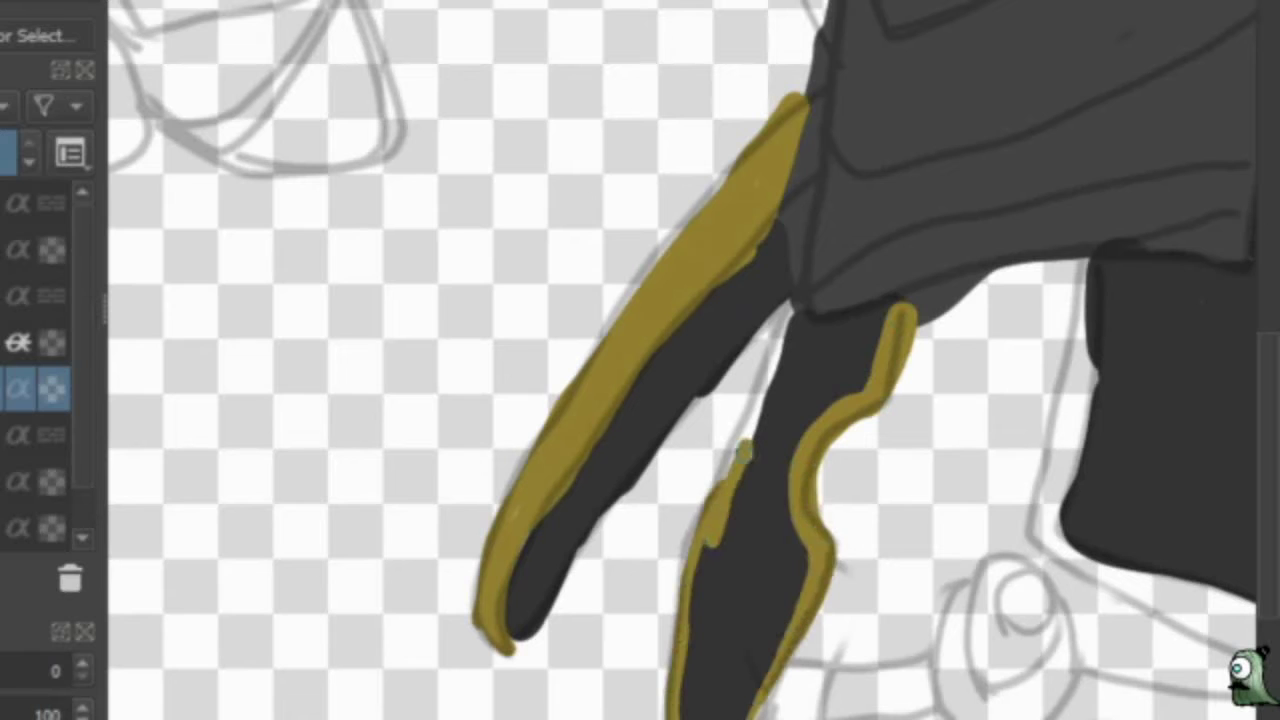
{"action": "mouse_move", "coordinate": [770, 368]}
{"action": "left_mouse_down"}
{"action": "mouse_move", "coordinate": [543, 129]}
{"action": "mouse_move", "coordinate": [228, 5]}
{"action": "left_mouse_up"}
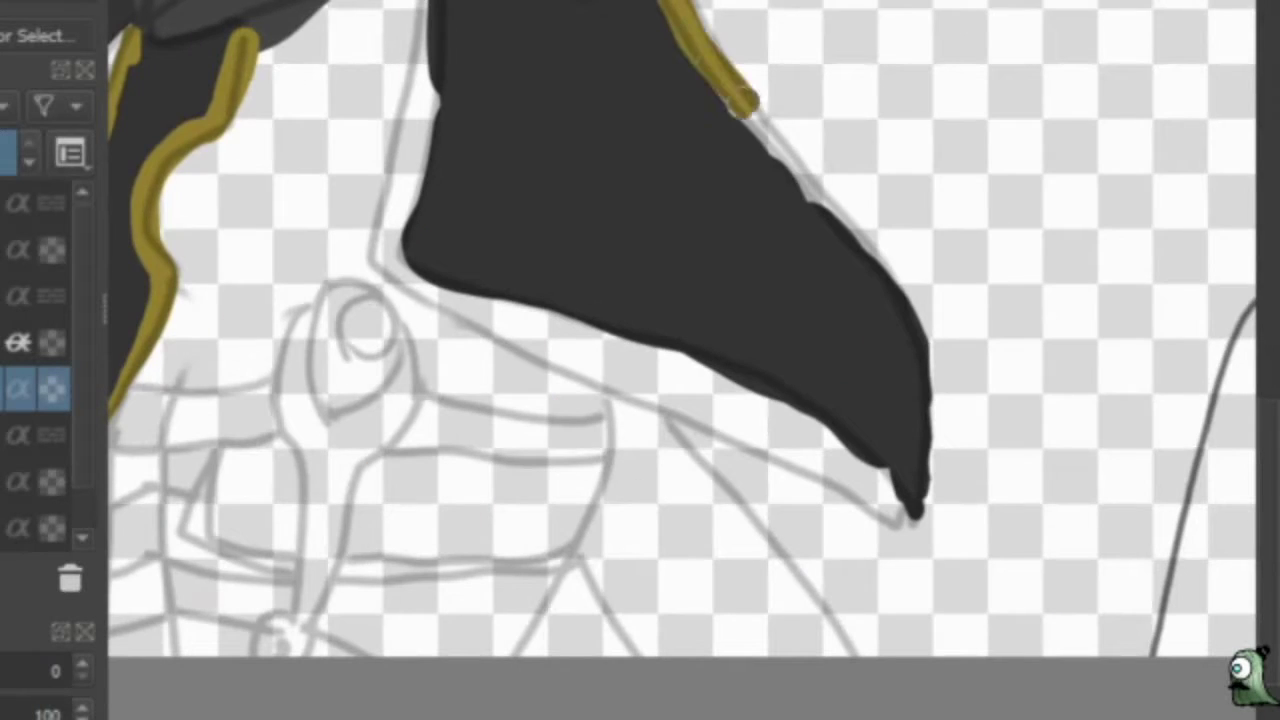
{"action": "mouse_move", "coordinate": [380, 242]}
{"action": "left_mouse_down"}
{"action": "mouse_move", "coordinate": [910, 522]}
{"action": "mouse_move", "coordinate": [365, 255]}
{"action": "left_mouse_up"}
Paint the claw arm's lowest segment pale khaki and the round elbow joint above it greyish beige.
{"action": "scroll", "coordinate": [898, 505], "scroll_direction": "down", "scroll_amount": 5}
{"action": "scroll", "coordinate": [746, 589], "scroll_direction": "up", "scroll_amount": 8}
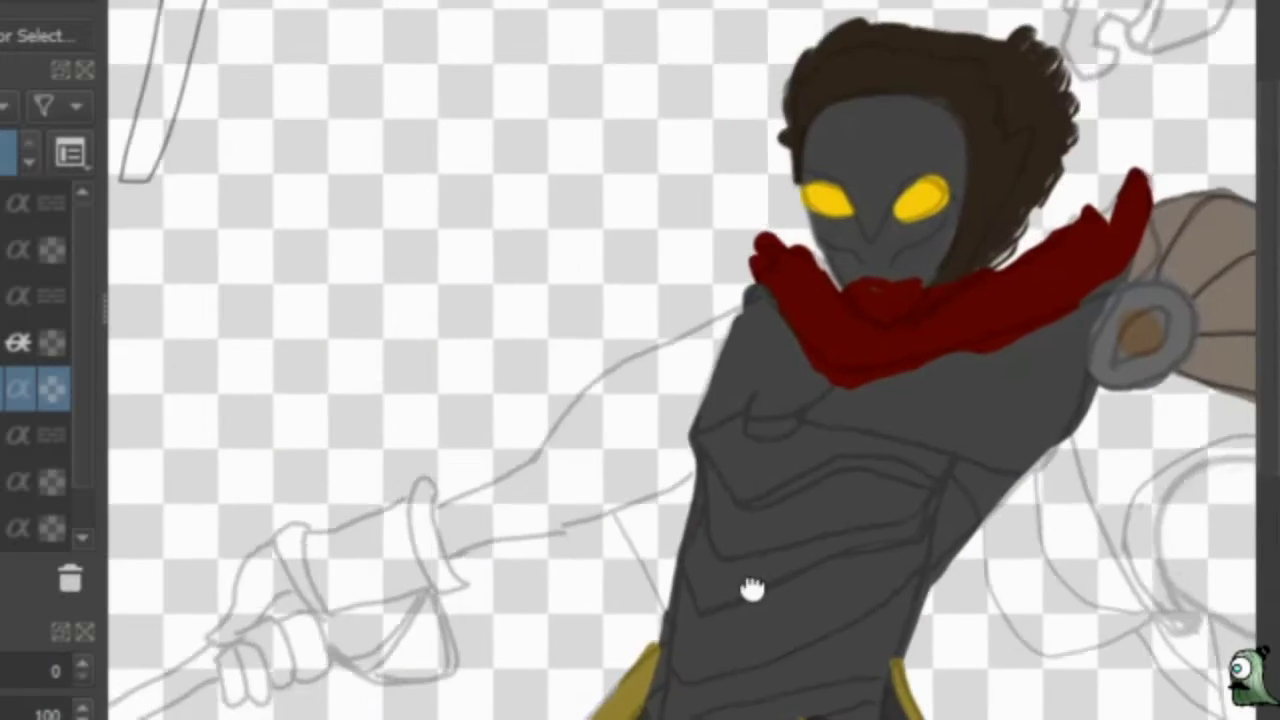
{"action": "right_click", "coordinate": [871, 329]}
{"action": "left_click", "coordinate": [1113, 95]}
{"action": "mouse_move", "coordinate": [950, 125]}
{"action": "left_mouse_down"}
{"action": "mouse_move", "coordinate": [1049, 177]}
{"action": "mouse_move", "coordinate": [1032, 128]}
{"action": "left_mouse_up"}
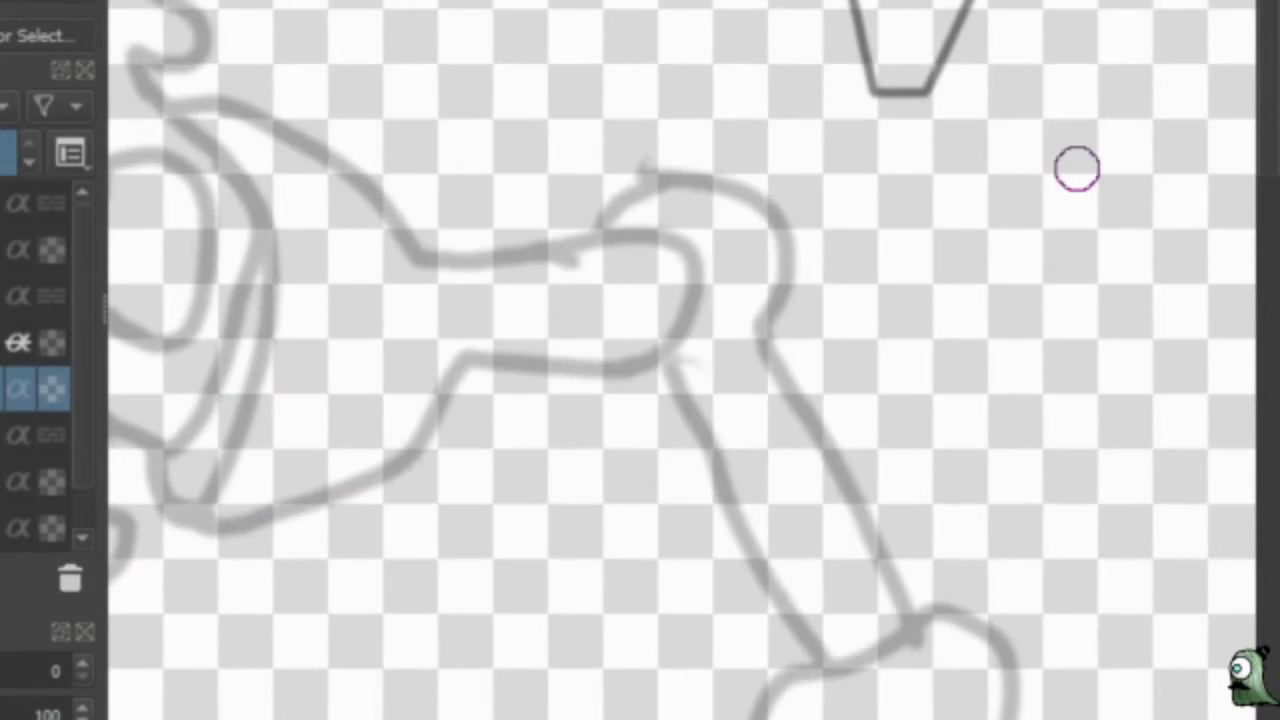
{"action": "left_click_drag", "start_coordinate": [760, 712], "coordinate": [1003, 697]}
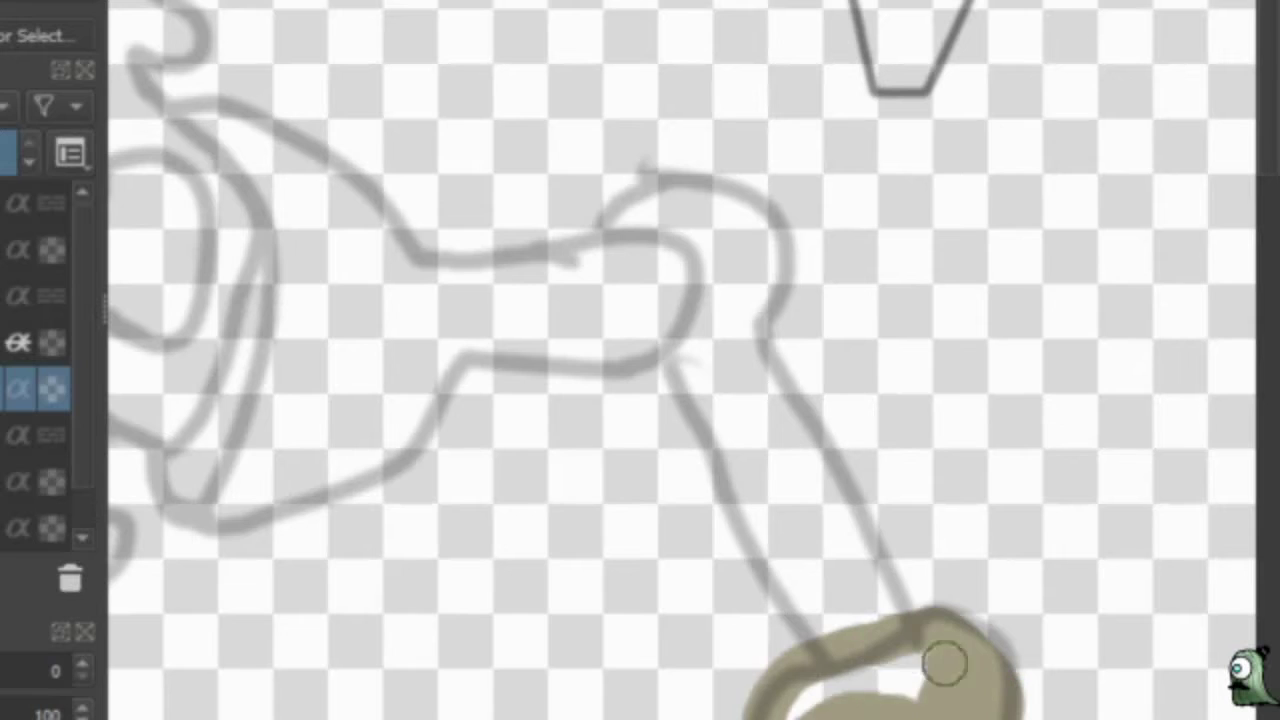
Fill the claw arm's upper segment with greyish olive and the short forearm rod beyond it with dark grey.
{"action": "right_click", "coordinate": [634, 471]}
{"action": "left_click", "coordinate": [651, 491]}
{"action": "mouse_move", "coordinate": [700, 357]}
{"action": "left_mouse_down"}
{"action": "mouse_move", "coordinate": [829, 651]}
{"action": "mouse_move", "coordinate": [814, 506]}
{"action": "mouse_move", "coordinate": [622, 215]}
{"action": "left_mouse_up"}
{"action": "right_click", "coordinate": [680, 486]}
{"action": "left_click", "coordinate": [680, 486]}
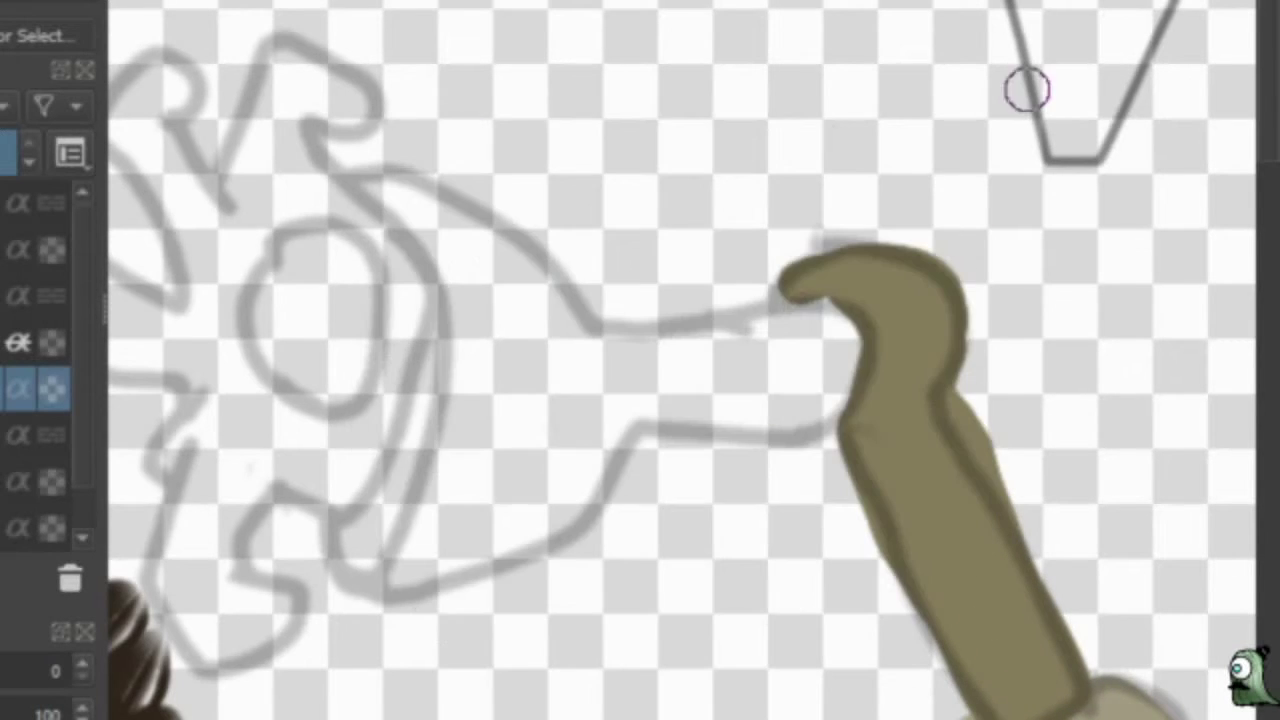
{"action": "mouse_move", "coordinate": [775, 308]}
{"action": "left_mouse_down"}
{"action": "mouse_move", "coordinate": [810, 428]}
{"action": "mouse_move", "coordinate": [640, 386]}
{"action": "mouse_move", "coordinate": [820, 357]}
{"action": "left_mouse_up"}
Fill the claw's flared cuff with olive gold and paint its inner rim dark olive.
{"action": "right_click", "coordinate": [820, 357]}
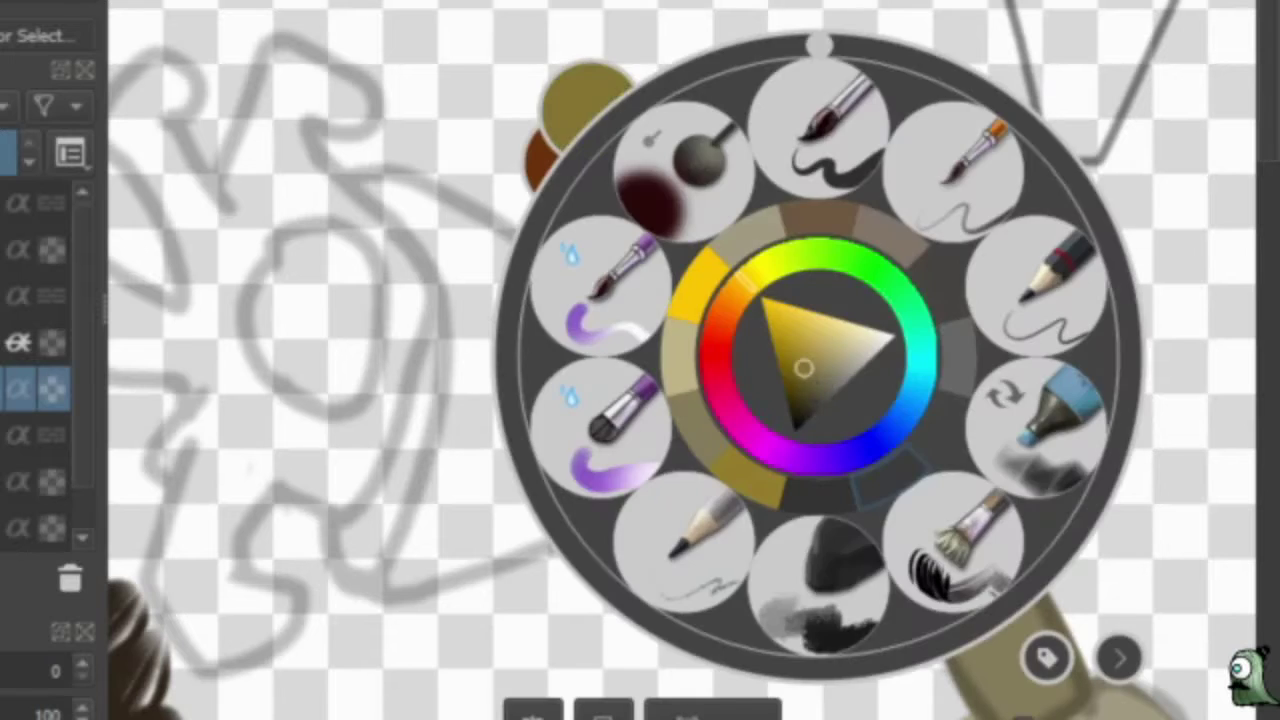
{"action": "left_click", "coordinate": [805, 360]}
{"action": "mouse_move", "coordinate": [385, 580]}
{"action": "left_mouse_down"}
{"action": "mouse_move", "coordinate": [438, 285]}
{"action": "mouse_move", "coordinate": [400, 586]}
{"action": "mouse_move", "coordinate": [580, 603]}
{"action": "mouse_move", "coordinate": [837, 660]}
{"action": "left_mouse_up"}
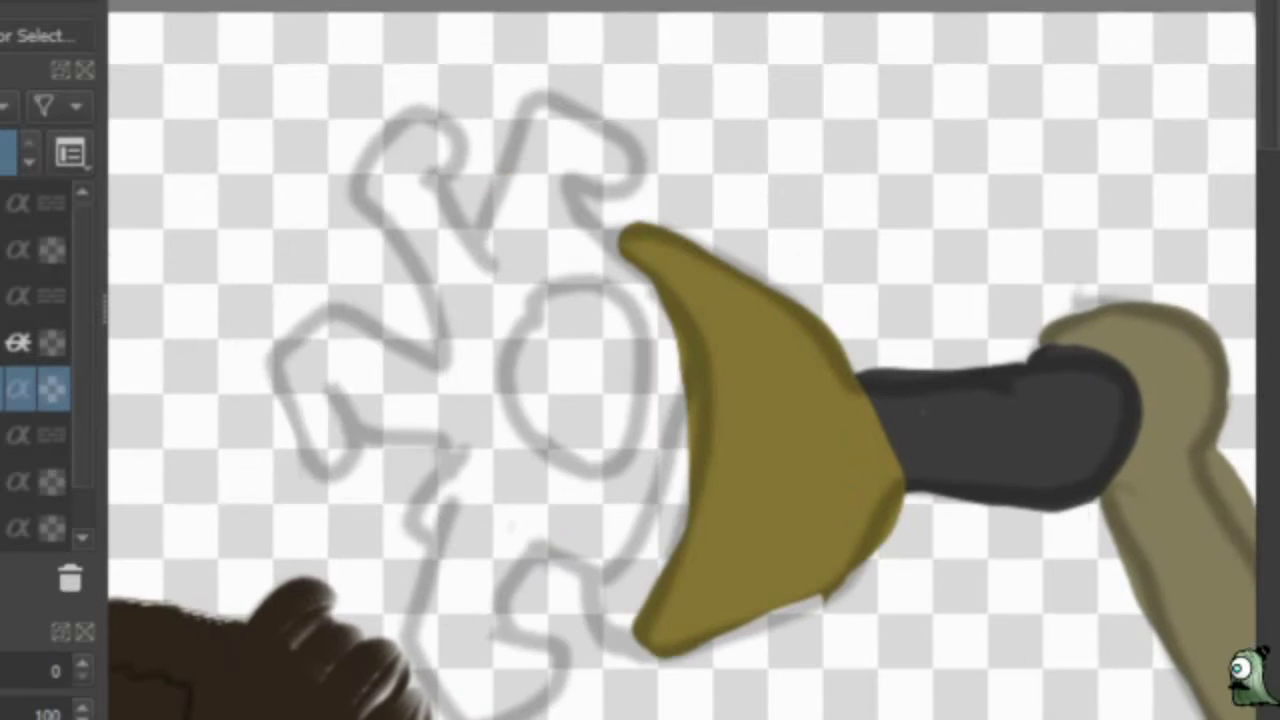
{"action": "left_click_drag", "start_coordinate": [700, 375], "coordinate": [628, 628]}
Fill the clawed hand and its curled fingers dark grey and paint the round palm core bright yellow.
{"action": "right_click", "coordinate": [543, 300]}
{"action": "left_click", "coordinate": [596, 427]}
{"action": "mouse_move", "coordinate": [457, 491]}
{"action": "left_mouse_down"}
{"action": "mouse_move", "coordinate": [414, 609]}
{"action": "mouse_move", "coordinate": [475, 617]}
{"action": "mouse_move", "coordinate": [349, 480]}
{"action": "mouse_move", "coordinate": [380, 211]}
{"action": "mouse_move", "coordinate": [548, 183]}
{"action": "mouse_move", "coordinate": [626, 257]}
{"action": "mouse_move", "coordinate": [371, 360]}
{"action": "mouse_move", "coordinate": [509, 420]}
{"action": "mouse_move", "coordinate": [585, 349]}
{"action": "mouse_move", "coordinate": [523, 337]}
{"action": "mouse_move", "coordinate": [634, 457]}
{"action": "left_mouse_up"}
{"action": "right_click", "coordinate": [470, 285]}
{"action": "left_click", "coordinate": [443, 217]}
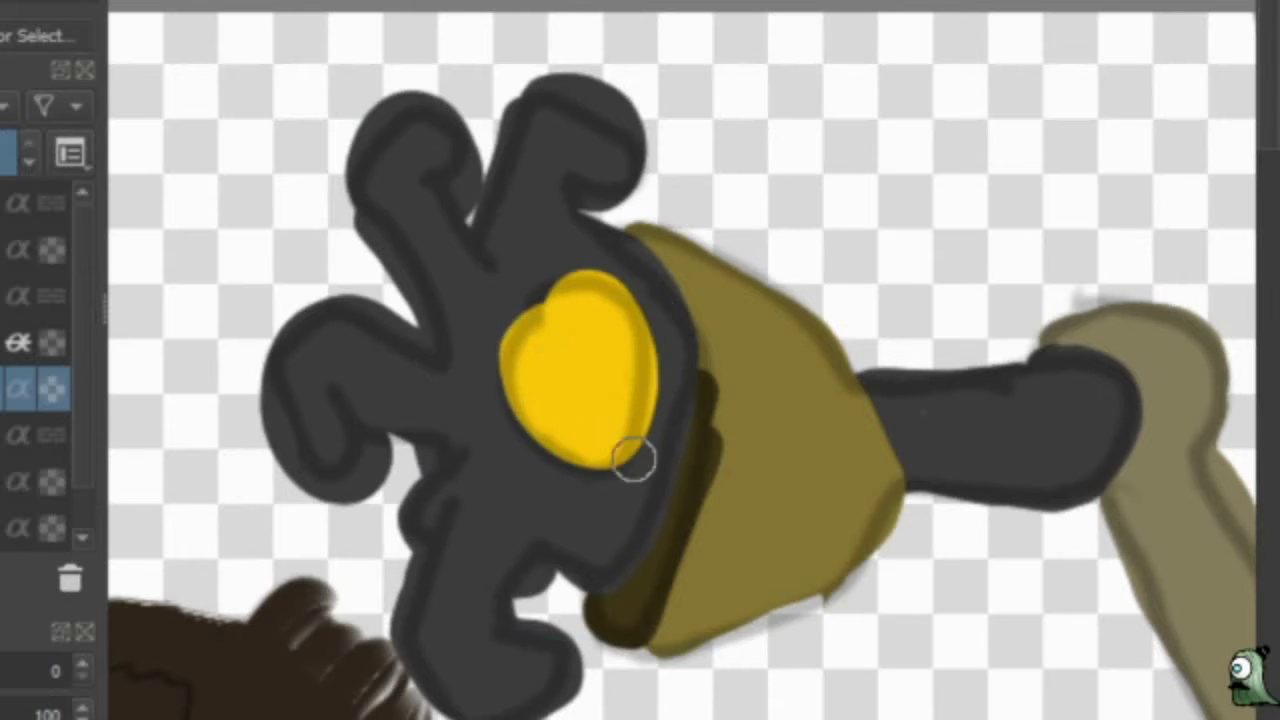
Pick a bright orange and paint a rim around the yellow palm core.
{"action": "right_click", "coordinate": [630, 445]}
{"action": "left_click", "coordinate": [557, 422]}
{"action": "left_click_drag", "start_coordinate": [552, 290], "coordinate": [503, 327]}
{"action": "scroll", "coordinate": [640, 360], "scroll_direction": "down", "scroll_amount": 4}
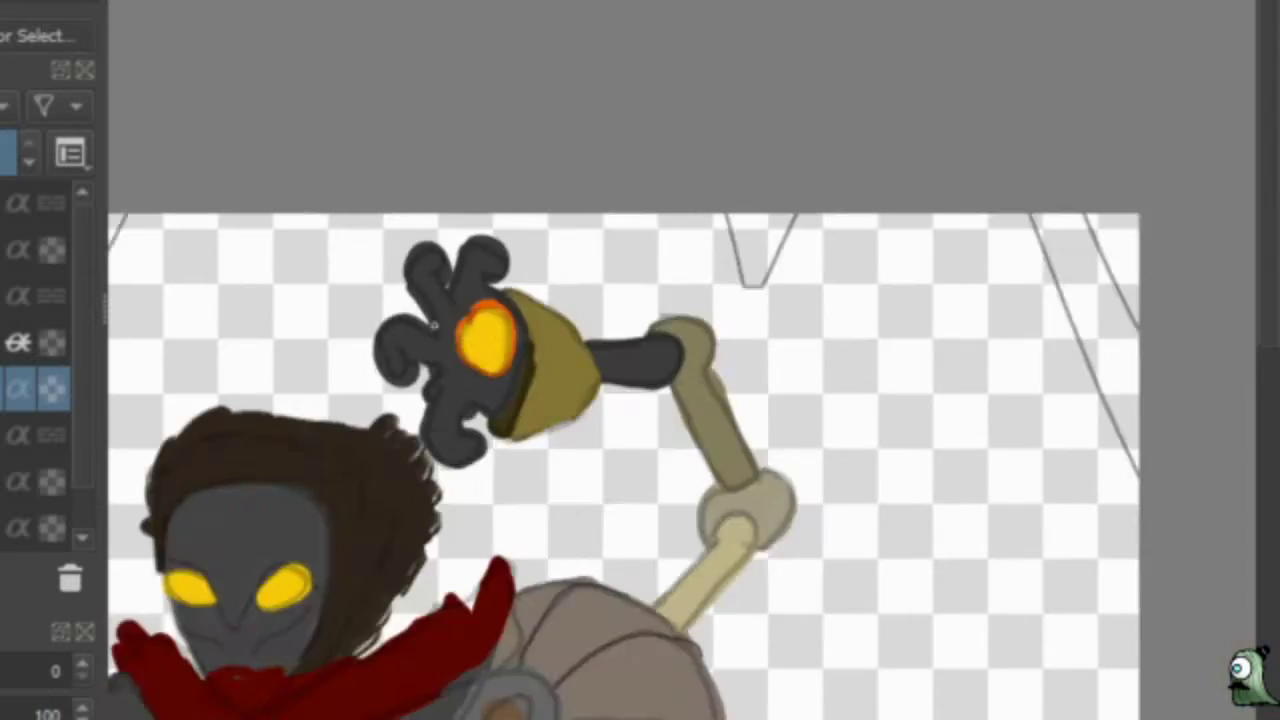
Pick black and draw crease lines at the folds of the claw's curled fingers.
{"action": "scroll", "coordinate": [640, 360], "scroll_direction": "up", "scroll_amount": 4}
{"action": "right_click", "coordinate": [633, 483]}
{"action": "left_click", "coordinate": [633, 483]}
{"action": "scroll", "coordinate": [514, 431], "scroll_direction": "up", "scroll_amount": 3}
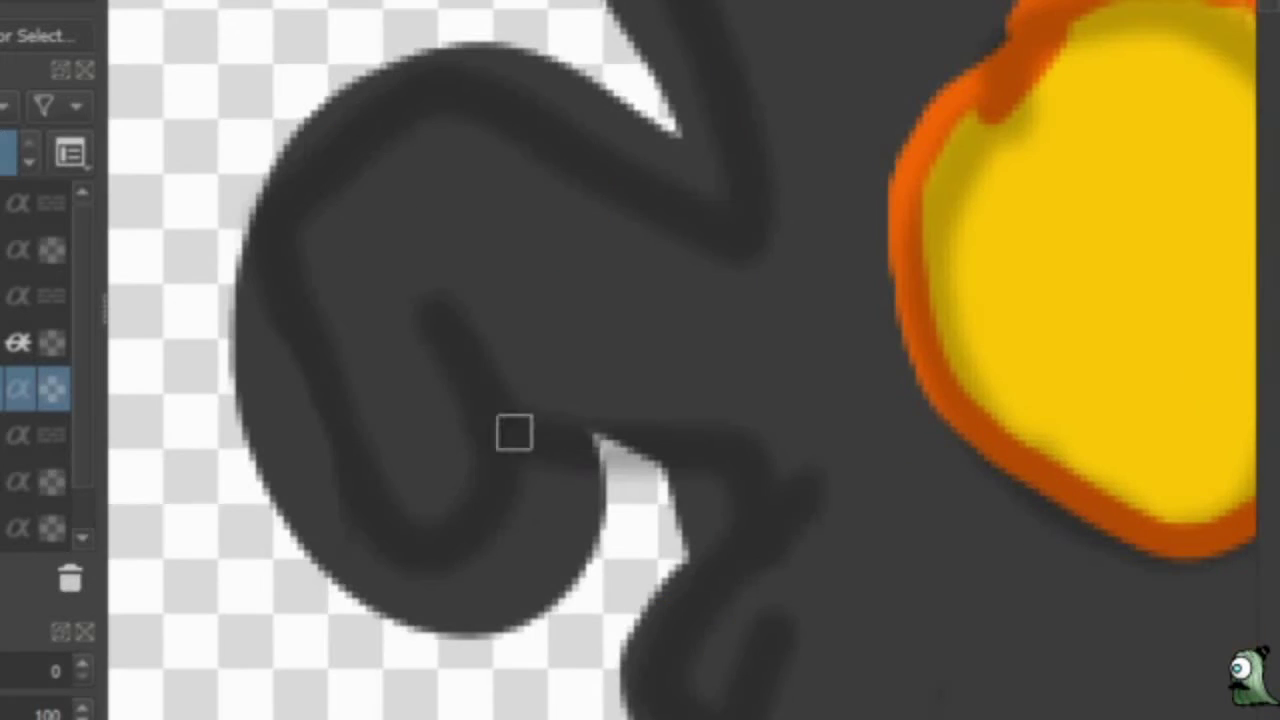
{"action": "left_click_drag", "start_coordinate": [457, 349], "coordinate": [580, 471]}
{"action": "scroll", "coordinate": [760, 472], "scroll_direction": "up", "scroll_amount": 2}
{"action": "left_click_drag", "start_coordinate": [250, 483], "coordinate": [429, 549]}
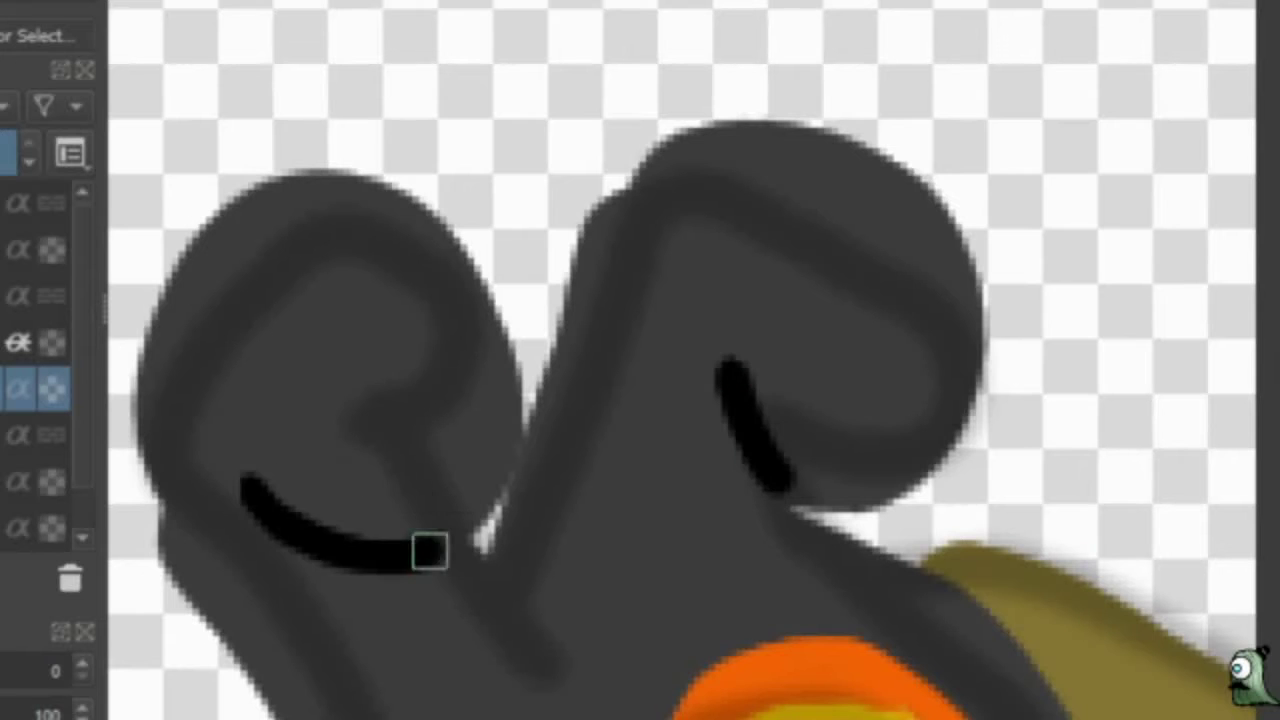
{"action": "scroll", "coordinate": [429, 549], "scroll_direction": "down", "scroll_amount": 3}
Pick a dark greyish brown, outline the oversized upper arm beneath the pauldron and fill it solid.
{"action": "scroll", "coordinate": [780, 49], "scroll_direction": "up", "scroll_amount": 1}
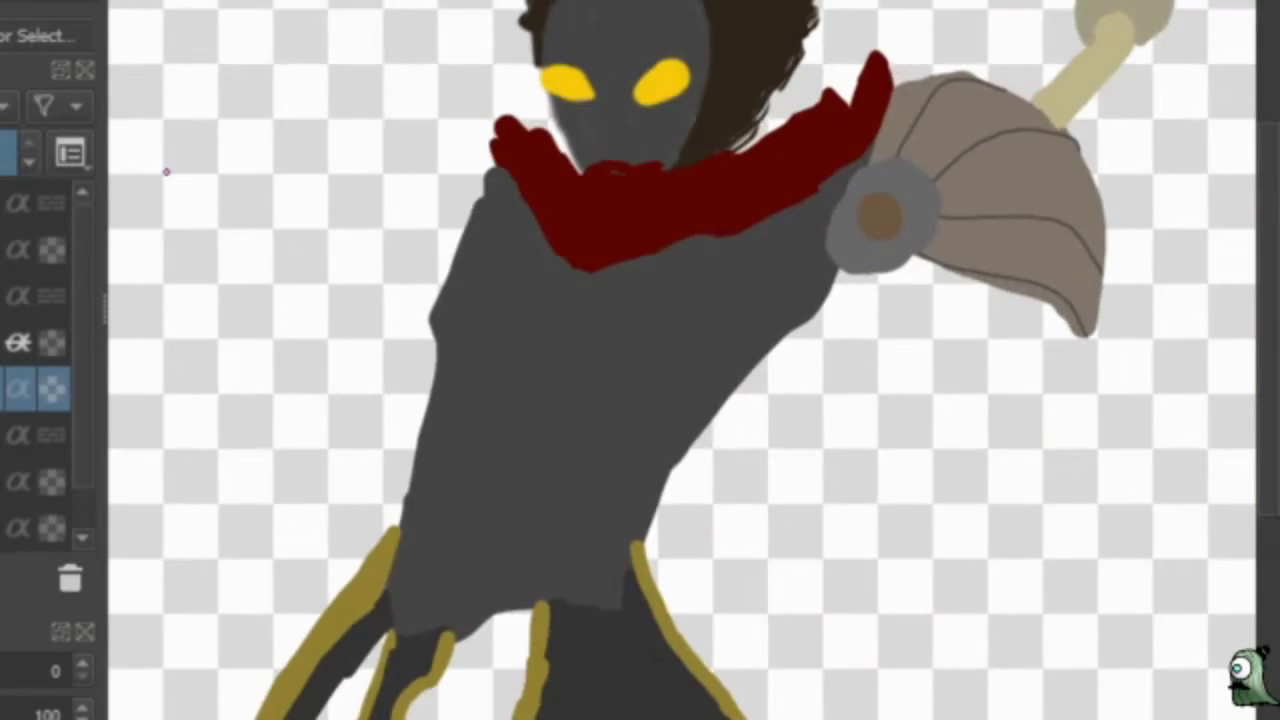
{"action": "scroll", "coordinate": [971, 600], "scroll_direction": "up", "scroll_amount": 3}
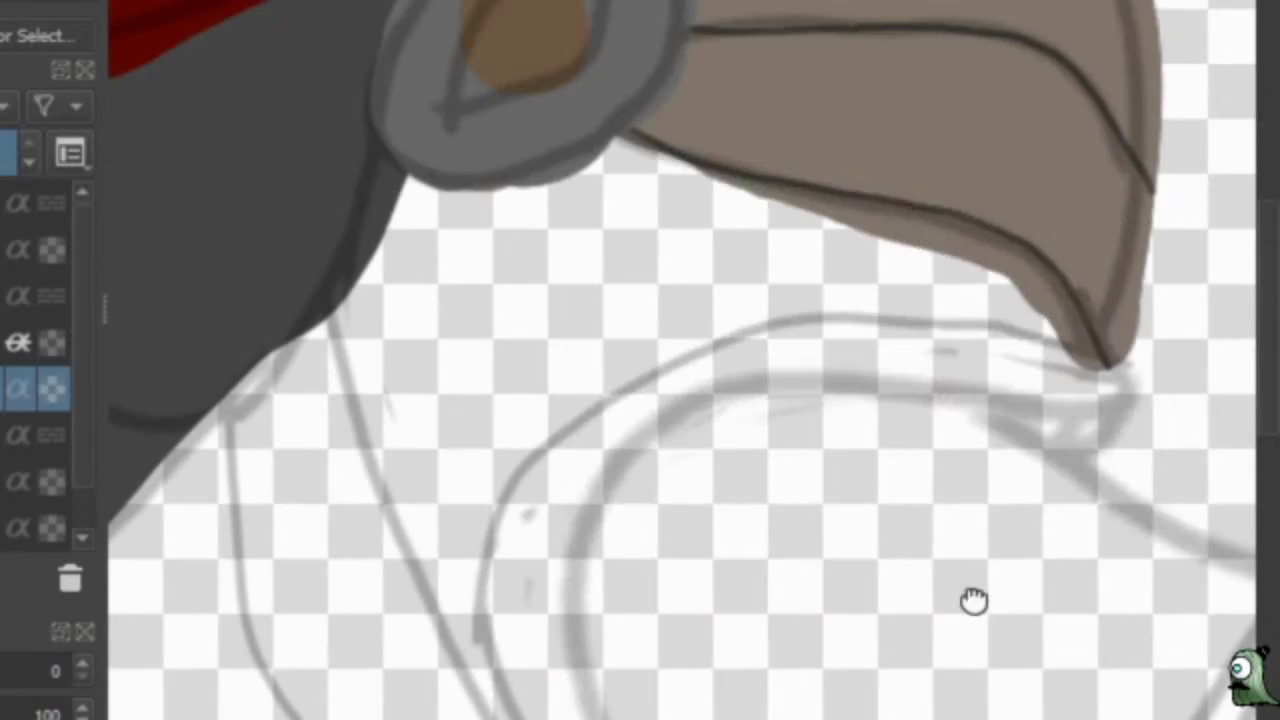
{"action": "right_click", "coordinate": [863, 443]}
{"action": "left_click", "coordinate": [794, 386]}
{"action": "right_click", "coordinate": [600, 257]}
{"action": "mouse_move", "coordinate": [725, 338]}
{"action": "left_mouse_down"}
{"action": "mouse_move", "coordinate": [563, 420]}
{"action": "mouse_move", "coordinate": [470, 715]}
{"action": "left_mouse_up"}
{"action": "left_click_drag", "start_coordinate": [485, 715], "coordinate": [350, 380]}
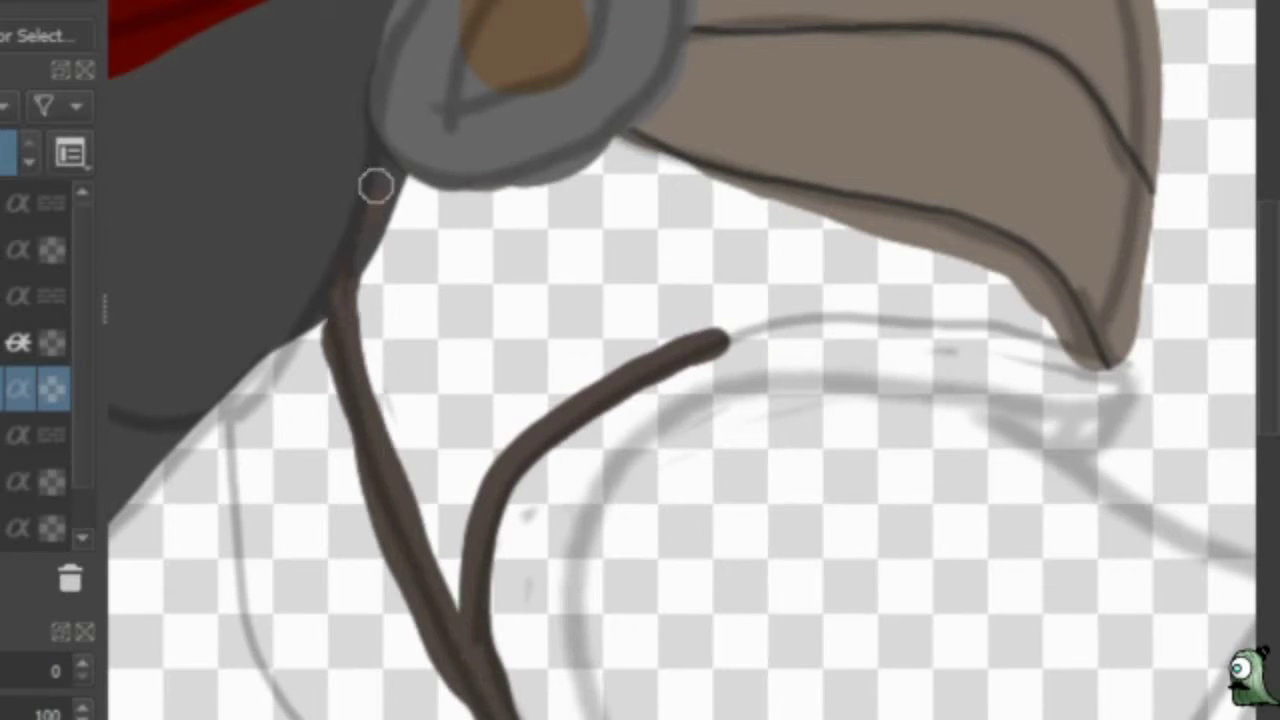
{"action": "left_click_drag", "start_coordinate": [796, 191], "coordinate": [765, 330]}
{"action": "mouse_move", "coordinate": [433, 333]}
{"action": "left_mouse_down"}
{"action": "mouse_move", "coordinate": [451, 226]}
{"action": "mouse_move", "coordinate": [737, 220]}
{"action": "mouse_move", "coordinate": [714, 277]}
{"action": "left_mouse_up"}
Paint a near-black band along the oversized upper arm's lower edge and fill the forearm beyond it dark brown.
{"action": "right_click", "coordinate": [718, 300]}
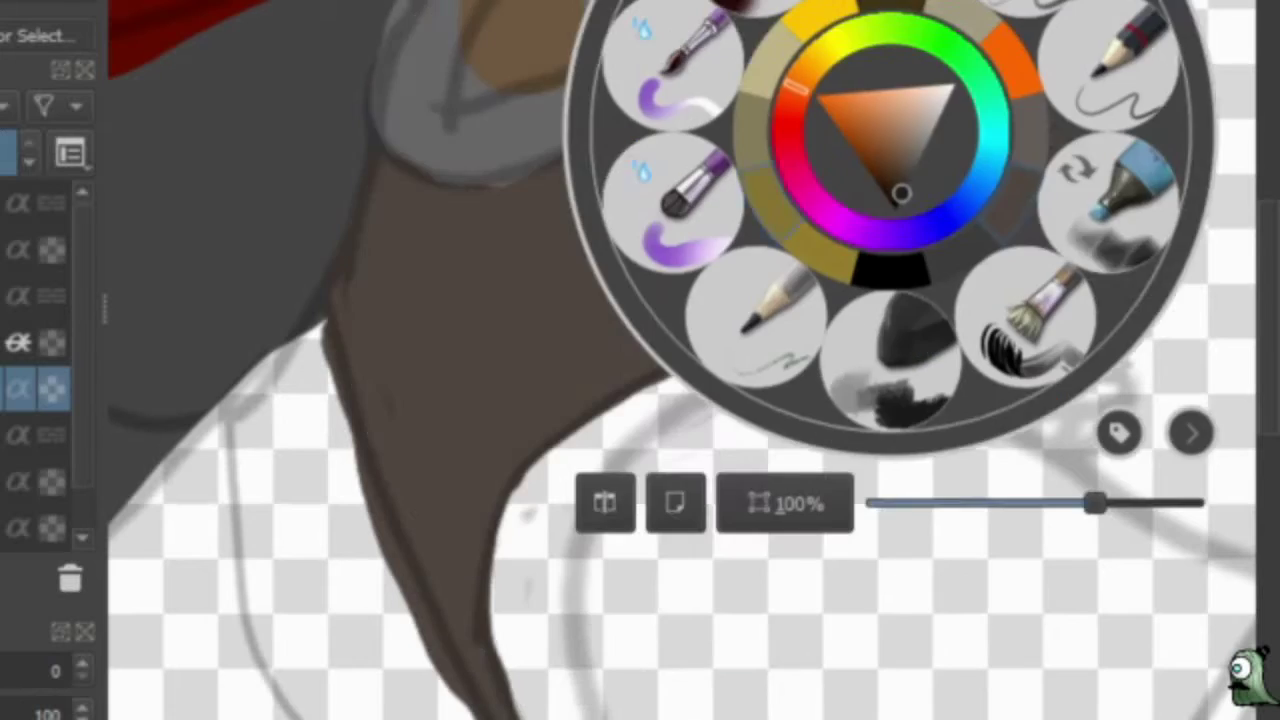
{"action": "mouse_move", "coordinate": [540, 690]}
{"action": "left_mouse_down"}
{"action": "mouse_move", "coordinate": [509, 666]}
{"action": "mouse_move", "coordinate": [486, 249]}
{"action": "mouse_move", "coordinate": [530, 275]}
{"action": "mouse_move", "coordinate": [474, 426]}
{"action": "left_mouse_up"}
{"action": "right_click", "coordinate": [474, 426]}
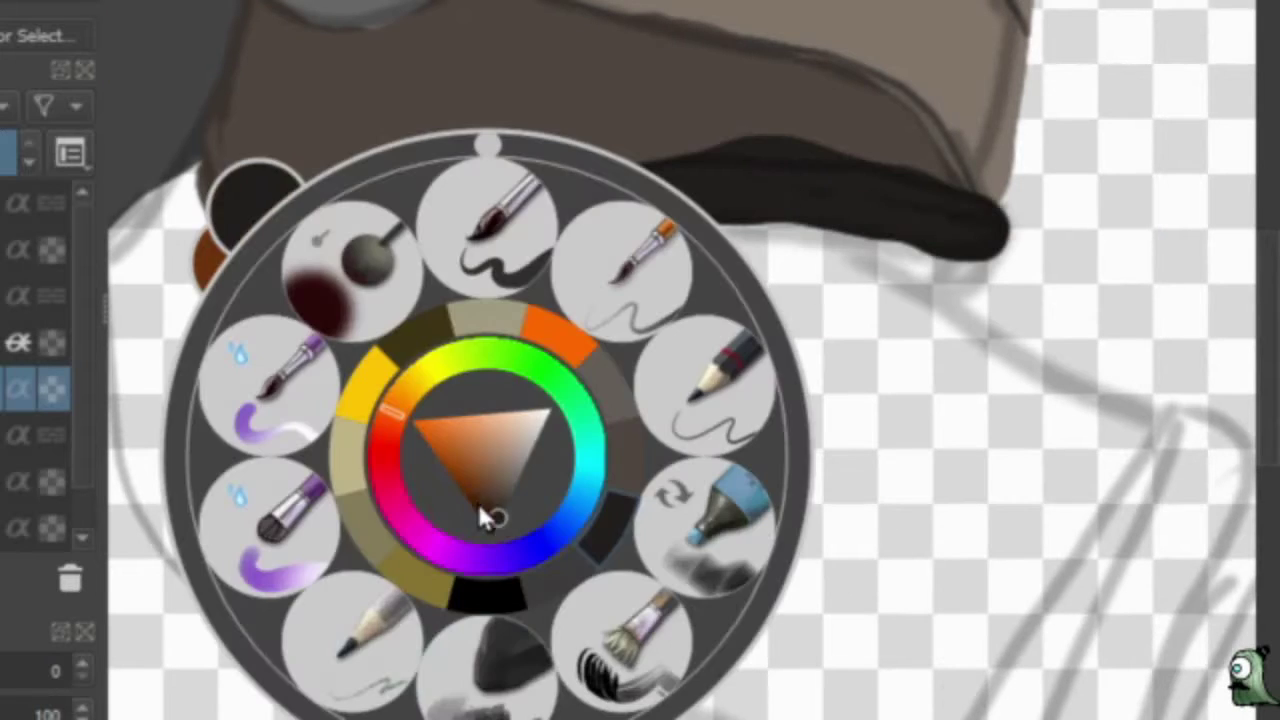
{"action": "left_click", "coordinate": [486, 514]}
{"action": "mouse_move", "coordinate": [790, 8]}
{"action": "left_mouse_down"}
{"action": "mouse_move", "coordinate": [834, 26]}
{"action": "mouse_move", "coordinate": [222, 25]}
{"action": "mouse_move", "coordinate": [300, 6]}
{"action": "mouse_move", "coordinate": [669, 229]}
{"action": "mouse_move", "coordinate": [414, 154]}
{"action": "mouse_move", "coordinate": [570, 20]}
{"action": "left_mouse_up"}
{"action": "left_click_drag", "start_coordinate": [600, 60], "coordinate": [740, 60]}
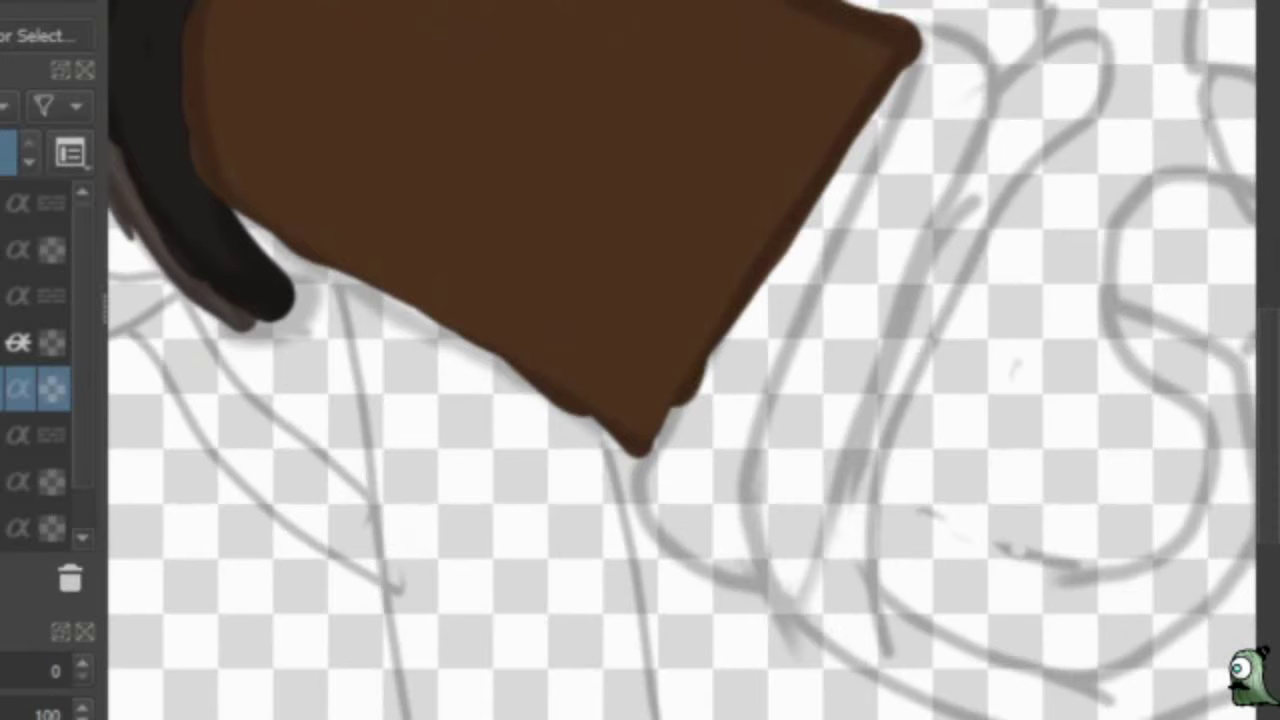
Paint the two strips of the oversized forearm's cuff in dark greyish brown and warm grey.
{"action": "right_click", "coordinate": [586, 400]}
{"action": "left_click", "coordinate": [623, 394]}
{"action": "mouse_move", "coordinate": [640, 20]}
{"action": "left_mouse_down"}
{"action": "mouse_move", "coordinate": [590, 125]}
{"action": "mouse_move", "coordinate": [685, 88]}
{"action": "mouse_move", "coordinate": [494, 457]}
{"action": "left_mouse_up"}
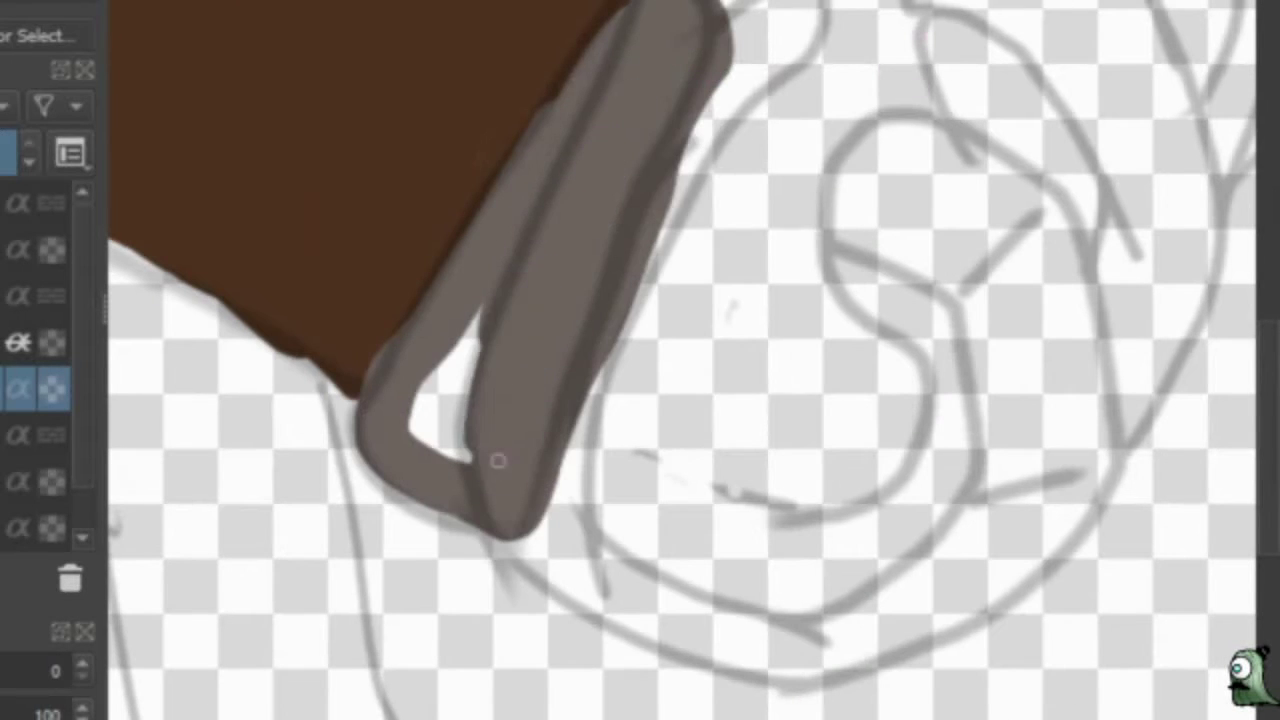
{"action": "right_click", "coordinate": [543, 402]}
{"action": "left_click", "coordinate": [551, 451]}
{"action": "mouse_move", "coordinate": [620, 20]}
{"action": "left_mouse_down"}
{"action": "mouse_move", "coordinate": [471, 266]}
{"action": "mouse_move", "coordinate": [450, 566]}
{"action": "mouse_move", "coordinate": [837, 486]}
{"action": "mouse_move", "coordinate": [1097, 634]}
{"action": "left_mouse_up"}
Paint the curved lower part of the giant hand reddish brown and the finger segment above it greyish brown.
{"action": "right_click", "coordinate": [923, 420]}
{"action": "left_click", "coordinate": [923, 420]}
{"action": "mouse_move", "coordinate": [525, 375]}
{"action": "left_mouse_down"}
{"action": "mouse_move", "coordinate": [643, 686]}
{"action": "mouse_move", "coordinate": [1069, 380]}
{"action": "mouse_move", "coordinate": [1094, 620]}
{"action": "mouse_move", "coordinate": [1102, 603]}
{"action": "left_mouse_up"}
{"action": "right_click", "coordinate": [1102, 603]}
{"action": "left_click", "coordinate": [1102, 603]}
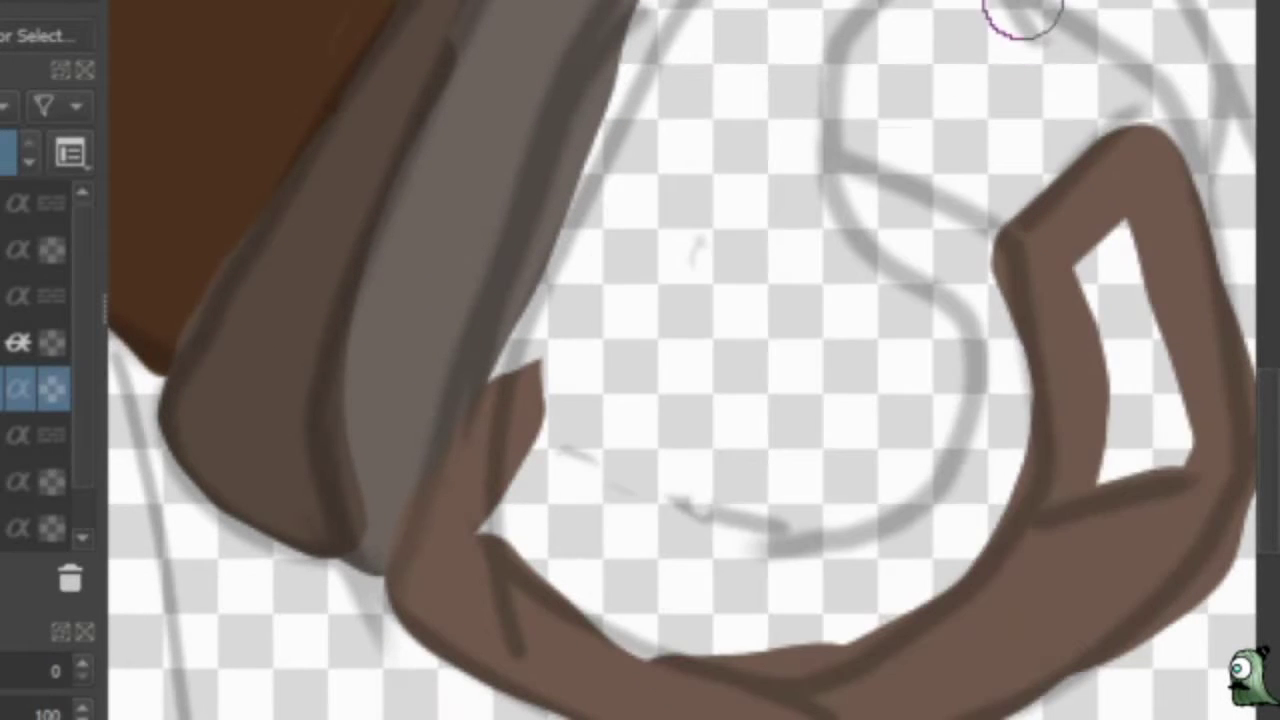
{"action": "mouse_move", "coordinate": [1050, 330]}
{"action": "left_mouse_down"}
{"action": "mouse_move", "coordinate": [1214, 429]}
{"action": "mouse_move", "coordinate": [1114, 209]}
{"action": "mouse_move", "coordinate": [1150, 130]}
{"action": "left_mouse_up"}
Fill the front finger's curled tip segment with light warm grey and the part beneath it with dark brown.
{"action": "right_click", "coordinate": [1090, 405]}
{"action": "left_click", "coordinate": [815, 390]}
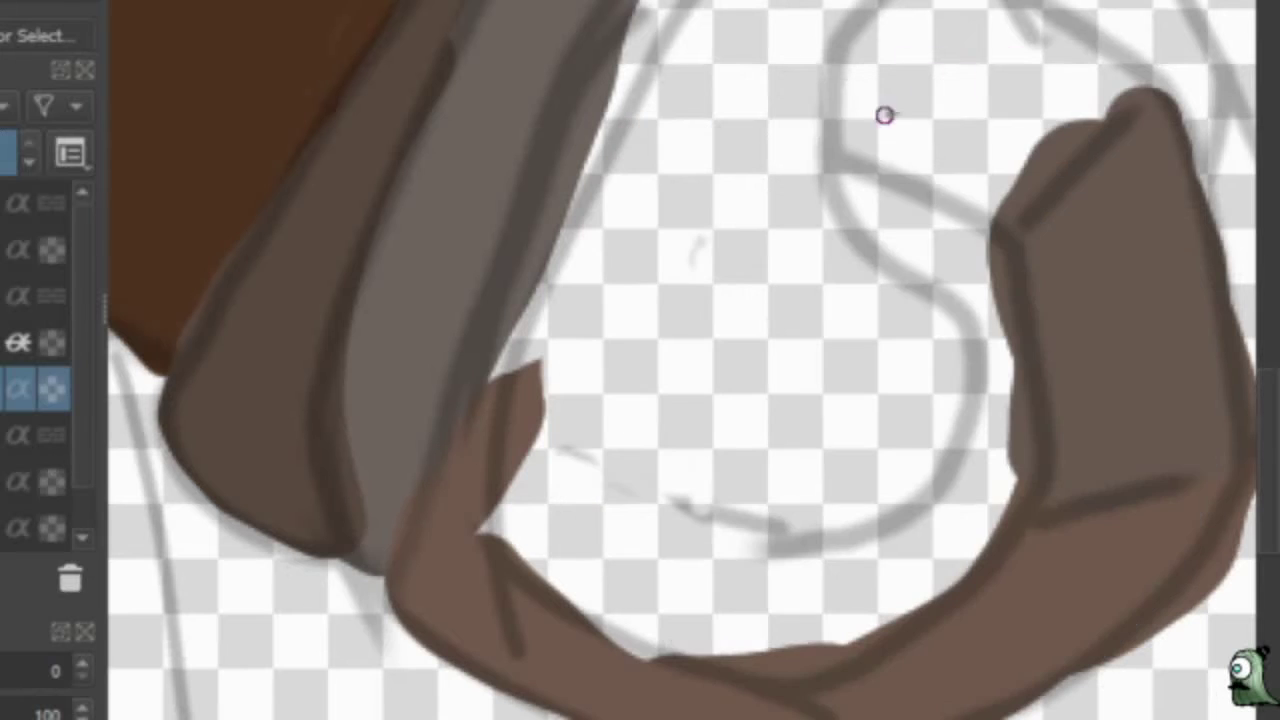
{"action": "mouse_move", "coordinate": [883, 114]}
{"action": "left_mouse_down"}
{"action": "mouse_move", "coordinate": [857, 49]}
{"action": "mouse_move", "coordinate": [900, 90]}
{"action": "left_mouse_up"}
{"action": "right_click", "coordinate": [989, 349]}
{"action": "left_click", "coordinate": [989, 349]}
{"action": "mouse_move", "coordinate": [866, 185]}
{"action": "left_mouse_down"}
{"action": "mouse_move", "coordinate": [949, 526]}
{"action": "mouse_move", "coordinate": [991, 289]}
{"action": "mouse_move", "coordinate": [763, 649]}
{"action": "mouse_move", "coordinate": [920, 520]}
{"action": "mouse_move", "coordinate": [500, 523]}
{"action": "mouse_move", "coordinate": [491, 409]}
{"action": "left_mouse_up"}
Paint the second finger's inner side dark reddish brown and fill its large outer shape with muted brown.
{"action": "right_click", "coordinate": [471, 414]}
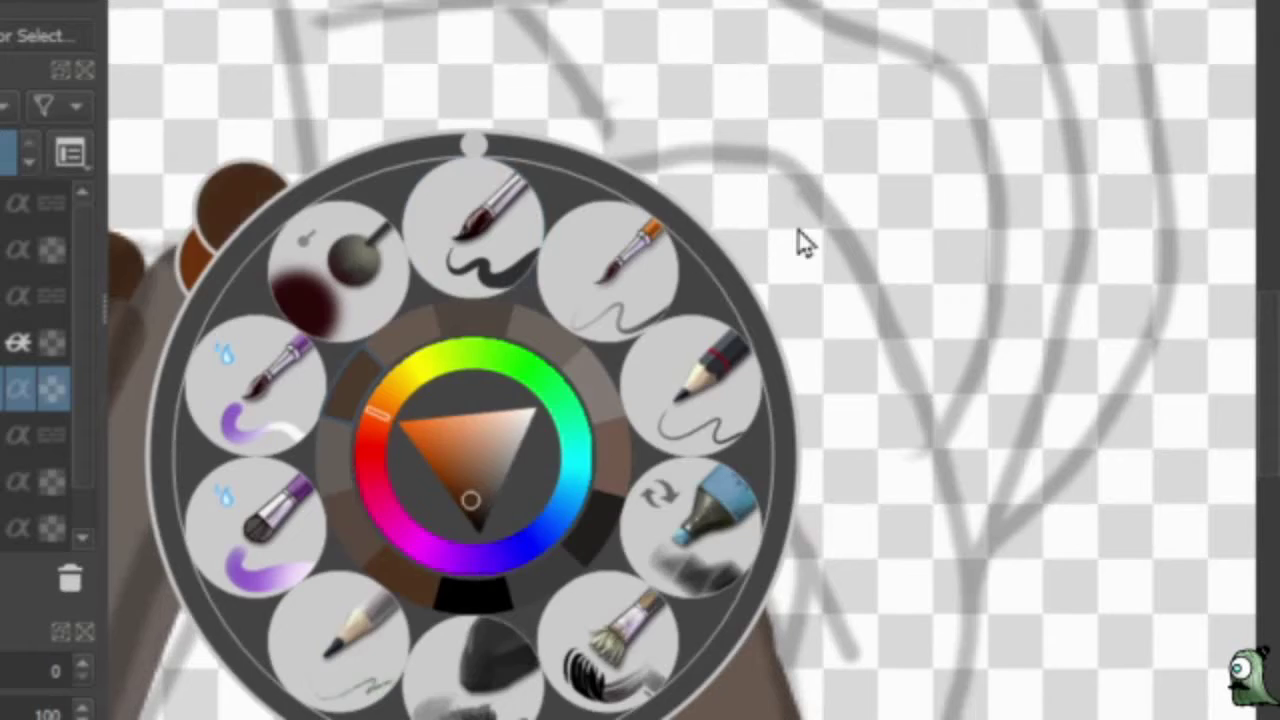
{"action": "left_click", "coordinate": [800, 243]}
{"action": "mouse_move", "coordinate": [540, 315]}
{"action": "left_mouse_down"}
{"action": "mouse_move", "coordinate": [655, 468]}
{"action": "mouse_move", "coordinate": [585, 330]}
{"action": "left_mouse_up"}
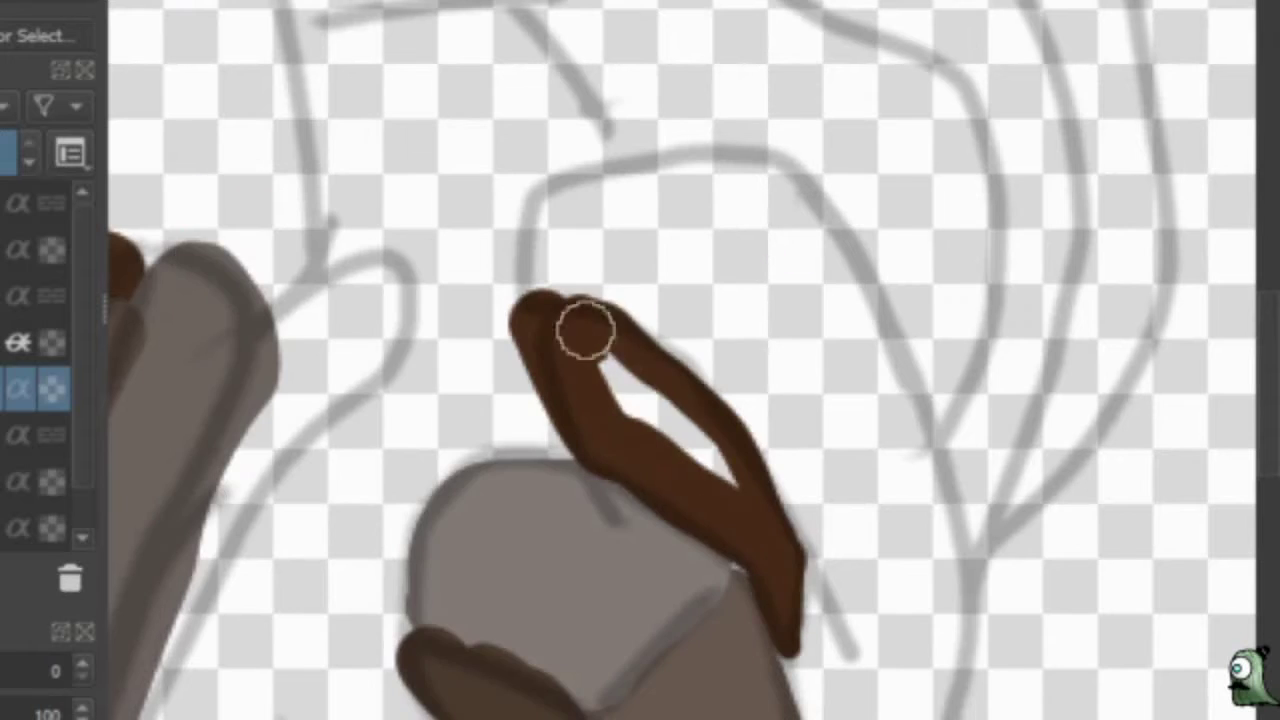
{"action": "right_click", "coordinate": [780, 553]}
{"action": "left_click", "coordinate": [930, 240]}
{"action": "mouse_move", "coordinate": [670, 300]}
{"action": "left_mouse_down"}
{"action": "mouse_move", "coordinate": [543, 289]}
{"action": "mouse_move", "coordinate": [955, 715]}
{"action": "left_mouse_up"}
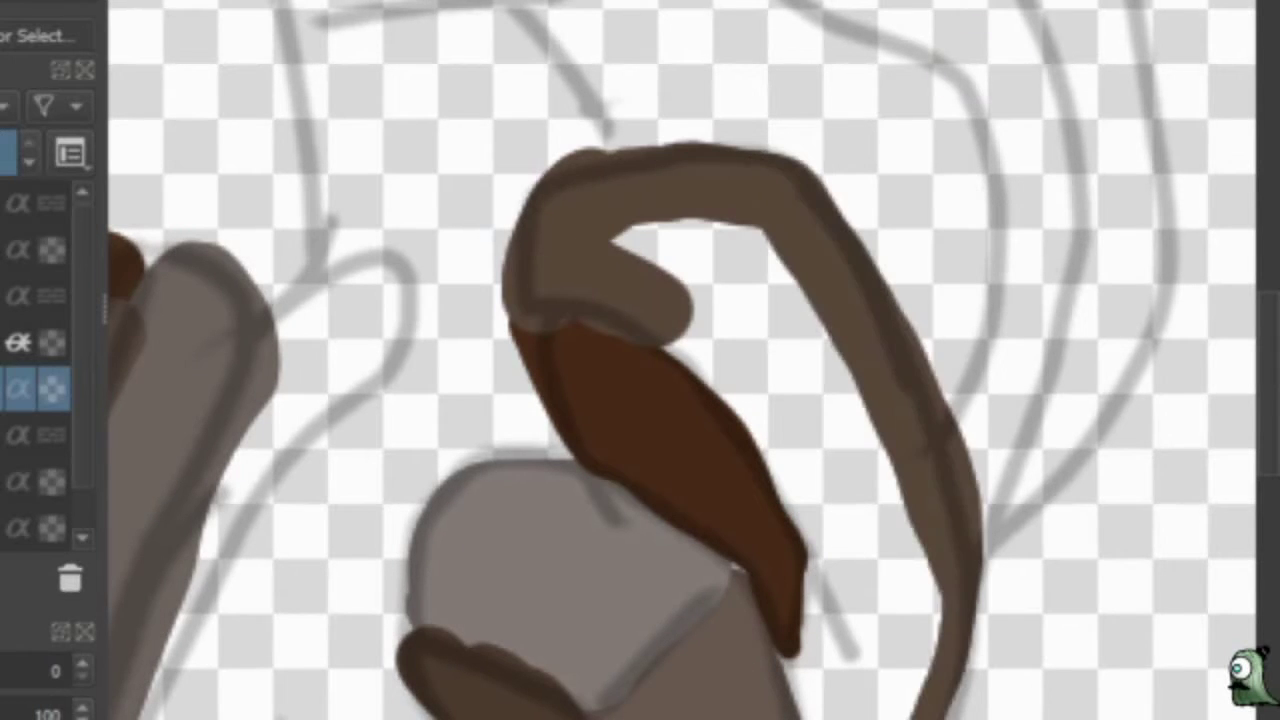
{"action": "mouse_move", "coordinate": [815, 707]}
{"action": "left_mouse_down"}
{"action": "mouse_move", "coordinate": [749, 386]}
{"action": "mouse_move", "coordinate": [920, 570]}
{"action": "left_mouse_up"}
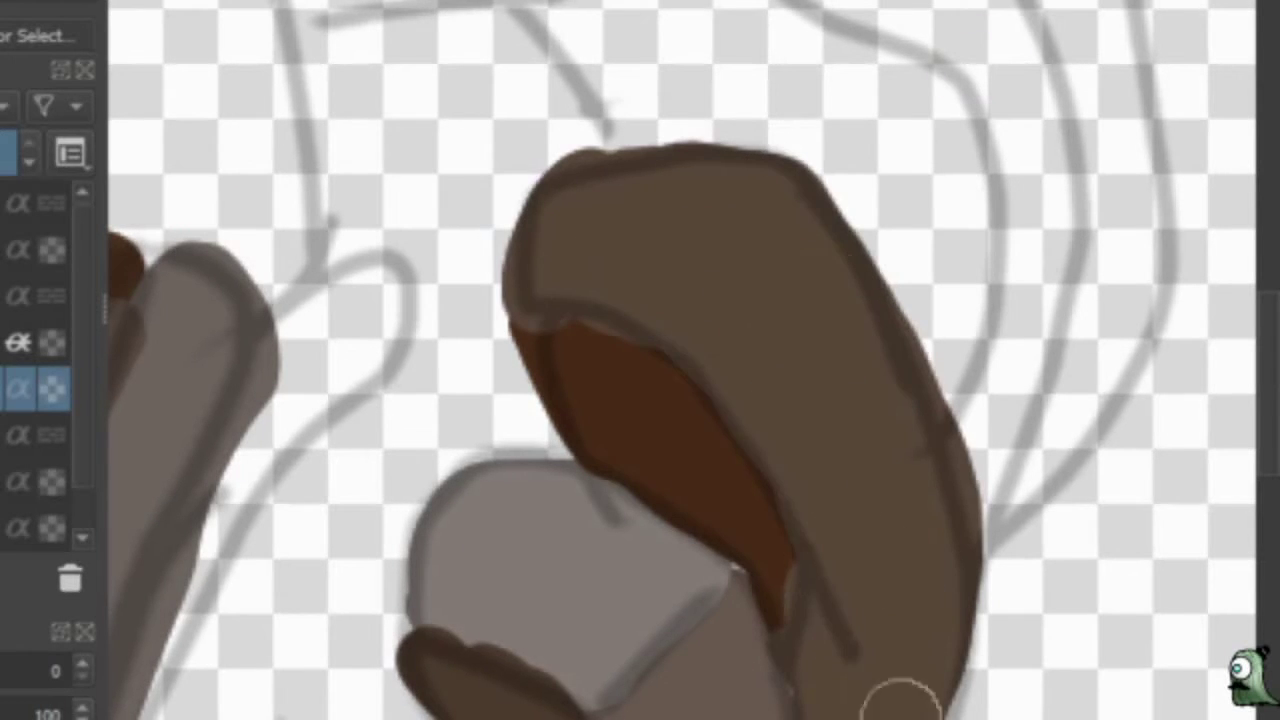
Paint the rear finger's outer side greyish brown and its inner side reddish brown.
{"action": "right_click", "coordinate": [470, 457]}
{"action": "left_click", "coordinate": [666, 491]}
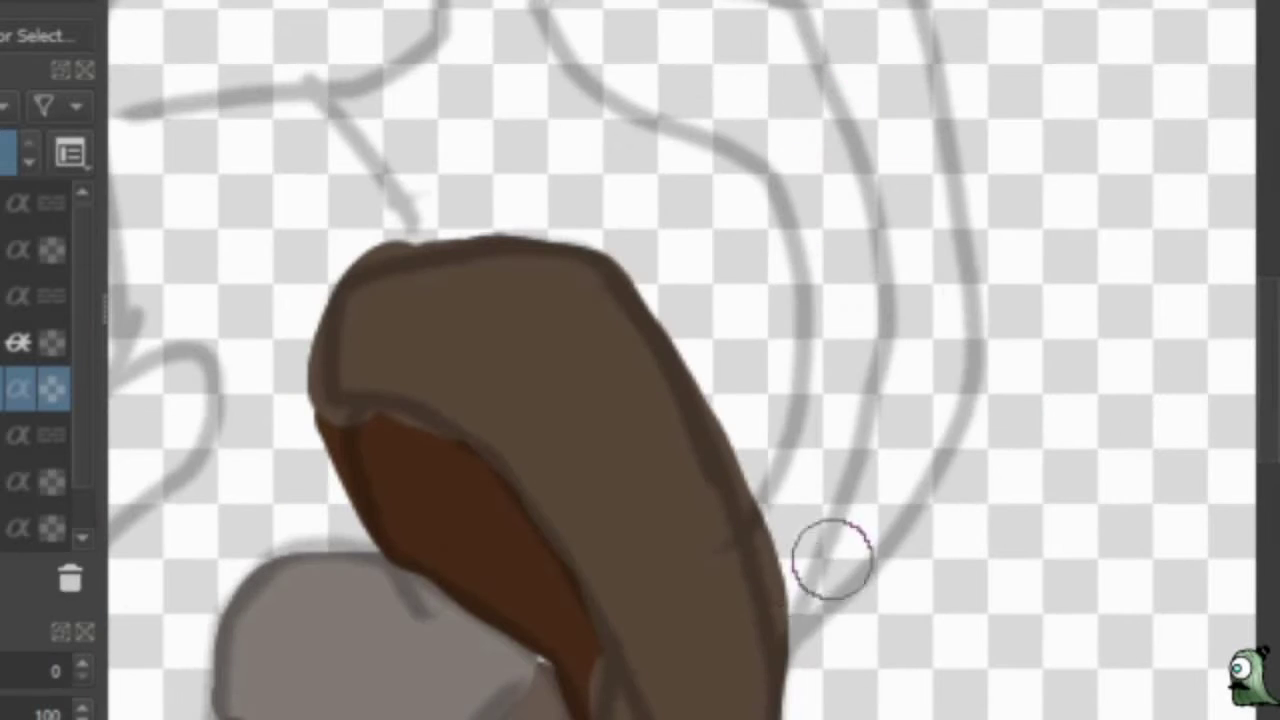
{"action": "mouse_move", "coordinate": [780, 650]}
{"action": "left_mouse_down"}
{"action": "mouse_move", "coordinate": [962, 392]}
{"action": "mouse_move", "coordinate": [915, 10]}
{"action": "mouse_move", "coordinate": [794, 600]}
{"action": "mouse_move", "coordinate": [850, 10]}
{"action": "left_mouse_up"}
{"action": "right_click", "coordinate": [846, 423]}
{"action": "left_click", "coordinate": [857, 491]}
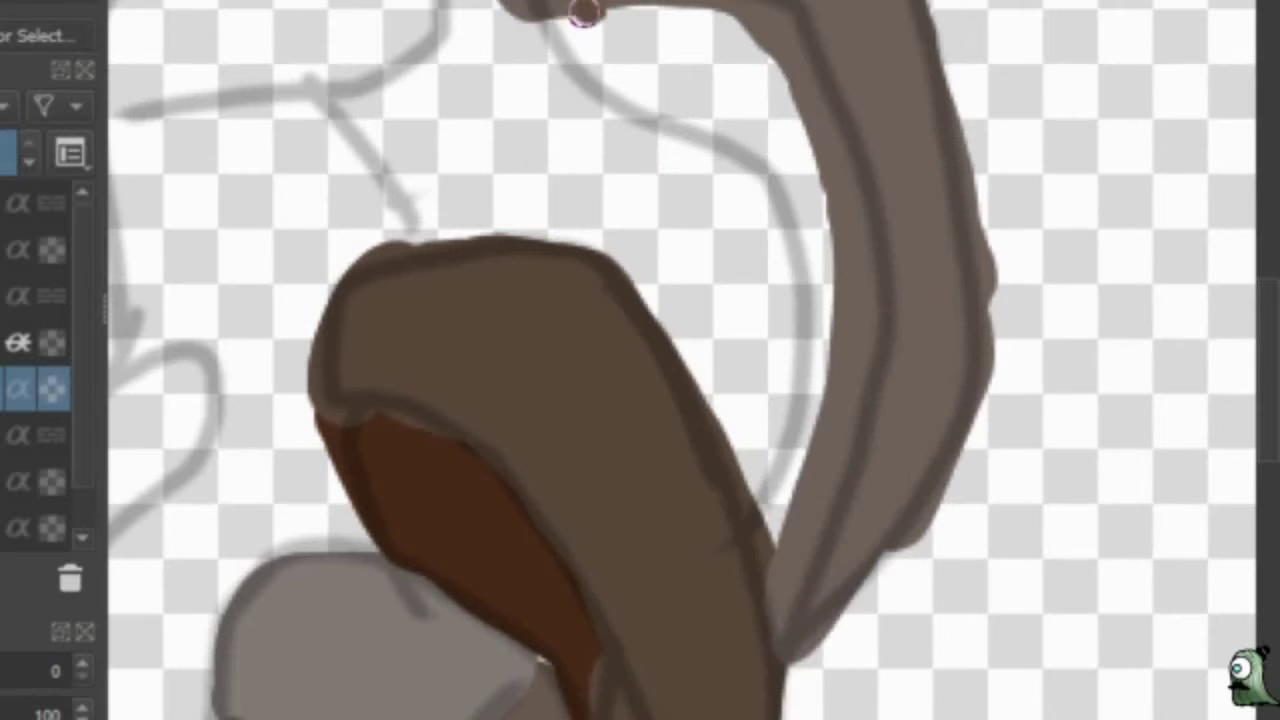
{"action": "mouse_move", "coordinate": [586, 14]}
{"action": "left_mouse_down"}
{"action": "mouse_move", "coordinate": [777, 531]}
{"action": "mouse_move", "coordinate": [697, 18]}
{"action": "mouse_move", "coordinate": [801, 403]}
{"action": "left_mouse_up"}
Paint the upper segment of the giant hand's thumb medium grey and the segment below it dark grey.
{"action": "scroll", "coordinate": [706, 320], "scroll_direction": "down", "scroll_amount": 3}
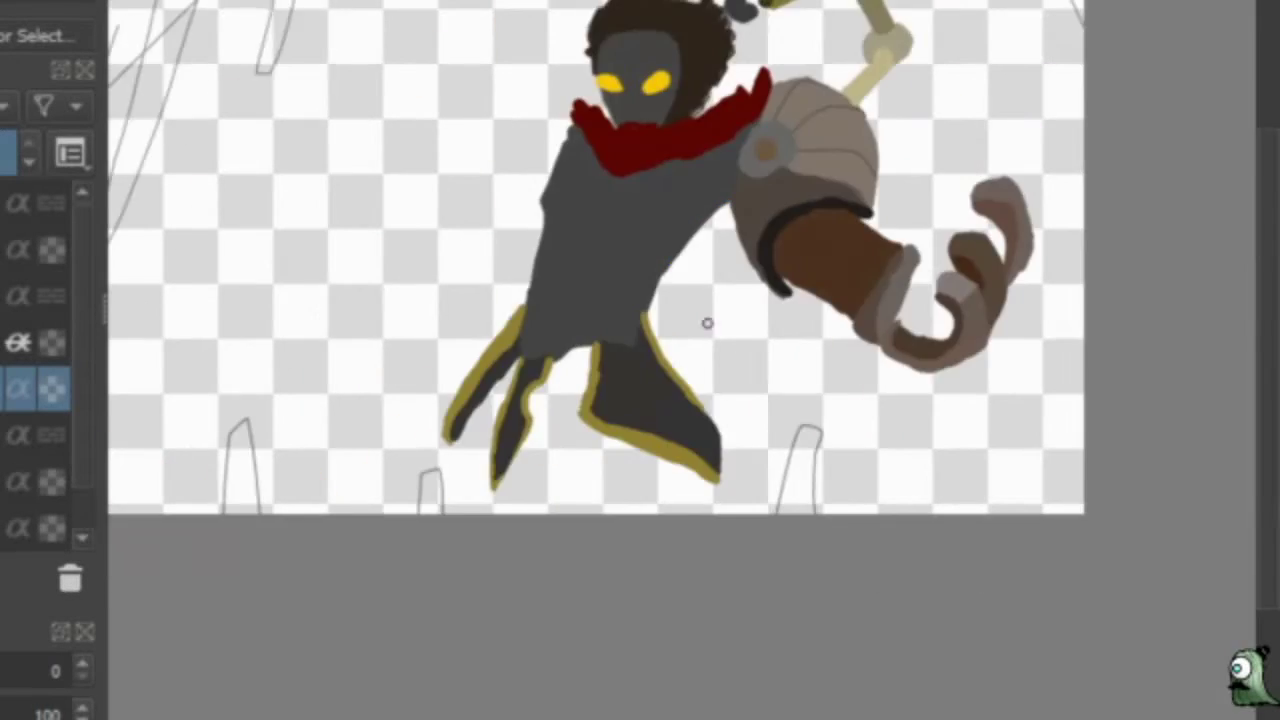
{"action": "scroll", "coordinate": [134, 294], "scroll_direction": "up", "scroll_amount": 3}
{"action": "right_click", "coordinate": [893, 390]}
{"action": "left_click", "coordinate": [905, 452]}
{"action": "mouse_move", "coordinate": [686, 214]}
{"action": "left_mouse_down"}
{"action": "mouse_move", "coordinate": [857, 429]}
{"action": "mouse_move", "coordinate": [749, 406]}
{"action": "mouse_move", "coordinate": [900, 250]}
{"action": "left_mouse_up"}
{"action": "left_click_drag", "start_coordinate": [651, 171], "coordinate": [895, 20]}
Pick a dark brown and paint the remaining thumb base beside the forearm cuff.
{"action": "right_click", "coordinate": [480, 428]}
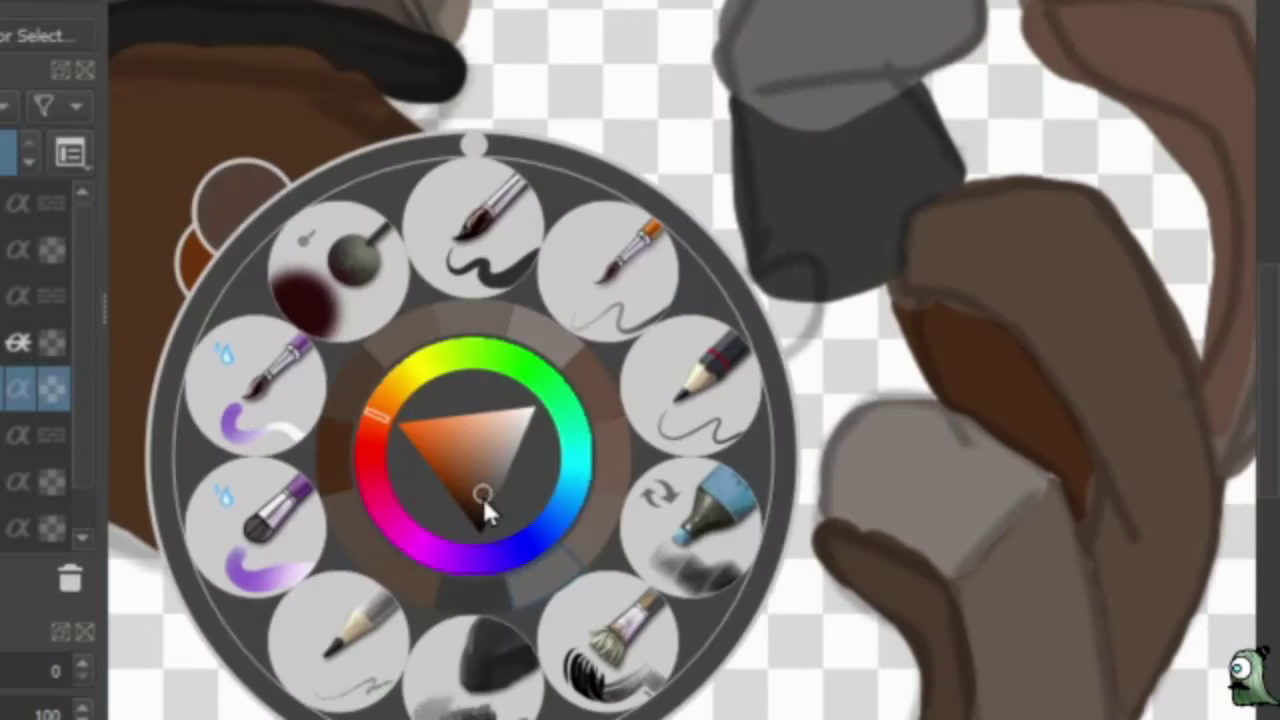
{"action": "left_click", "coordinate": [486, 506]}
{"action": "left_click_drag", "start_coordinate": [790, 272], "coordinate": [612, 705]}
{"action": "mouse_move", "coordinate": [850, 700]}
{"action": "left_mouse_down"}
{"action": "mouse_move", "coordinate": [880, 283]}
{"action": "mouse_move", "coordinate": [760, 400]}
{"action": "mouse_move", "coordinate": [857, 629]}
{"action": "mouse_move", "coordinate": [740, 600]}
{"action": "left_mouse_up"}
Pick a dark red, outline the waist cloth between the coat tails along their gold trim, and fill it in.
{"action": "key", "text": "minus"}
{"action": "key", "text": "minus"}
{"action": "key", "text": "minus"}
{"action": "key", "text": "minus"}
{"action": "scroll", "coordinate": [677, 409], "scroll_direction": "up", "scroll_amount": 5}
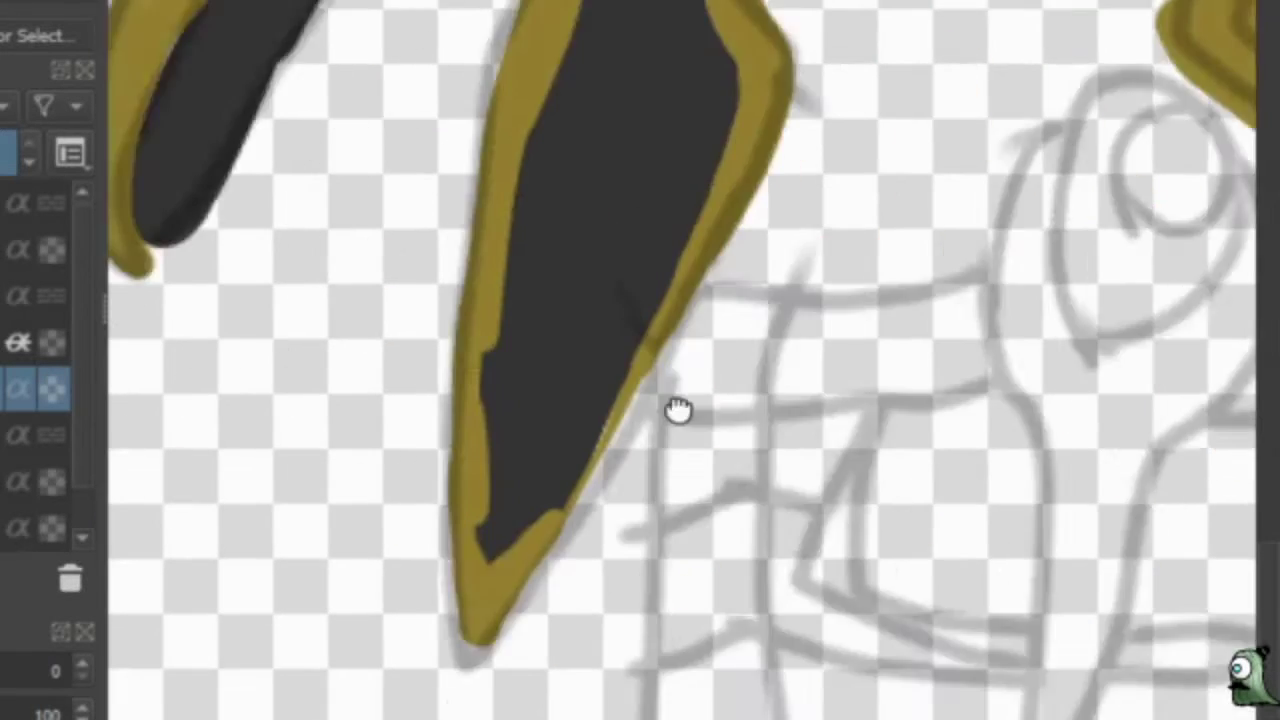
{"action": "right_click", "coordinate": [886, 460]}
{"action": "left_click", "coordinate": [900, 495]}
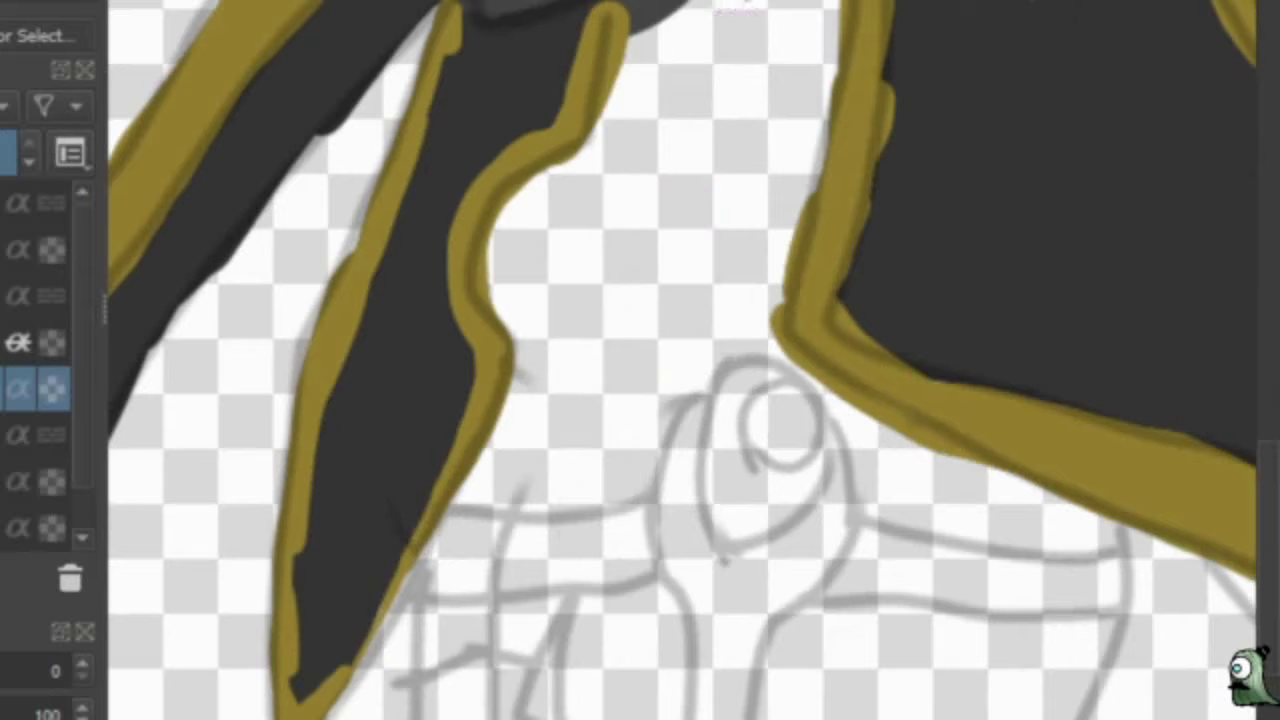
{"action": "left_click_drag", "start_coordinate": [640, 5], "coordinate": [430, 715]}
{"action": "mouse_move", "coordinate": [725, 10]}
{"action": "left_mouse_down"}
{"action": "mouse_move", "coordinate": [737, 14]}
{"action": "mouse_move", "coordinate": [810, 400]}
{"action": "mouse_move", "coordinate": [994, 497]}
{"action": "mouse_move", "coordinate": [1110, 715]}
{"action": "left_mouse_up"}
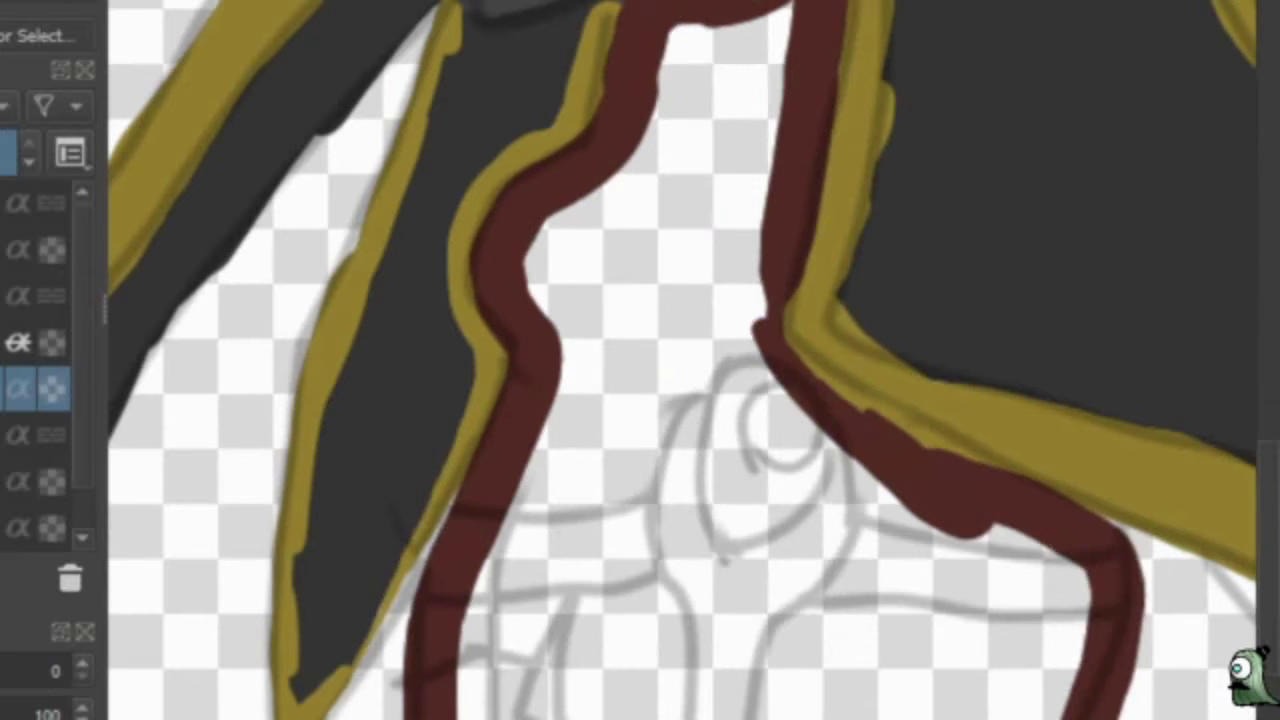
{"action": "scroll", "coordinate": [1110, 700], "scroll_direction": "down", "scroll_amount": 2}
{"action": "mouse_move", "coordinate": [650, 10]}
{"action": "left_mouse_down"}
{"action": "mouse_move", "coordinate": [543, 555]}
{"action": "mouse_move", "coordinate": [1017, 686]}
{"action": "mouse_move", "coordinate": [726, 529]}
{"action": "mouse_move", "coordinate": [909, 460]}
{"action": "mouse_move", "coordinate": [615, 204]}
{"action": "left_mouse_up"}
Pick a mustard yellow, undo the trial band across the cloth, and fill the cloth's lowest section at the canvas edge.
{"action": "right_click", "coordinate": [588, 308]}
{"action": "left_click", "coordinate": [558, 330]}
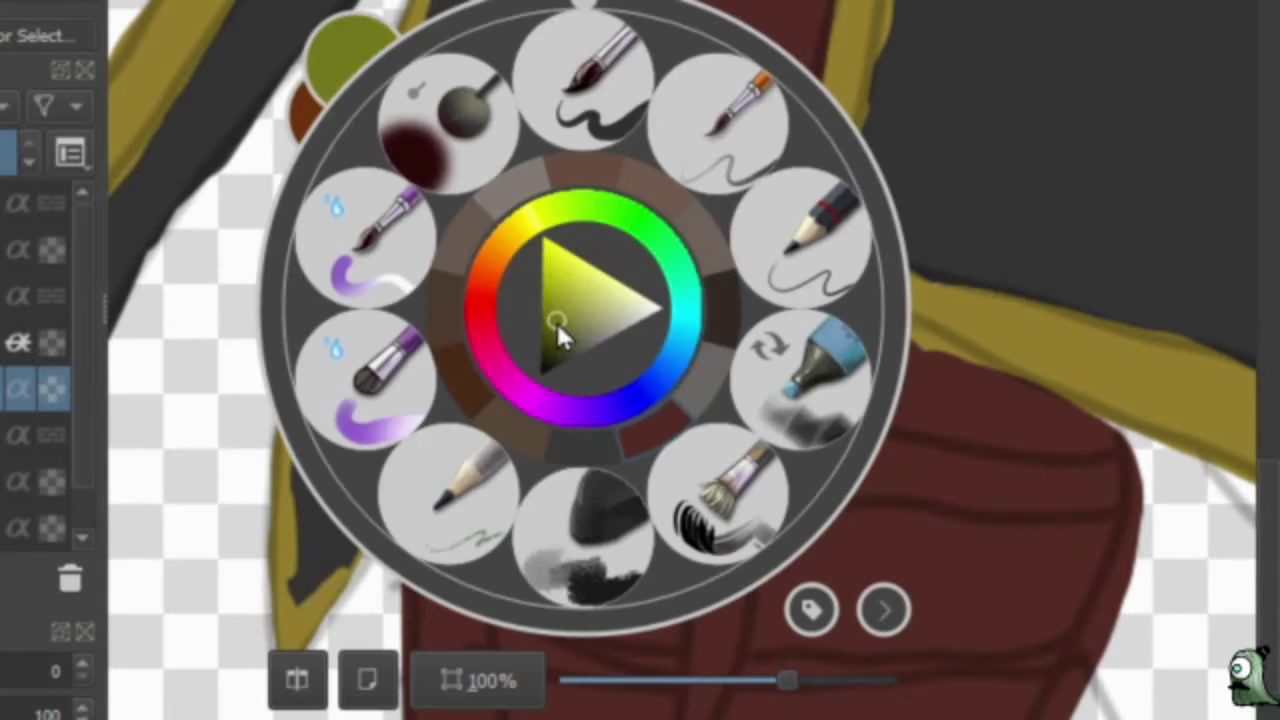
{"action": "left_click", "coordinate": [55, 12]}
{"action": "scroll", "coordinate": [310, 10], "scroll_direction": "down", "scroll_amount": 2}
{"action": "left_click_drag", "start_coordinate": [545, 535], "coordinate": [968, 568]}
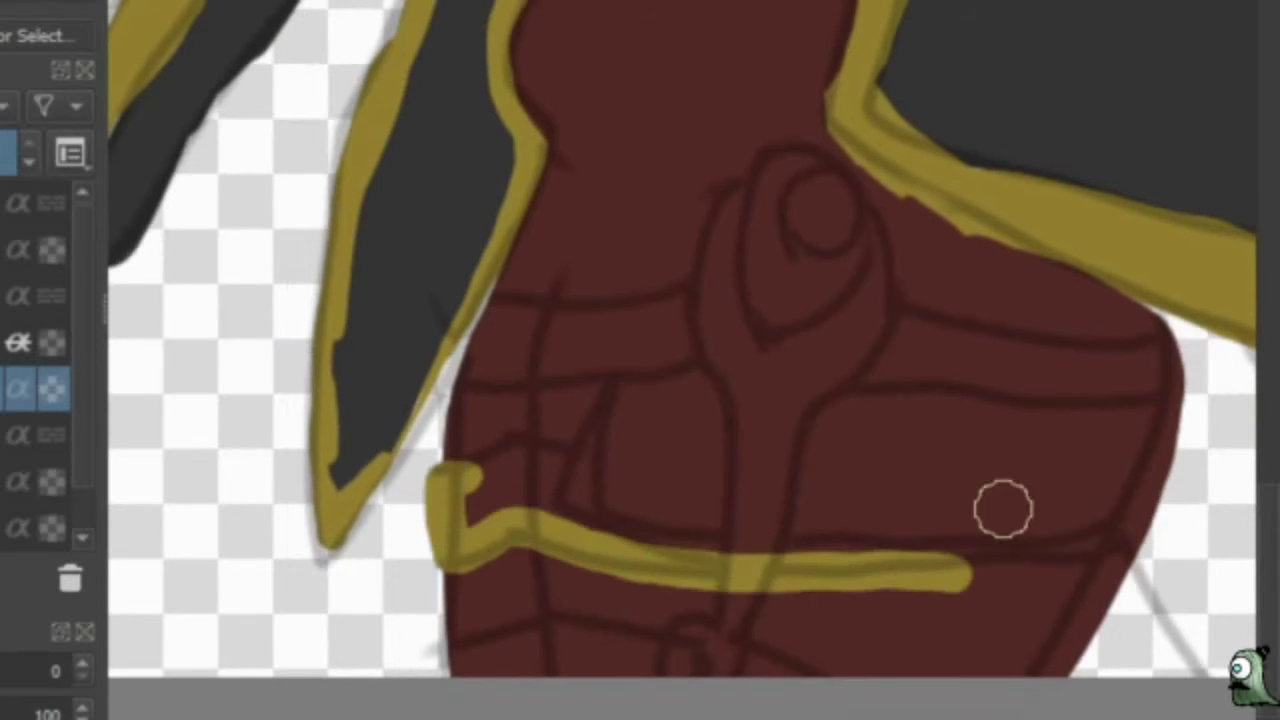
{"action": "key", "text": "ctrl+z"}
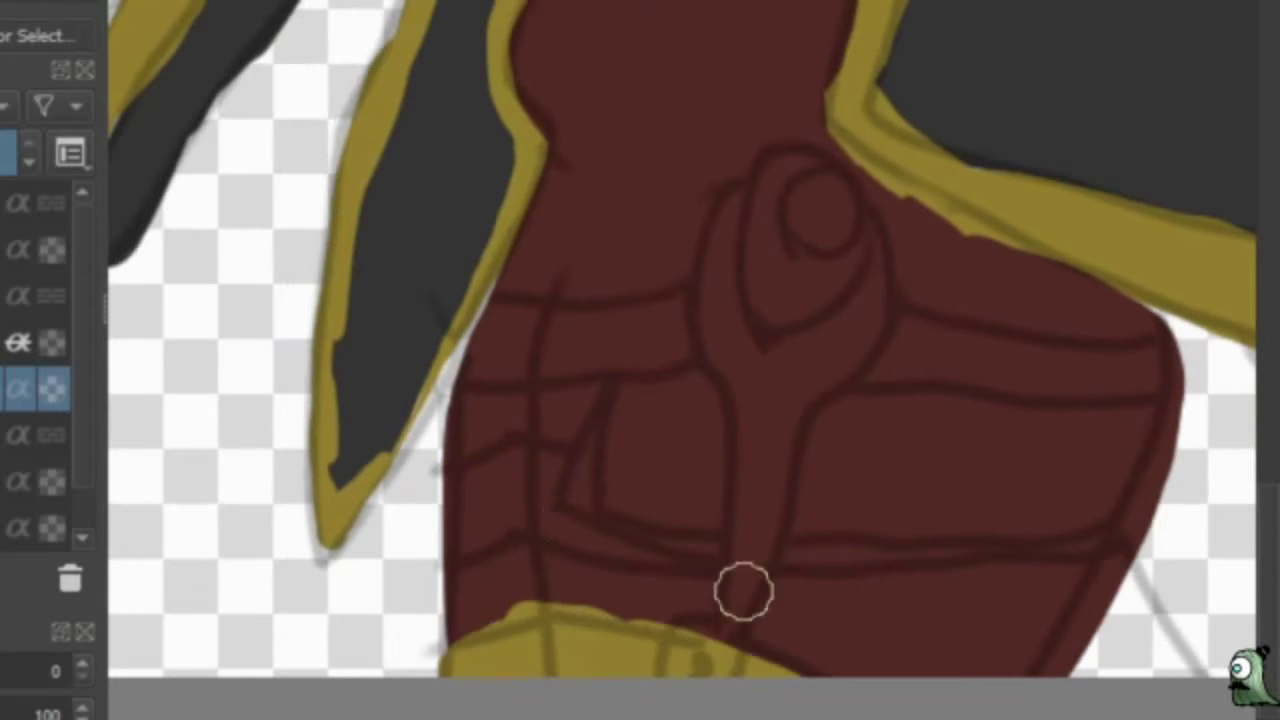
{"action": "scroll", "coordinate": [743, 592], "scroll_direction": "down", "scroll_amount": 2}
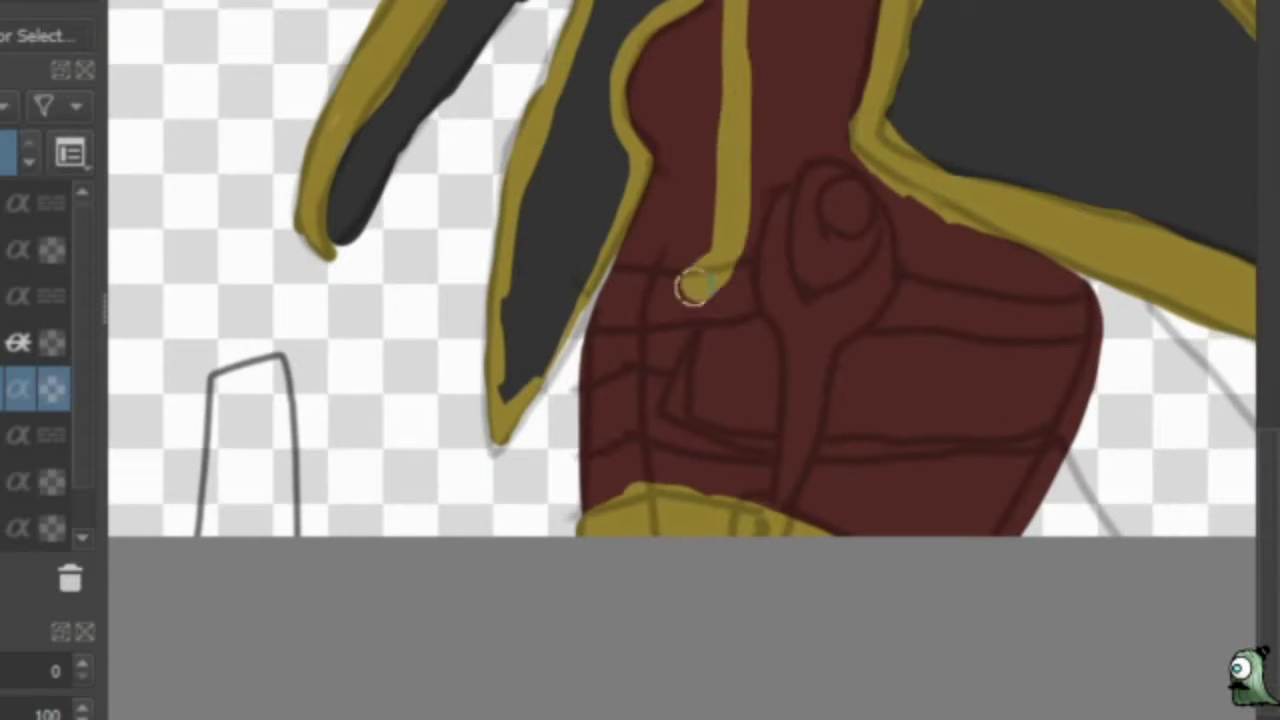
Paint two mustard stripes down the cloth flaring to the hips, and cross them with two muted olive bands.
{"action": "left_click_drag", "start_coordinate": [692, 288], "coordinate": [588, 355]}
{"action": "mouse_move", "coordinate": [815, 5]}
{"action": "left_mouse_down"}
{"action": "mouse_move", "coordinate": [811, 320]}
{"action": "mouse_move", "coordinate": [1078, 448]}
{"action": "left_mouse_up"}
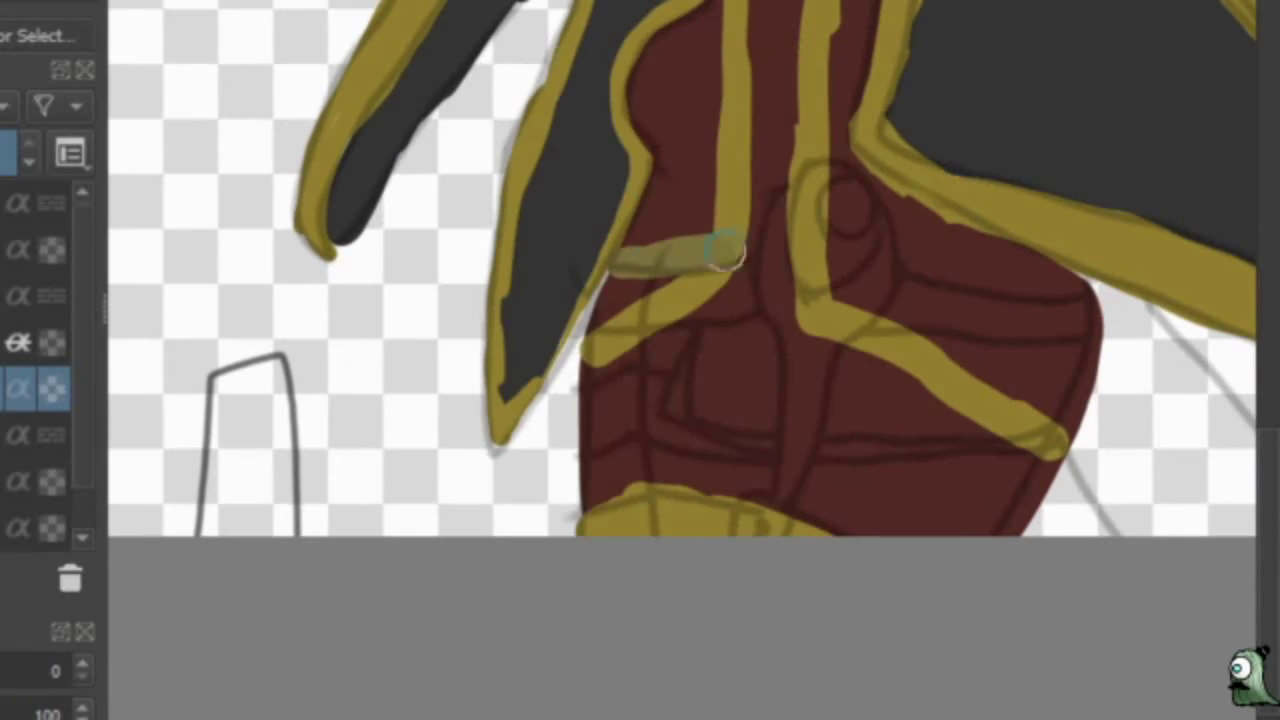
{"action": "left_click_drag", "start_coordinate": [724, 251], "coordinate": [1069, 331]}
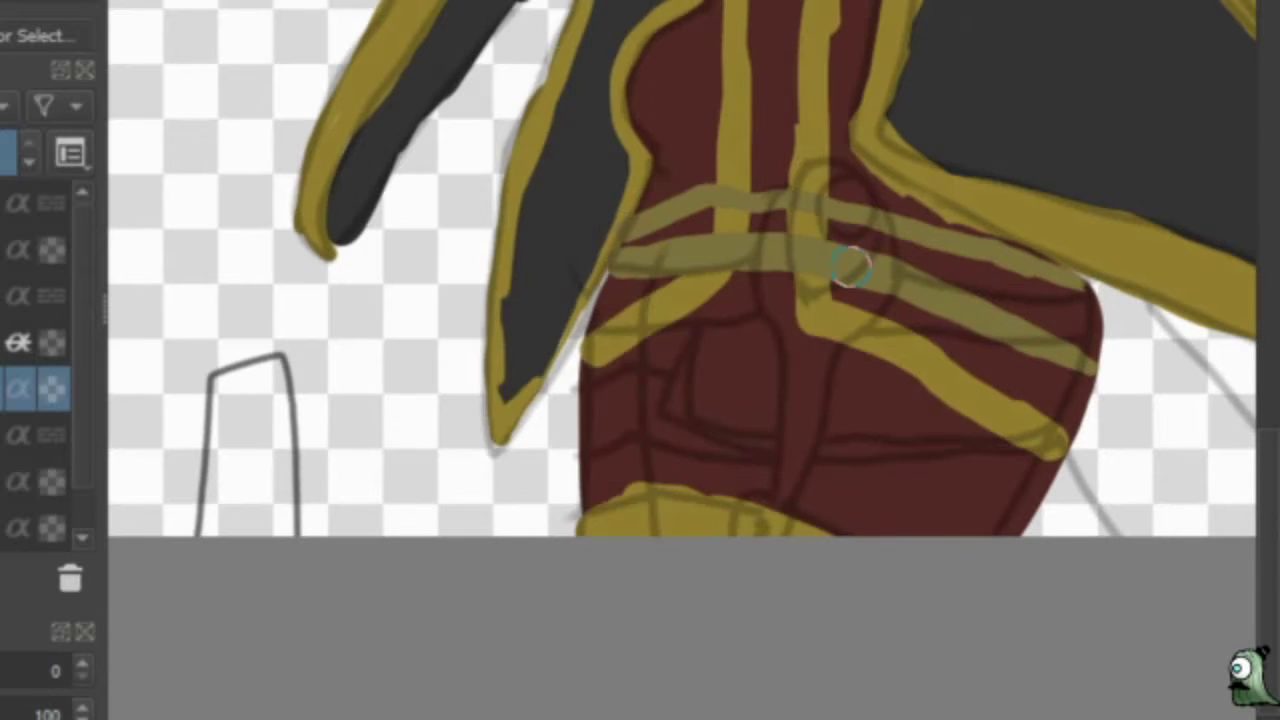
Paint the central hanging strap dark olive with a light brown medallion at its top and a small one at its lower end.
{"action": "right_click", "coordinate": [785, 490]}
{"action": "right_click", "coordinate": [795, 180]}
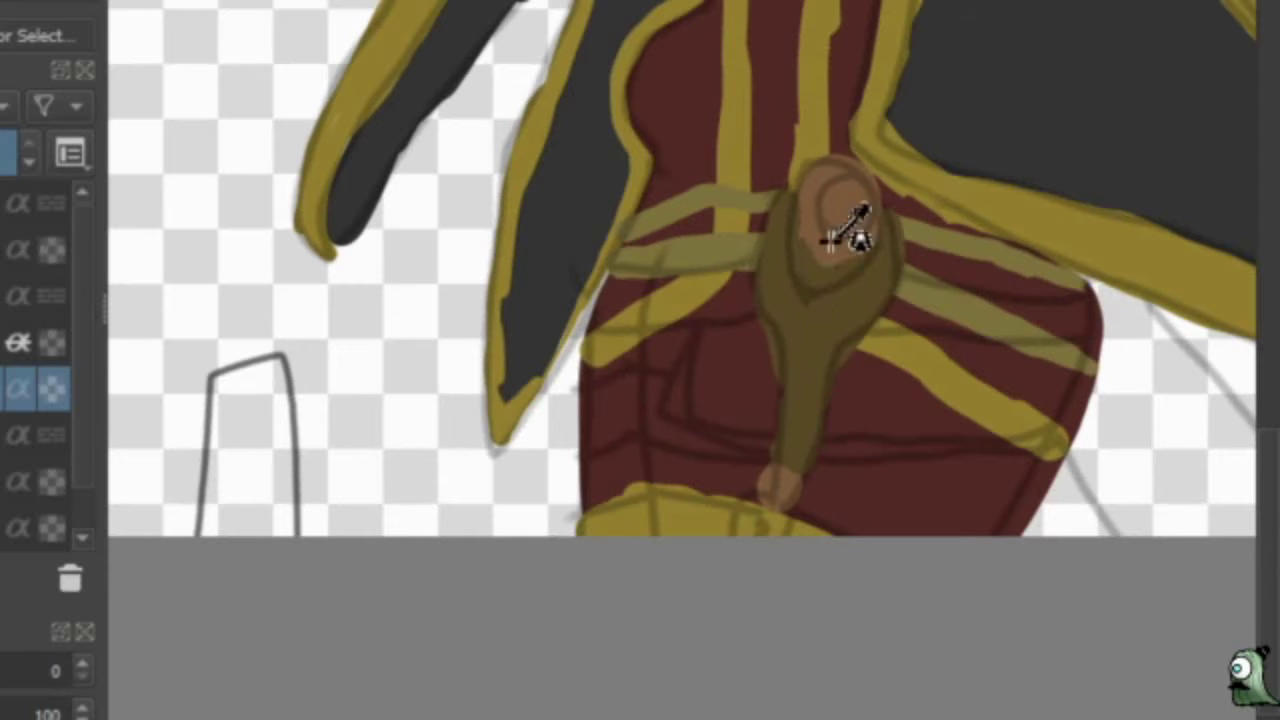
{"action": "scroll", "coordinate": [820, 235], "scroll_direction": "up", "scroll_amount": 5}
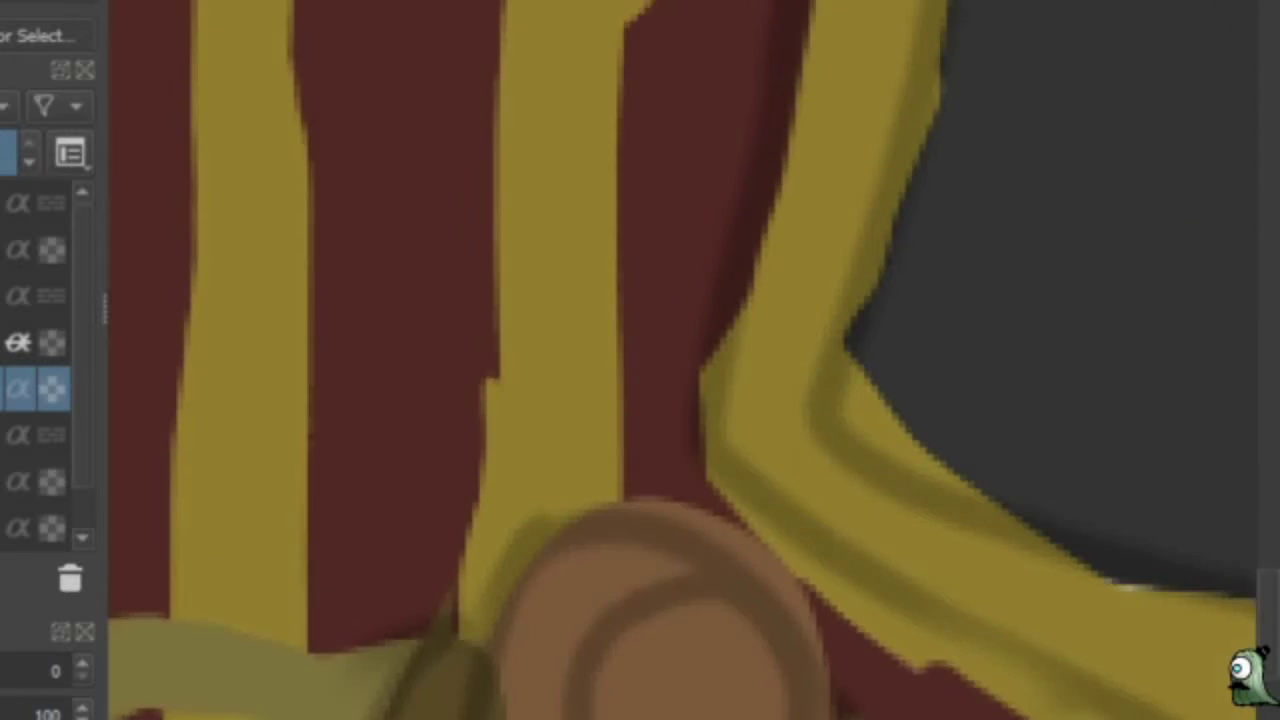
{"action": "left_click_drag", "start_coordinate": [620, 410], "coordinate": [782, 541]}
Enlarge the strap's lower medallion in light brown and draw dark inner ovals on both medallions.
{"action": "scroll", "coordinate": [146, 367], "scroll_direction": "down", "scroll_amount": 5}
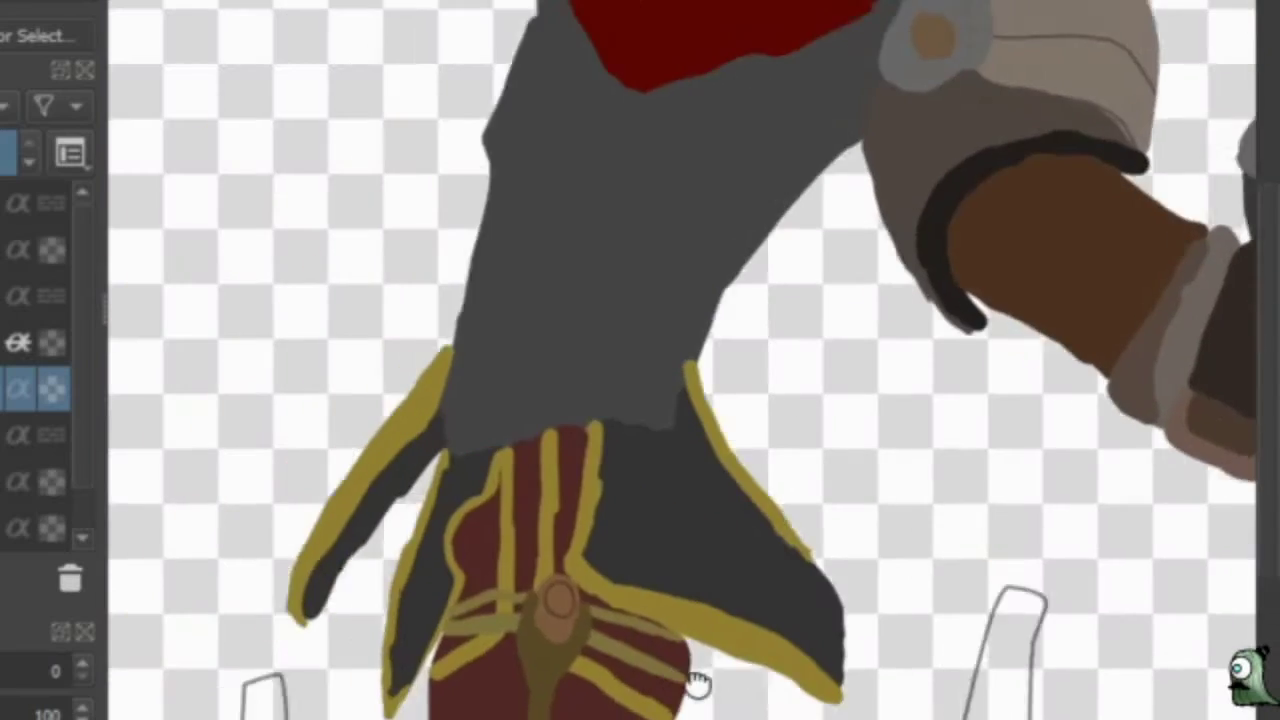
{"action": "scroll", "coordinate": [636, 402], "scroll_direction": "up", "scroll_amount": 4}
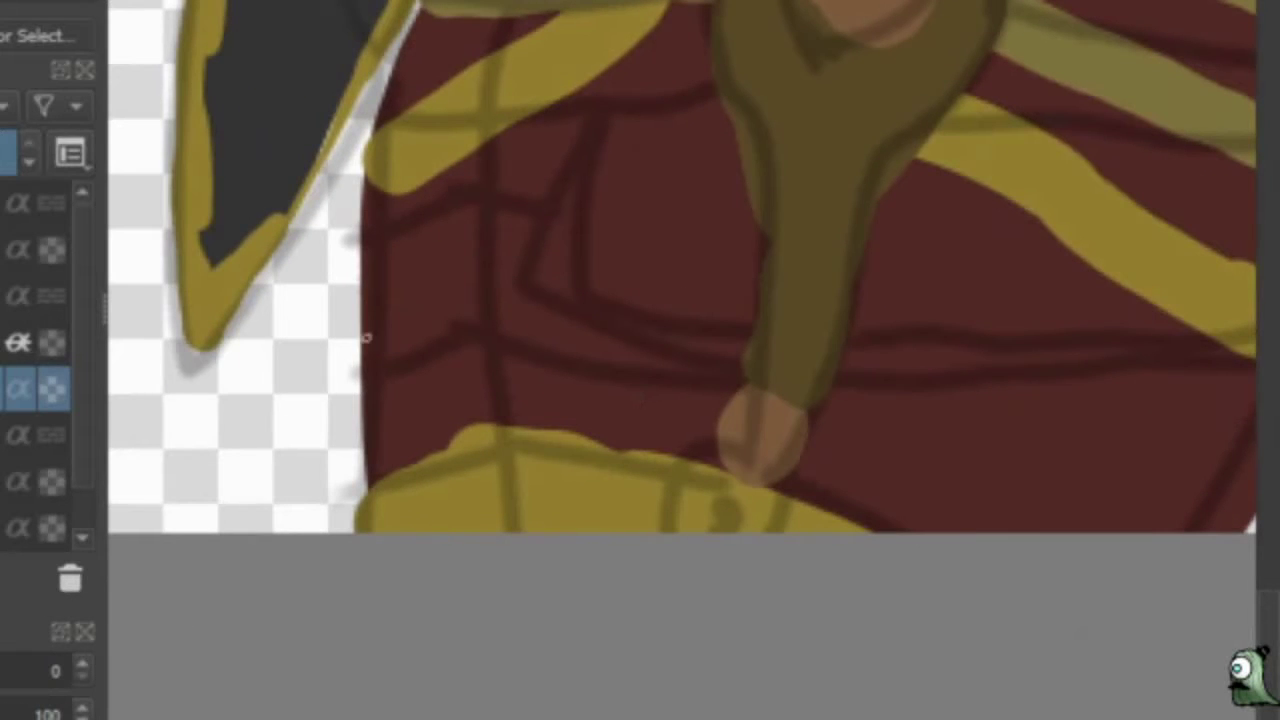
{"action": "left_click_drag", "start_coordinate": [773, 357], "coordinate": [800, 475]}
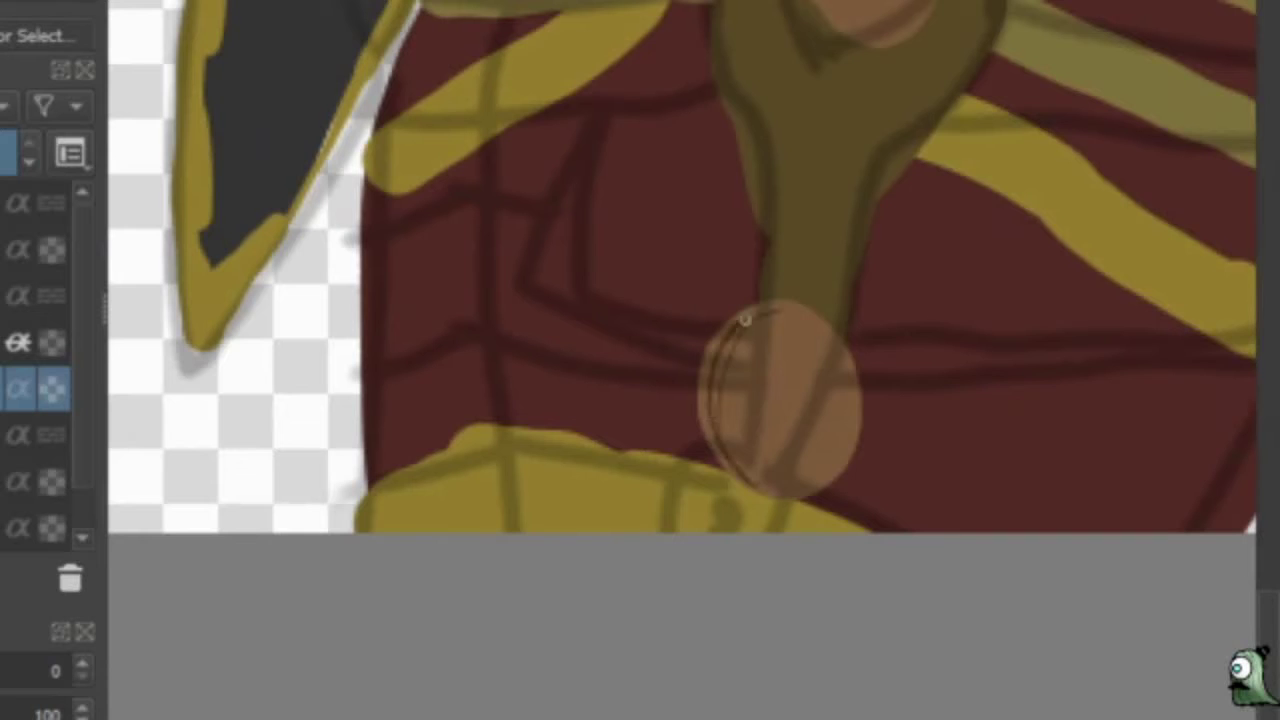
{"action": "scroll", "coordinate": [663, 517], "scroll_direction": "down", "scroll_amount": 2}
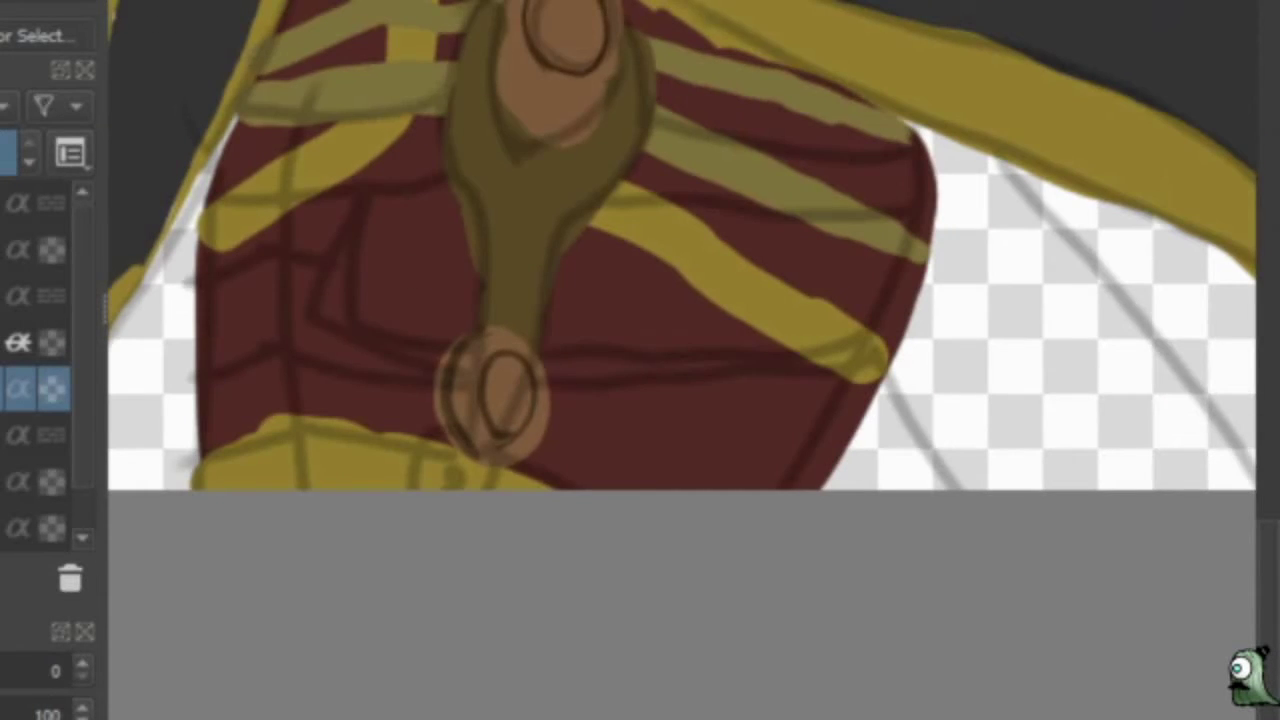
Pick a dark greyish red-brown and fill the leg visible between the waist cloth and the wide coat tail.
{"action": "right_click", "coordinate": [566, 165]}
{"action": "left_click", "coordinate": [800, 254]}
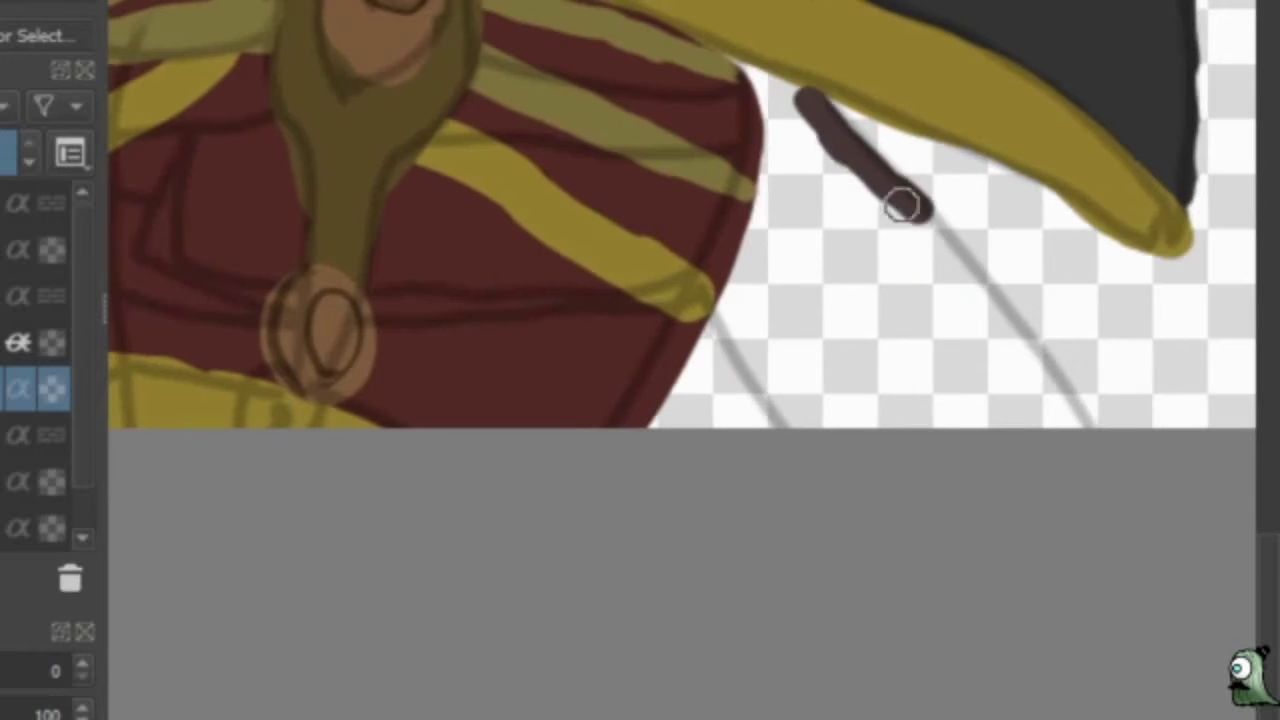
{"action": "mouse_move", "coordinate": [938, 243]}
{"action": "left_mouse_down"}
{"action": "mouse_move", "coordinate": [820, 277]}
{"action": "mouse_move", "coordinate": [1100, 503]}
{"action": "left_mouse_up"}
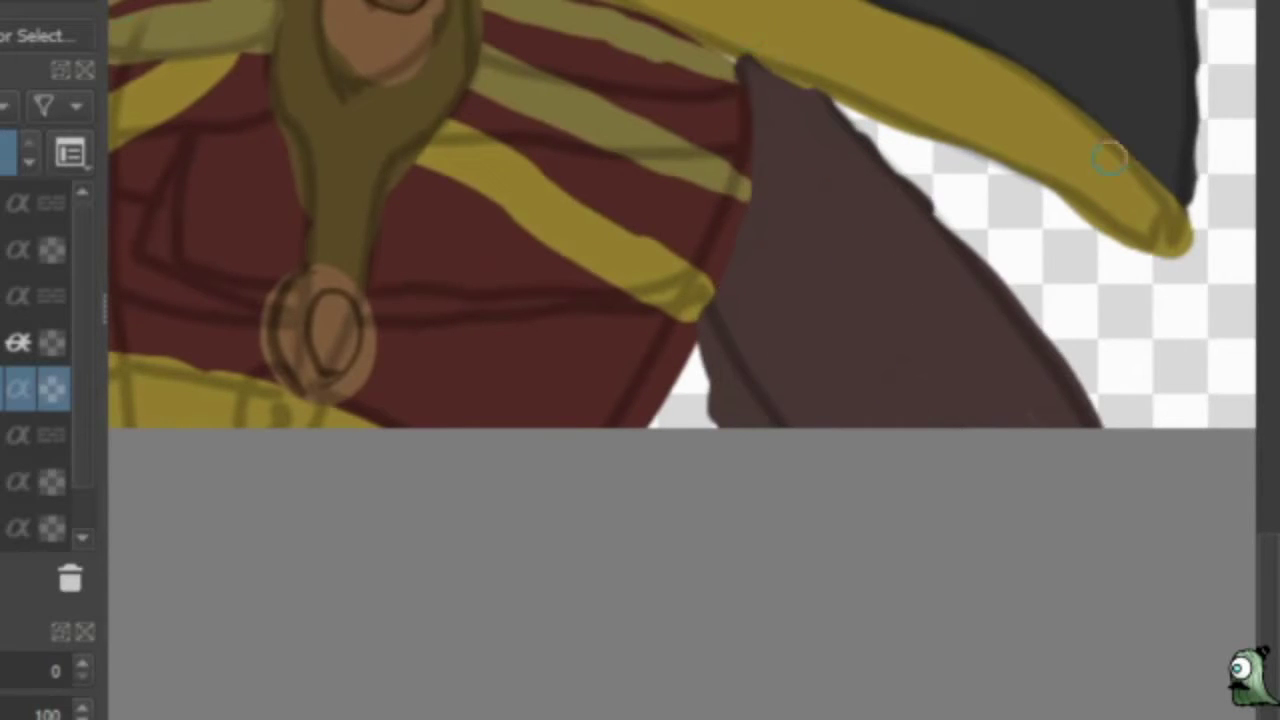
{"action": "scroll", "coordinate": [1110, 158], "scroll_direction": "down", "scroll_amount": 5}
{"action": "scroll", "coordinate": [626, 670], "scroll_direction": "up", "scroll_amount": 5}
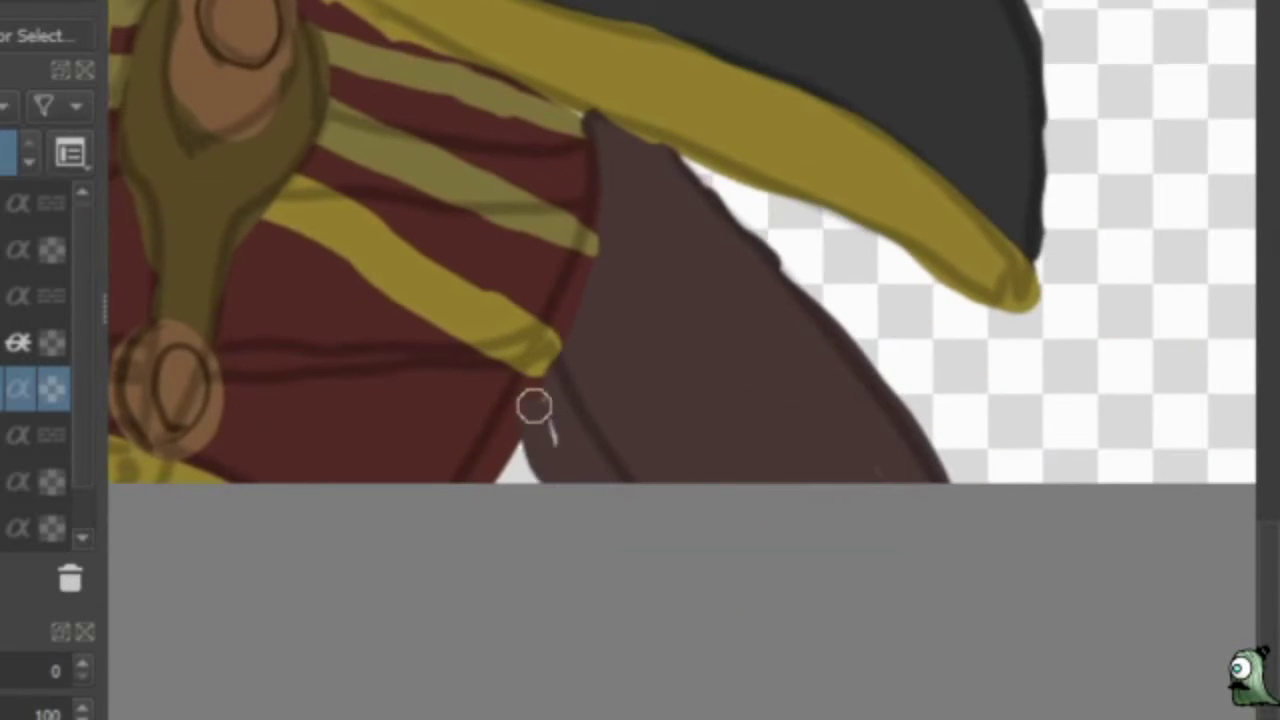
{"action": "scroll", "coordinate": [534, 405], "scroll_direction": "down", "scroll_amount": 5}
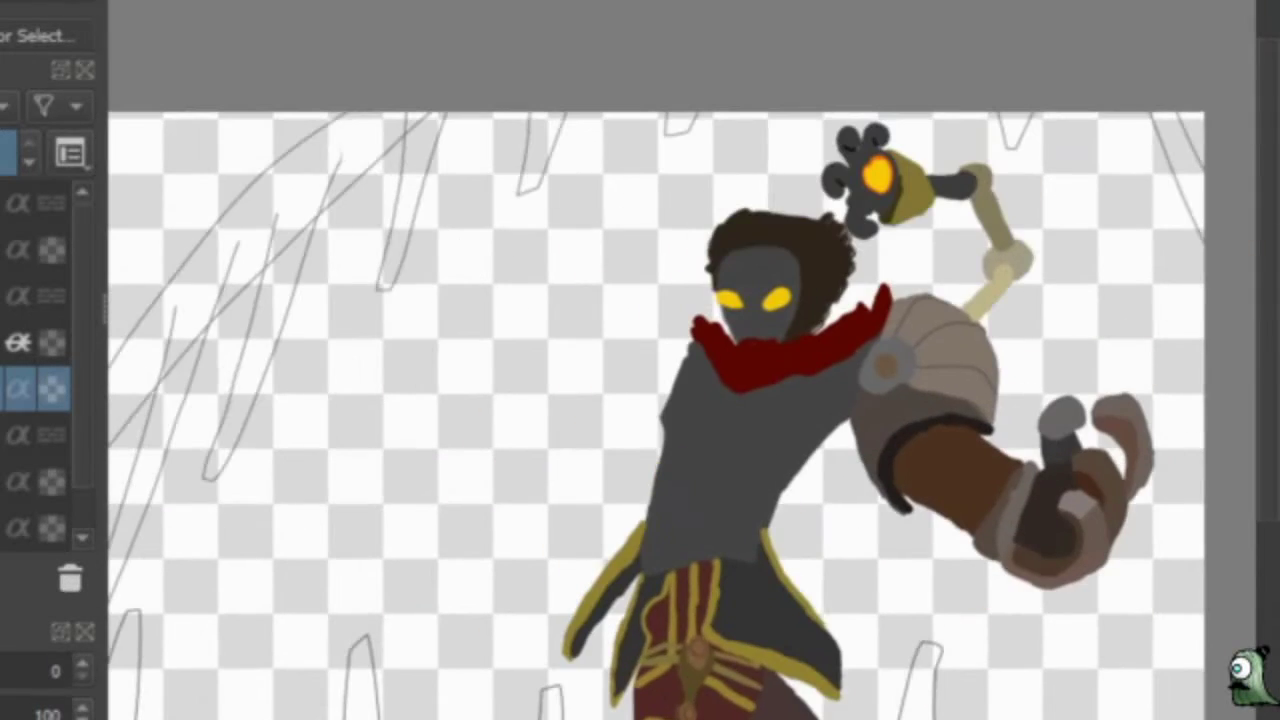
Pick a dark slate blue, outline the sleeve of the staff arm from shoulder to cuff, and fill it.
{"action": "scroll", "coordinate": [754, 580], "scroll_direction": "up", "scroll_amount": 5}
{"action": "right_click", "coordinate": [783, 526]}
{"action": "left_click", "coordinate": [842, 472]}
{"action": "left_click", "coordinate": [818, 415]}
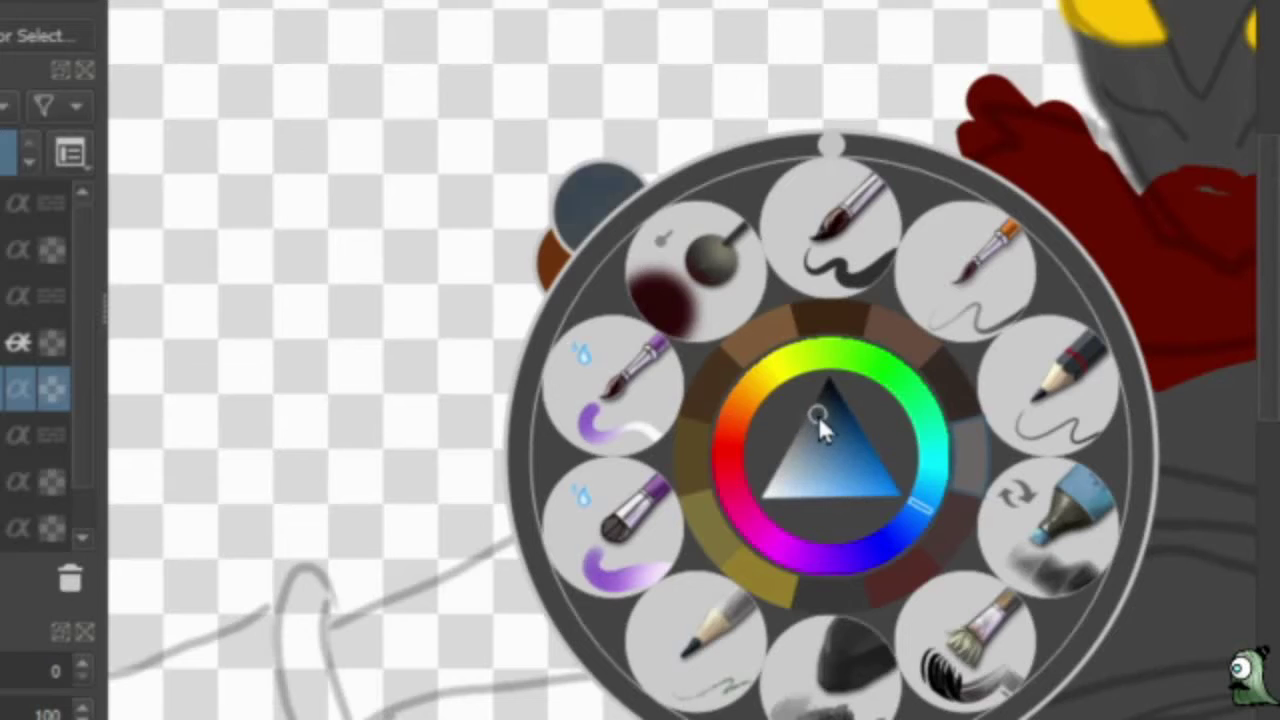
{"action": "scroll", "coordinate": [818, 415], "scroll_direction": "up", "scroll_amount": 3}
{"action": "mouse_move", "coordinate": [857, 197]}
{"action": "left_mouse_down"}
{"action": "mouse_move", "coordinate": [486, 529]}
{"action": "mouse_move", "coordinate": [663, 243]}
{"action": "left_mouse_up"}
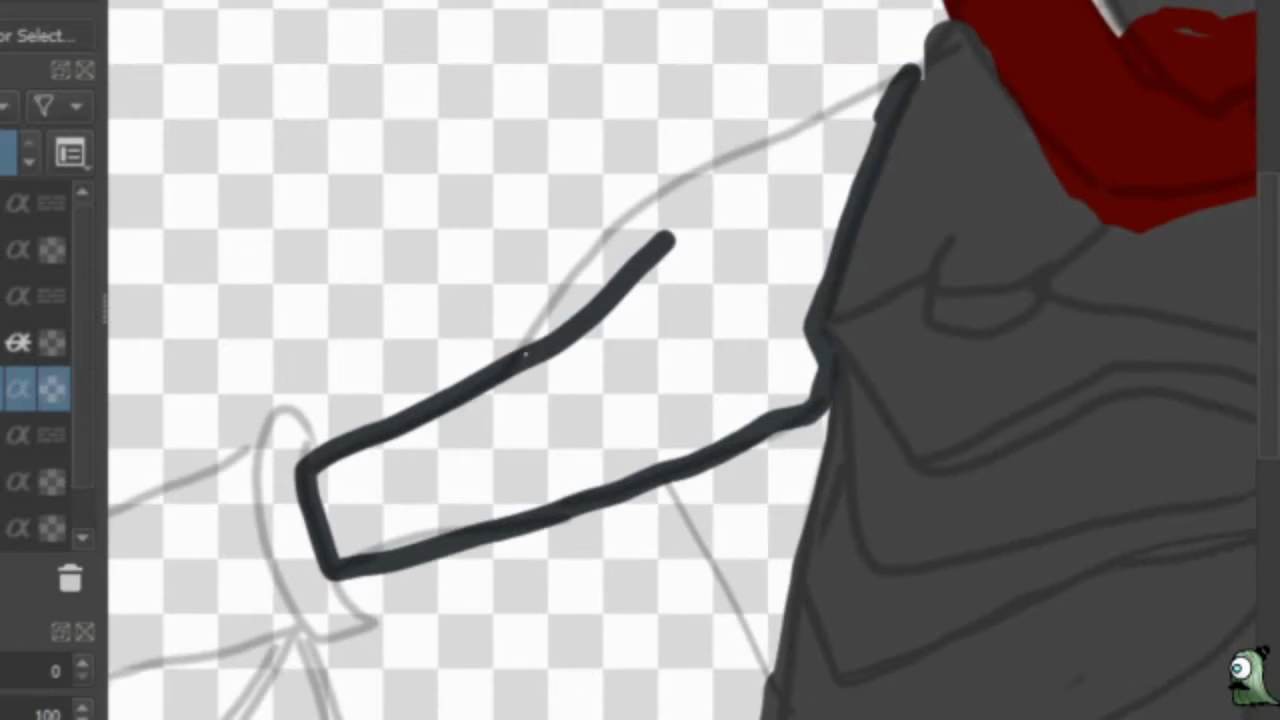
{"action": "left_click_drag", "start_coordinate": [543, 371], "coordinate": [900, 86]}
{"action": "left_click", "coordinate": [668, 280]}
{"action": "mouse_move", "coordinate": [645, 276]}
{"action": "left_mouse_down"}
{"action": "mouse_move", "coordinate": [509, 457]}
{"action": "mouse_move", "coordinate": [880, 98]}
{"action": "left_mouse_up"}
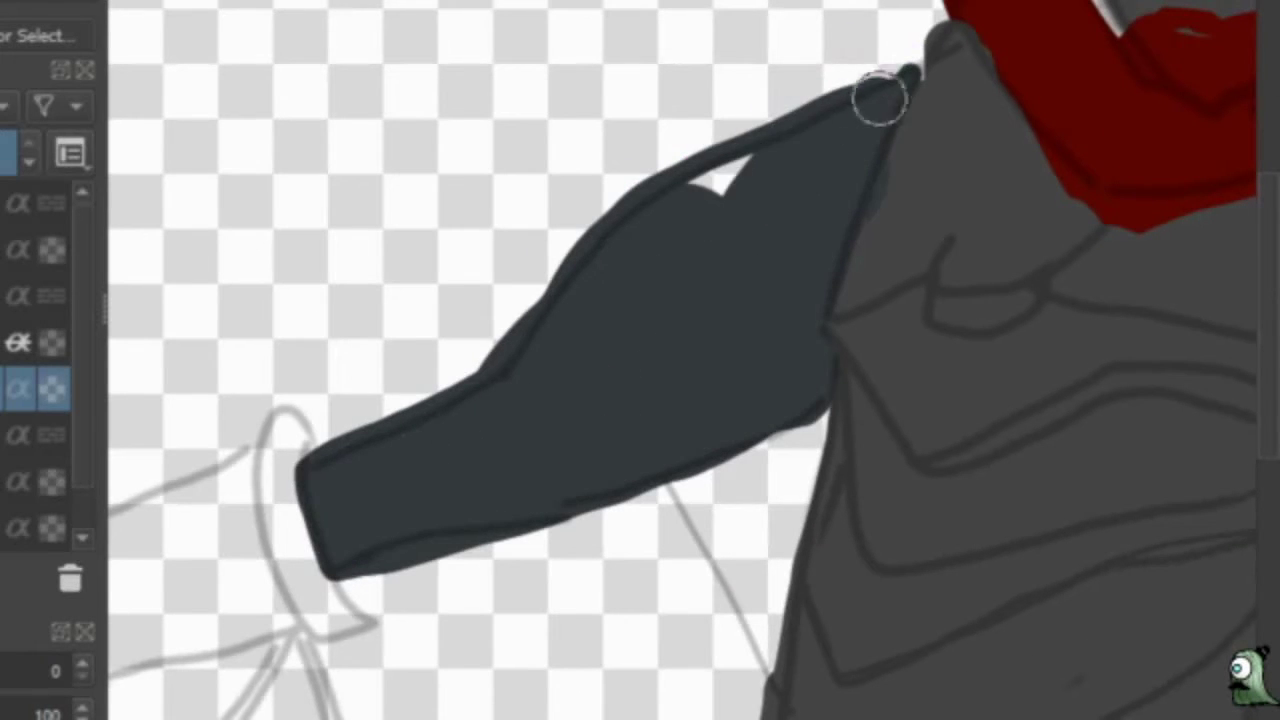
{"action": "left_click_drag", "start_coordinate": [728, 194], "coordinate": [1178, 44]}
Pick a dark olive brown and paint the cuff at the end of the slate sleeve.
{"action": "right_click", "coordinate": [654, 371]}
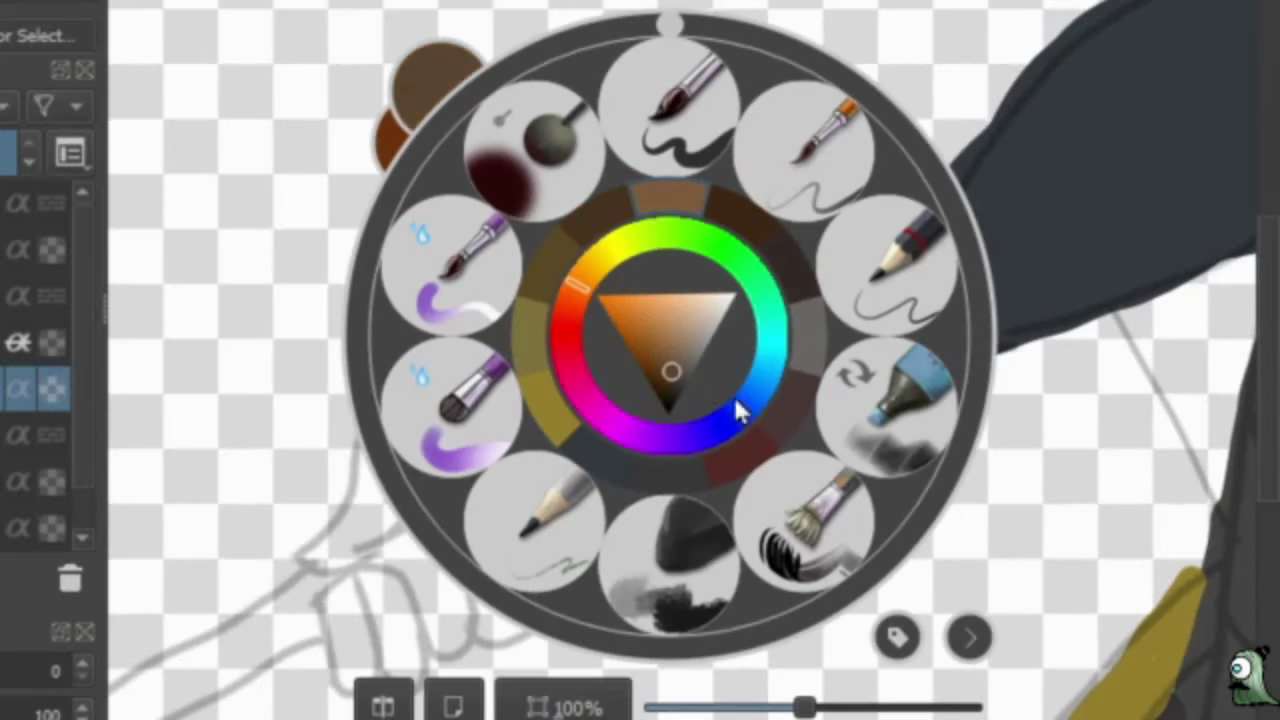
{"action": "left_click", "coordinate": [565, 186]}
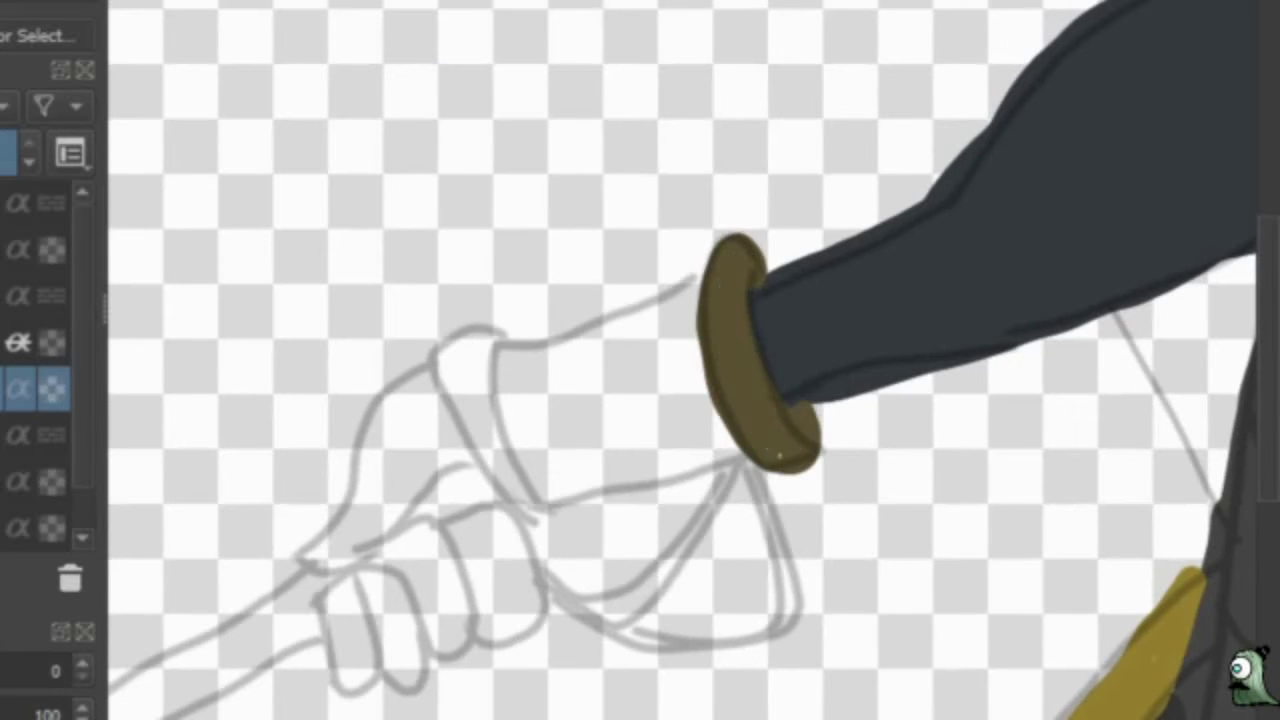
{"action": "scroll", "coordinate": [789, 389], "scroll_direction": "up", "scroll_amount": 5}
Fill the forearm bracer with dark brown and paint its wrist-side trim olive brown.
{"action": "right_click", "coordinate": [620, 425]}
{"action": "left_click", "coordinate": [593, 324]}
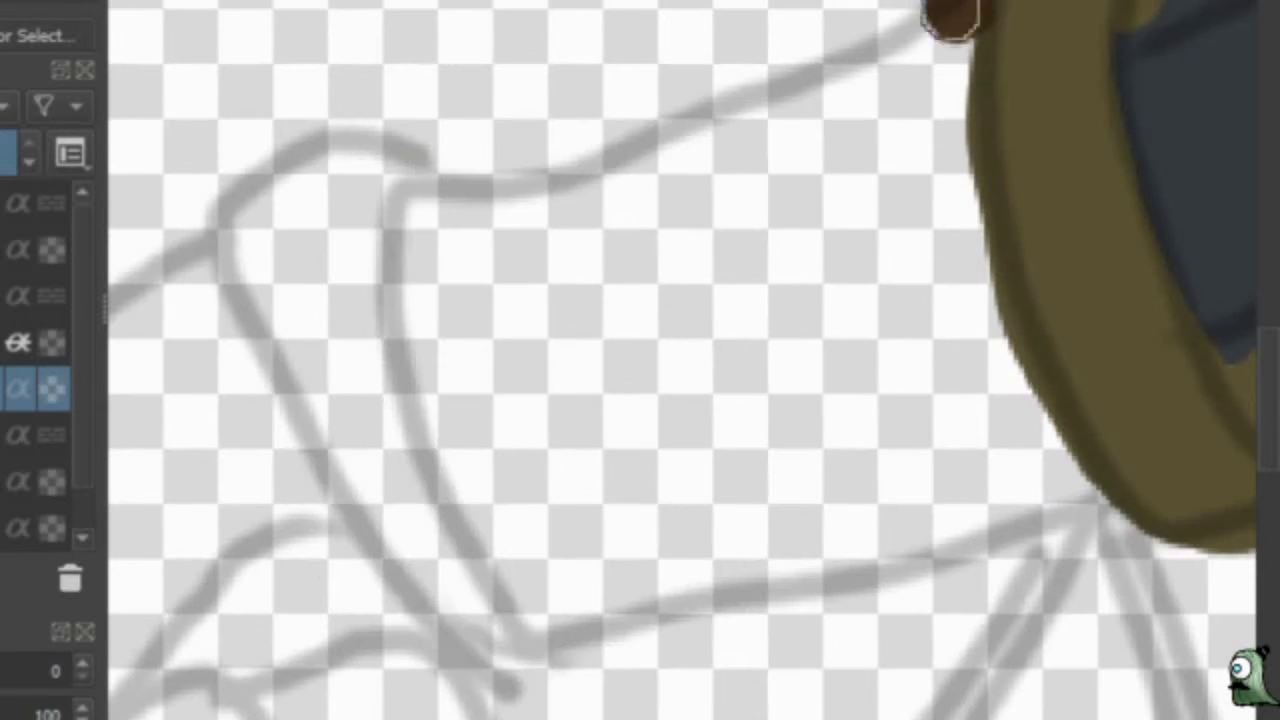
{"action": "mouse_move", "coordinate": [957, 14]}
{"action": "left_mouse_down"}
{"action": "mouse_move", "coordinate": [1066, 491]}
{"action": "mouse_move", "coordinate": [908, 466]}
{"action": "mouse_move", "coordinate": [683, 515]}
{"action": "mouse_move", "coordinate": [854, 129]}
{"action": "mouse_move", "coordinate": [483, 257]}
{"action": "mouse_move", "coordinate": [768, 413]}
{"action": "left_mouse_up"}
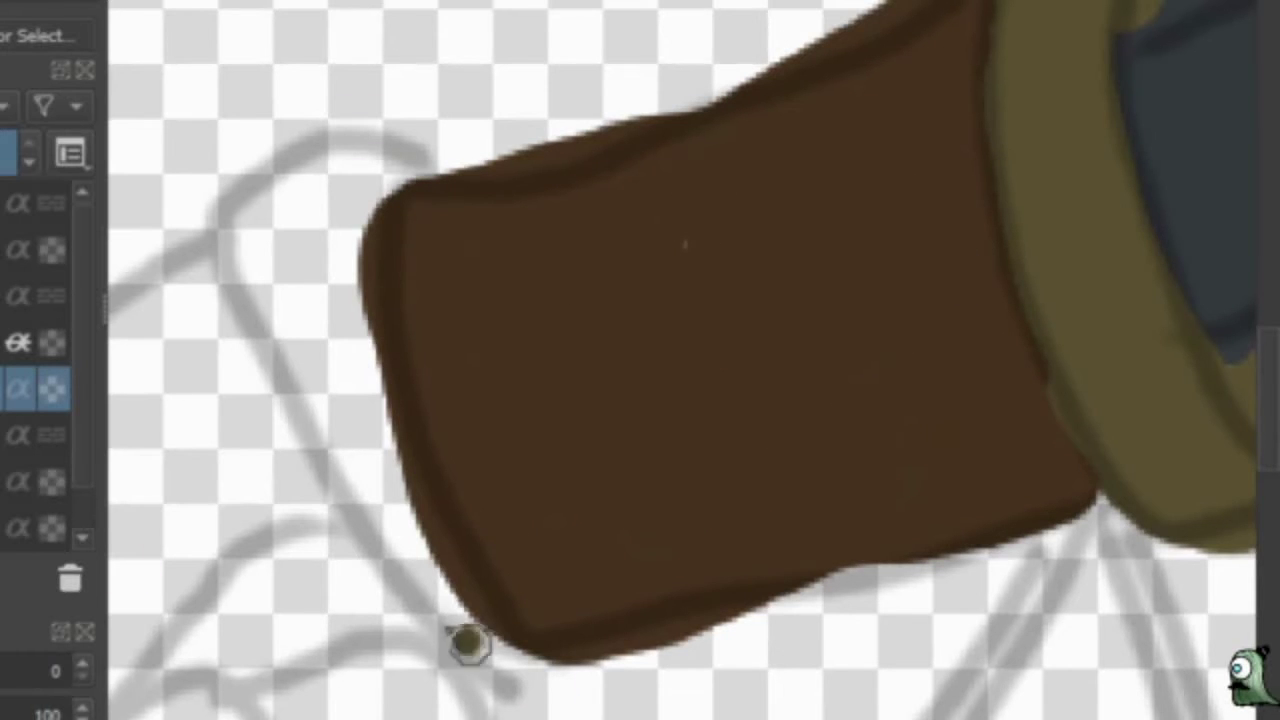
{"action": "mouse_move", "coordinate": [468, 645]}
{"action": "left_mouse_down"}
{"action": "mouse_move", "coordinate": [371, 363]}
{"action": "mouse_move", "coordinate": [389, 343]}
{"action": "left_mouse_up"}
{"action": "scroll", "coordinate": [389, 343], "scroll_direction": "down", "scroll_amount": 5}
{"action": "scroll", "coordinate": [389, 343], "scroll_direction": "up", "scroll_amount": 2}
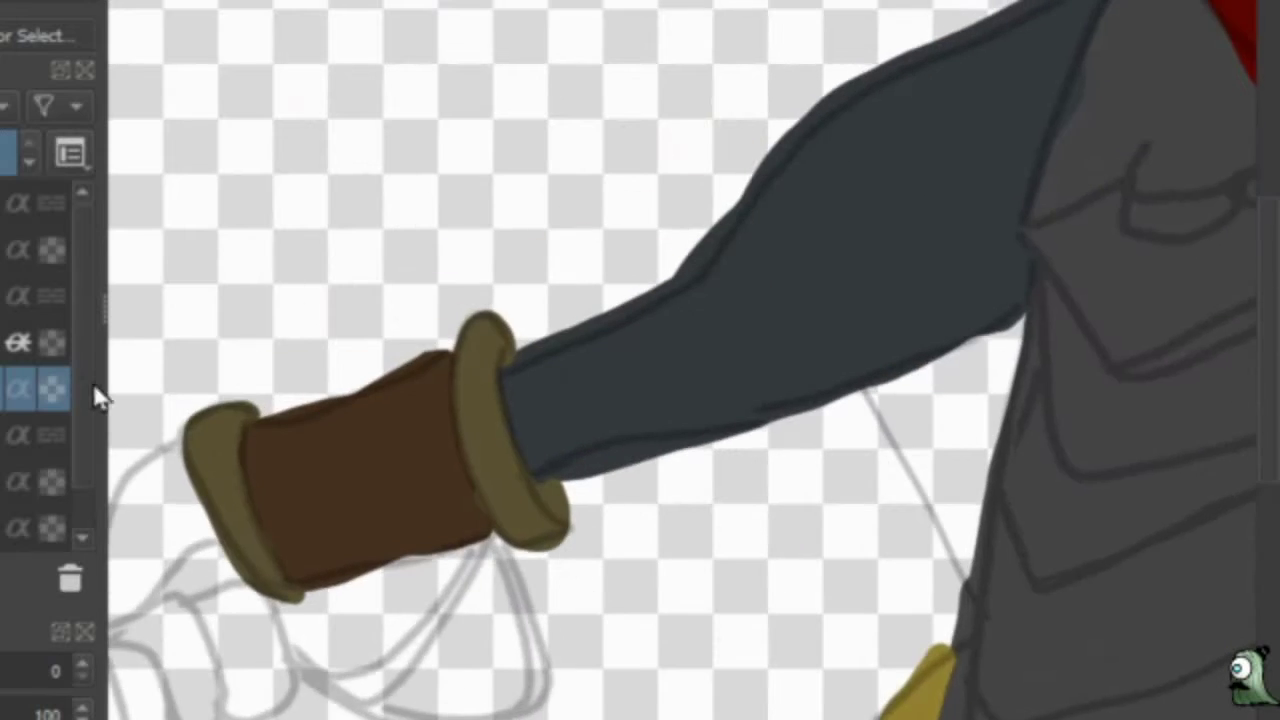
Pick a dark slate blue and repaint the staff arm's sleeve, widening its upper and lower edges.
{"action": "scroll", "coordinate": [597, 397], "scroll_direction": "up", "scroll_amount": 2}
{"action": "right_click", "coordinate": [594, 385]}
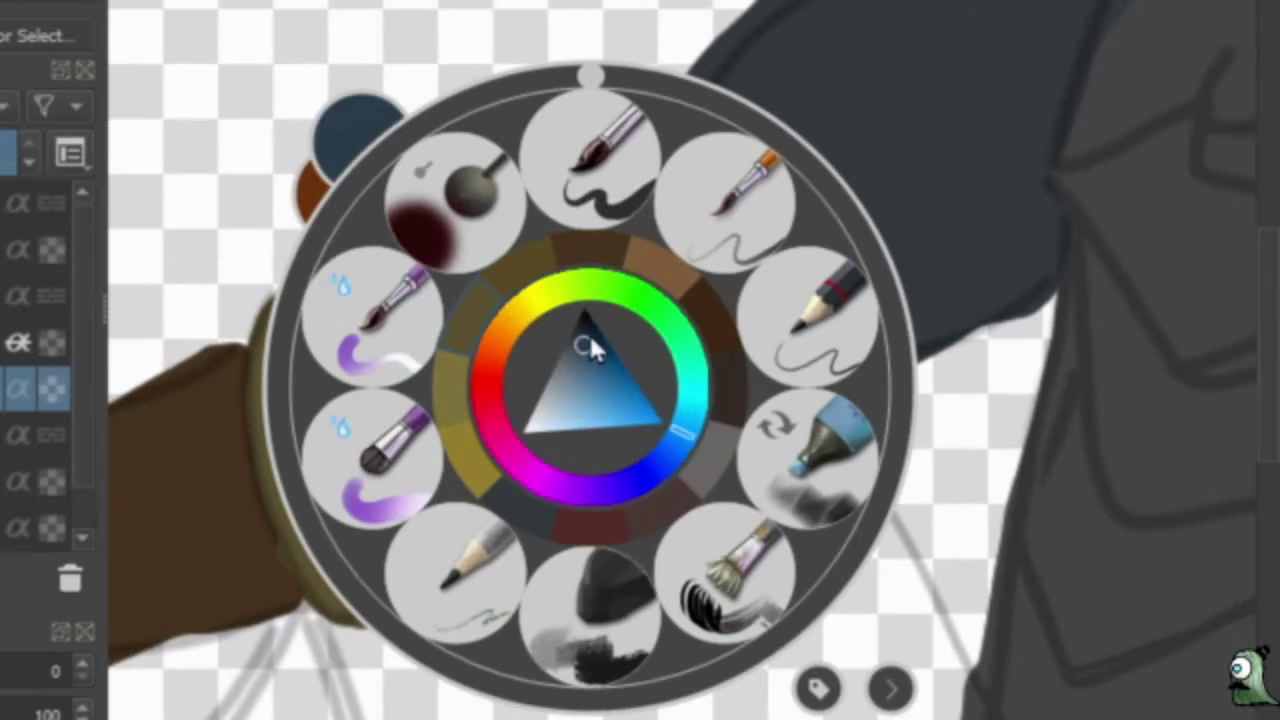
{"action": "left_click", "coordinate": [590, 345]}
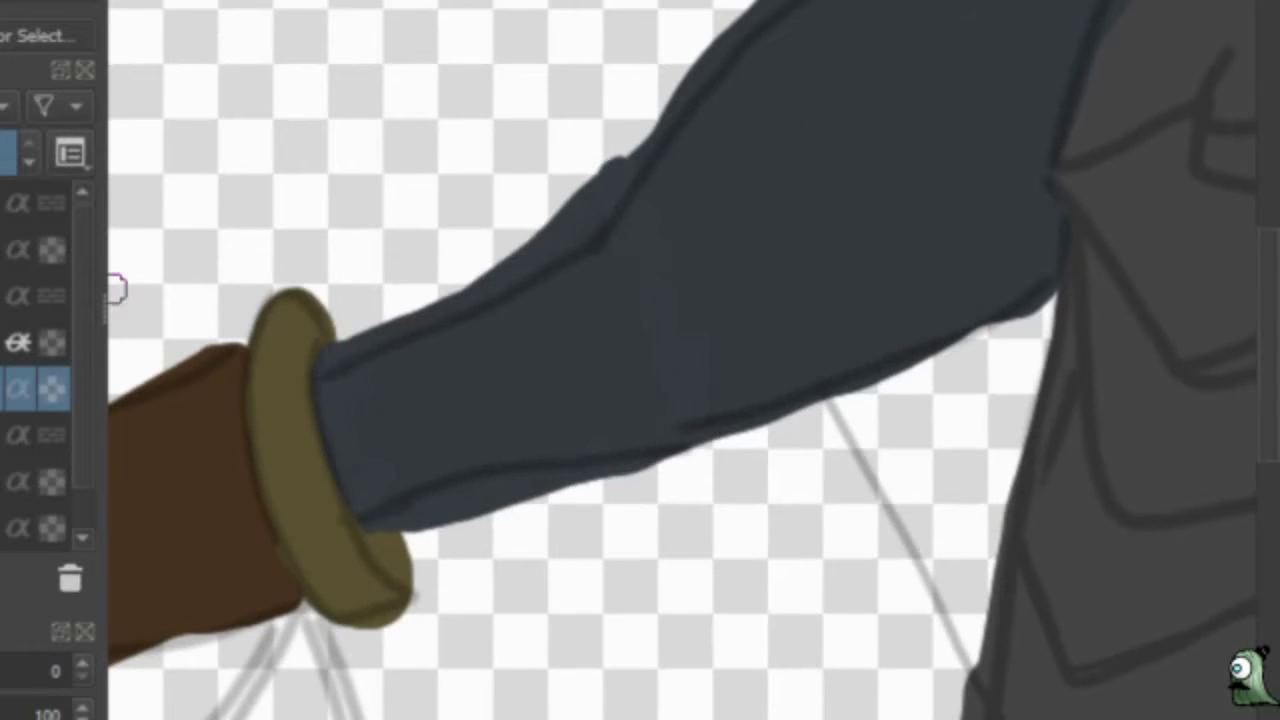
{"action": "left_click_drag", "start_coordinate": [400, 315], "coordinate": [573, 192]}
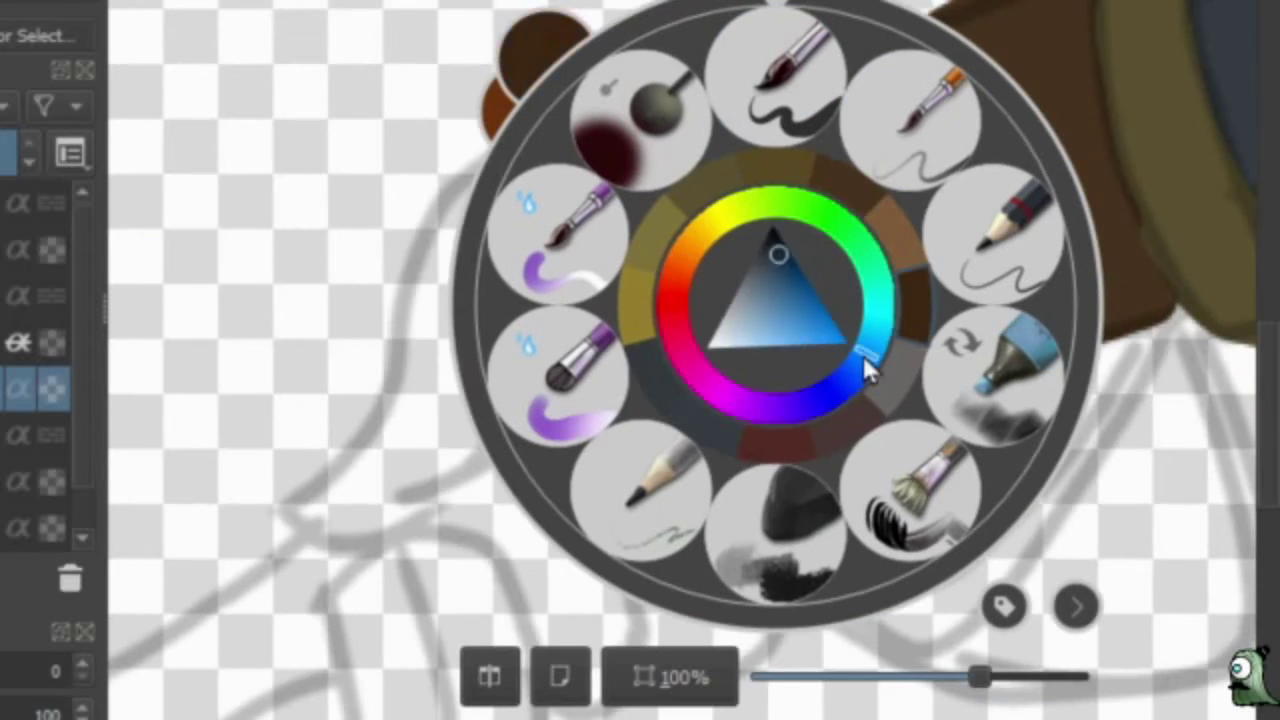
Pick a very dark brown and paint the back of the staff hand together with its thumb.
{"action": "left_click", "coordinate": [743, 340]}
{"action": "left_click", "coordinate": [809, 106]}
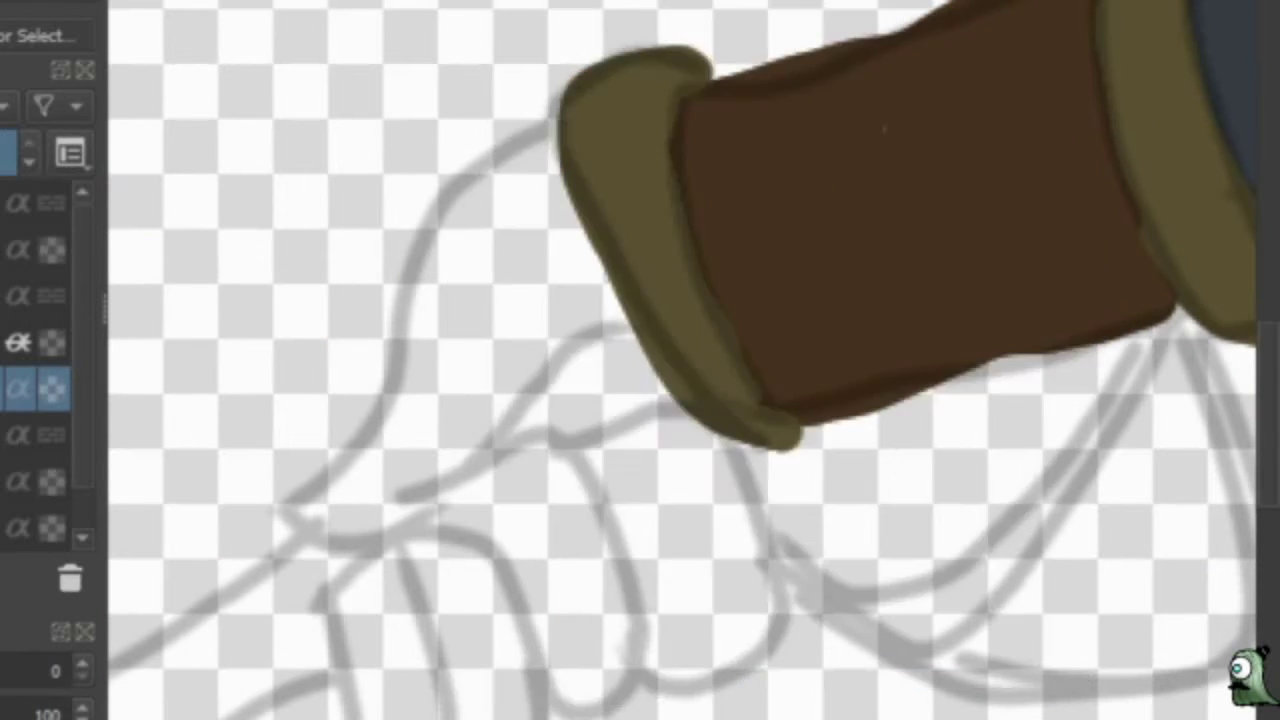
{"action": "mouse_move", "coordinate": [594, 316]}
{"action": "left_mouse_down"}
{"action": "mouse_move", "coordinate": [351, 520]}
{"action": "mouse_move", "coordinate": [500, 263]}
{"action": "mouse_move", "coordinate": [510, 320]}
{"action": "left_mouse_up"}
Pick a medium brown, undo the first stroke, and paint the finger nearest the thumb tip.
{"action": "right_click", "coordinate": [549, 435]}
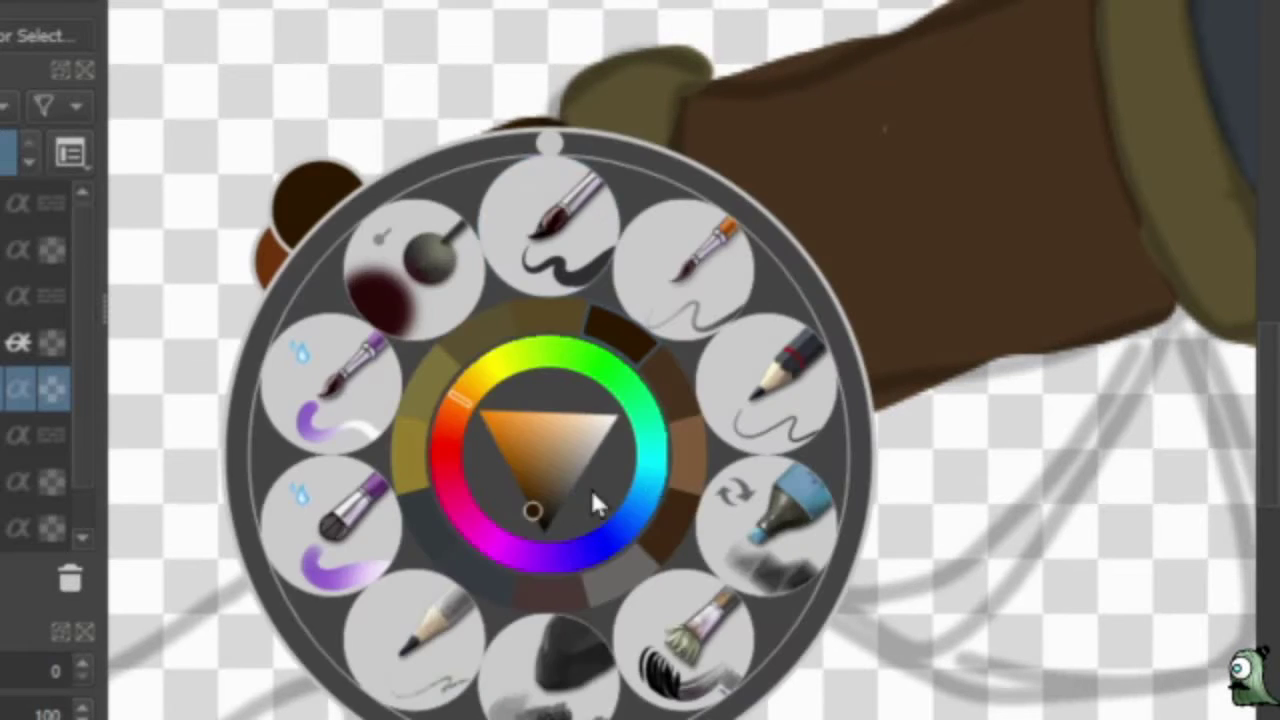
{"action": "left_click", "coordinate": [535, 490]}
{"action": "mouse_move", "coordinate": [343, 590]}
{"action": "left_mouse_down"}
{"action": "mouse_move", "coordinate": [371, 700]}
{"action": "mouse_move", "coordinate": [360, 705]}
{"action": "left_mouse_up"}
{"action": "key", "text": "ctrl+z"}
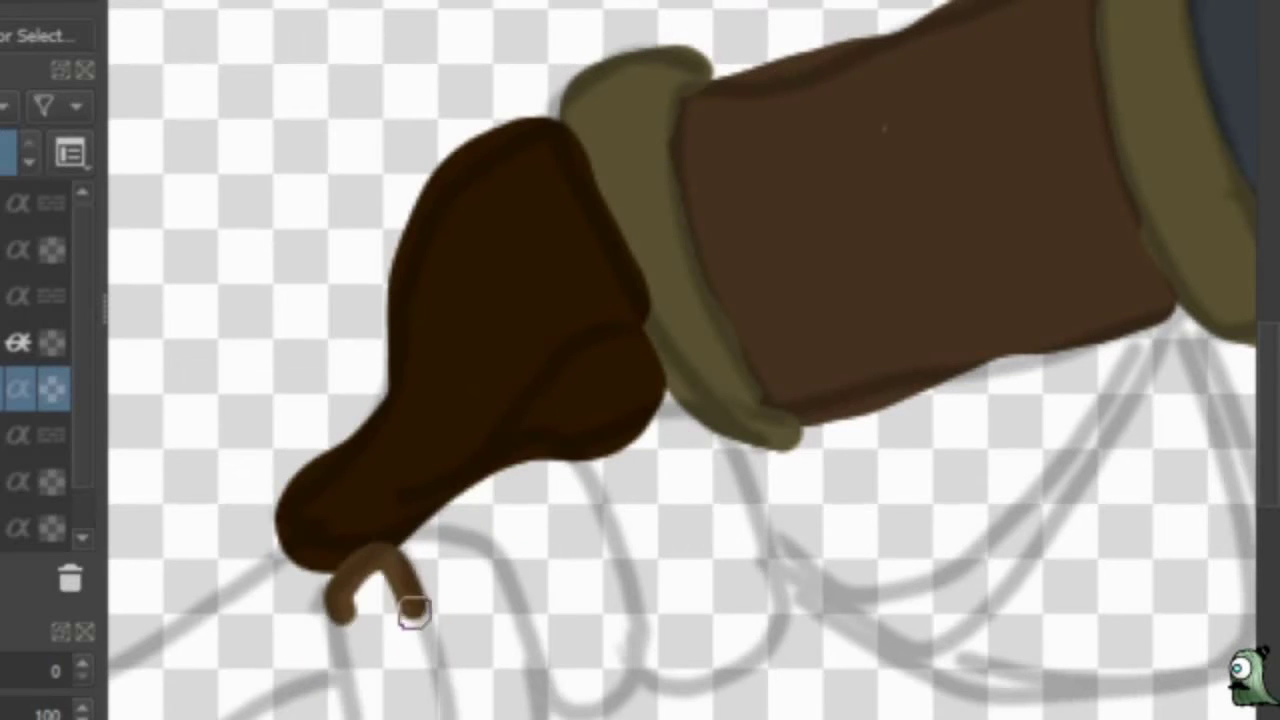
{"action": "right_click", "coordinate": [383, 615]}
Pick a greyish brown, undo the first stroke, and paint the second finger of the staff hand.
{"action": "right_click", "coordinate": [472, 515]}
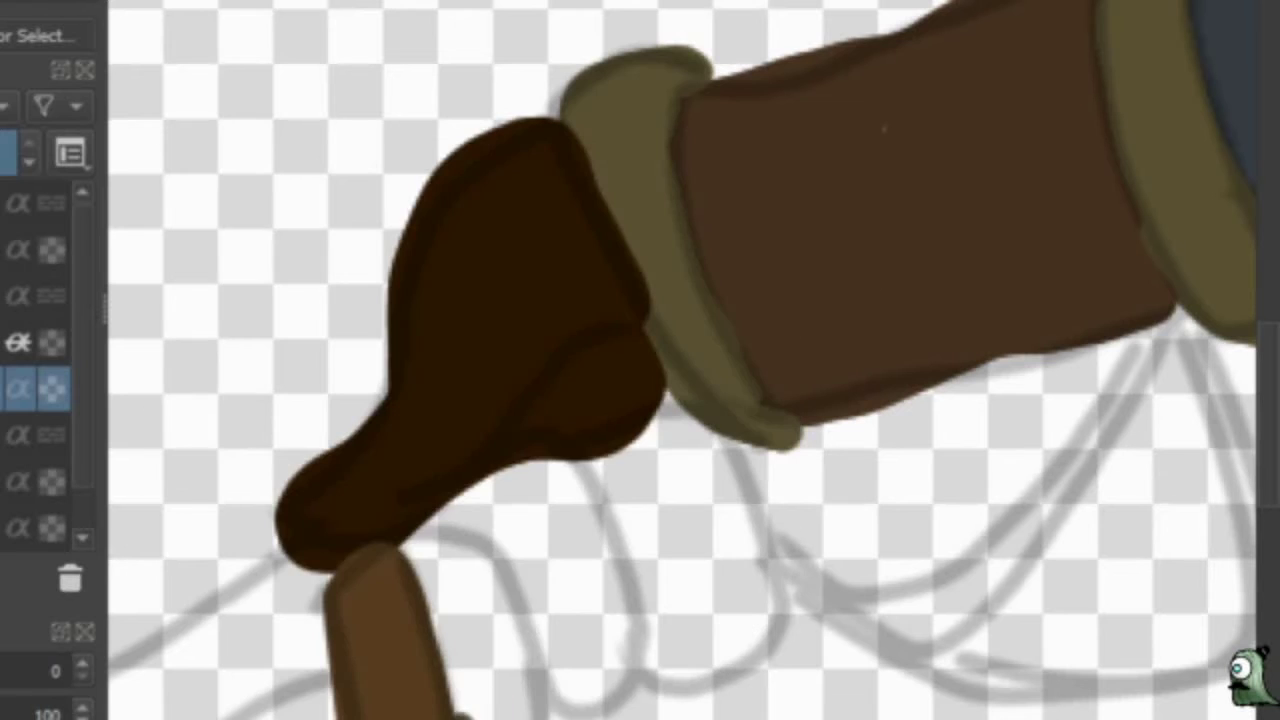
{"action": "left_click_drag", "start_coordinate": [490, 690], "coordinate": [434, 586]}
{"action": "key", "text": "ctrl+z"}
{"action": "left_click_drag", "start_coordinate": [446, 629], "coordinate": [450, 545]}
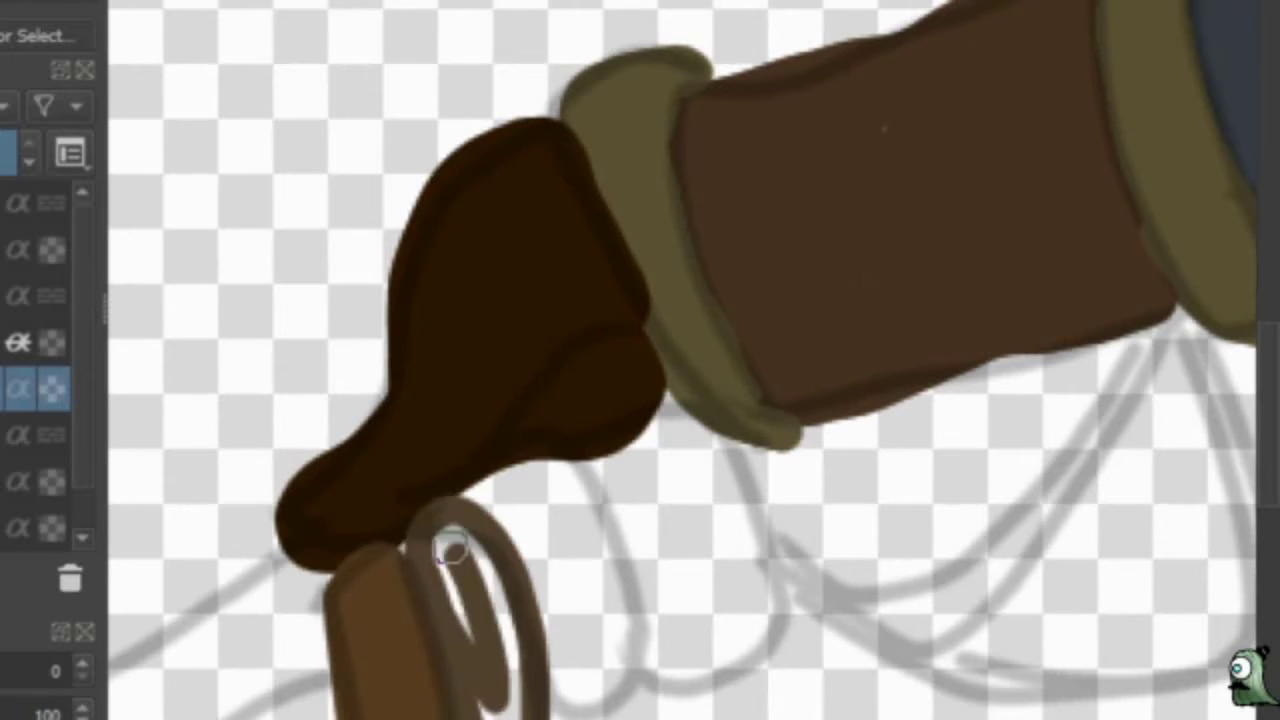
Pick a dark brown, undo the first stroke, and paint the third finger of the staff hand.
{"action": "right_click", "coordinate": [428, 465]}
{"action": "right_click", "coordinate": [466, 509]}
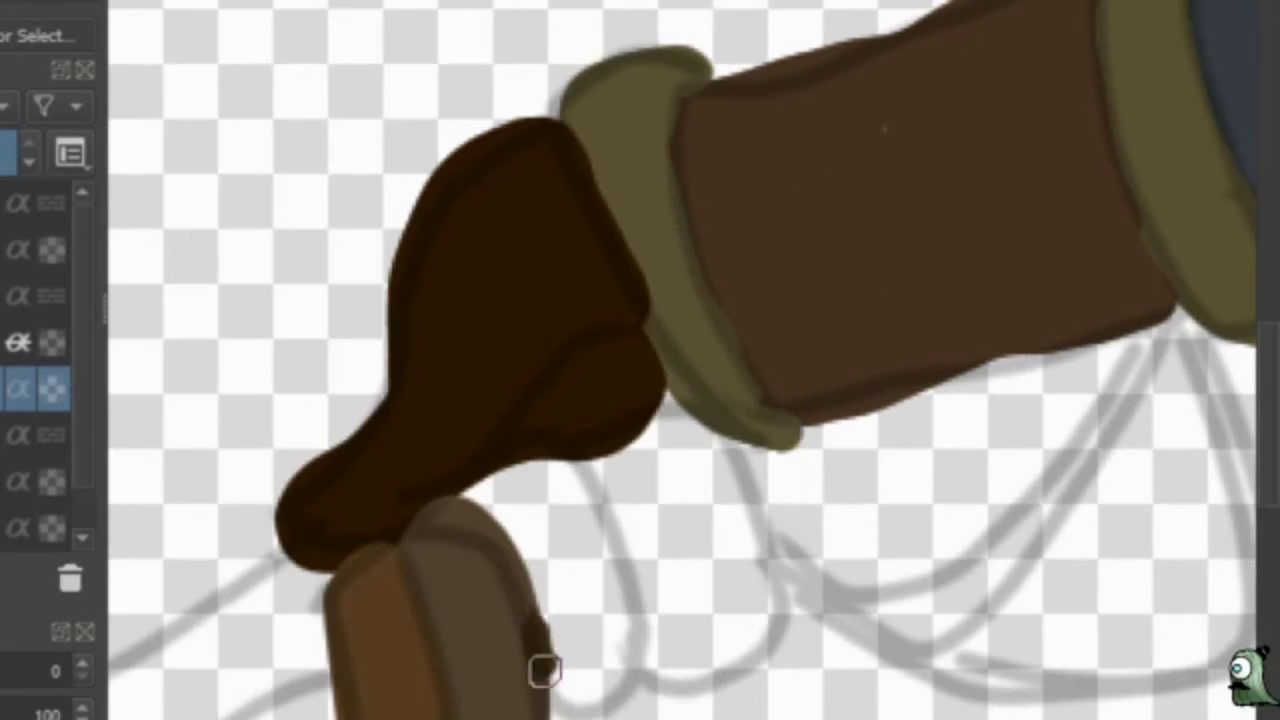
{"action": "left_click_drag", "start_coordinate": [543, 666], "coordinate": [471, 543]}
{"action": "key", "text": "ctrl+z"}
{"action": "mouse_move", "coordinate": [572, 700]}
{"action": "left_mouse_down"}
{"action": "mouse_move", "coordinate": [517, 514]}
{"action": "mouse_move", "coordinate": [600, 690]}
{"action": "left_mouse_up"}
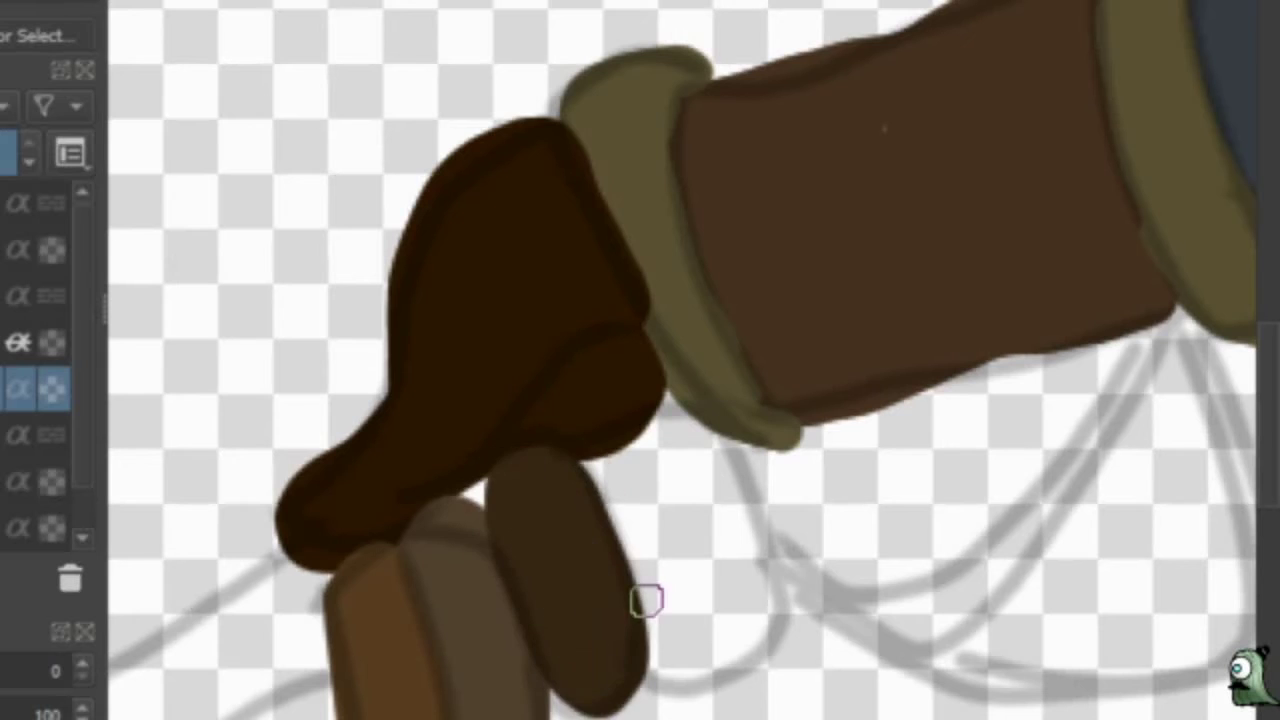
Pick a near-black grey, outline the staff hand's fourth finger below the wrist trim, and fill its interior.
{"action": "right_click", "coordinate": [654, 517]}
{"action": "right_click", "coordinate": [638, 583]}
{"action": "left_click_drag", "start_coordinate": [678, 413], "coordinate": [650, 600]}
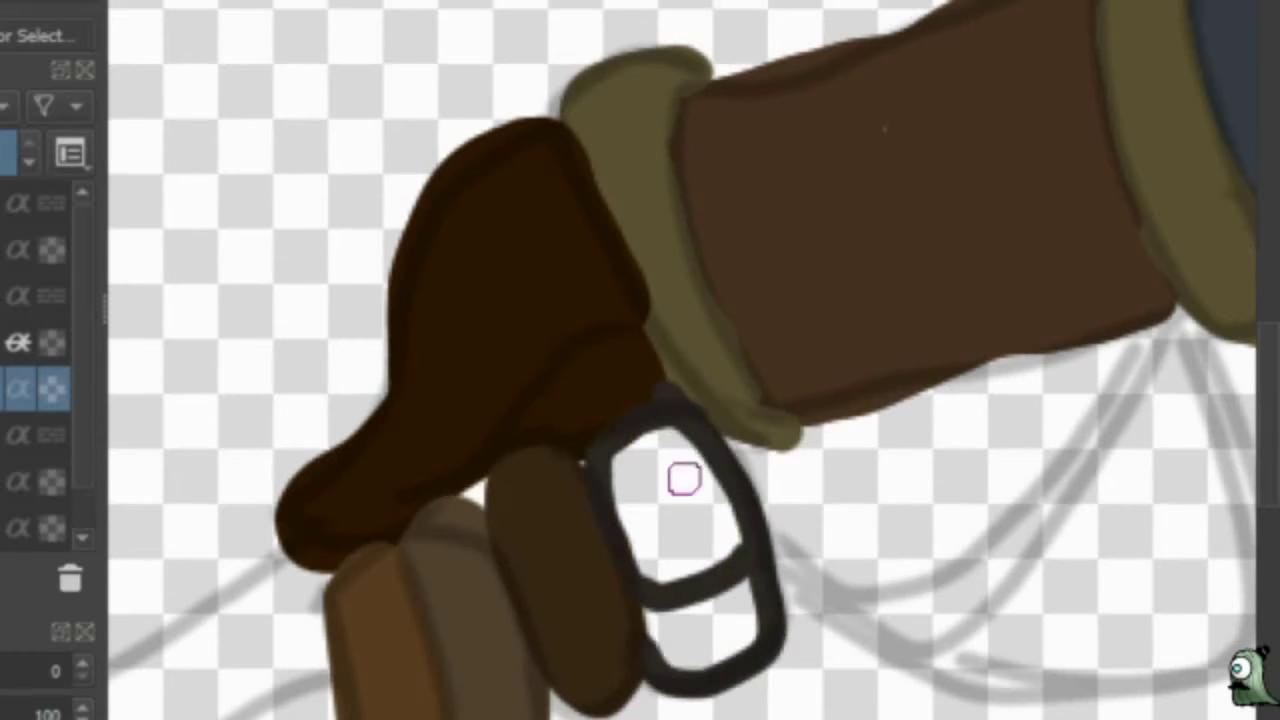
{"action": "left_click", "coordinate": [665, 530]}
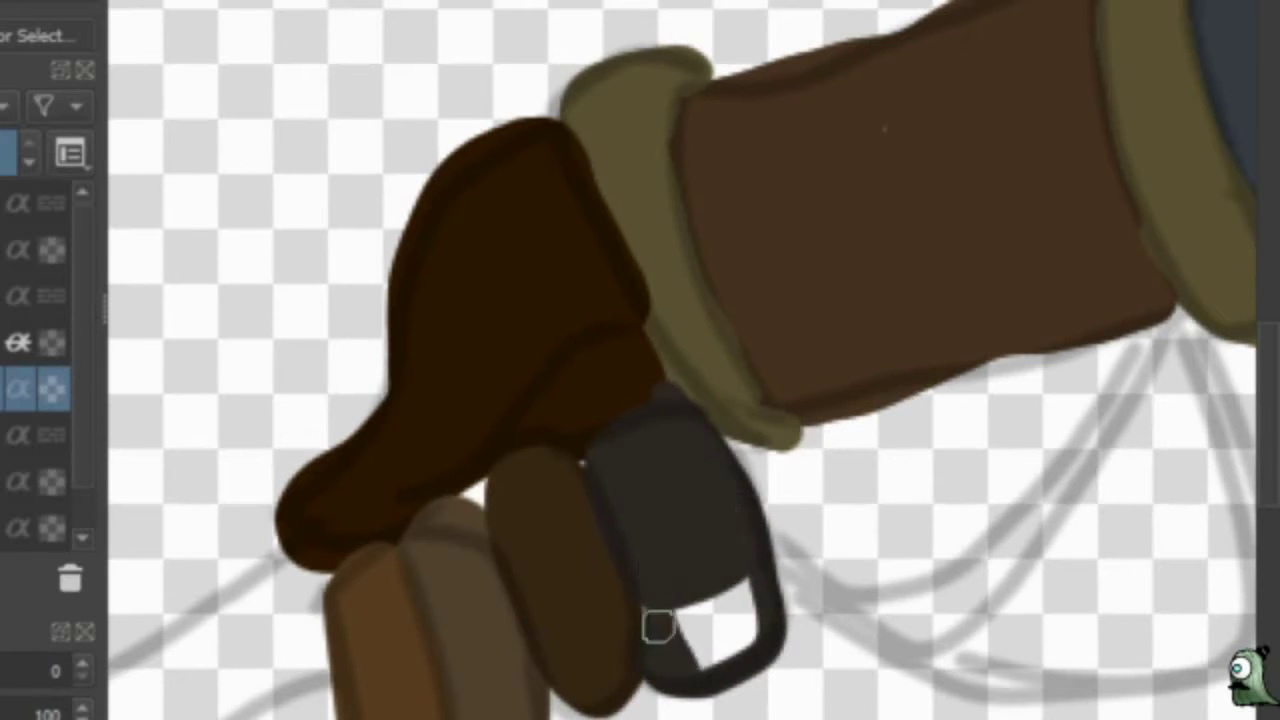
{"action": "right_click", "coordinate": [651, 560]}
{"action": "left_click", "coordinate": [749, 506]}
{"action": "right_click", "coordinate": [618, 515]}
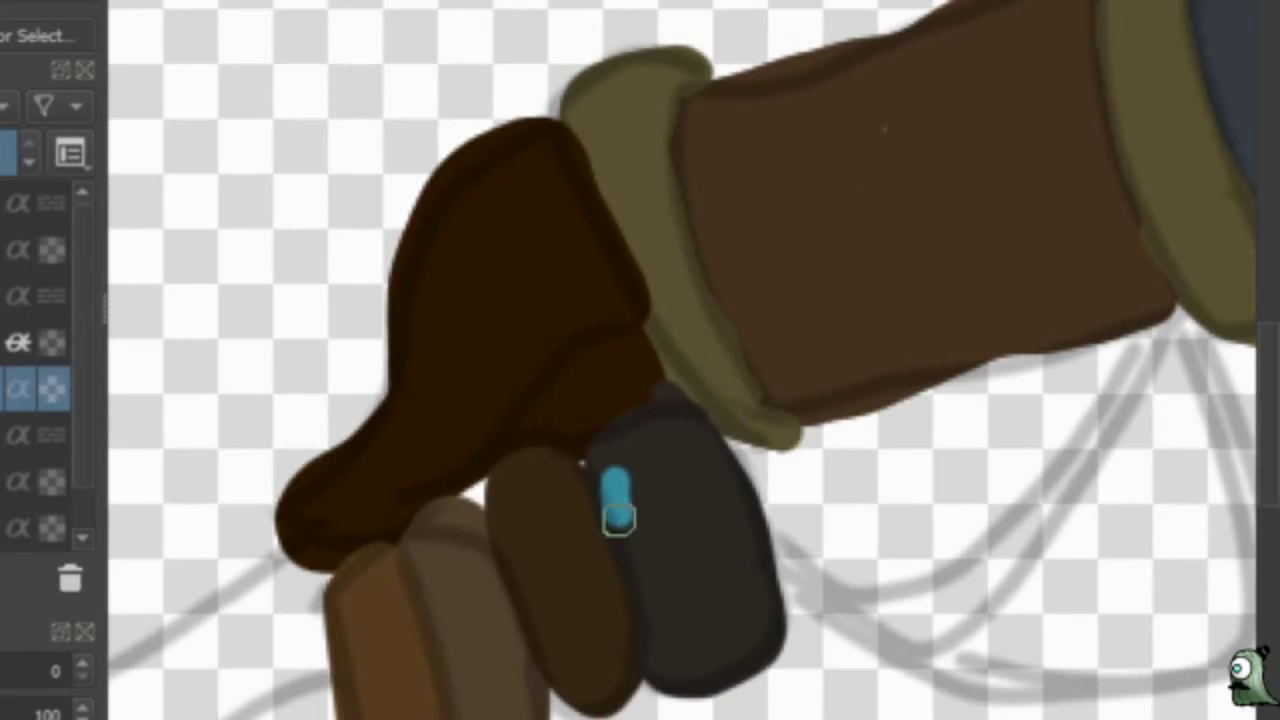
{"action": "left_click", "coordinate": [643, 600]}
{"action": "key", "text": "ctrl+z"}
{"action": "key", "text": "ctrl+z"}
Pick a dark slate grey and paint the piece of staff showing between the back of the hand and the fingers.
{"action": "right_click", "coordinate": [771, 414]}
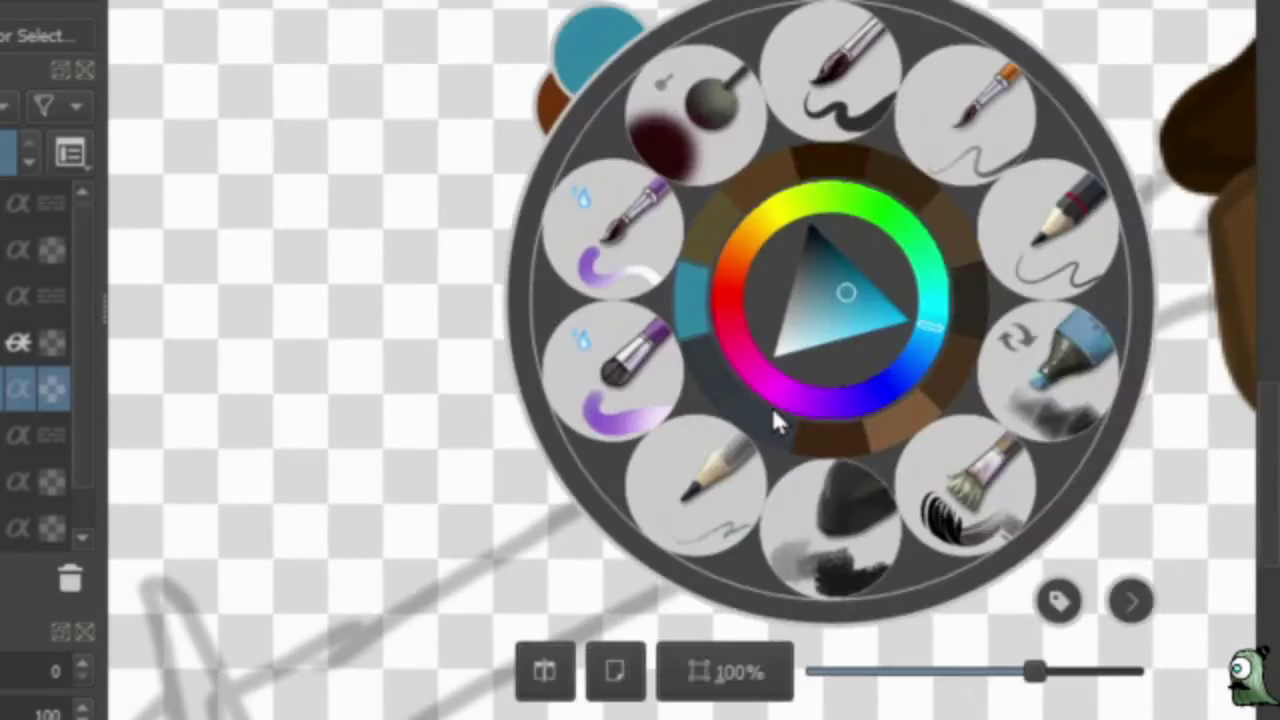
{"action": "right_click", "coordinate": [614, 229]}
{"action": "scroll", "coordinate": [938, 111], "scroll_direction": "up", "scroll_amount": 5}
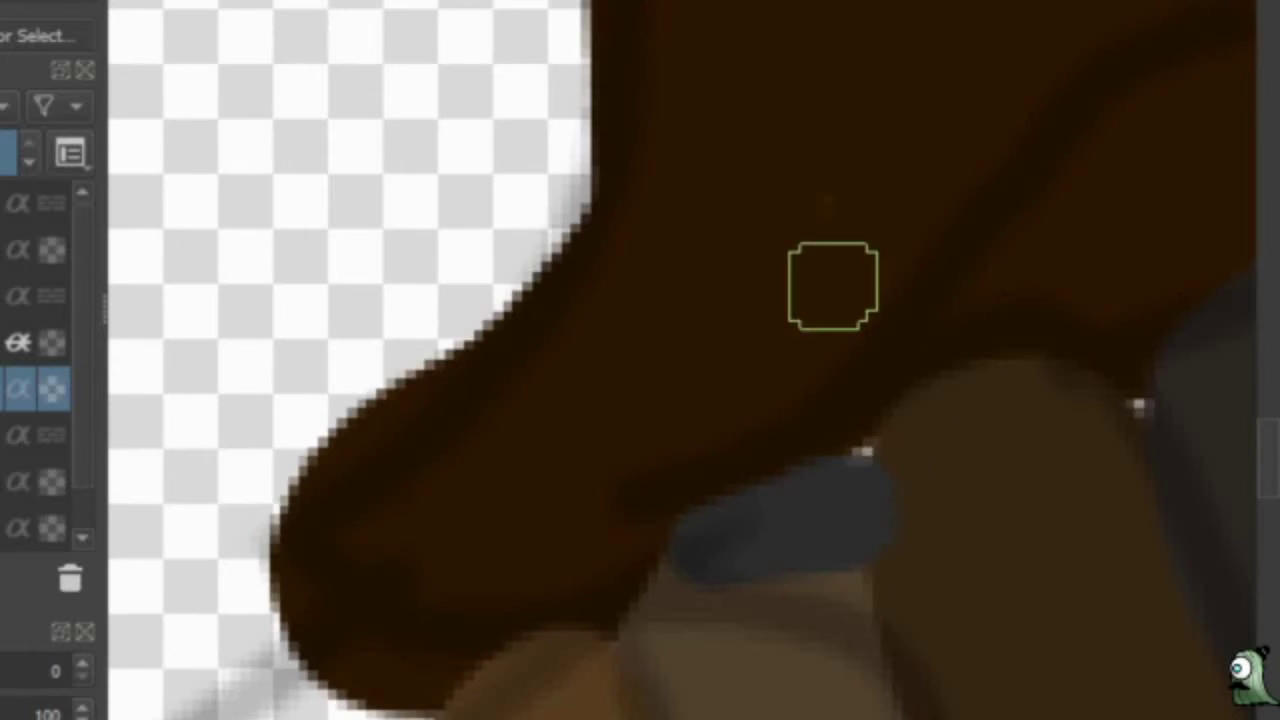
Outline the staff shaft from the hand down to the guard in dark grey, fill it, and paint over the remaining gaps.
{"action": "scroll", "coordinate": [1142, 57], "scroll_direction": "down", "scroll_amount": 5}
{"action": "mouse_move", "coordinate": [1089, 50]}
{"action": "left_mouse_down"}
{"action": "mouse_move", "coordinate": [449, 354]}
{"action": "mouse_move", "coordinate": [383, 414]}
{"action": "mouse_move", "coordinate": [786, 277]}
{"action": "mouse_move", "coordinate": [1078, 133]}
{"action": "left_mouse_up"}
{"action": "key", "text": "f"}
{"action": "left_click", "coordinate": [1040, 100]}
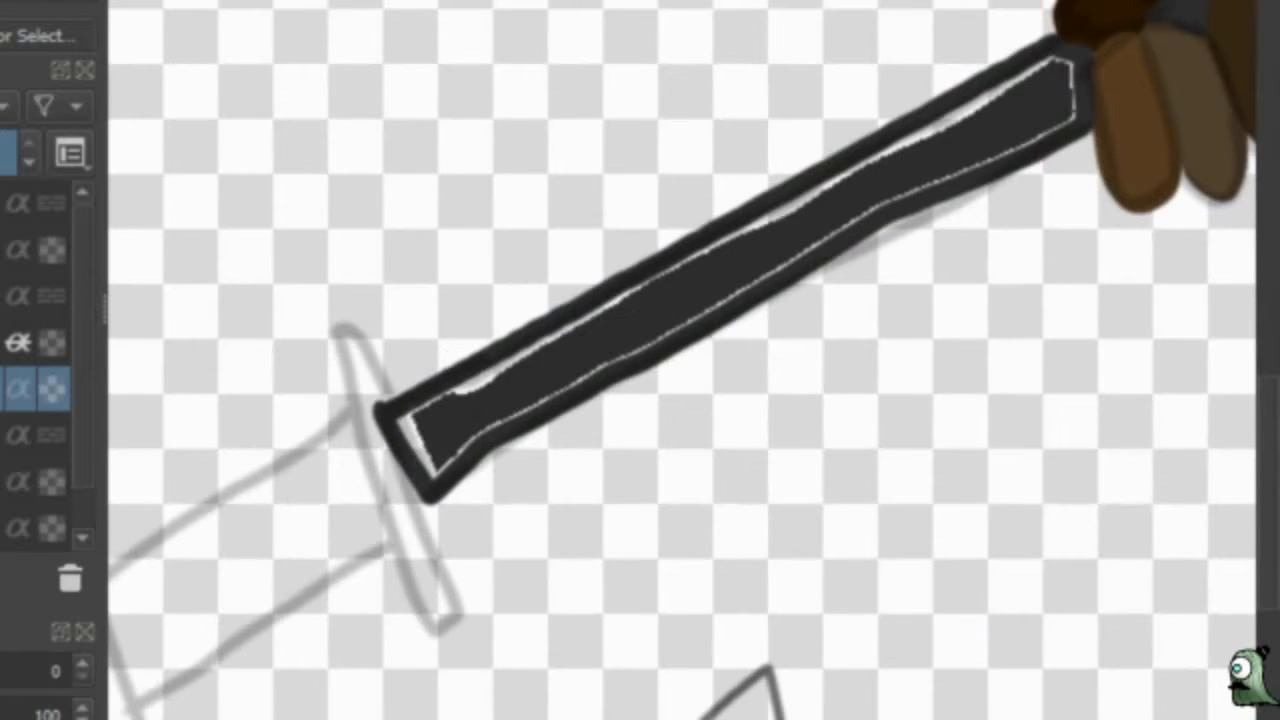
{"action": "key", "text": "b"}
{"action": "mouse_move", "coordinate": [613, 362]}
{"action": "left_mouse_down"}
{"action": "mouse_move", "coordinate": [466, 423]}
{"action": "mouse_move", "coordinate": [629, 309]}
{"action": "mouse_move", "coordinate": [560, 437]}
{"action": "left_mouse_up"}
{"action": "scroll", "coordinate": [857, 300], "scroll_direction": "up", "scroll_amount": 2}
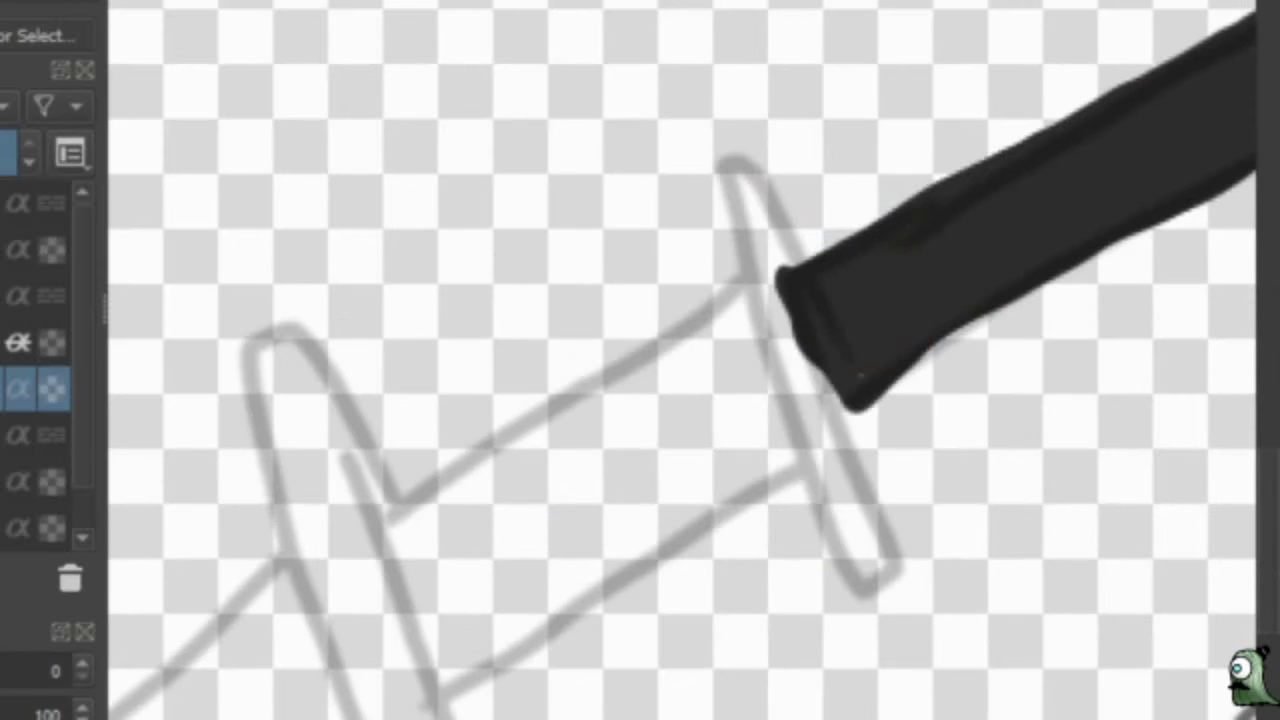
Paint the staff's near-black grip between dark slate-teal guards and block in its curved head in very dark teal.
{"action": "mouse_move", "coordinate": [790, 290]}
{"action": "left_mouse_down"}
{"action": "mouse_move", "coordinate": [857, 500]}
{"action": "mouse_move", "coordinate": [837, 509]}
{"action": "left_mouse_up"}
{"action": "mouse_move", "coordinate": [270, 365]}
{"action": "left_mouse_down"}
{"action": "mouse_move", "coordinate": [396, 660]}
{"action": "mouse_move", "coordinate": [271, 377]}
{"action": "left_mouse_up"}
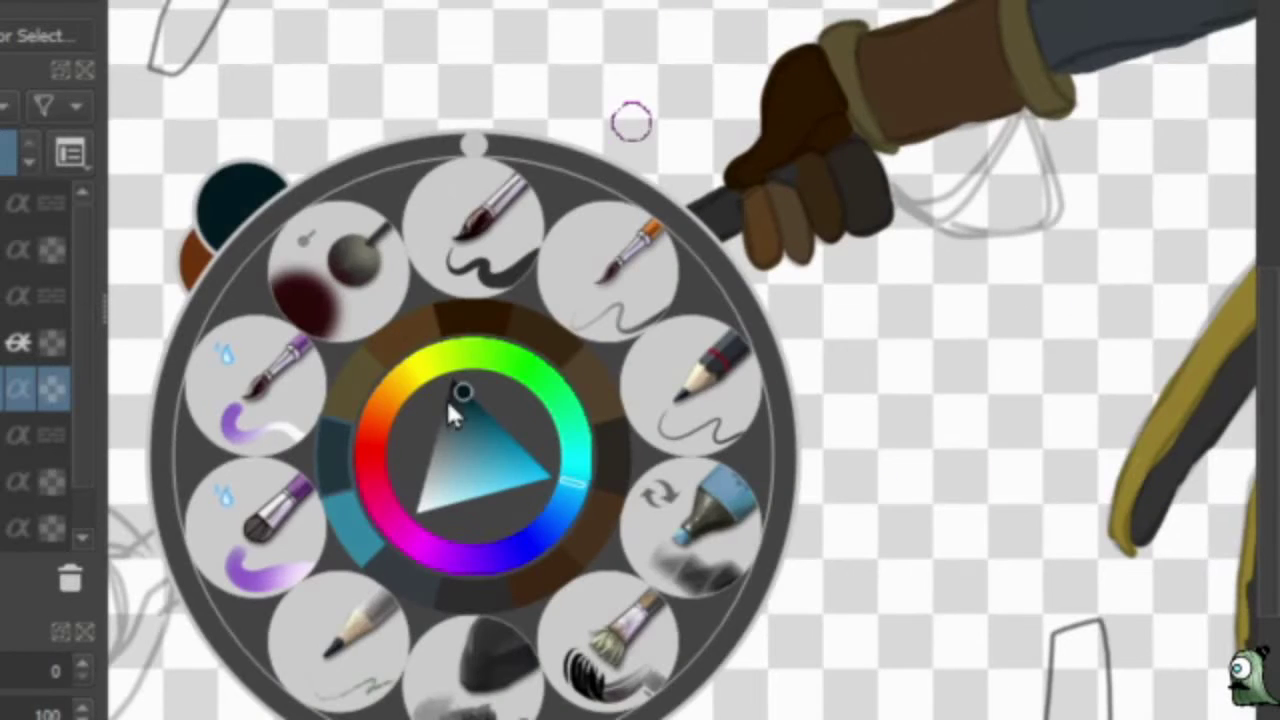
{"action": "left_click", "coordinate": [585, 63]}
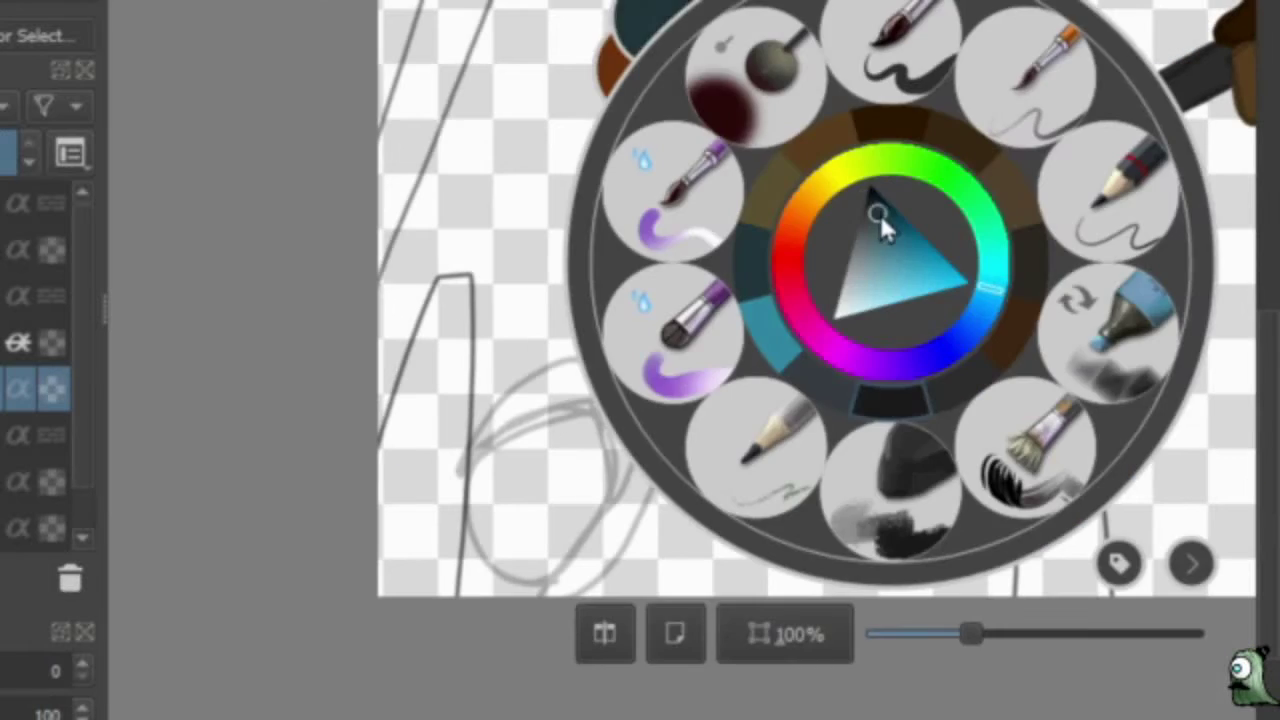
{"action": "left_click", "coordinate": [880, 214]}
{"action": "mouse_move", "coordinate": [720, 330]}
{"action": "left_mouse_down"}
{"action": "mouse_move", "coordinate": [737, 357]}
{"action": "mouse_move", "coordinate": [545, 575]}
{"action": "mouse_move", "coordinate": [488, 432]}
{"action": "left_mouse_up"}
Paint the orb in the staff head bright cyan and cover its centre with very pale cyan.
{"action": "right_click", "coordinate": [663, 366]}
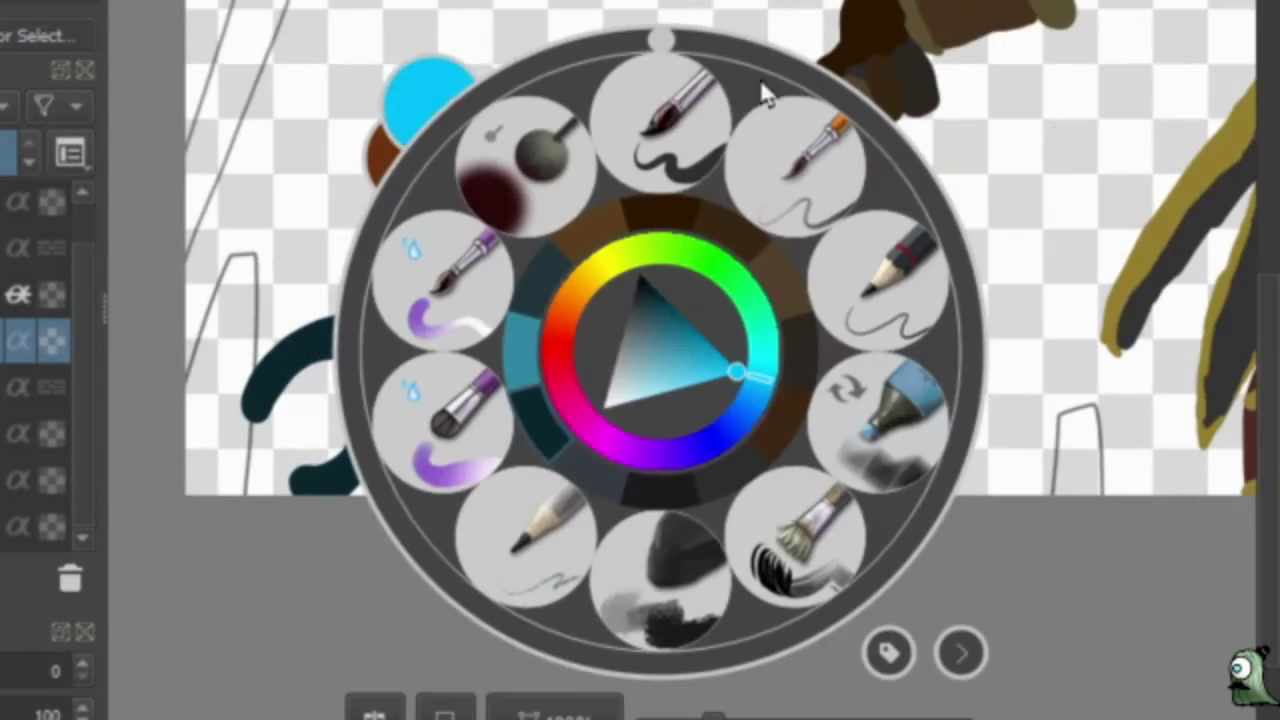
{"action": "left_click", "coordinate": [355, 322]}
{"action": "right_click", "coordinate": [460, 350]}
{"action": "mouse_move", "coordinate": [405, 398]}
{"action": "left_mouse_down"}
{"action": "mouse_move", "coordinate": [440, 345]}
{"action": "mouse_move", "coordinate": [428, 322]}
{"action": "left_mouse_up"}
{"action": "left_click", "coordinate": [388, 343]}
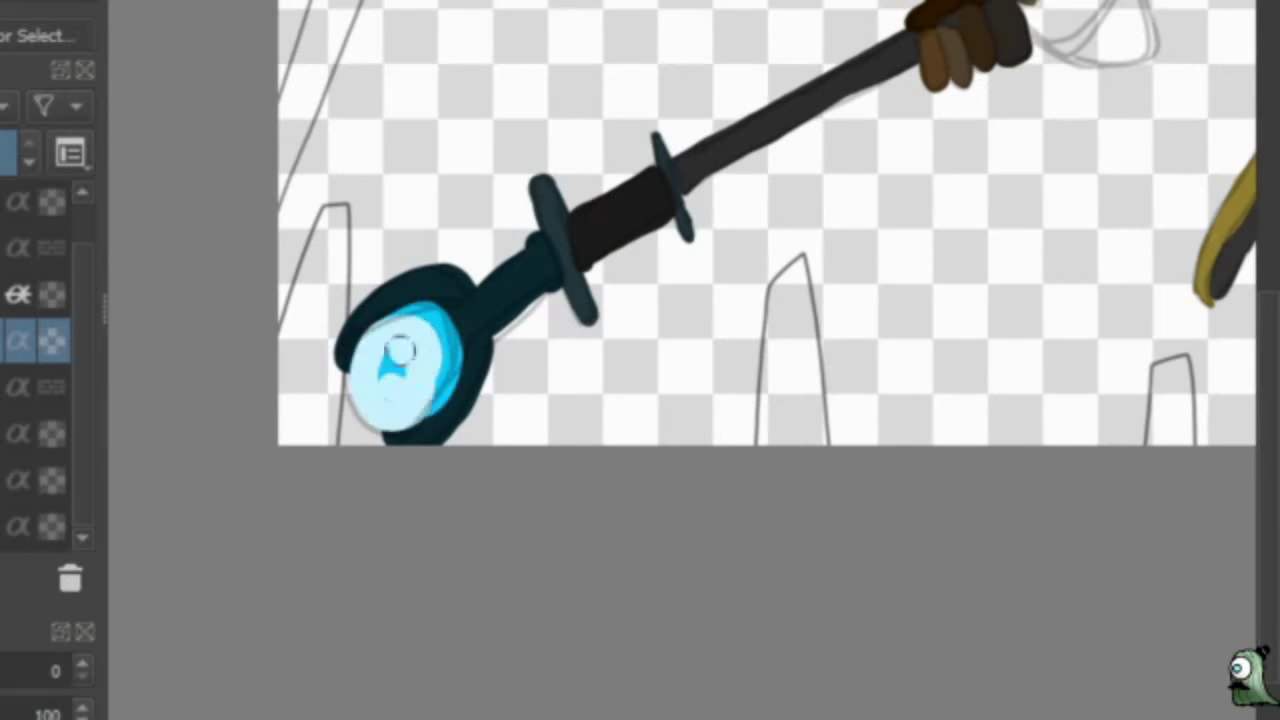
Switch to the layer above and try a dark stroke across the chest with a rough textured brush.
{"action": "scroll", "coordinate": [430, 330], "scroll_direction": "down", "scroll_amount": 3}
{"action": "scroll", "coordinate": [500, 300], "scroll_direction": "up", "scroll_amount": 2}
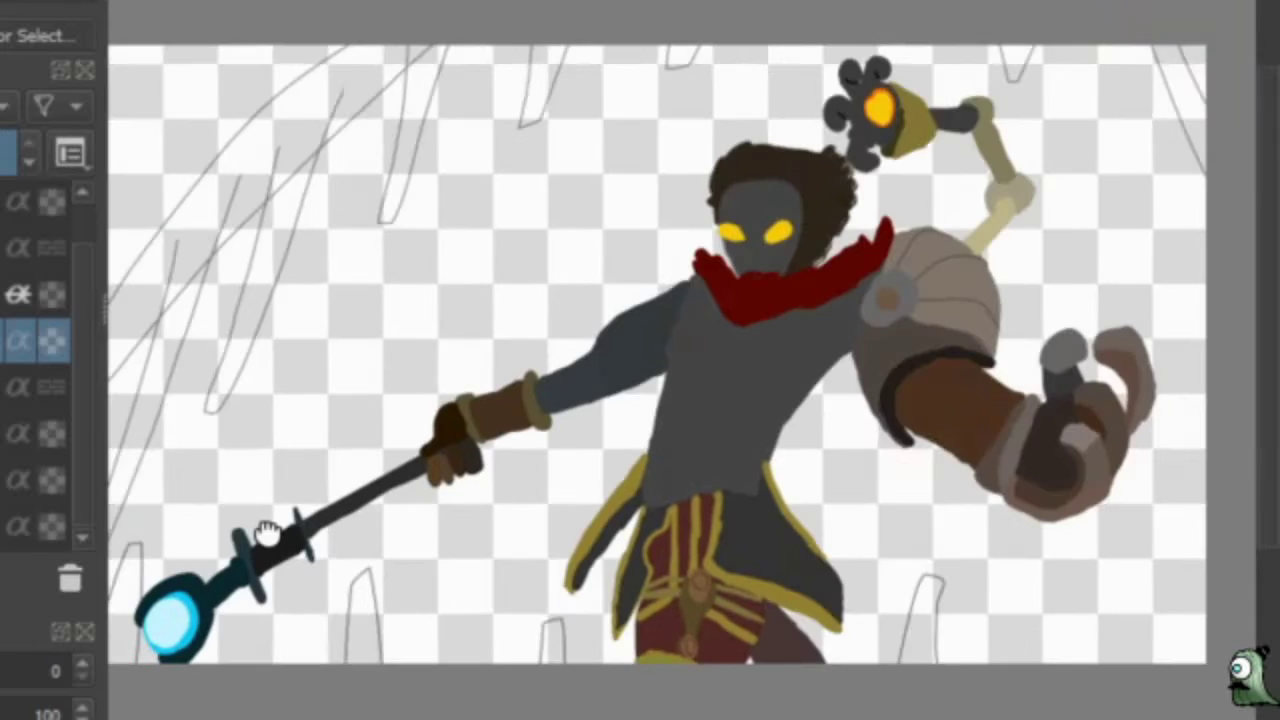
{"action": "scroll", "coordinate": [569, 271], "scroll_direction": "down", "scroll_amount": 2}
{"action": "scroll", "coordinate": [600, 290], "scroll_direction": "up", "scroll_amount": 4}
{"action": "scroll", "coordinate": [612, 294], "scroll_direction": "down", "scroll_amount": 2}
{"action": "scroll", "coordinate": [137, 320], "scroll_direction": "up", "scroll_amount": 2}
{"action": "right_click", "coordinate": [766, 294]}
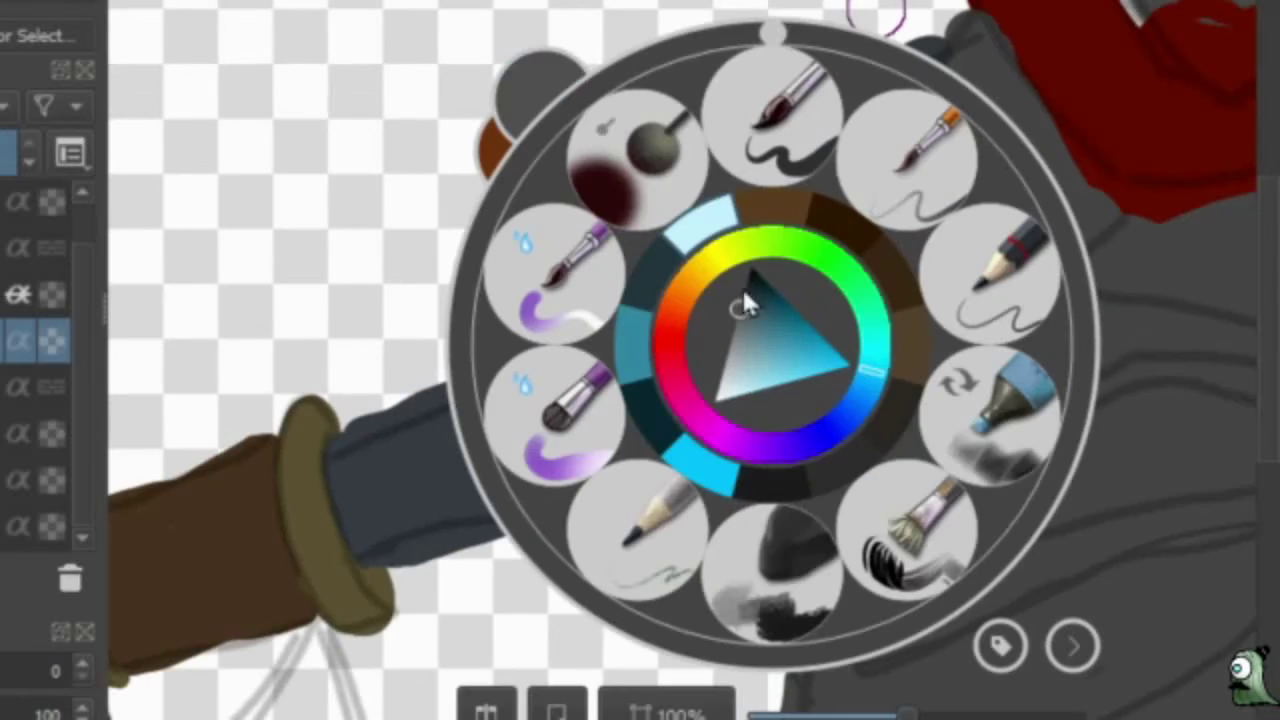
{"action": "scroll", "coordinate": [766, 294], "scroll_direction": "up", "scroll_amount": 2}
{"action": "right_click", "coordinate": [749, 257]}
{"action": "scroll", "coordinate": [749, 257], "scroll_direction": "up", "scroll_amount": 3}
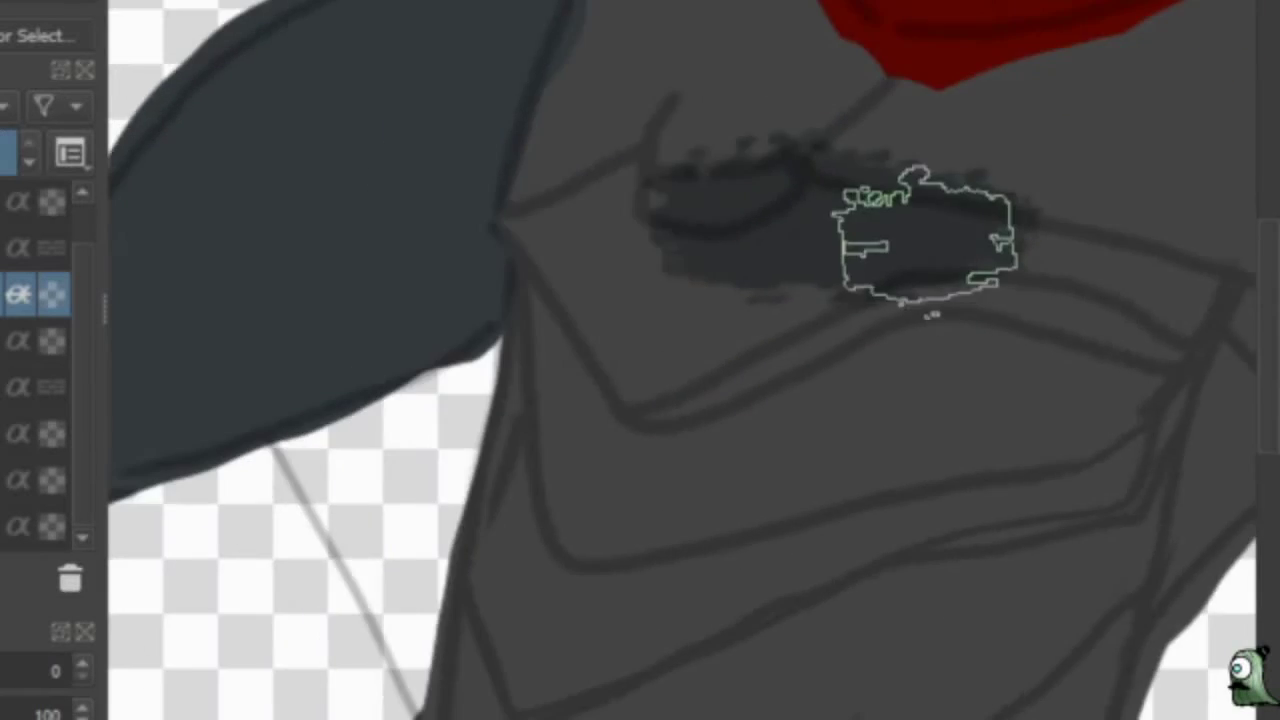
{"action": "scroll", "coordinate": [737, 186], "scroll_direction": "down", "scroll_amount": 3}
{"action": "scroll", "coordinate": [737, 186], "scroll_direction": "up", "scroll_amount": 3}
Choose a soft shading brush and darken the staff arm's sleeve, the bracer and the left coat-tail's gold trim.
{"action": "right_click", "coordinate": [737, 186]}
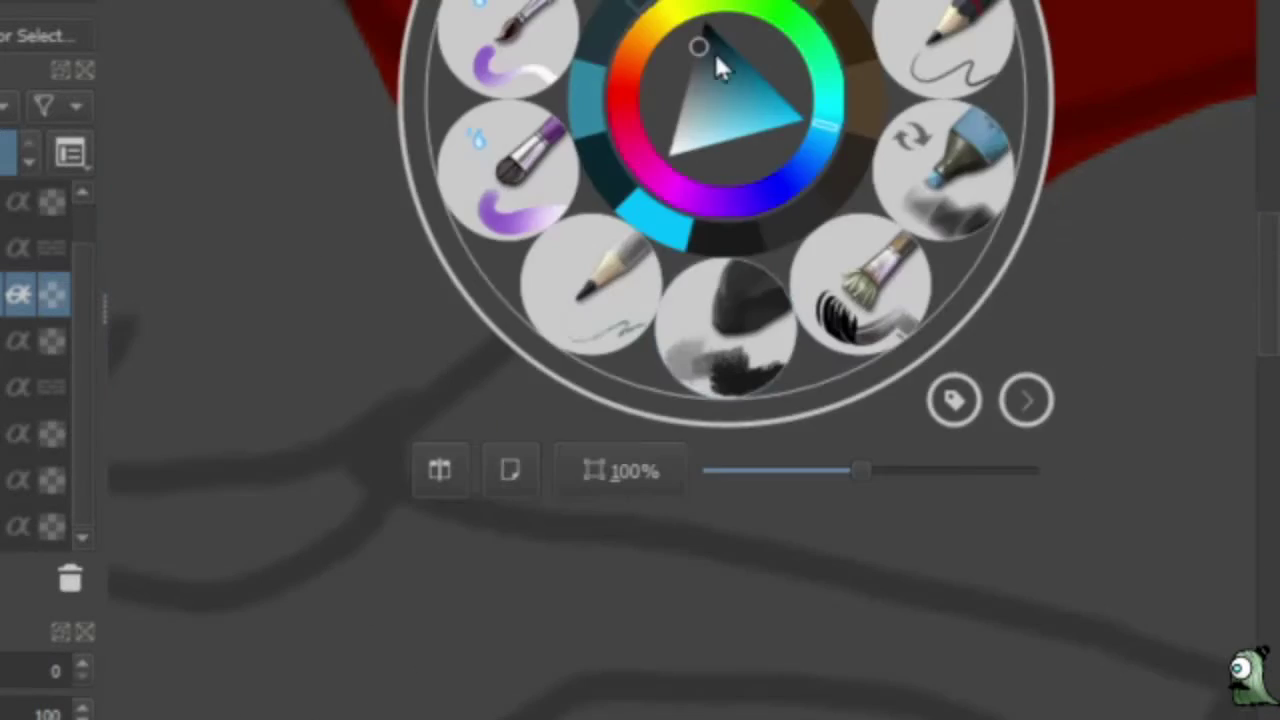
{"action": "scroll", "coordinate": [737, 186], "scroll_direction": "down", "scroll_amount": 3}
{"action": "scroll", "coordinate": [737, 186], "scroll_direction": "down", "scroll_amount": 2}
{"action": "scroll", "coordinate": [894, 231], "scroll_direction": "up", "scroll_amount": 3}
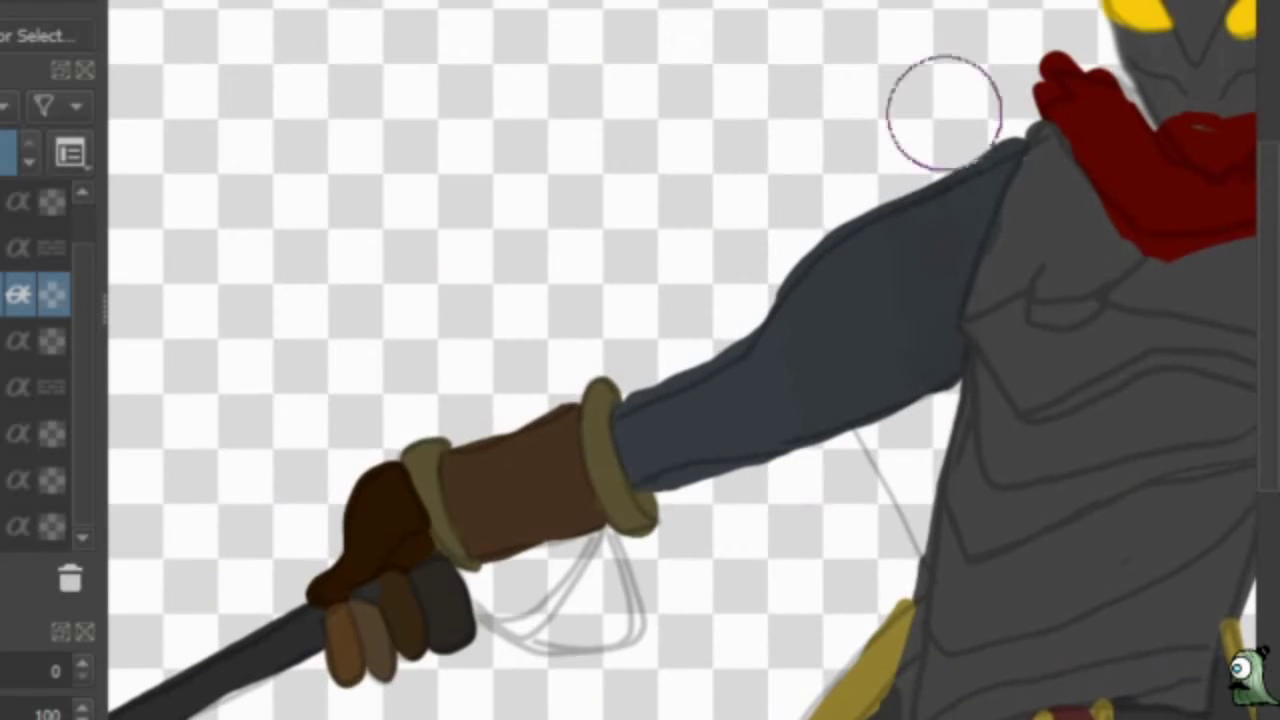
{"action": "scroll", "coordinate": [1100, 94], "scroll_direction": "down", "scroll_amount": 3}
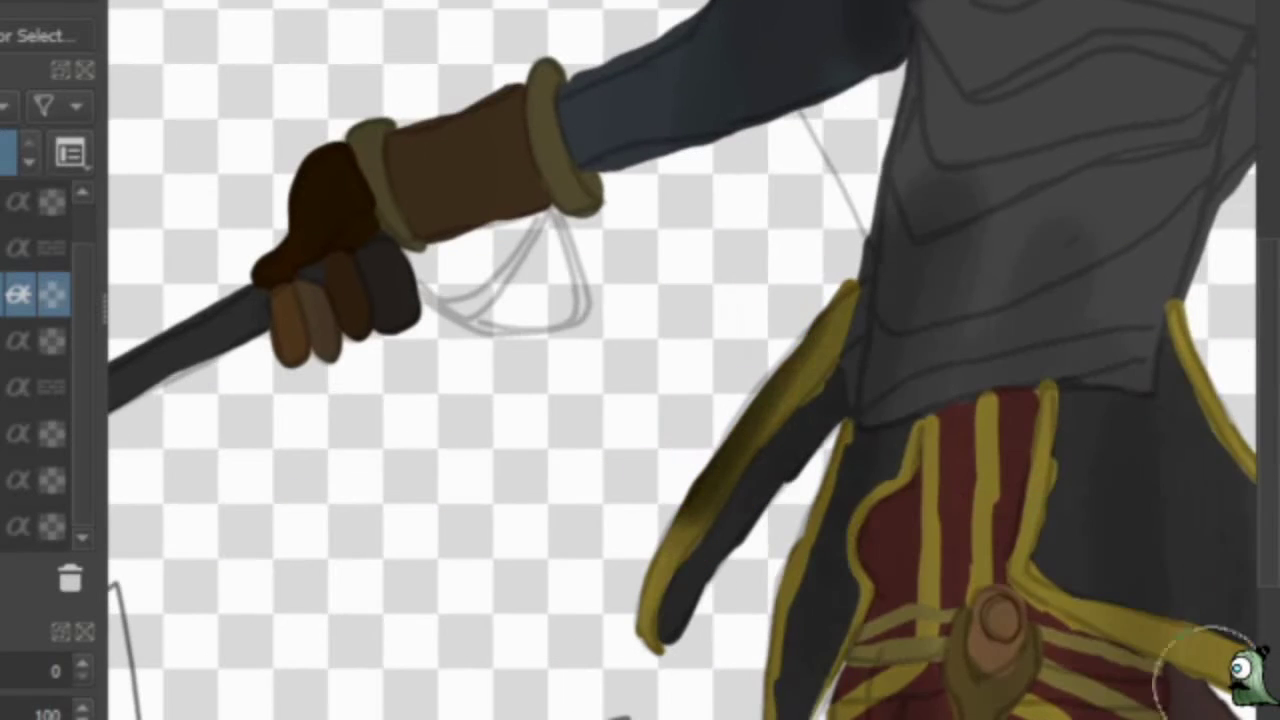
Add soft shadows to the coat, the torso, and the lower armour and brown forearm of the oversized arm.
{"action": "left_click_drag", "start_coordinate": [1210, 670], "coordinate": [560, 719]}
{"action": "left_click_drag", "start_coordinate": [663, 10], "coordinate": [780, 440]}
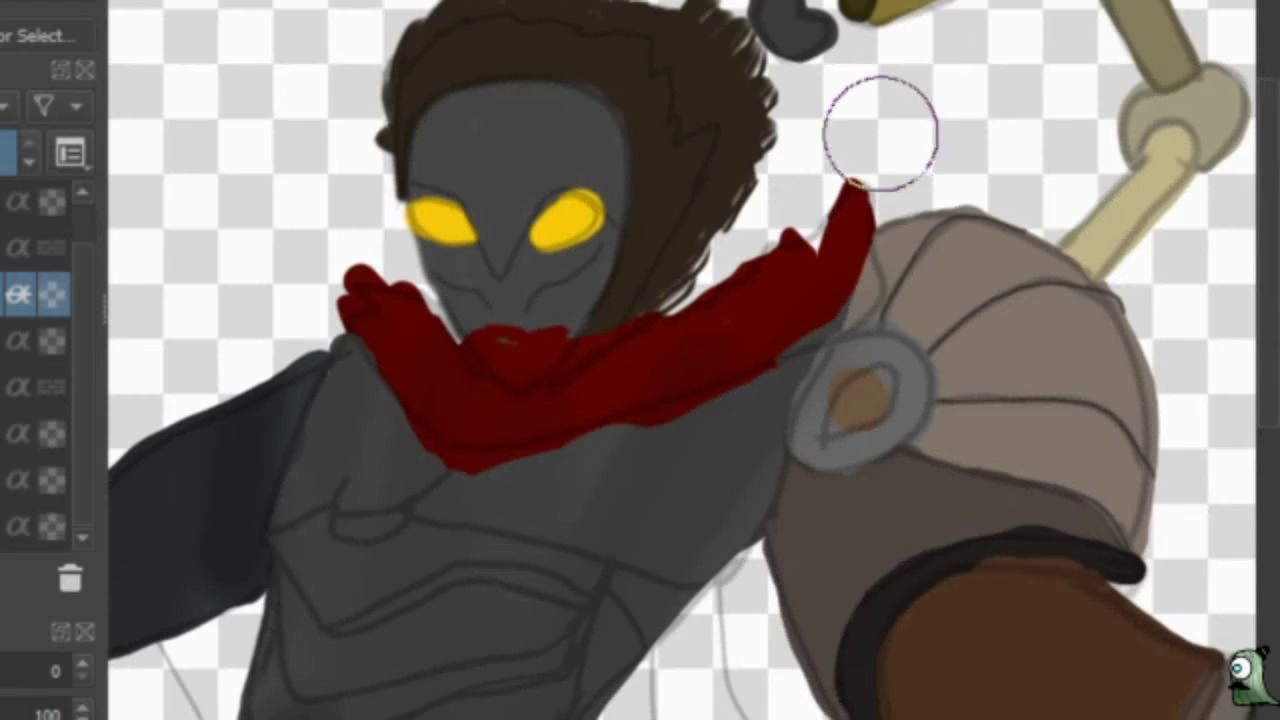
{"action": "left_click_drag", "start_coordinate": [1020, 514], "coordinate": [580, 299]}
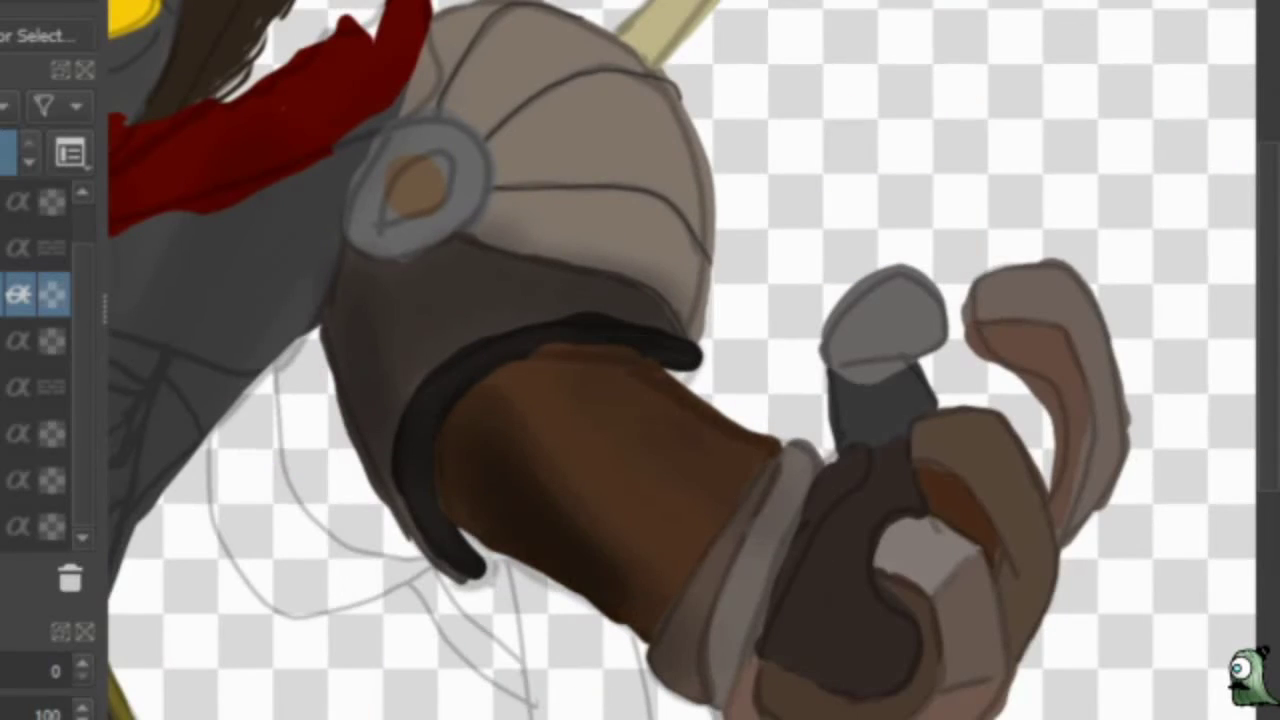
Reduce the brush size and shade the edges of the mechanical claw arm's bone-coloured segments and joints.
{"action": "scroll", "coordinate": [971, 677], "scroll_direction": "up", "scroll_amount": 8}
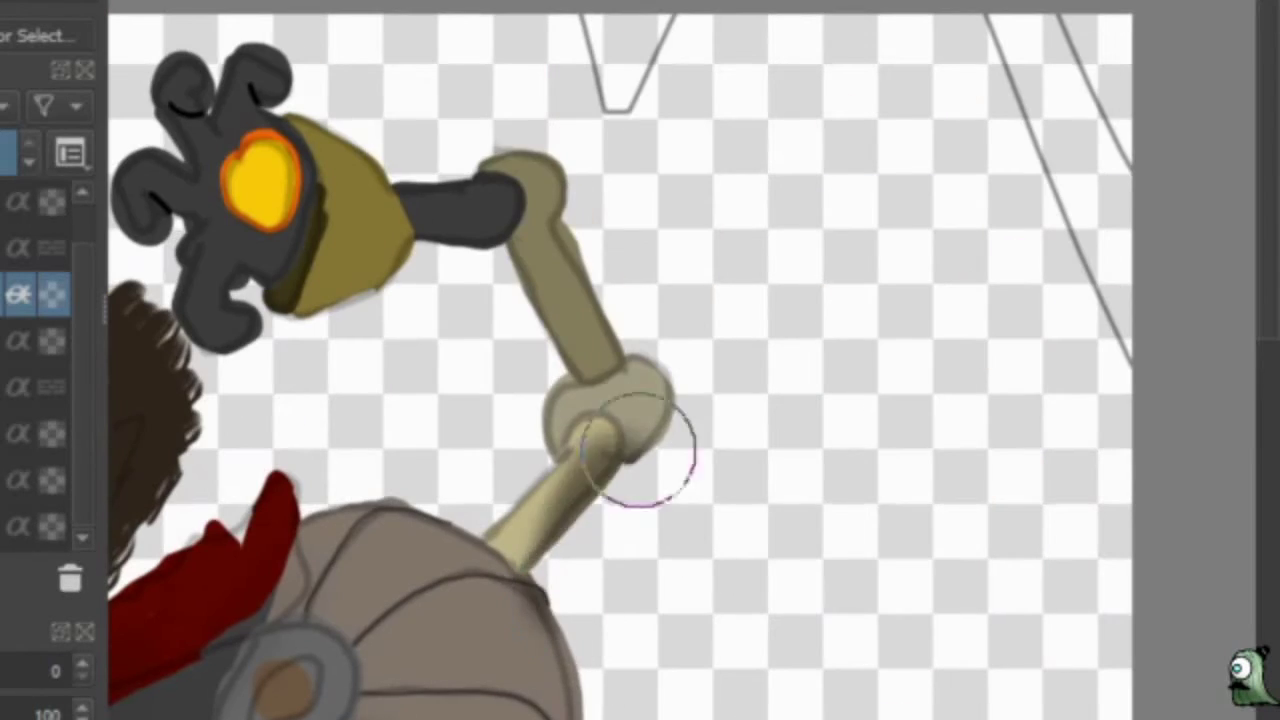
{"action": "key", "text": "bracketleft"}
{"action": "key", "text": "bracketleft"}
{"action": "key", "text": "bracketleft"}
{"action": "left_click_drag", "start_coordinate": [648, 352], "coordinate": [500, 205]}
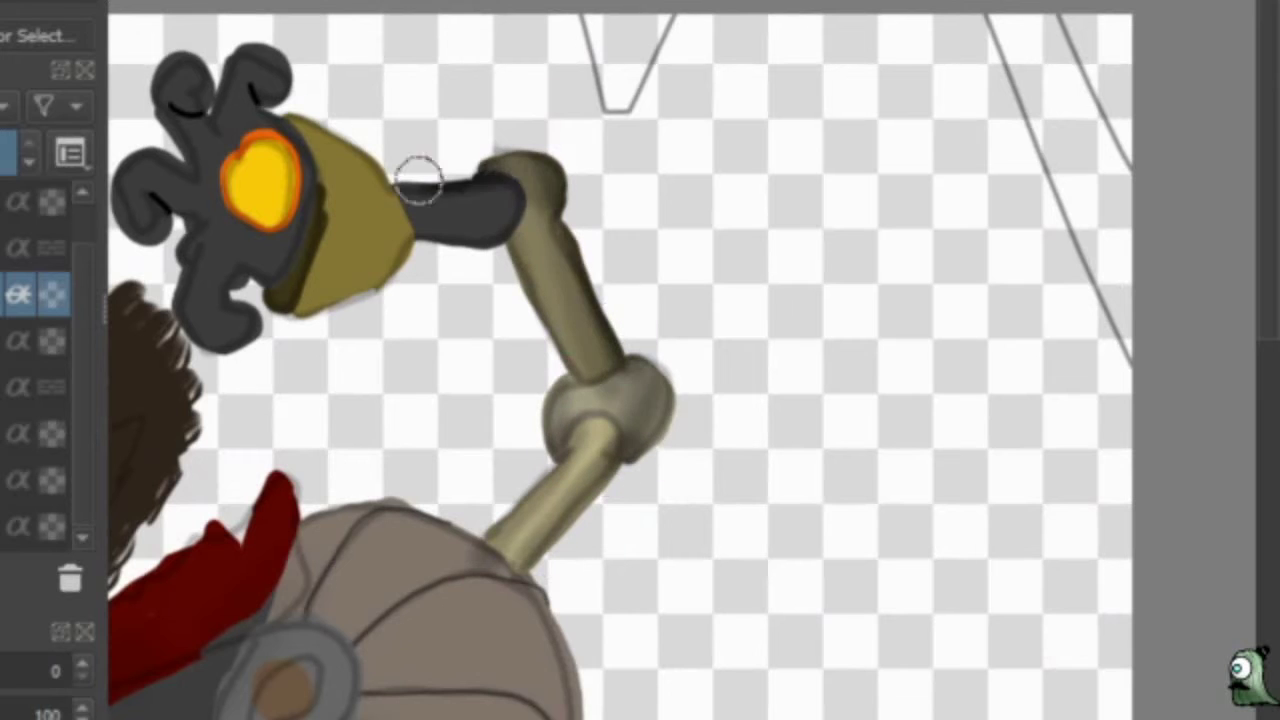
Shade the claw arm's dark link, the folds of its brass cuff, and the outer edges of its fingers.
{"action": "left_click_drag", "start_coordinate": [346, 374], "coordinate": [393, 222]}
{"action": "scroll", "coordinate": [386, 157], "scroll_direction": "up", "scroll_amount": 5}
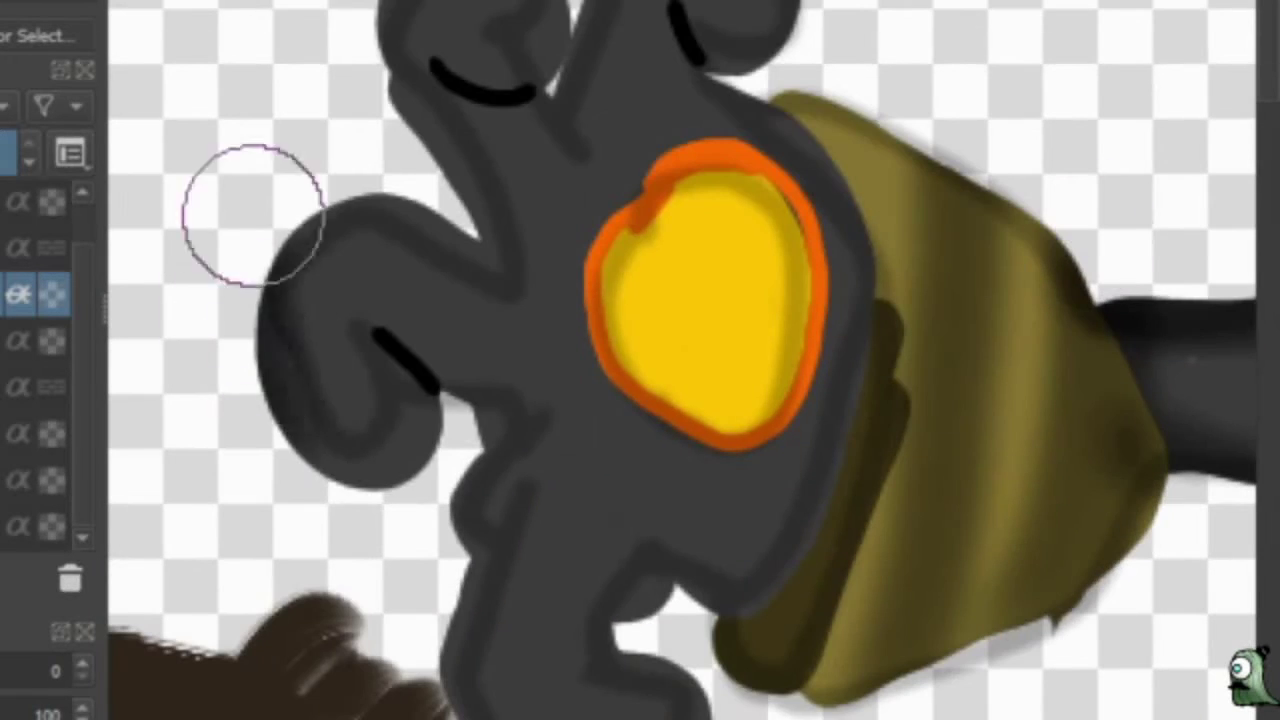
{"action": "mouse_move", "coordinate": [251, 214]}
{"action": "left_mouse_down"}
{"action": "mouse_move", "coordinate": [129, 157]}
{"action": "mouse_move", "coordinate": [400, 91]}
{"action": "mouse_move", "coordinate": [480, 600]}
{"action": "left_mouse_up"}
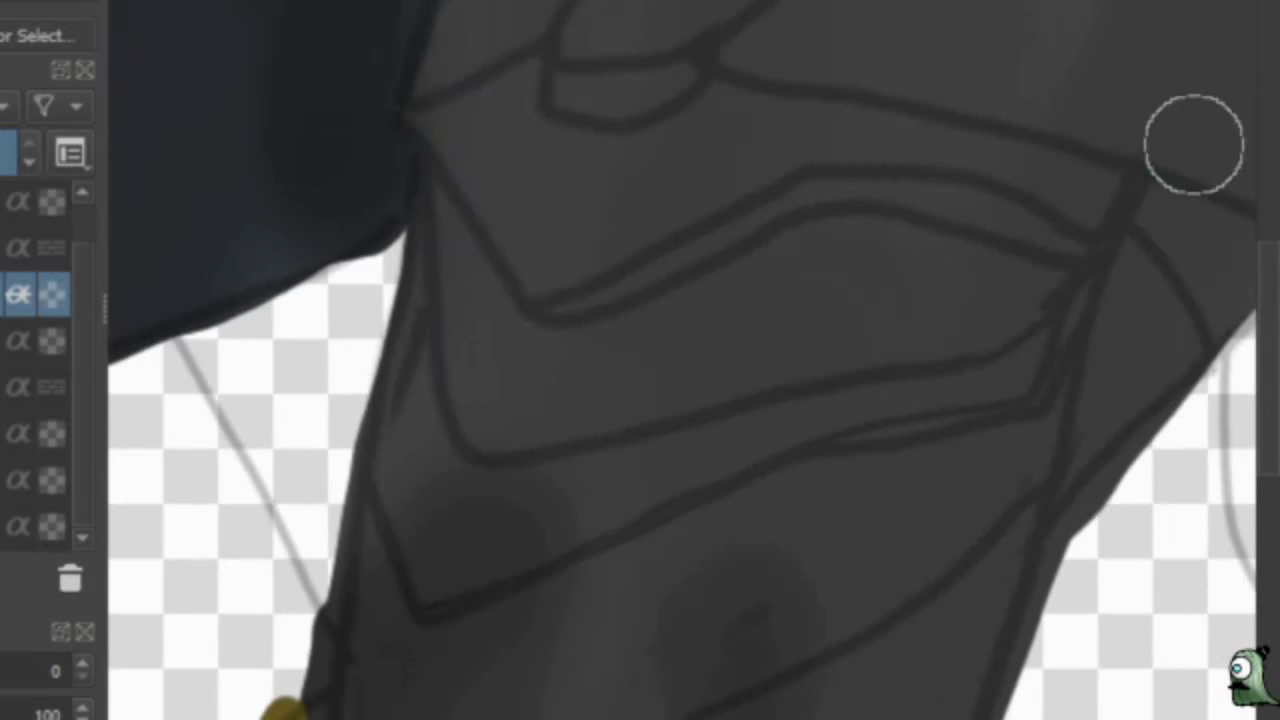
Paint deep shadows beneath the torso's armour plates and along the inner folds of the staff arm's sleeve.
{"action": "mouse_move", "coordinate": [1194, 143]}
{"action": "left_mouse_down"}
{"action": "mouse_move", "coordinate": [403, 366]}
{"action": "mouse_move", "coordinate": [425, 635]}
{"action": "mouse_move", "coordinate": [640, 531]}
{"action": "mouse_move", "coordinate": [543, 497]}
{"action": "mouse_move", "coordinate": [537, 606]}
{"action": "mouse_move", "coordinate": [1235, 530]}
{"action": "mouse_move", "coordinate": [686, 171]}
{"action": "mouse_move", "coordinate": [920, 417]}
{"action": "mouse_move", "coordinate": [131, 449]}
{"action": "mouse_move", "coordinate": [490, 683]}
{"action": "mouse_move", "coordinate": [766, 29]}
{"action": "mouse_move", "coordinate": [1171, 343]}
{"action": "mouse_move", "coordinate": [594, 400]}
{"action": "mouse_move", "coordinate": [986, 226]}
{"action": "mouse_move", "coordinate": [711, 286]}
{"action": "mouse_move", "coordinate": [952, 171]}
{"action": "left_mouse_up"}
{"action": "left_click_drag", "start_coordinate": [1028, 118], "coordinate": [632, 455]}
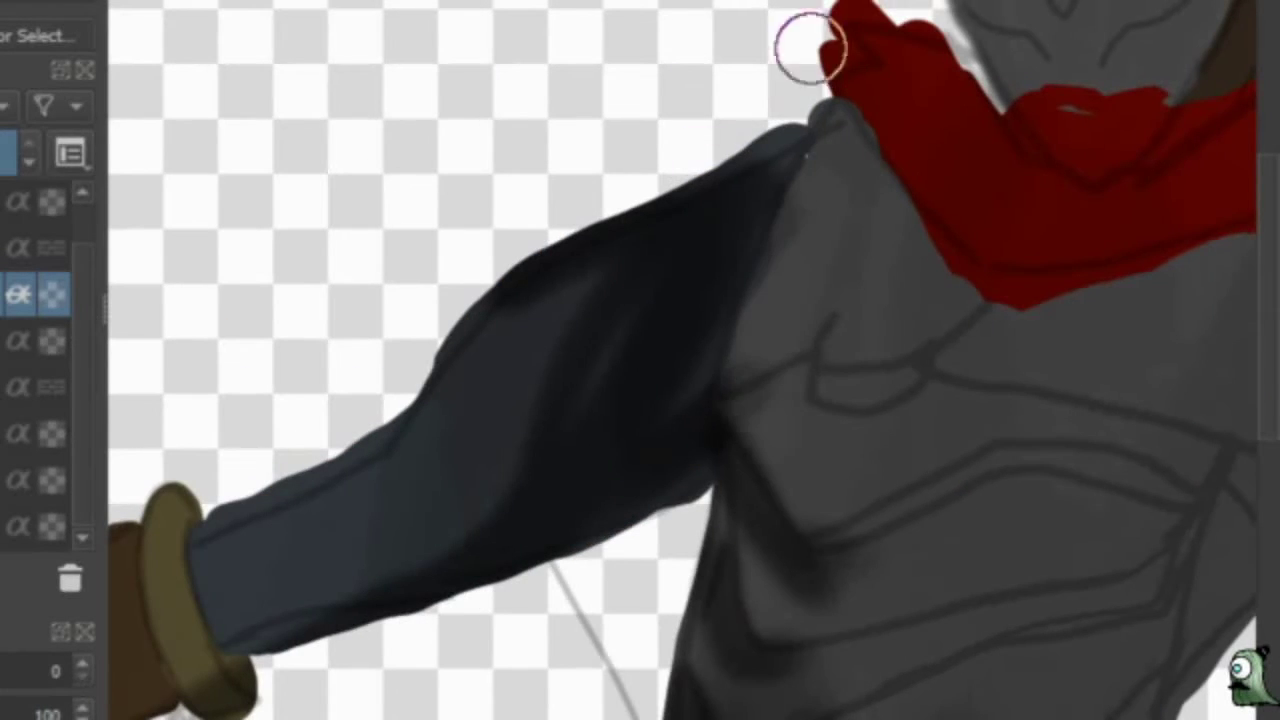
{"action": "mouse_move", "coordinate": [929, 392]}
{"action": "left_mouse_down"}
{"action": "mouse_move", "coordinate": [617, 537]}
{"action": "mouse_move", "coordinate": [571, 477]}
{"action": "mouse_move", "coordinate": [826, 206]}
{"action": "mouse_move", "coordinate": [643, 432]}
{"action": "left_mouse_up"}
Shade the centre and brow of the grey face and darken the sides and folds of the brown hood.
{"action": "left_click_drag", "start_coordinate": [490, 185], "coordinate": [630, 598]}
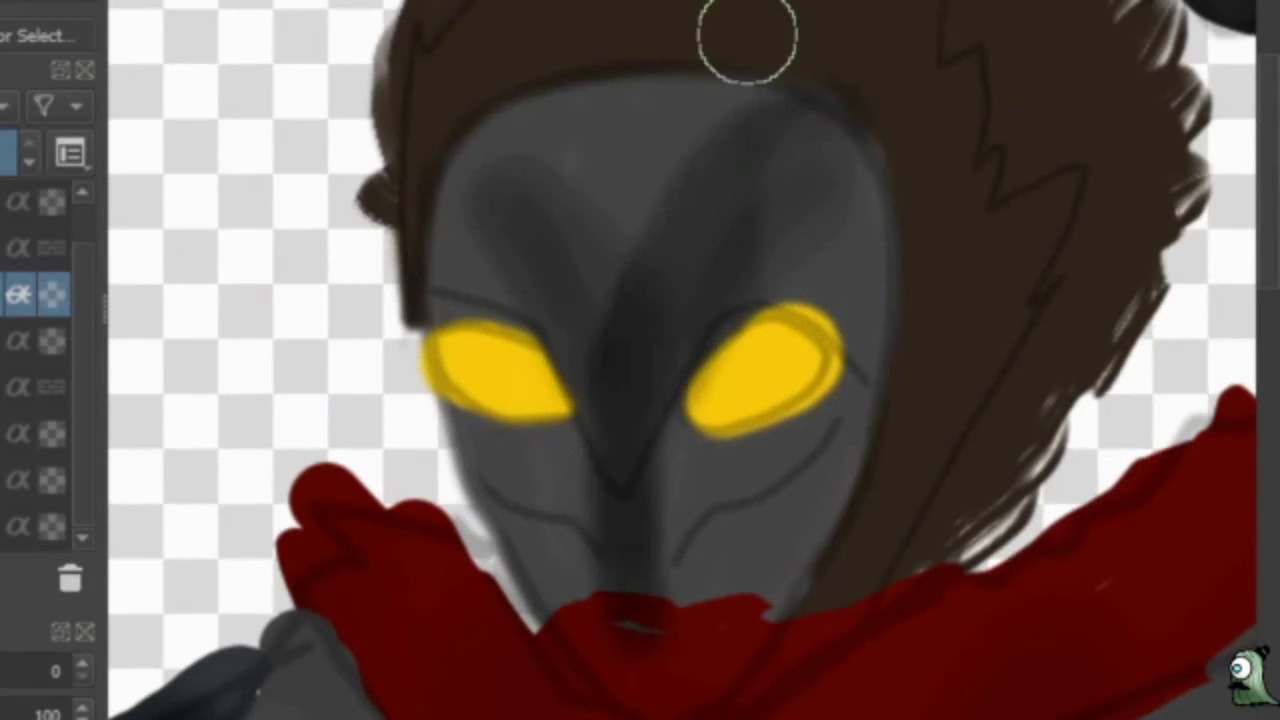
{"action": "left_click_drag", "start_coordinate": [908, 343], "coordinate": [1050, 150]}
{"action": "left_click_drag", "start_coordinate": [950, 30], "coordinate": [900, 380]}
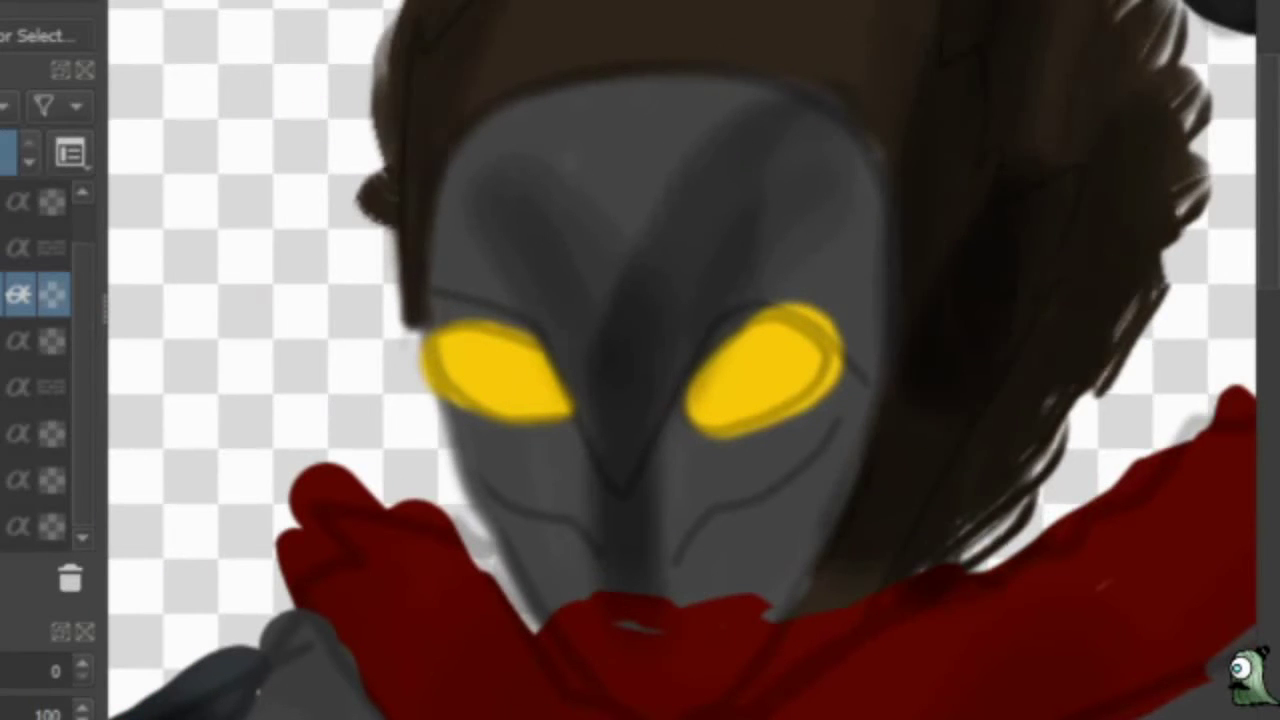
{"action": "left_click_drag", "start_coordinate": [450, 150], "coordinate": [680, 20]}
Deepen the shadows around the eyes and cheeks and darken the coat and red cloth below the waist.
{"action": "scroll", "coordinate": [903, 143], "scroll_direction": "down", "scroll_amount": 3}
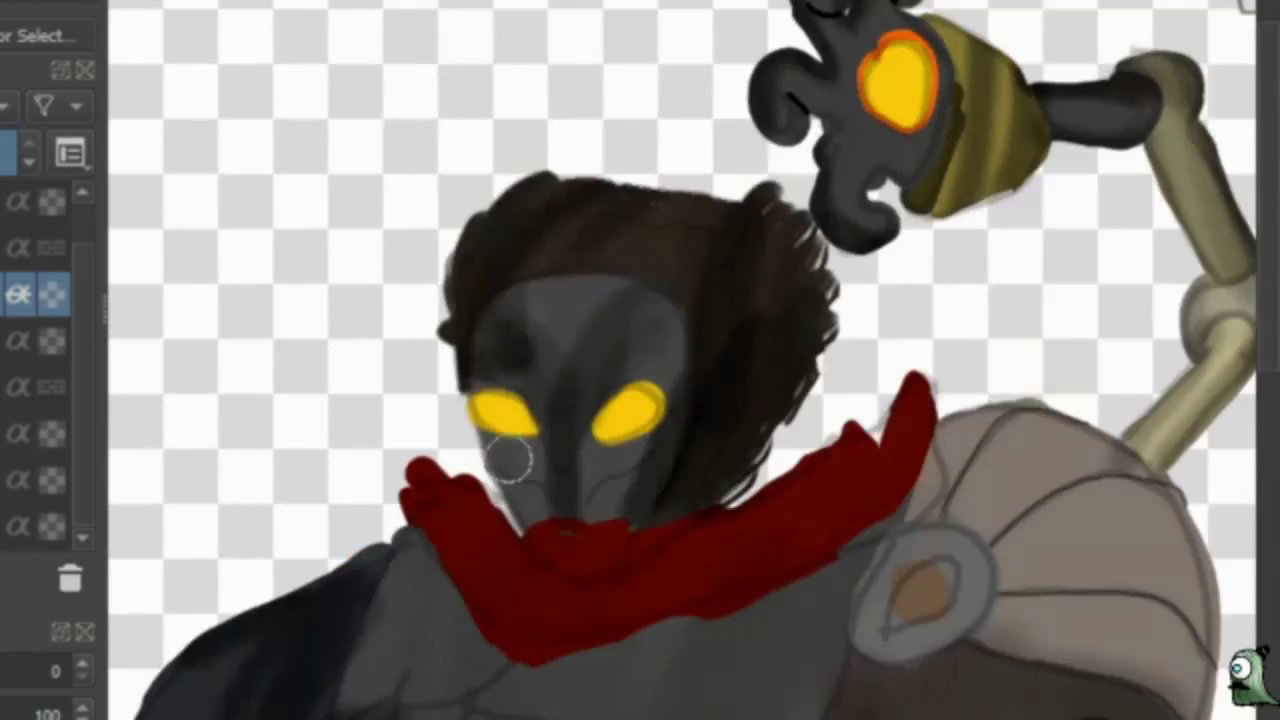
{"action": "left_click_drag", "start_coordinate": [503, 429], "coordinate": [737, 471]}
{"action": "scroll", "coordinate": [737, 471], "scroll_direction": "up", "scroll_amount": 4}
{"action": "mouse_move", "coordinate": [669, 266]}
{"action": "left_mouse_down"}
{"action": "mouse_move", "coordinate": [1006, 209]}
{"action": "mouse_move", "coordinate": [223, 689]}
{"action": "mouse_move", "coordinate": [430, 705]}
{"action": "left_mouse_up"}
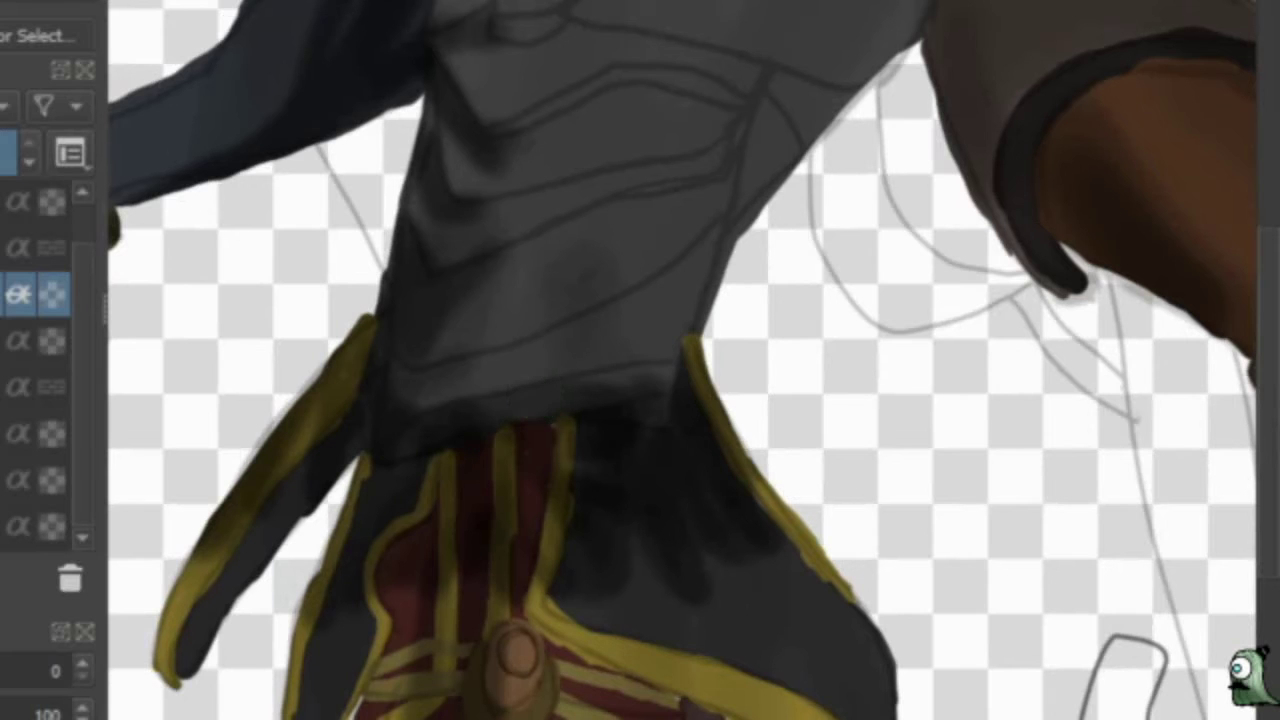
Pick a lighter colour and add soft highlights to the claw arm, scarf, shoulder armour and oversized hand.
{"action": "scroll", "coordinate": [771, 400], "scroll_direction": "down", "scroll_amount": 3}
{"action": "right_click", "coordinate": [771, 400]}
{"action": "left_click_drag", "start_coordinate": [771, 400], "coordinate": [878, 200]}
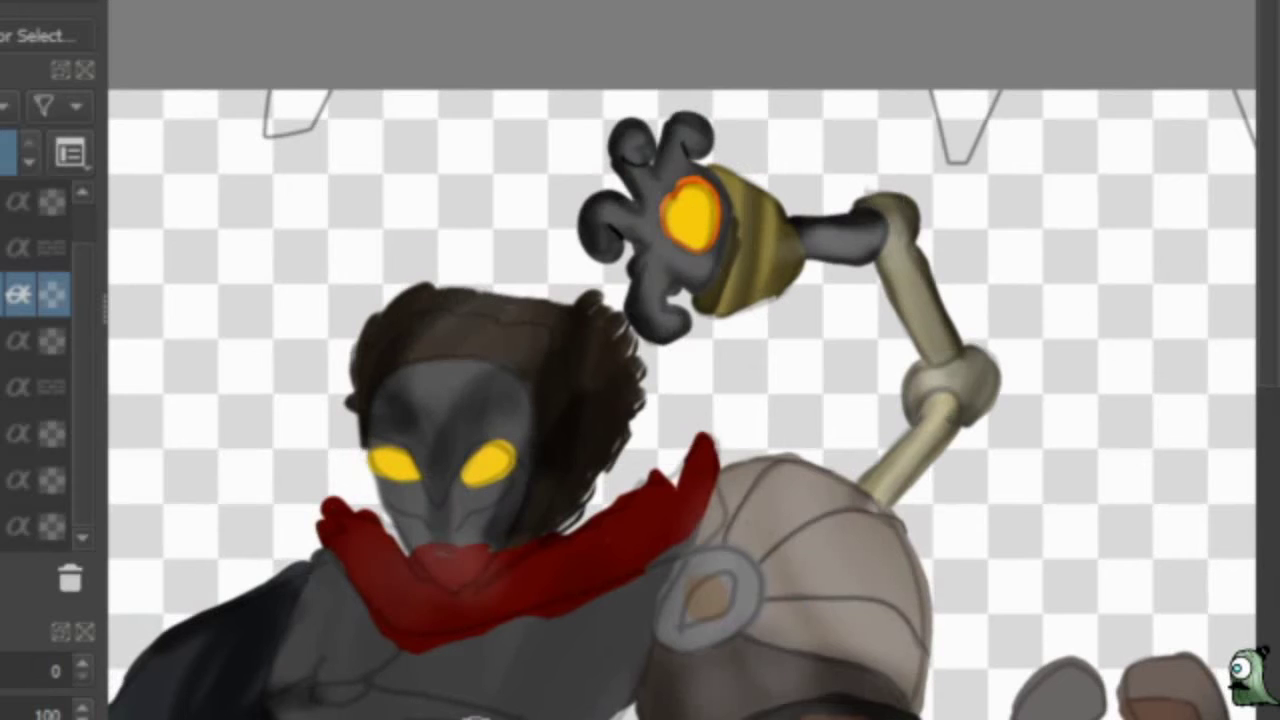
{"action": "mouse_move", "coordinate": [1000, 700]}
{"action": "left_mouse_down"}
{"action": "mouse_move", "coordinate": [843, 529]}
{"action": "mouse_move", "coordinate": [829, 337]}
{"action": "left_mouse_up"}
Brush soft highlights over the coat trim, the red leg cloth and the dark rear thigh.
{"action": "left_click_drag", "start_coordinate": [700, 650], "coordinate": [380, 257]}
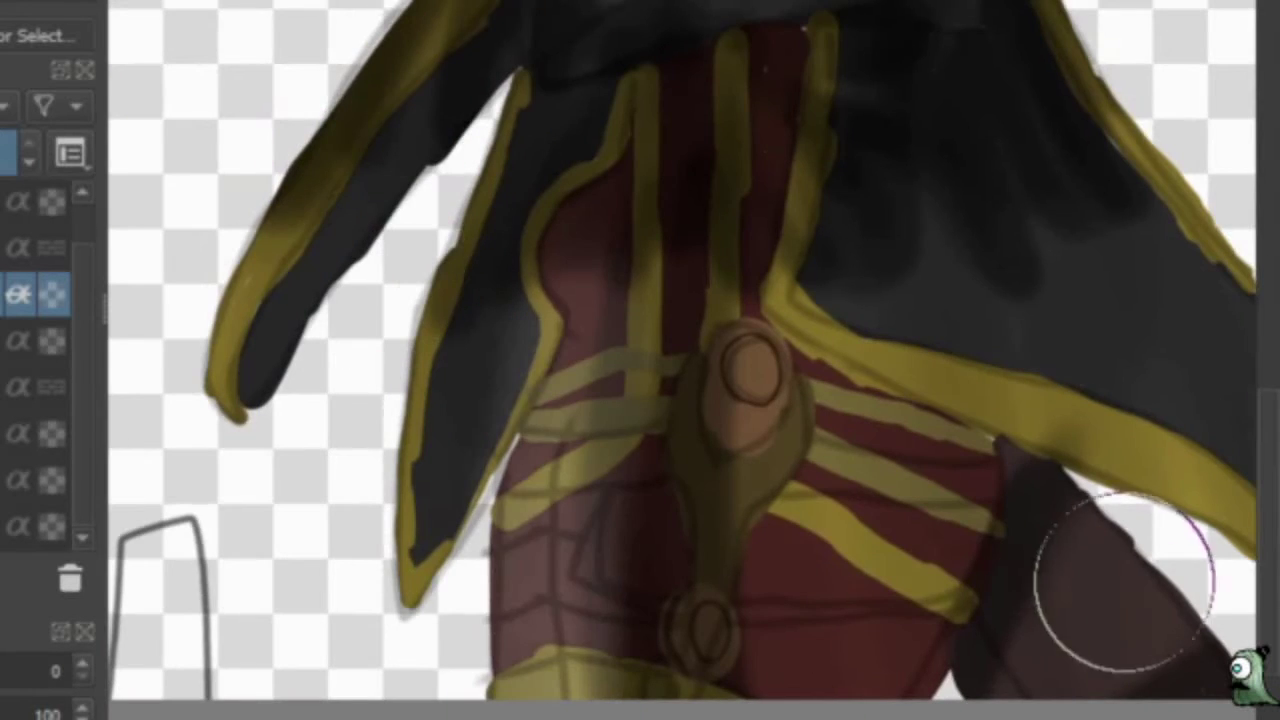
{"action": "mouse_move", "coordinate": [1125, 582]}
{"action": "left_mouse_down"}
{"action": "mouse_move", "coordinate": [543, 257]}
{"action": "mouse_move", "coordinate": [509, 451]}
{"action": "mouse_move", "coordinate": [177, 680]}
{"action": "mouse_move", "coordinate": [1128, 262]}
{"action": "mouse_move", "coordinate": [1029, 409]}
{"action": "left_mouse_up"}
{"action": "scroll", "coordinate": [1029, 409], "scroll_direction": "down", "scroll_amount": 3}
{"action": "scroll", "coordinate": [517, 466], "scroll_direction": "up", "scroll_amount": 3}
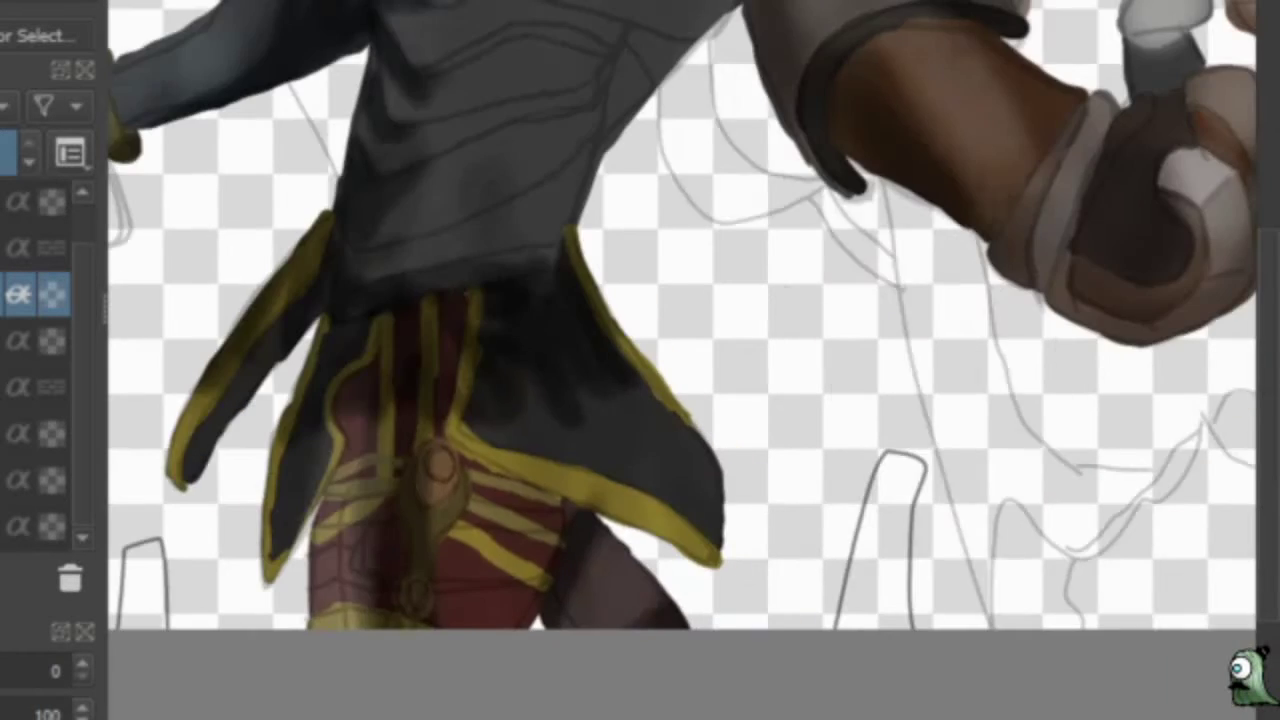
Paint light grey highlight bands along the folds of the grey torso armour.
{"action": "scroll", "coordinate": [457, 300], "scroll_direction": "up", "scroll_amount": 5}
{"action": "mouse_move", "coordinate": [486, 186]}
{"action": "left_mouse_down"}
{"action": "mouse_move", "coordinate": [980, 14]}
{"action": "mouse_move", "coordinate": [1240, 90]}
{"action": "left_mouse_up"}
{"action": "mouse_move", "coordinate": [230, 350]}
{"action": "left_mouse_down"}
{"action": "mouse_move", "coordinate": [335, 572]}
{"action": "mouse_move", "coordinate": [351, 560]}
{"action": "left_mouse_up"}
{"action": "scroll", "coordinate": [351, 560], "scroll_direction": "up", "scroll_amount": 2}
{"action": "scroll", "coordinate": [932, 158], "scroll_direction": "down", "scroll_amount": 3}
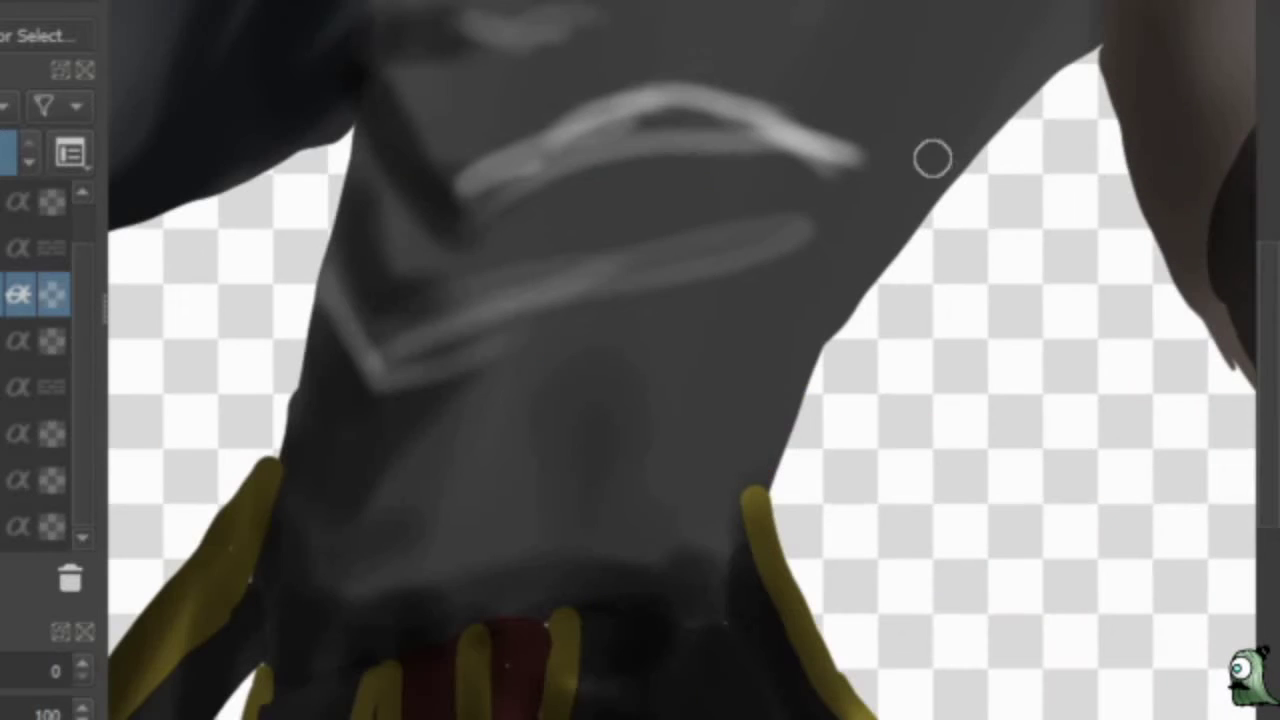
{"action": "mouse_move", "coordinate": [932, 158]}
{"action": "left_mouse_down"}
{"action": "mouse_move", "coordinate": [837, 100]}
{"action": "mouse_move", "coordinate": [620, 89]}
{"action": "mouse_move", "coordinate": [507, 2]}
{"action": "left_mouse_up"}
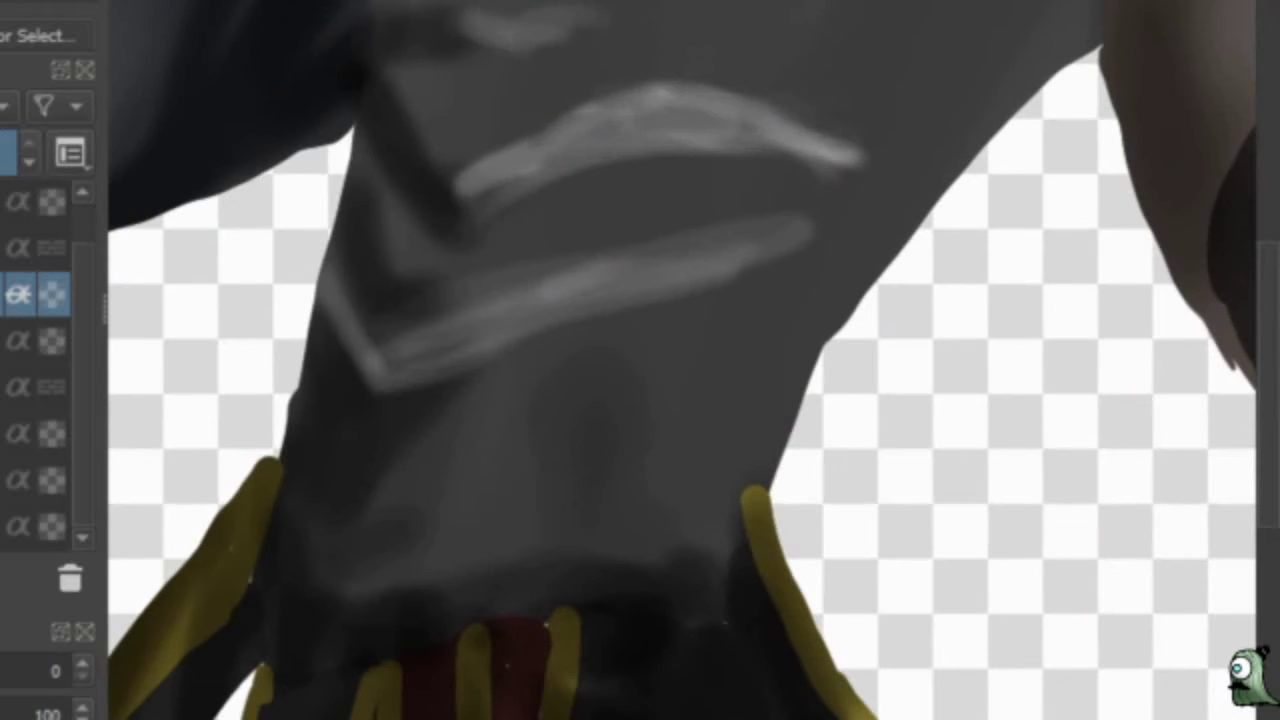
Enlarge the brush and lighten the middle and lower torso with broad soft grey strokes.
{"action": "key", "text": "bracketright"}
{"action": "key", "text": "bracketright"}
{"action": "key", "text": "bracketright"}
{"action": "key", "text": "bracketright"}
{"action": "left_click_drag", "start_coordinate": [586, 400], "coordinate": [940, 5]}
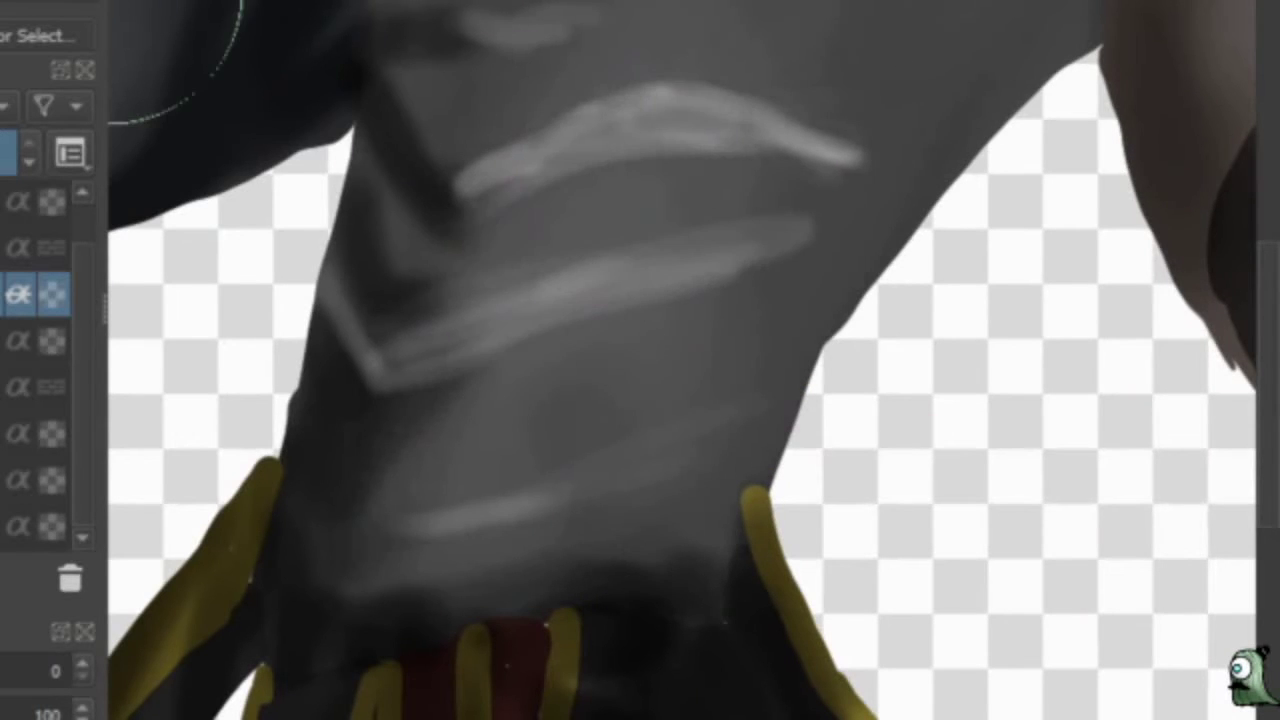
Pick black and paint dark crease lines below the chest and along the torso folds down to the waist.
{"action": "right_click", "coordinate": [591, 457]}
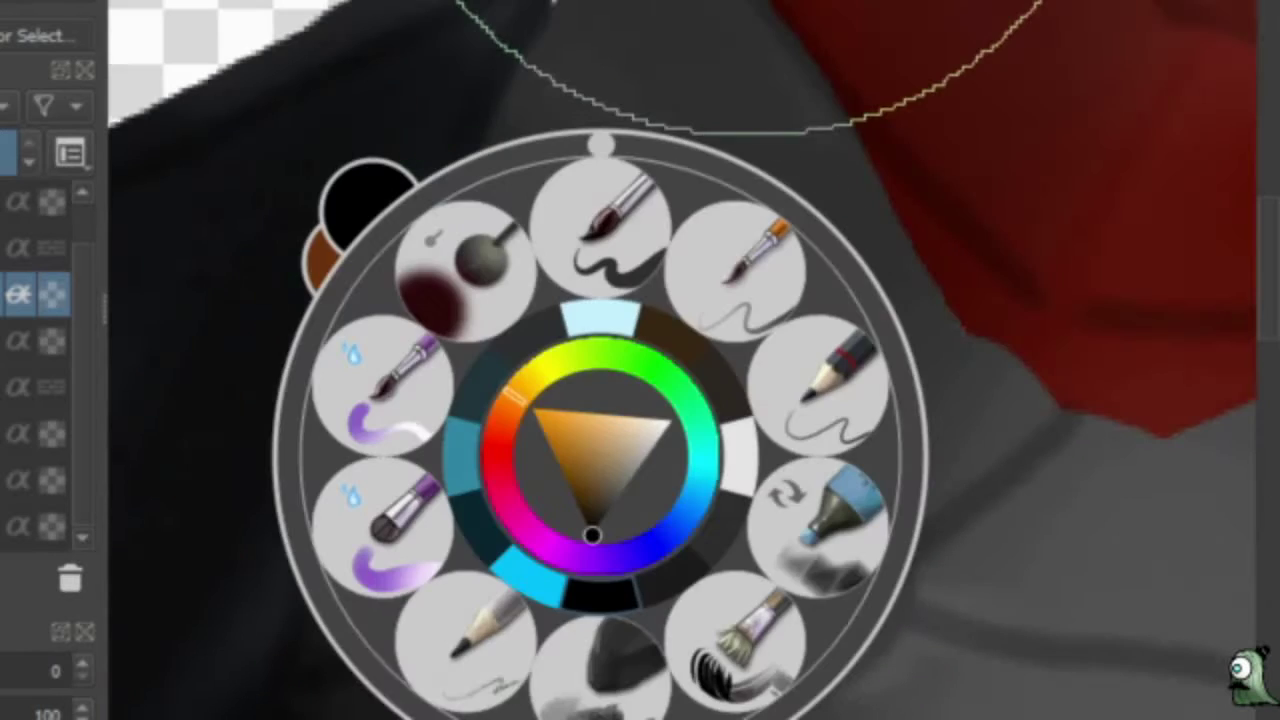
{"action": "left_click_drag", "start_coordinate": [729, 400], "coordinate": [680, 543]}
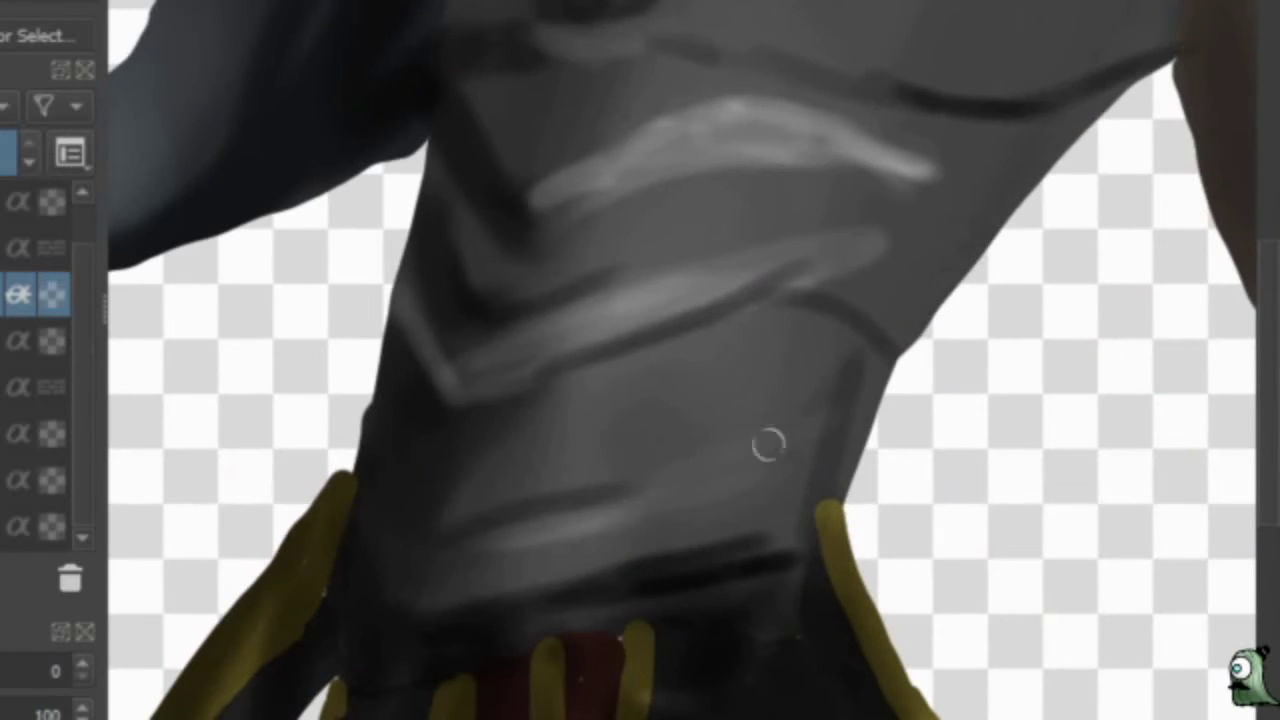
{"action": "left_click_drag", "start_coordinate": [624, 490], "coordinate": [822, 472]}
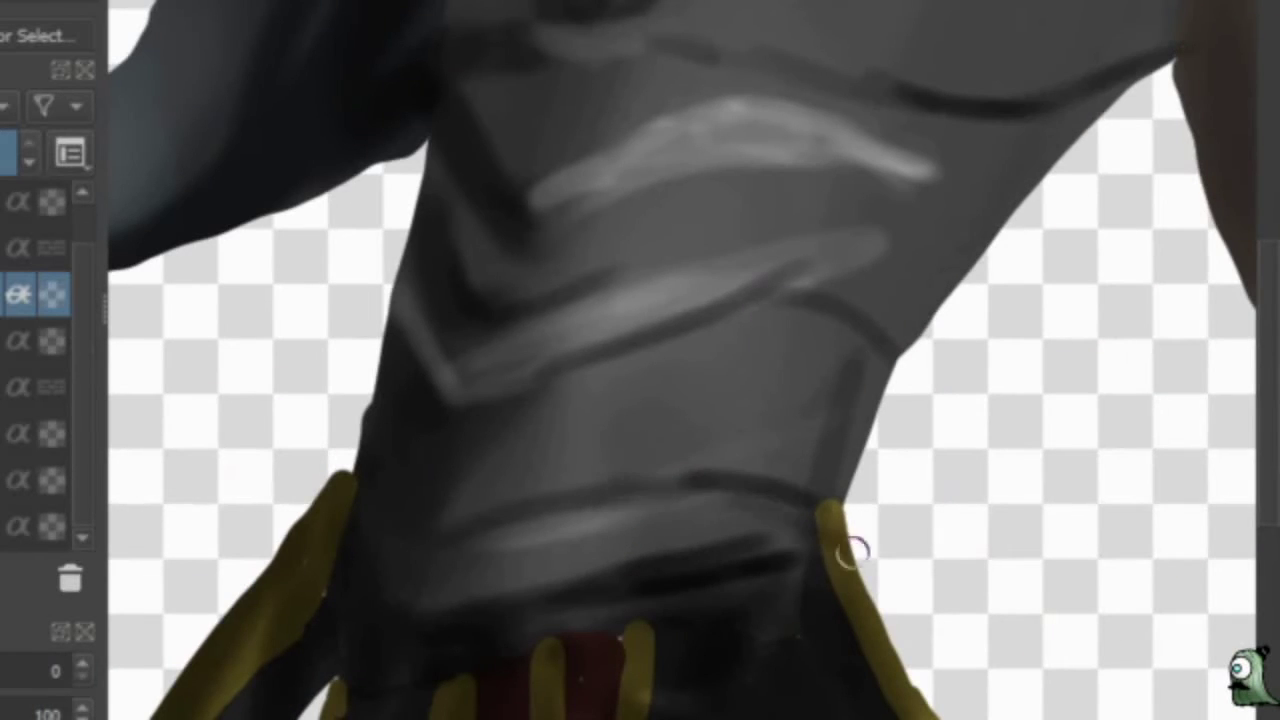
{"action": "left_click_drag", "start_coordinate": [860, 160], "coordinate": [1027, 228]}
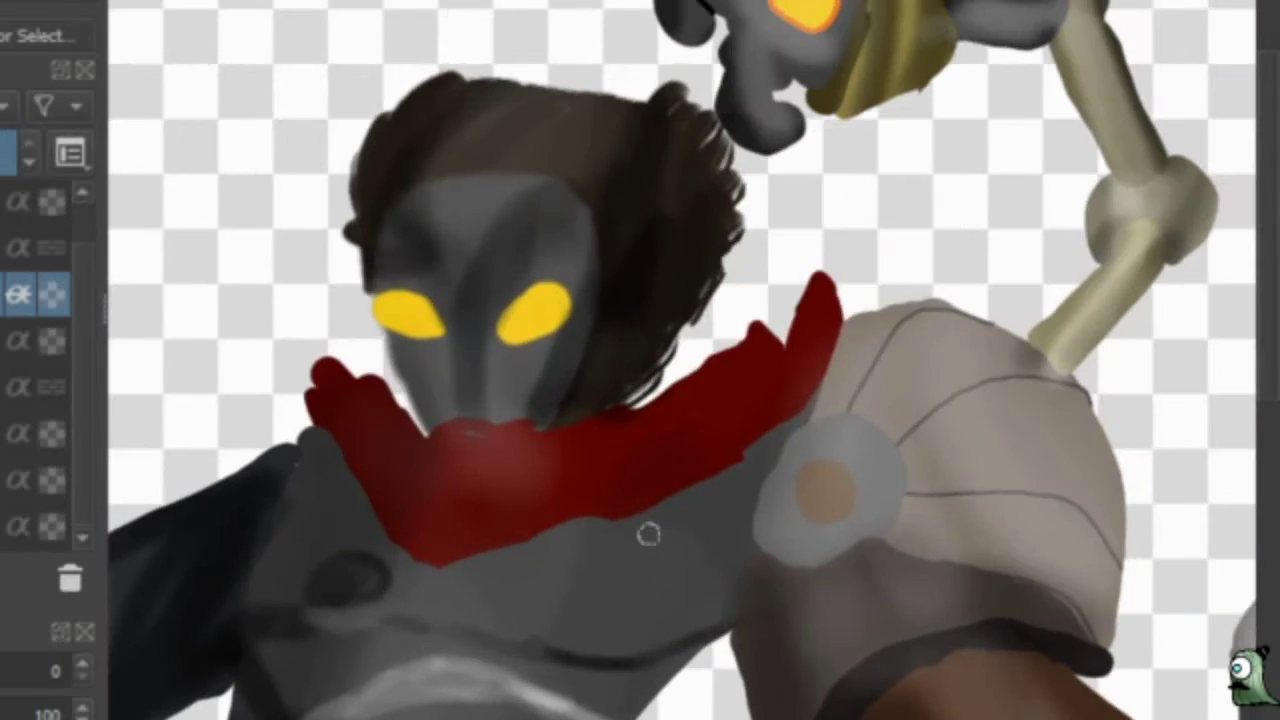
Brush a soft yellow and red glow over the oversized arm and the adjacent side of the torso, coat and legs.
{"action": "right_click", "coordinate": [597, 457]}
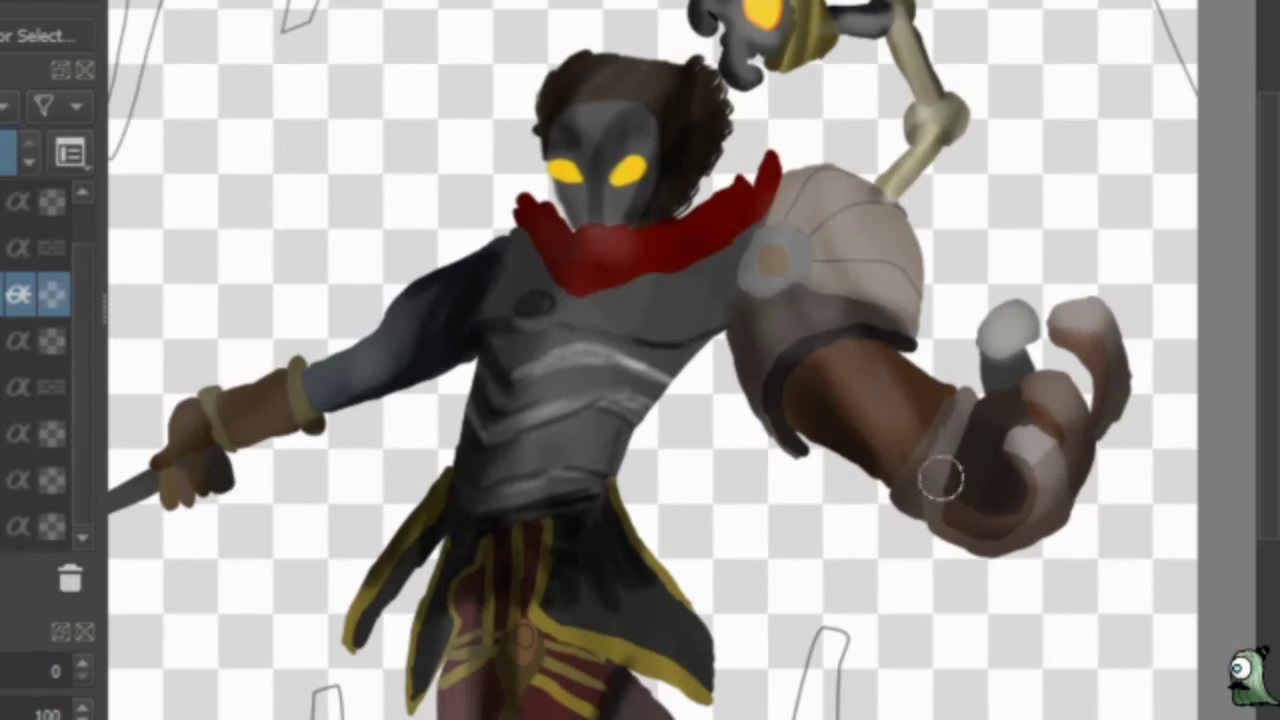
{"action": "right_click", "coordinate": [971, 271]}
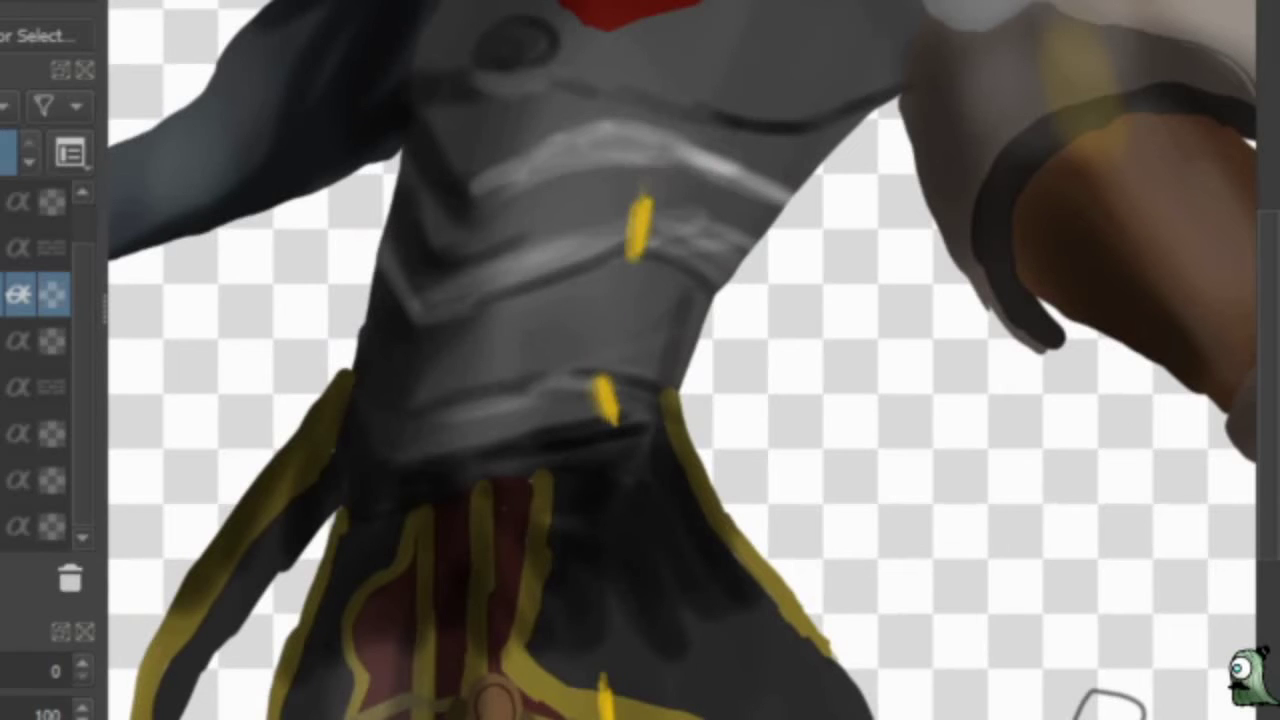
{"action": "left_click_drag", "start_coordinate": [832, 2], "coordinate": [700, 125]}
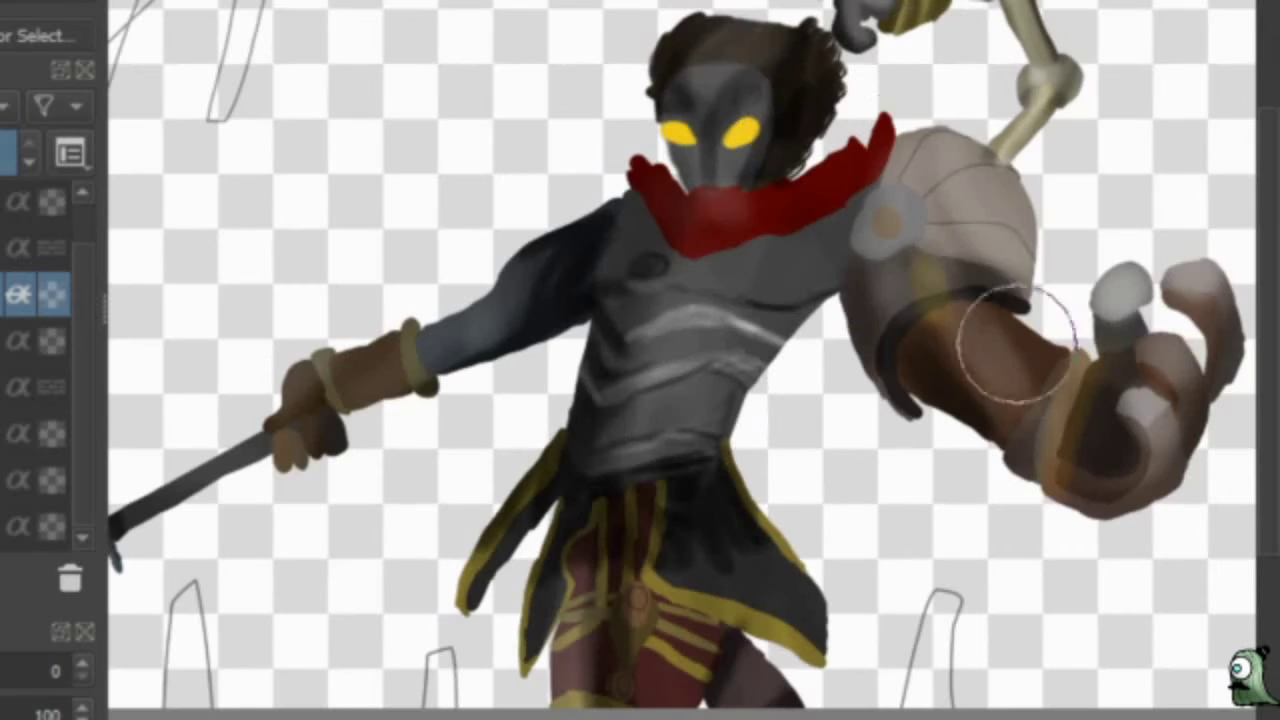
{"action": "mouse_move", "coordinate": [1017, 343]}
{"action": "left_mouse_down"}
{"action": "mouse_move", "coordinate": [1100, 330]}
{"action": "mouse_move", "coordinate": [714, 294]}
{"action": "left_mouse_up"}
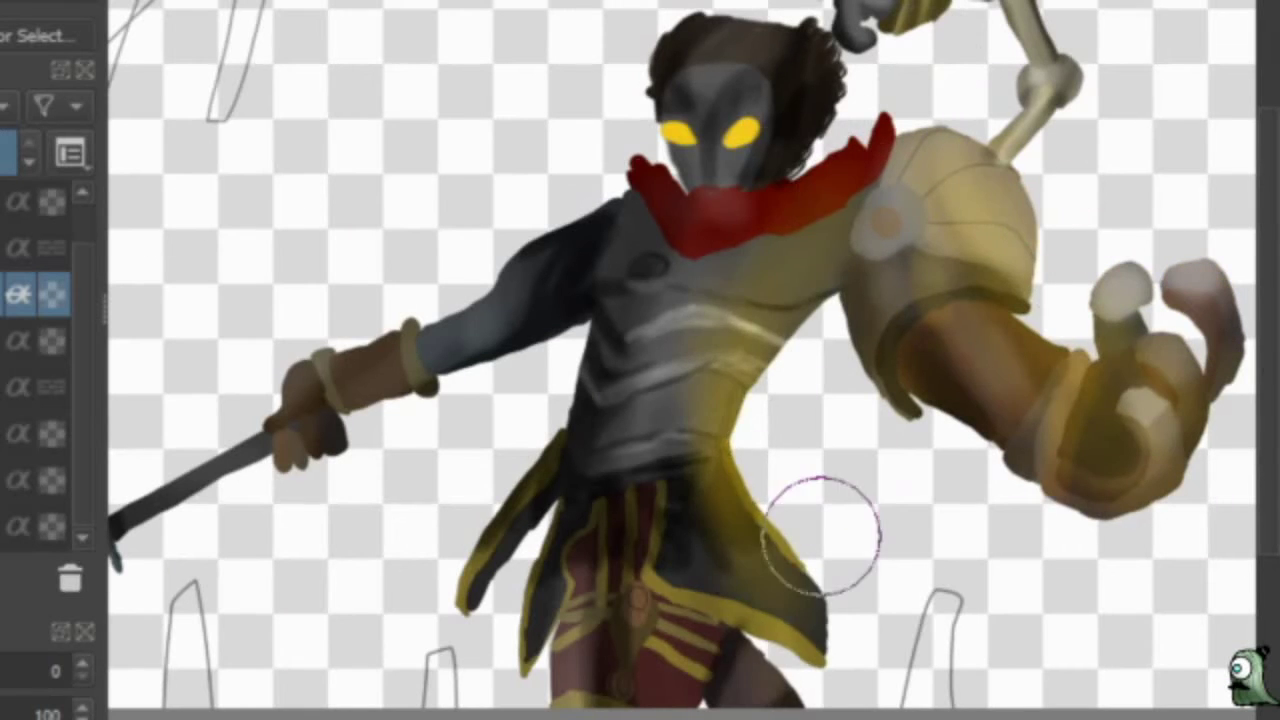
{"action": "left_click_drag", "start_coordinate": [817, 529], "coordinate": [705, 595]}
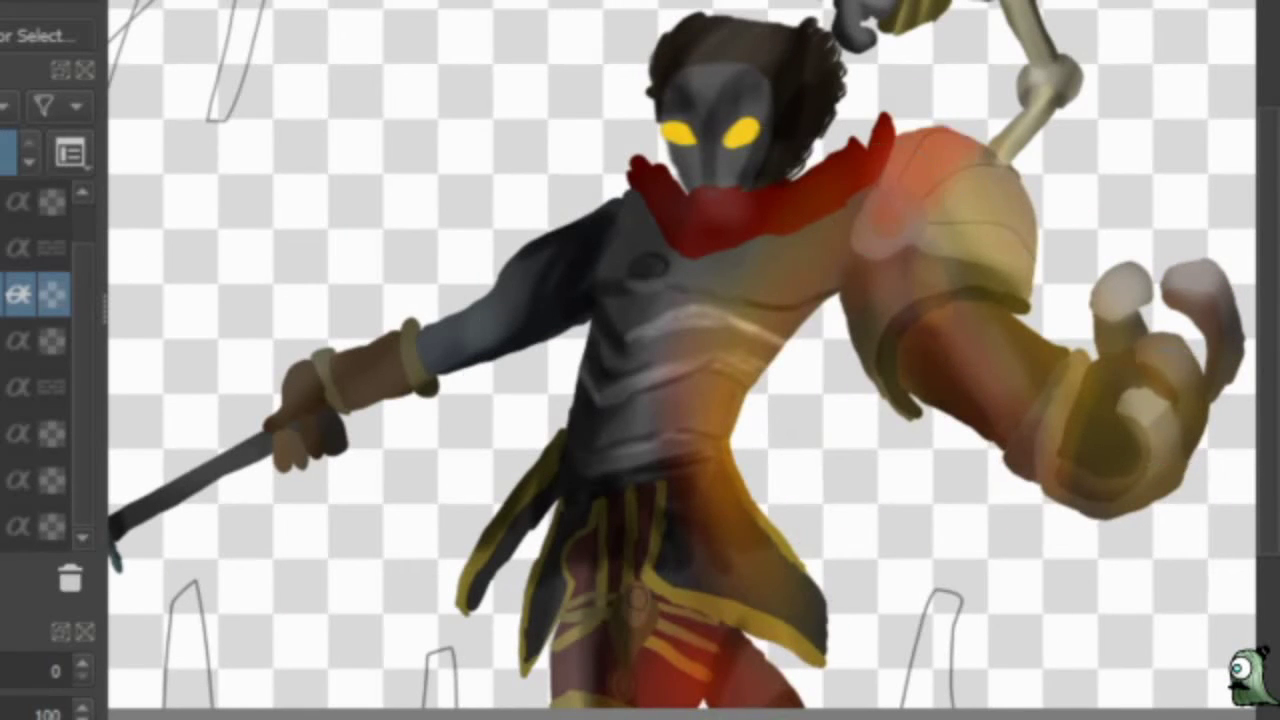
{"action": "left_click_drag", "start_coordinate": [1170, 410], "coordinate": [1075, 360]}
On a higher layer, paint a wide yellow beam with red edges from the claw arm diagonally across the oversized arm.
{"action": "left_click", "coordinate": [35, 433]}
{"action": "right_click", "coordinate": [857, 300]}
{"action": "scroll", "coordinate": [920, 66], "scroll_direction": "down", "scroll_amount": 3}
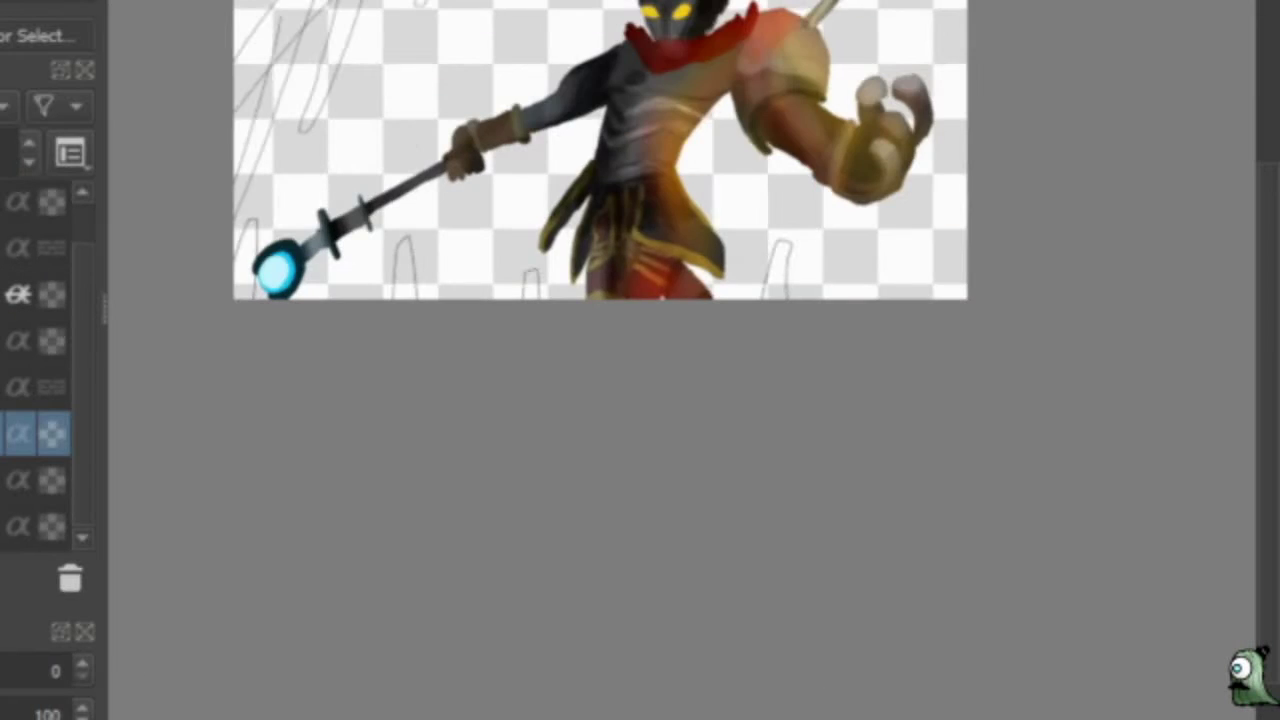
{"action": "scroll", "coordinate": [977, 664], "scroll_direction": "up", "scroll_amount": 3}
{"action": "left_click", "coordinate": [35, 249]}
{"action": "left_click_drag", "start_coordinate": [665, 5], "coordinate": [880, 575]}
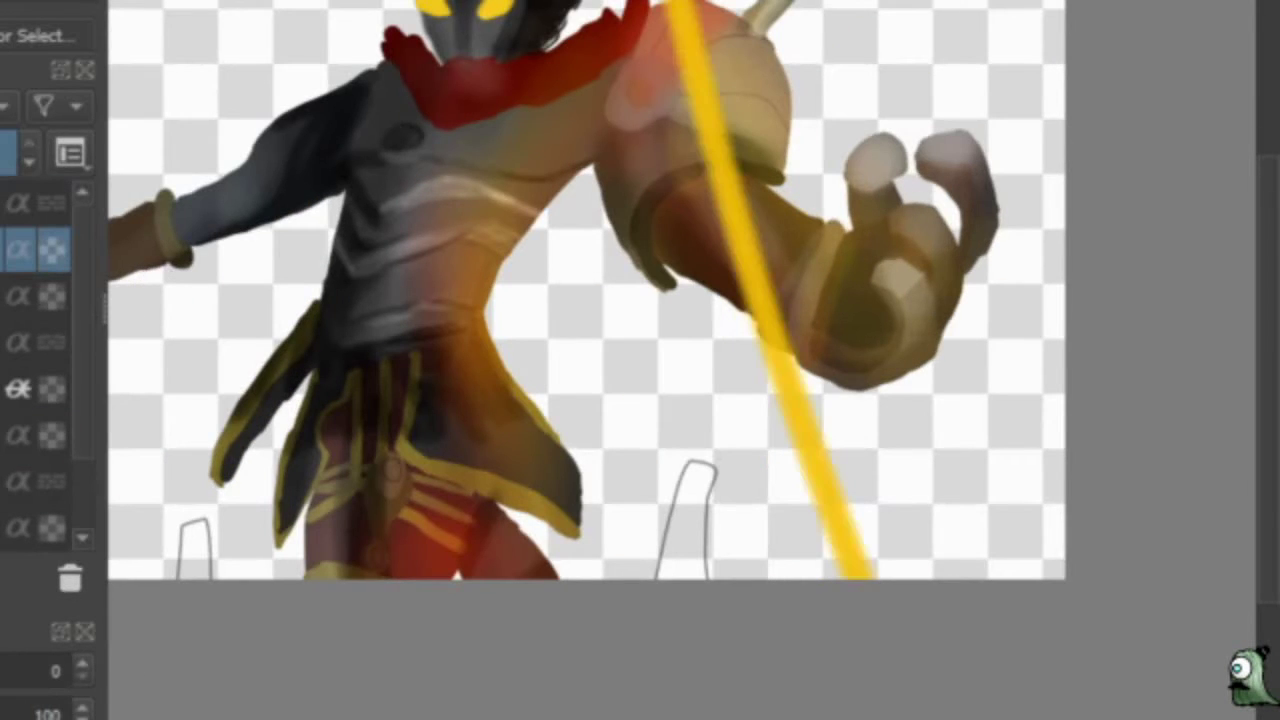
{"action": "key", "text": "ctrl+z"}
{"action": "key", "text": "ctrl+y"}
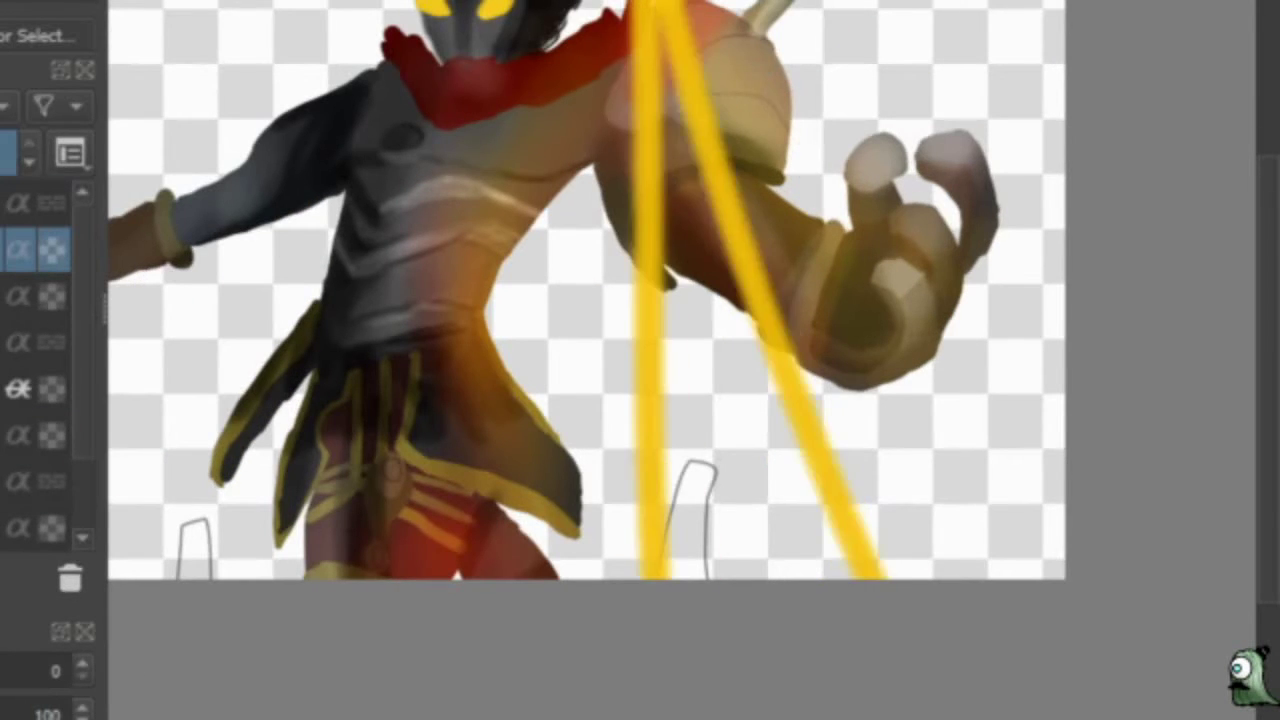
{"action": "key", "text": "ctrl+z"}
{"action": "left_click_drag", "start_coordinate": [735, 0], "coordinate": [1050, 470]}
{"action": "left_click_drag", "start_coordinate": [700, 0], "coordinate": [1060, 560]}
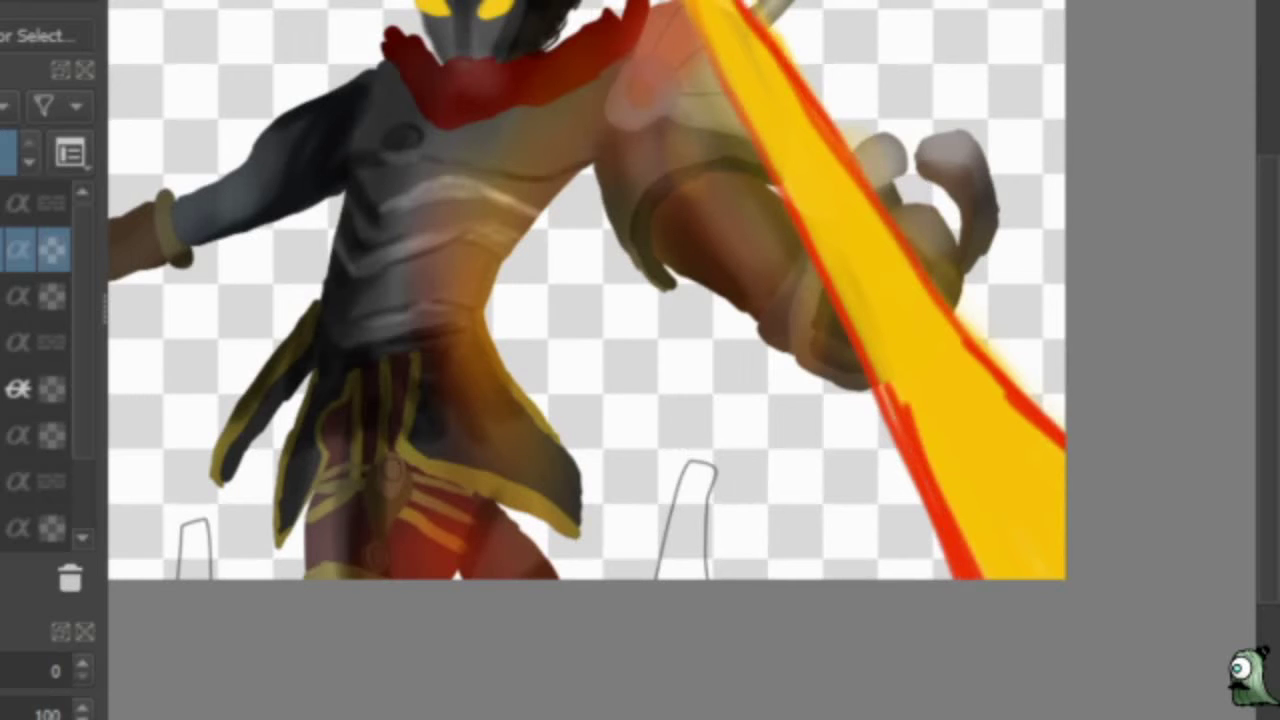
Pick a pale yellow and fill the inside of the beam along its full length.
{"action": "right_click", "coordinate": [851, 429]}
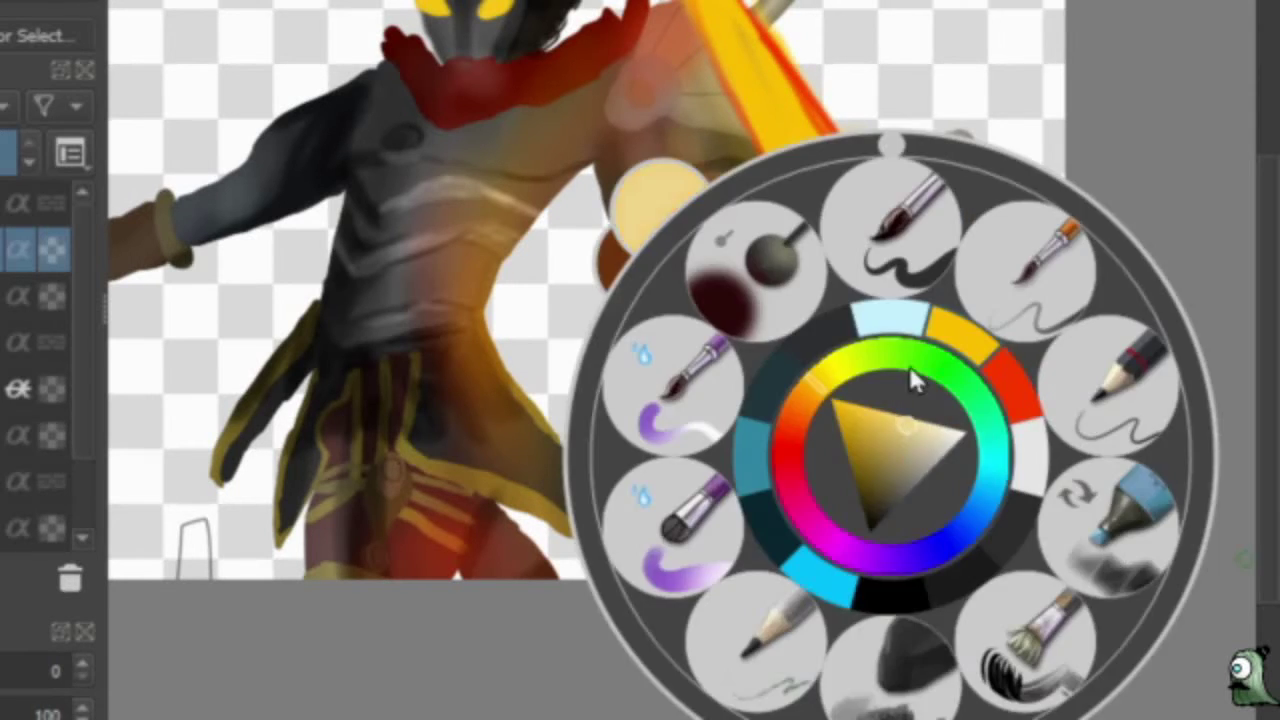
{"action": "left_click_drag", "start_coordinate": [850, 270], "coordinate": [1006, 509]}
{"action": "left_click_drag", "start_coordinate": [840, 225], "coordinate": [1060, 575]}
{"action": "left_click_drag", "start_coordinate": [760, 0], "coordinate": [1045, 565]}
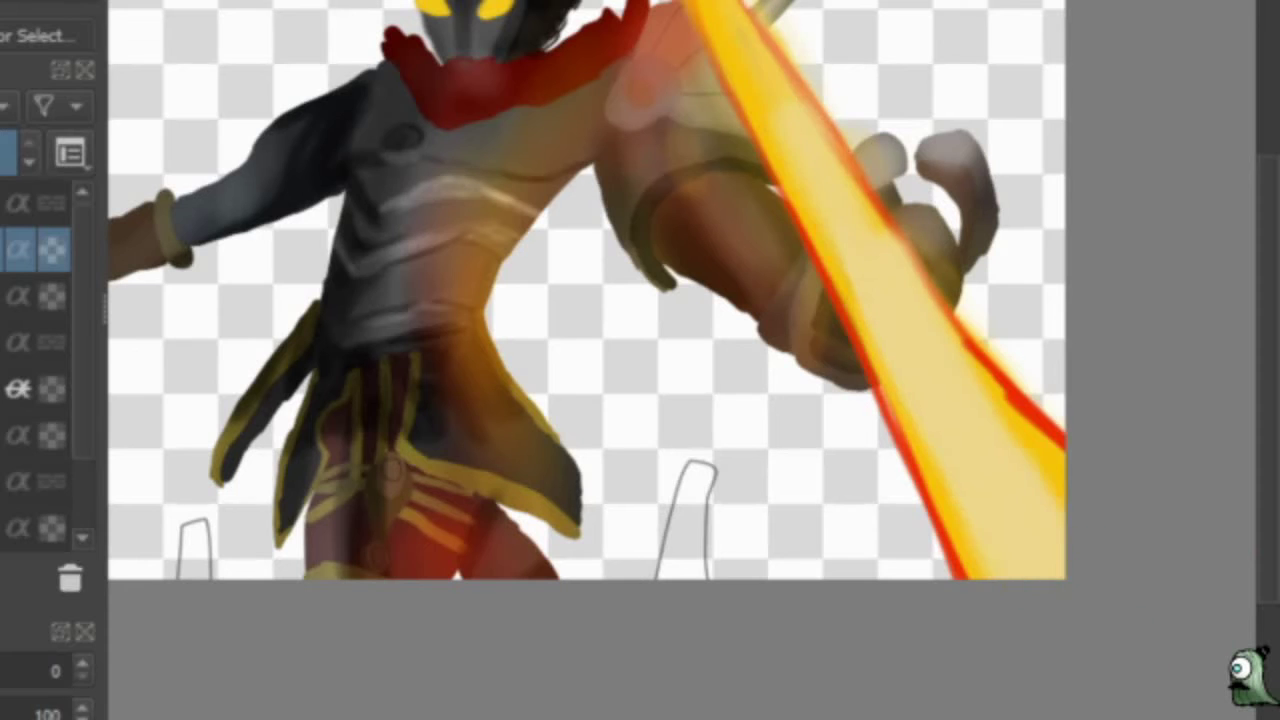
{"action": "left_click_drag", "start_coordinate": [760, 10], "coordinate": [966, 429]}
{"action": "mouse_move", "coordinate": [1010, 565]}
{"action": "left_mouse_down"}
{"action": "mouse_move", "coordinate": [817, 192]}
{"action": "mouse_move", "coordinate": [1045, 545]}
{"action": "mouse_move", "coordinate": [907, 363]}
{"action": "left_mouse_up"}
Add a white core to the beam and paint bright yellow streaks along its sides.
{"action": "right_click", "coordinate": [602, 155]}
{"action": "left_click", "coordinate": [575, 140]}
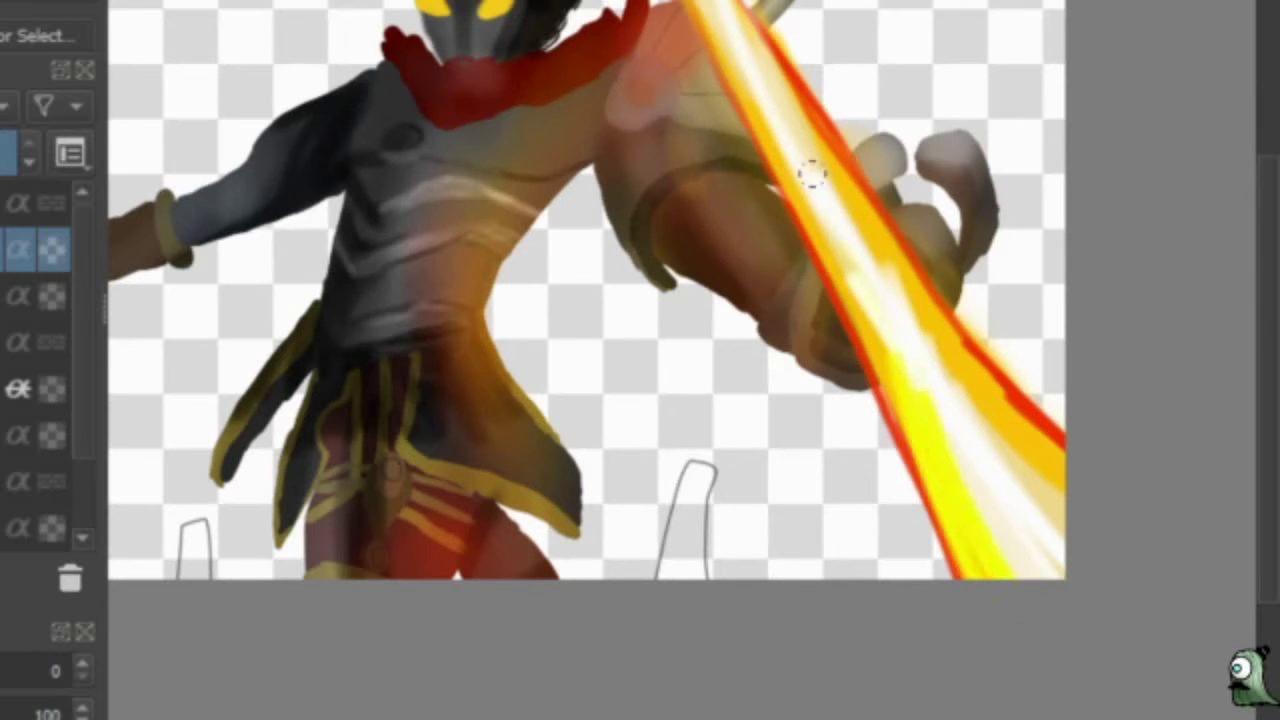
{"action": "mouse_move", "coordinate": [811, 174]}
{"action": "left_mouse_down"}
{"action": "mouse_move", "coordinate": [1000, 520]}
{"action": "mouse_move", "coordinate": [770, 40]}
{"action": "left_mouse_up"}
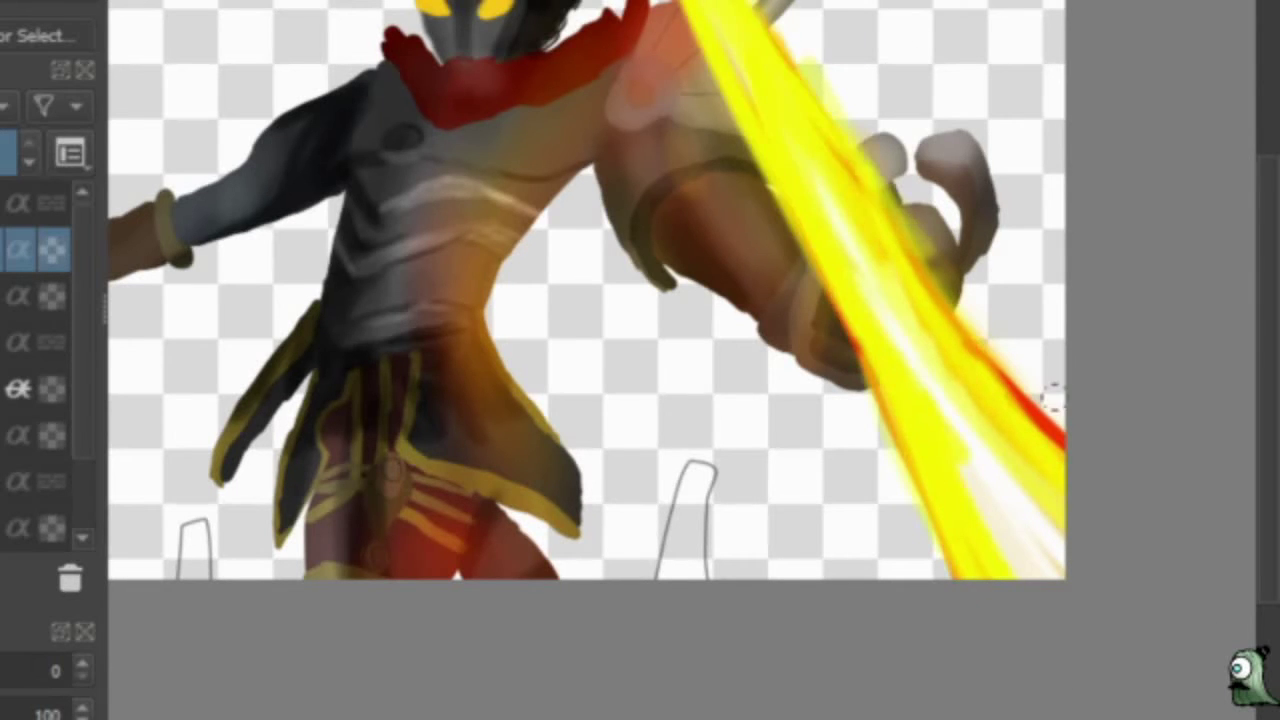
Pick pale blue and paint branching lightning bolts radiating from the staff's glowing orb, undoing unwanted strokes.
{"action": "scroll", "coordinate": [600, 300], "scroll_direction": "down", "scroll_amount": 3}
{"action": "scroll", "coordinate": [949, 314], "scroll_direction": "up", "scroll_amount": 3}
{"action": "right_click", "coordinate": [696, 488]}
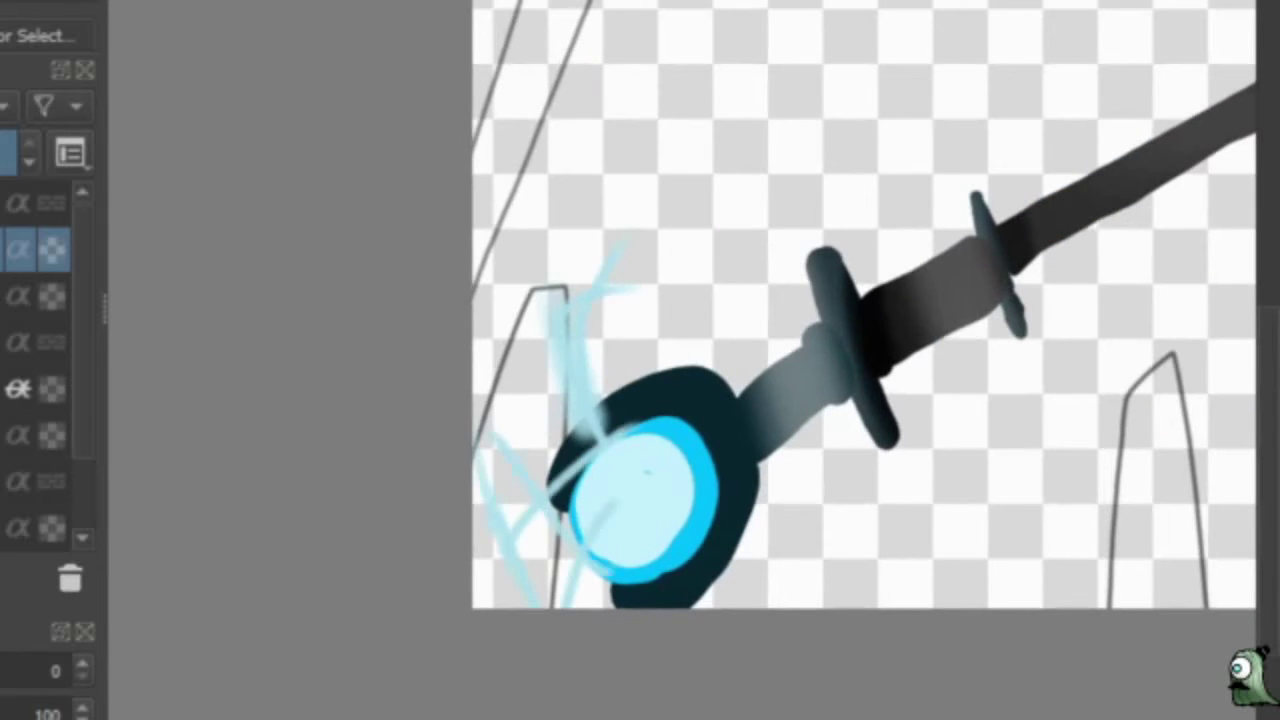
{"action": "key", "text": "ctrl+z"}
{"action": "key", "text": "ctrl+z"}
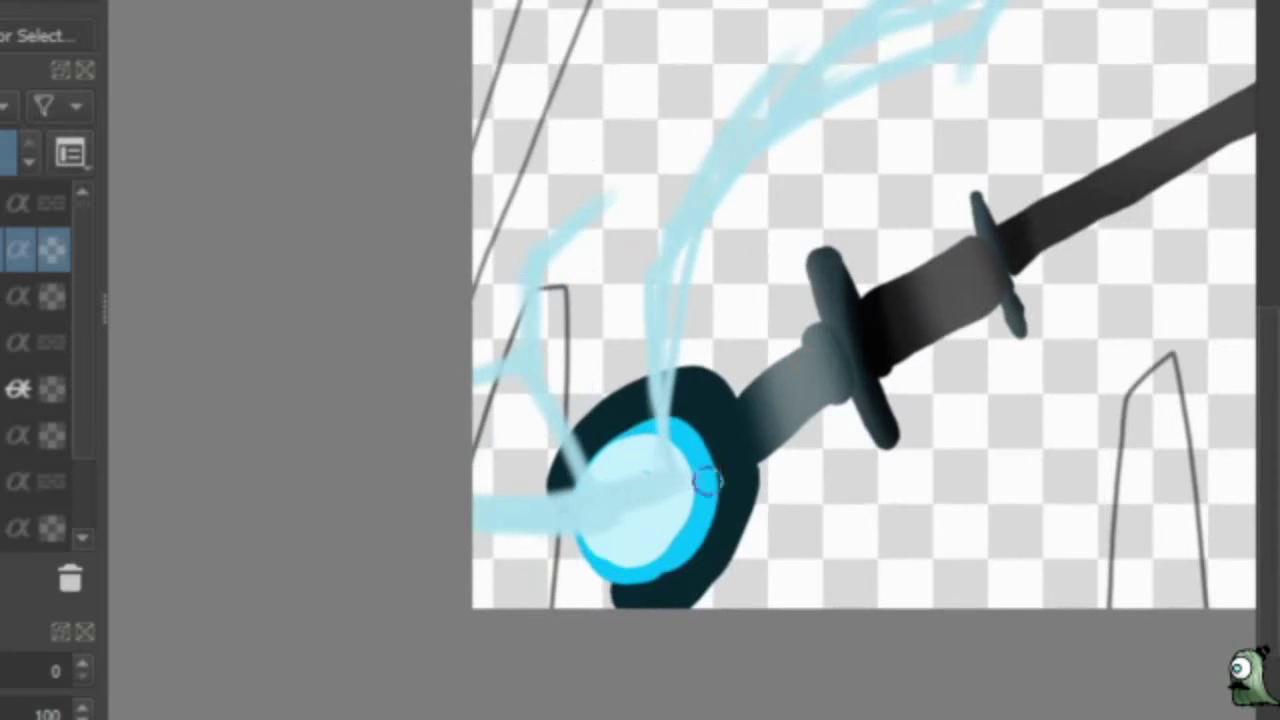
{"action": "key", "text": "ctrl+z"}
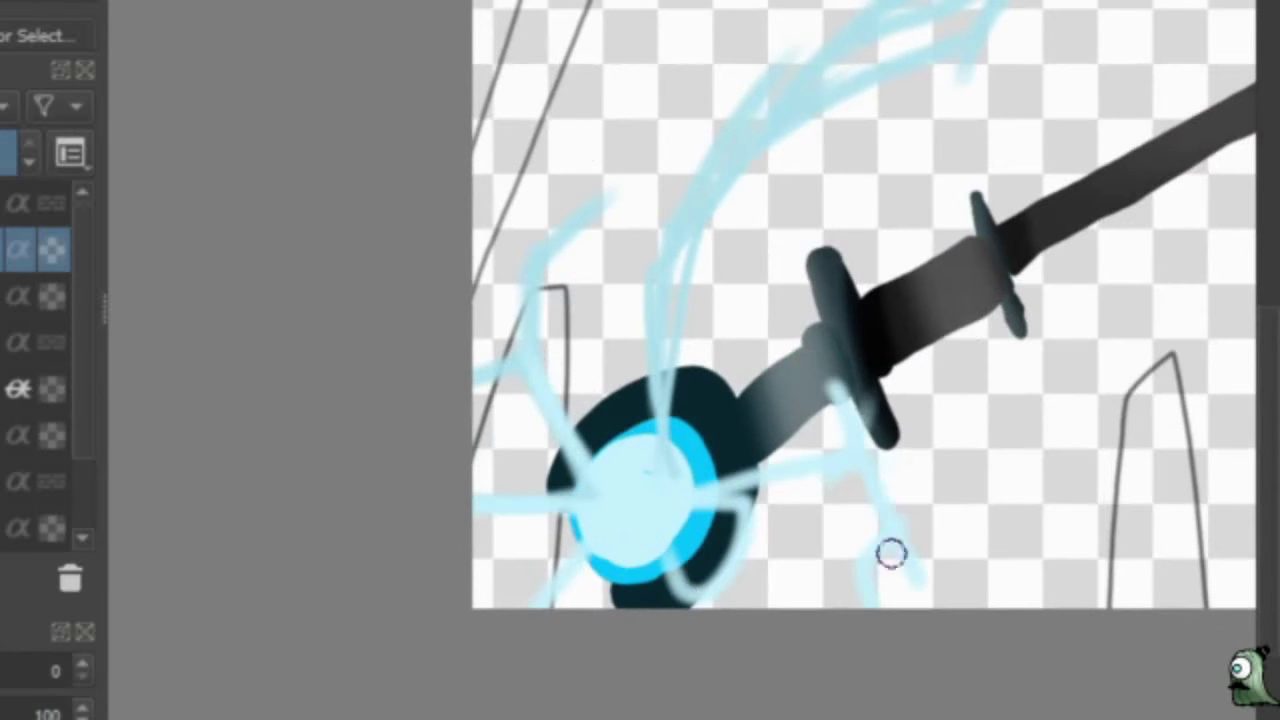
{"action": "scroll", "coordinate": [675, 522], "scroll_direction": "down", "scroll_amount": 5}
{"action": "scroll", "coordinate": [675, 522], "scroll_direction": "up", "scroll_amount": 4}
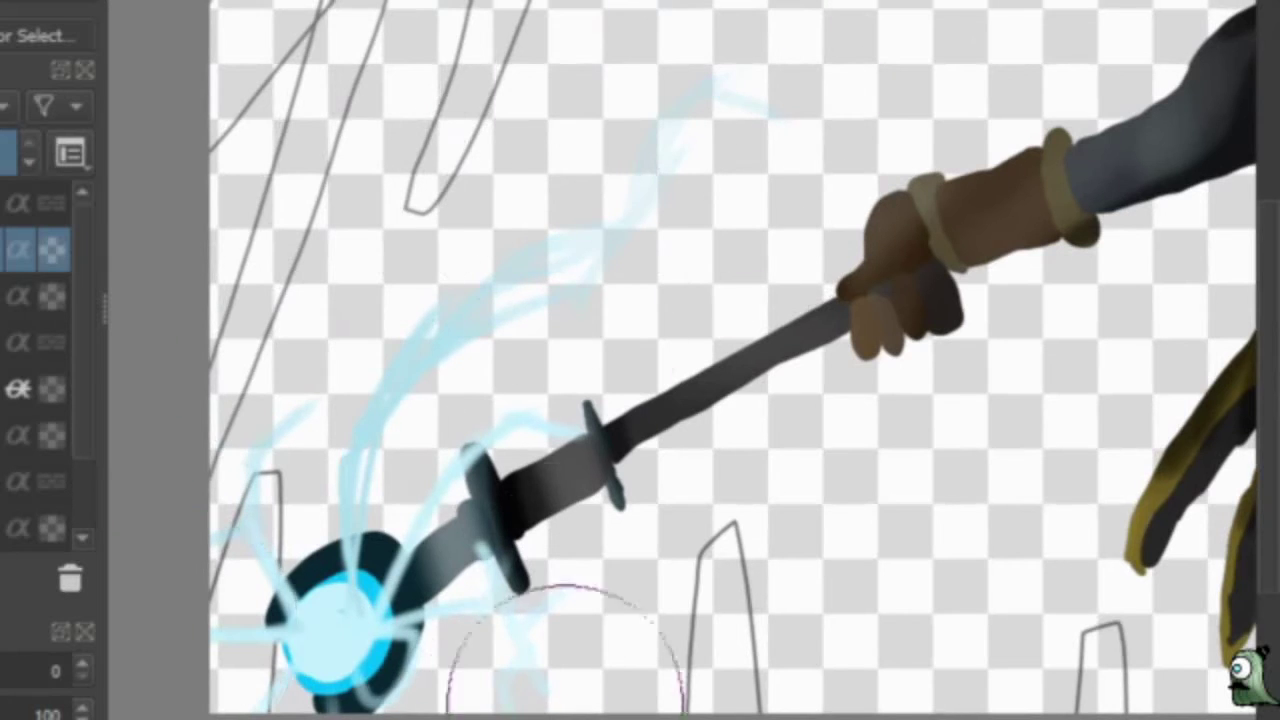
Outline the yellow eyes in orange on the shading layer and add a soft yellow glow around them.
{"action": "scroll", "coordinate": [565, 655], "scroll_direction": "down", "scroll_amount": 4}
{"action": "scroll", "coordinate": [890, 242], "scroll_direction": "up", "scroll_amount": 6}
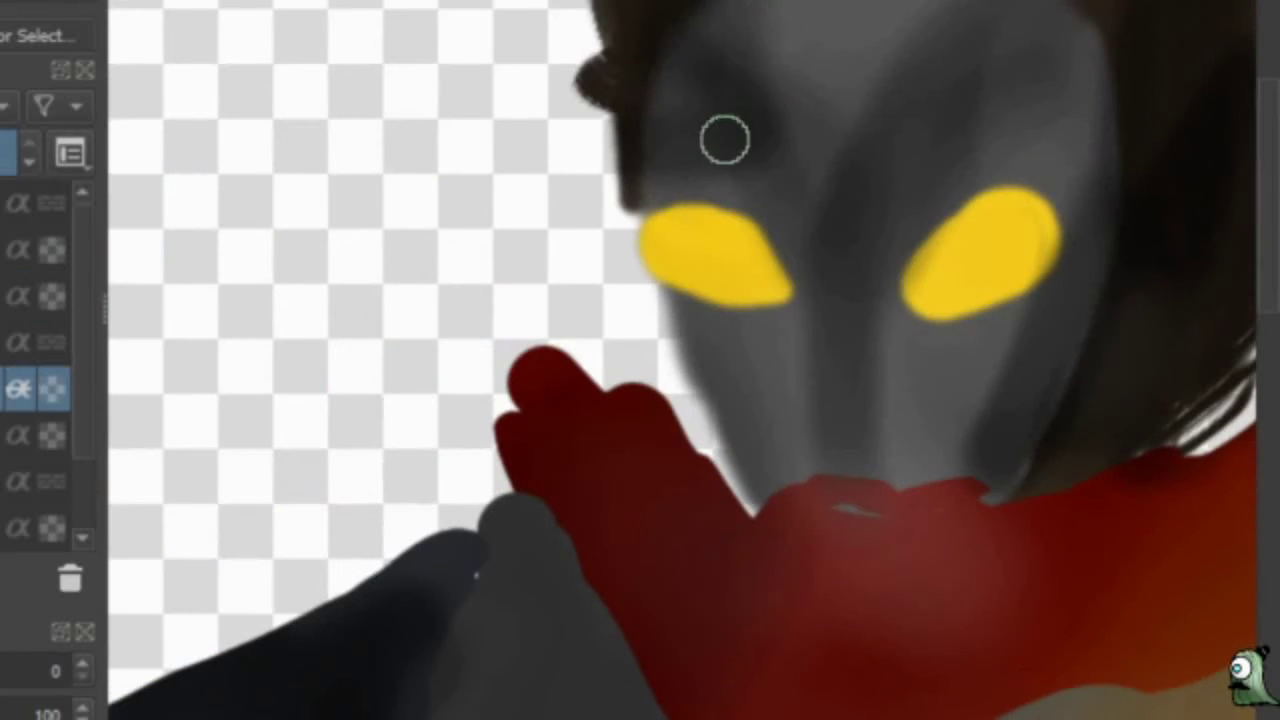
{"action": "key", "text": "ctrl+z"}
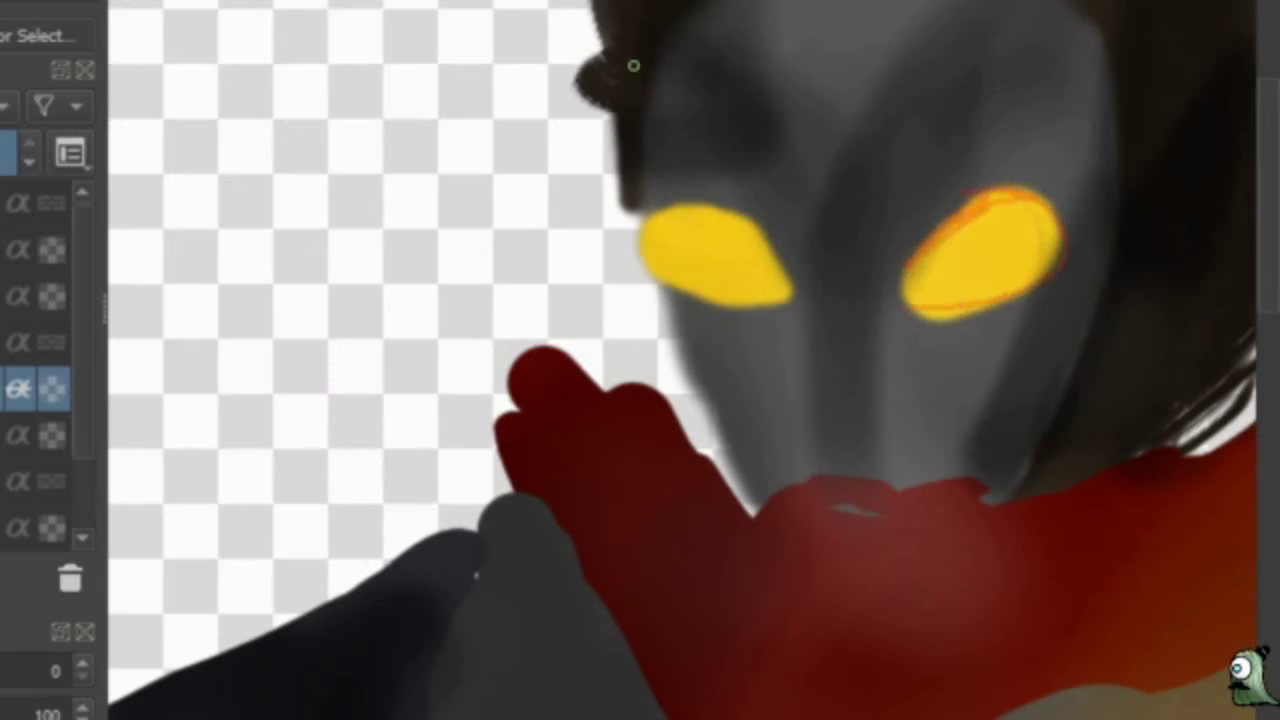
{"action": "scroll", "coordinate": [734, 234], "scroll_direction": "down", "scroll_amount": 4}
{"action": "scroll", "coordinate": [1049, 594], "scroll_direction": "up", "scroll_amount": 5}
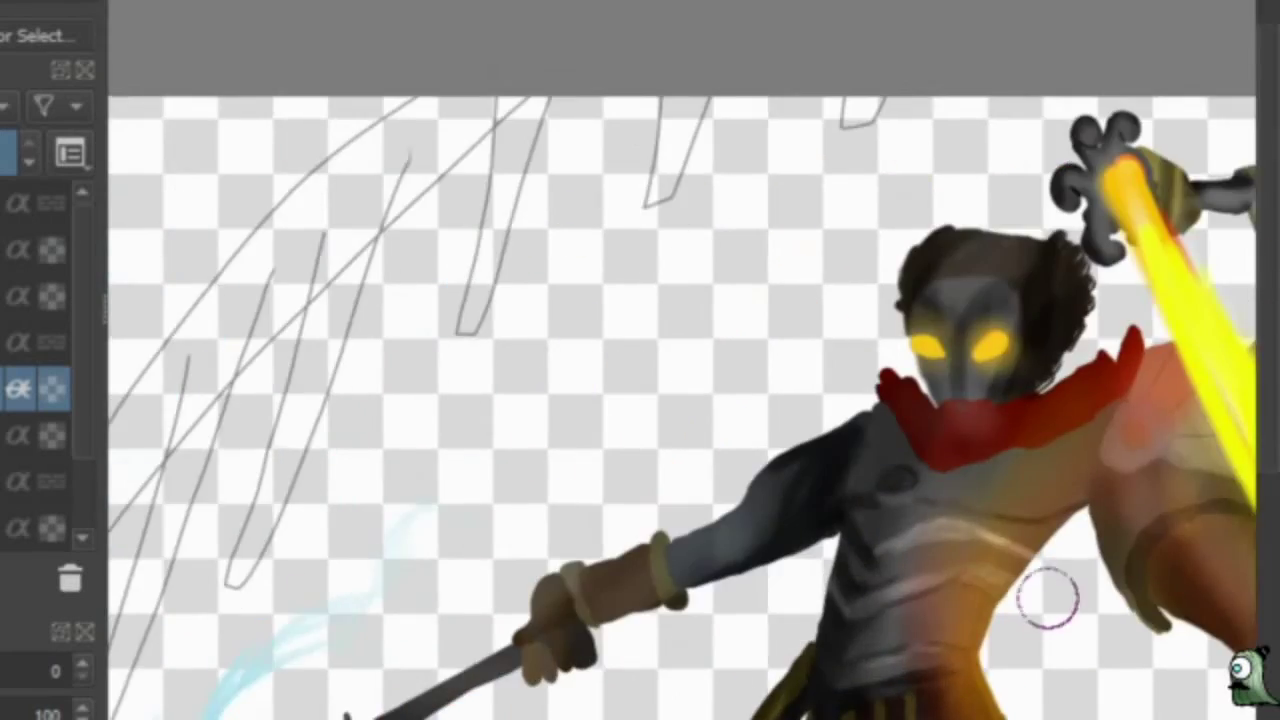
Switch to the layer below the shading and draw a black line along the sketched cloth under the staff hand's cuff.
{"action": "left_click", "coordinate": [22, 430]}
{"action": "scroll", "coordinate": [640, 360], "scroll_direction": "down", "scroll_amount": 4}
{"action": "scroll", "coordinate": [457, 314], "scroll_direction": "up", "scroll_amount": 6}
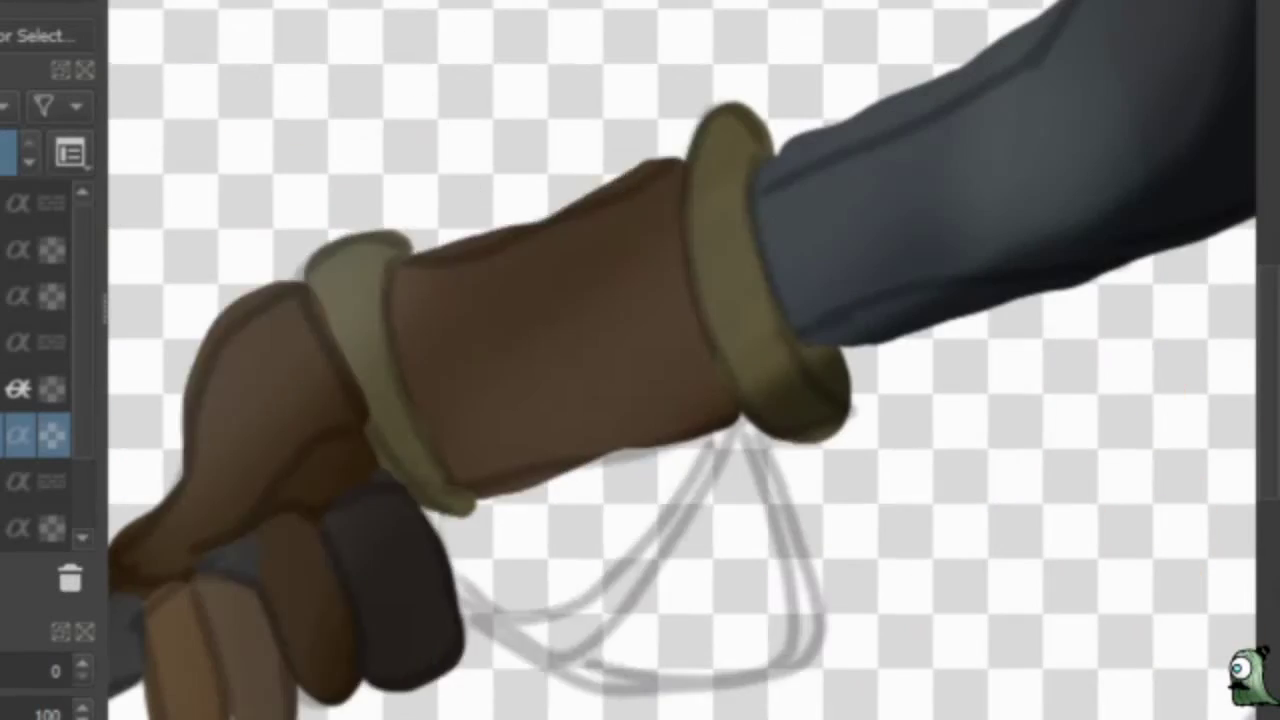
{"action": "scroll", "coordinate": [640, 360], "scroll_direction": "up", "scroll_amount": 2}
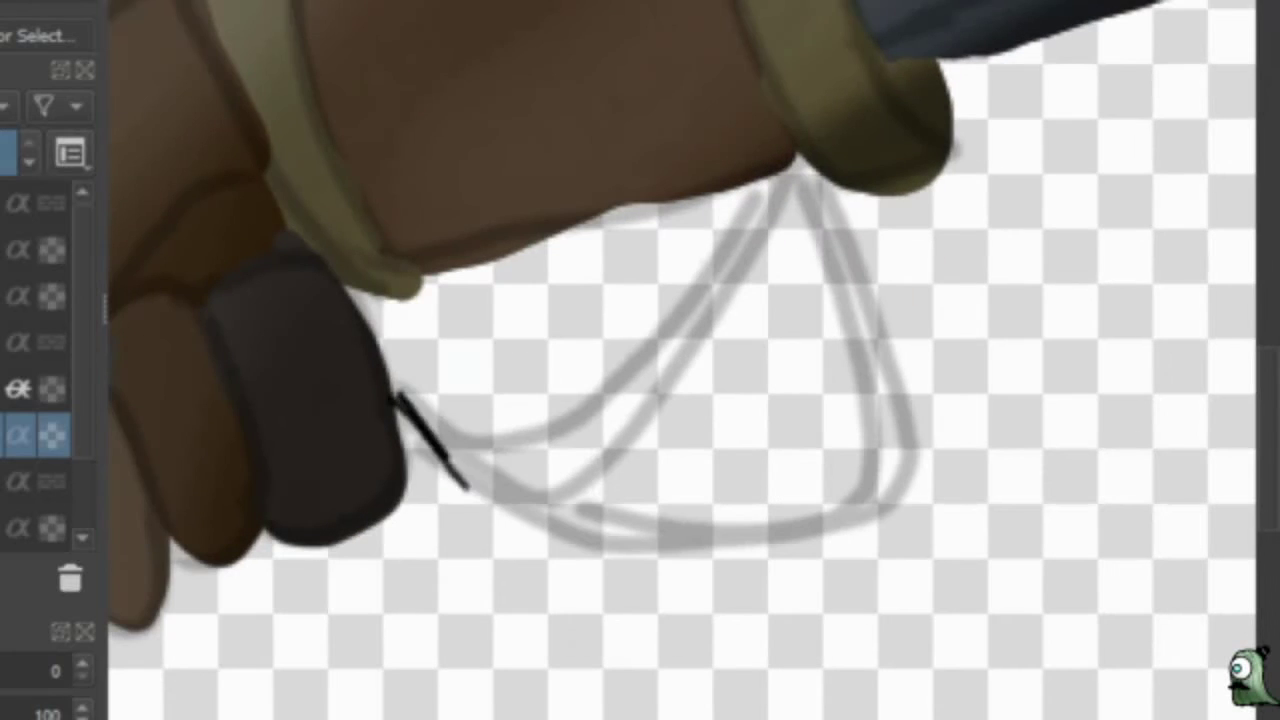
{"action": "mouse_move", "coordinate": [465, 487]}
{"action": "left_mouse_down"}
{"action": "mouse_move", "coordinate": [691, 343]}
{"action": "mouse_move", "coordinate": [554, 451]}
{"action": "mouse_move", "coordinate": [723, 526]}
{"action": "mouse_move", "coordinate": [778, 192]}
{"action": "mouse_move", "coordinate": [894, 374]}
{"action": "left_mouse_up"}
Pick dark red and paint the curved cloth strip between the torso and the oversized arm's shoulder armour.
{"action": "scroll", "coordinate": [894, 374], "scroll_direction": "down", "scroll_amount": 4}
{"action": "scroll", "coordinate": [712, 48], "scroll_direction": "up", "scroll_amount": 5}
{"action": "scroll", "coordinate": [712, 48], "scroll_direction": "up", "scroll_amount": 1}
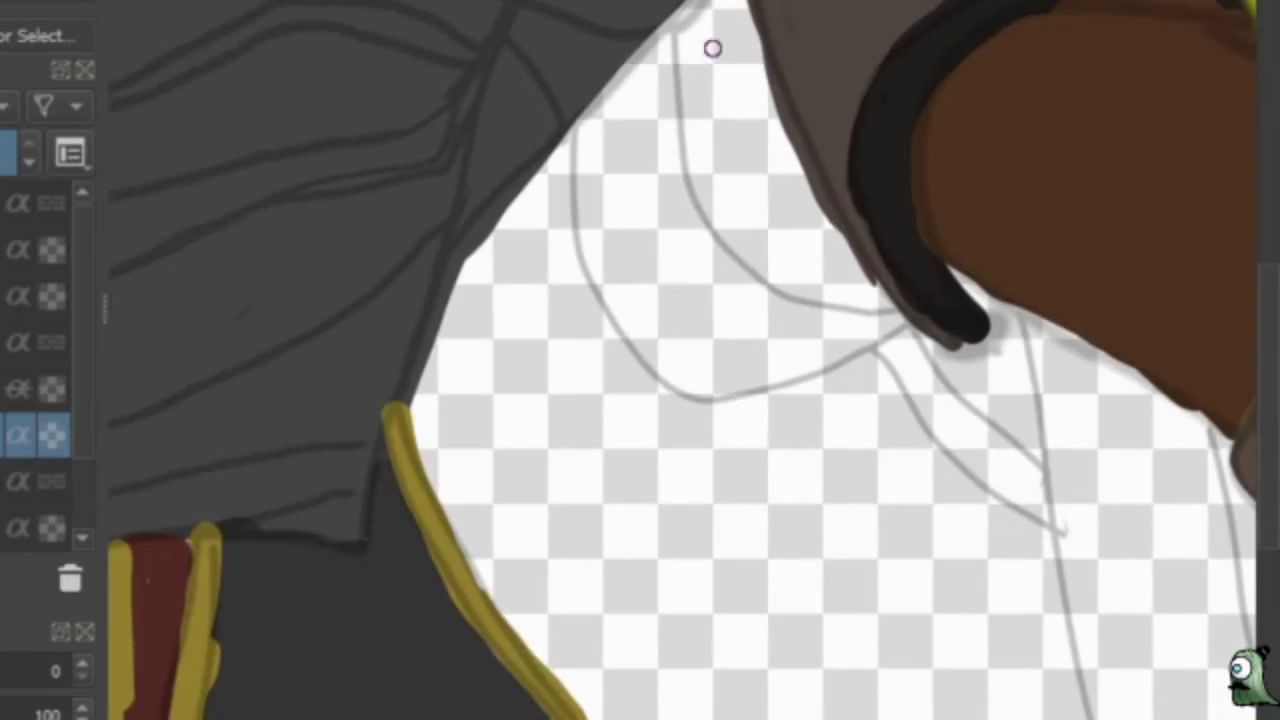
{"action": "right_click", "coordinate": [625, 214]}
{"action": "left_click", "coordinate": [657, 243]}
{"action": "mouse_move", "coordinate": [700, 5]}
{"action": "left_mouse_down"}
{"action": "mouse_move", "coordinate": [663, 100]}
{"action": "mouse_move", "coordinate": [900, 320]}
{"action": "left_mouse_up"}
{"action": "left_click_drag", "start_coordinate": [660, 300], "coordinate": [857, 343]}
{"action": "left_click_drag", "start_coordinate": [640, 320], "coordinate": [890, 330]}
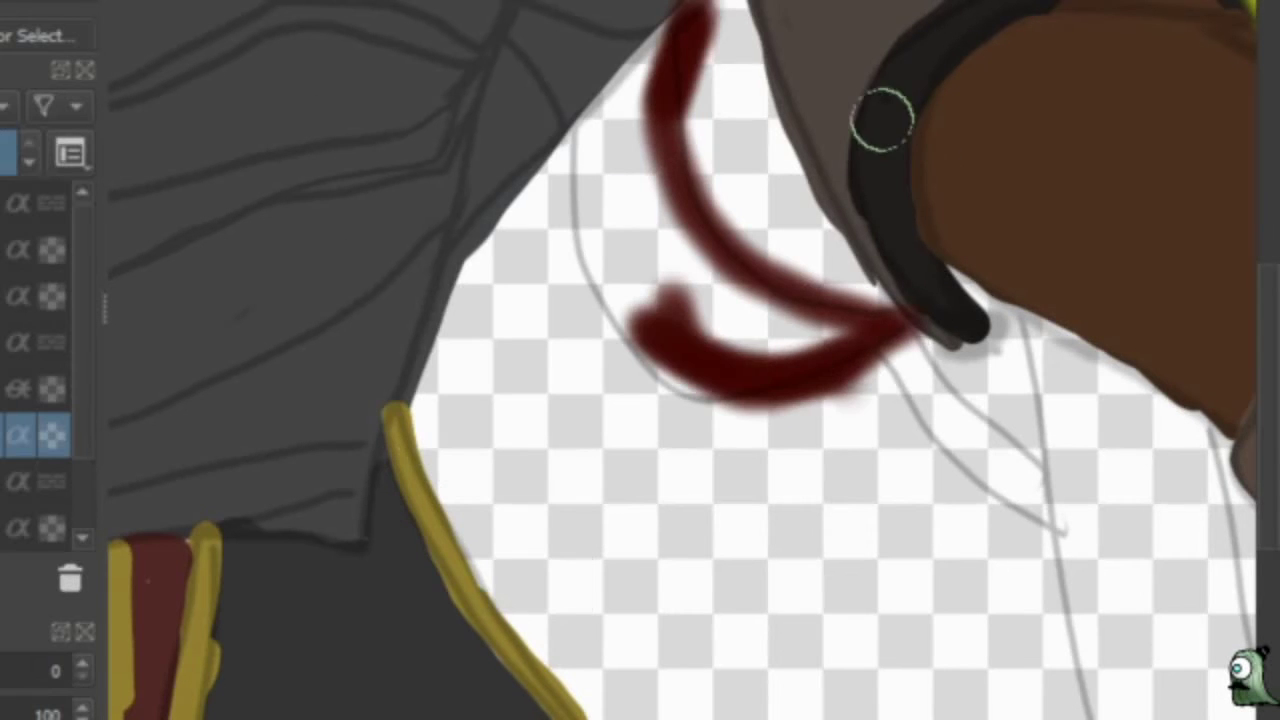
{"action": "mouse_move", "coordinate": [660, 340]}
{"action": "left_mouse_down"}
{"action": "mouse_move", "coordinate": [608, 100]}
{"action": "mouse_move", "coordinate": [871, 371]}
{"action": "left_mouse_up"}
Paint the long dark red cloth hanging from beneath the oversized arm to the canvas edge.
{"action": "right_click", "coordinate": [871, 371]}
{"action": "left_click_drag", "start_coordinate": [650, 160], "coordinate": [825, 312]}
{"action": "left_click_drag", "start_coordinate": [780, 115], "coordinate": [860, 700]}
{"action": "left_click_drag", "start_coordinate": [814, 129], "coordinate": [1110, 630]}
{"action": "mouse_move", "coordinate": [830, 150]}
{"action": "left_mouse_down"}
{"action": "mouse_move", "coordinate": [887, 443]}
{"action": "mouse_move", "coordinate": [1034, 617]}
{"action": "mouse_move", "coordinate": [571, 134]}
{"action": "mouse_move", "coordinate": [831, 360]}
{"action": "mouse_move", "coordinate": [625, 150]}
{"action": "mouse_move", "coordinate": [643, 380]}
{"action": "mouse_move", "coordinate": [674, 543]}
{"action": "mouse_move", "coordinate": [735, 443]}
{"action": "left_mouse_up"}
Pick a brighter red for the hanging cloth's lower part and paint a thin wisp over the beam on the beam's layer.
{"action": "right_click", "coordinate": [643, 380]}
{"action": "left_click", "coordinate": [709, 286]}
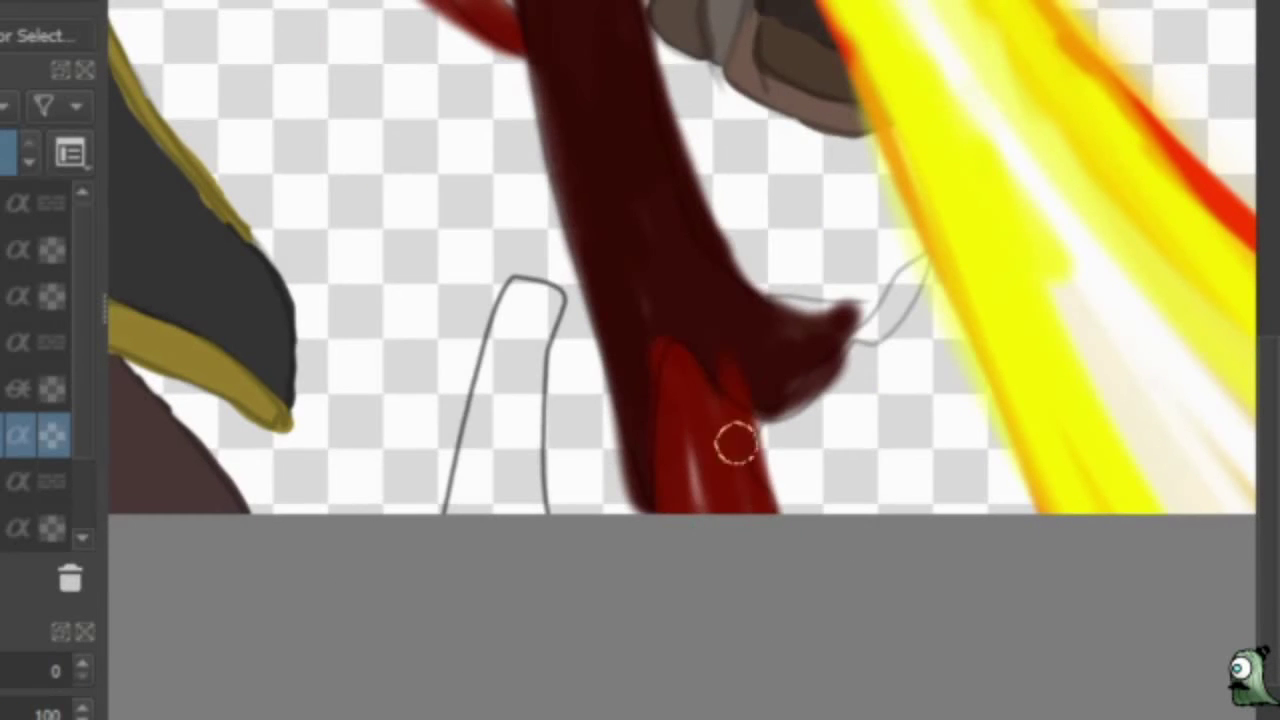
{"action": "left_click", "coordinate": [40, 248]}
{"action": "left_click_drag", "start_coordinate": [855, 335], "coordinate": [1000, 172]}
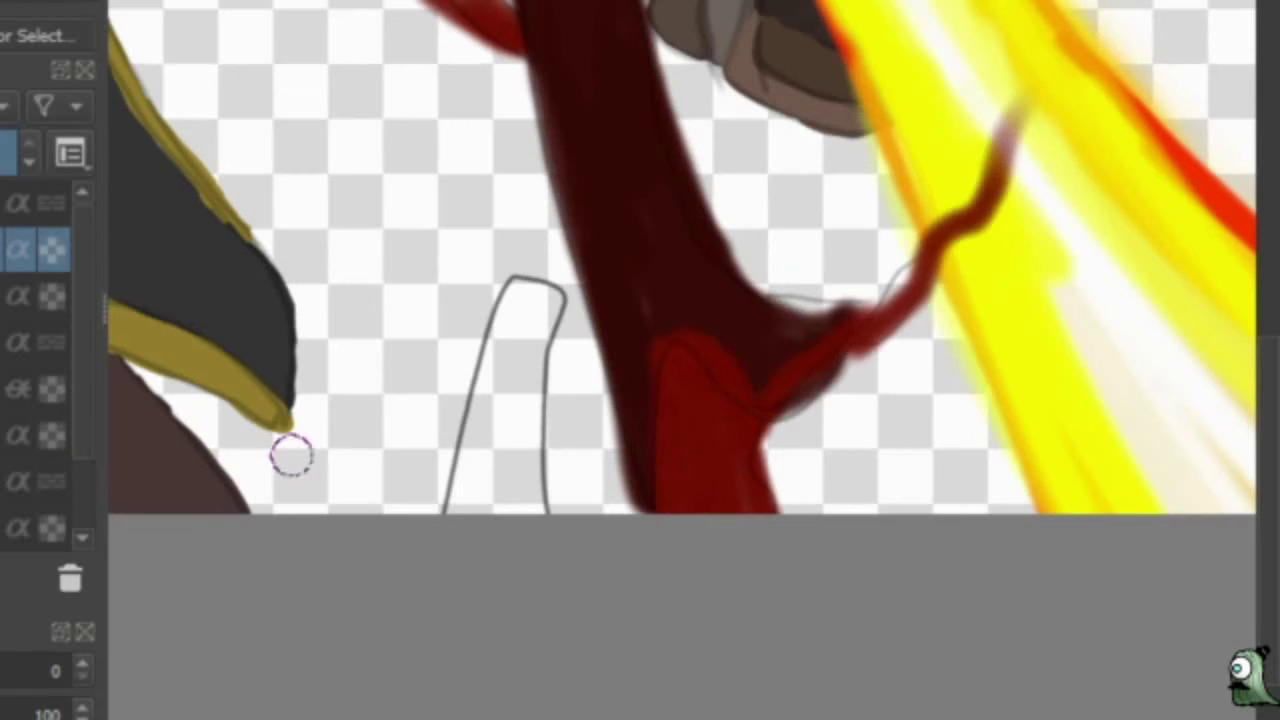
{"action": "mouse_move", "coordinate": [1235, 245]}
{"action": "left_mouse_down"}
{"action": "mouse_move", "coordinate": [820, 354]}
{"action": "mouse_move", "coordinate": [873, 326]}
{"action": "left_mouse_up"}
Fill the lower end of the hanging cloth with red down to the canvas edge.
{"action": "left_click_drag", "start_coordinate": [388, 600], "coordinate": [540, 560]}
{"action": "scroll", "coordinate": [643, 606], "scroll_direction": "down", "scroll_amount": 3}
{"action": "scroll", "coordinate": [880, 475], "scroll_direction": "up", "scroll_amount": 4}
{"action": "left_click_drag", "start_coordinate": [700, 320], "coordinate": [686, 543]}
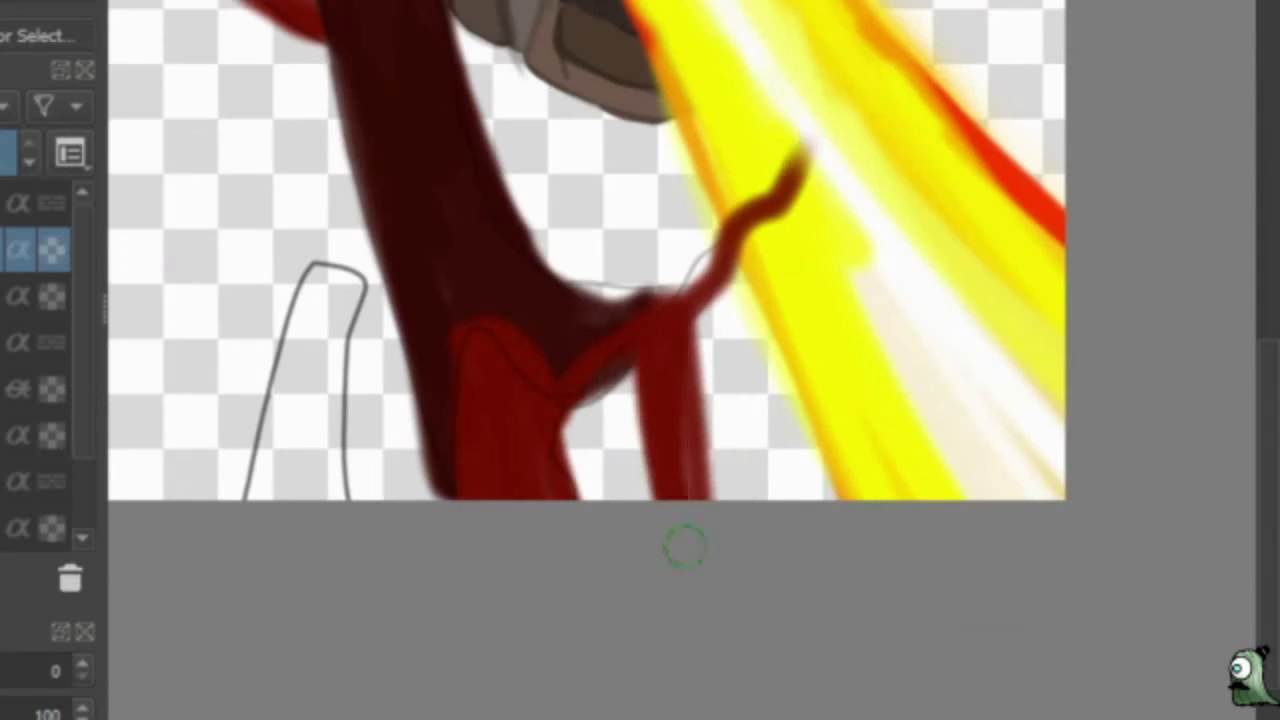
{"action": "left_click_drag", "start_coordinate": [600, 330], "coordinate": [610, 520]}
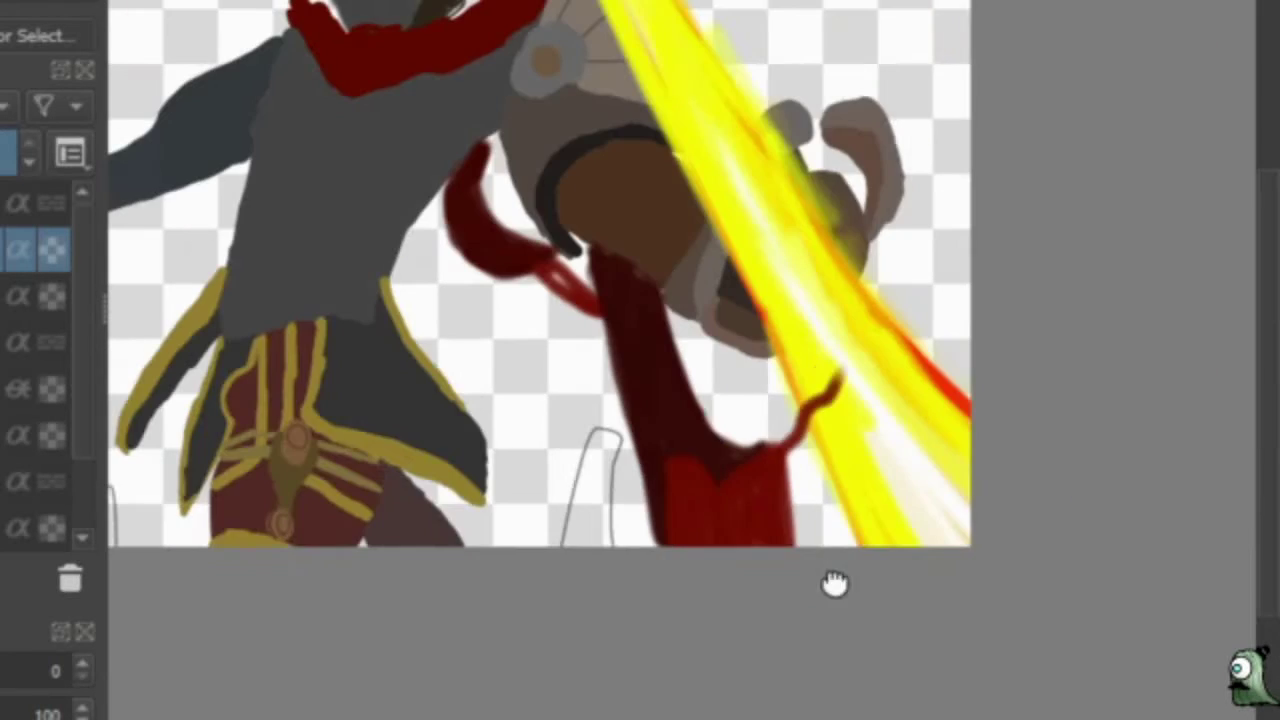
Rework the lower end of the hanging cloth in the sampled dark red so it sweeps toward the beam.
{"action": "left_click", "coordinate": [686, 434], "text": "ctrl"}
{"action": "scroll", "coordinate": [686, 434], "scroll_direction": "up", "scroll_amount": 4}
{"action": "mouse_move", "coordinate": [620, 150]}
{"action": "left_mouse_down"}
{"action": "mouse_move", "coordinate": [650, 430]}
{"action": "mouse_move", "coordinate": [1250, 450]}
{"action": "left_mouse_up"}
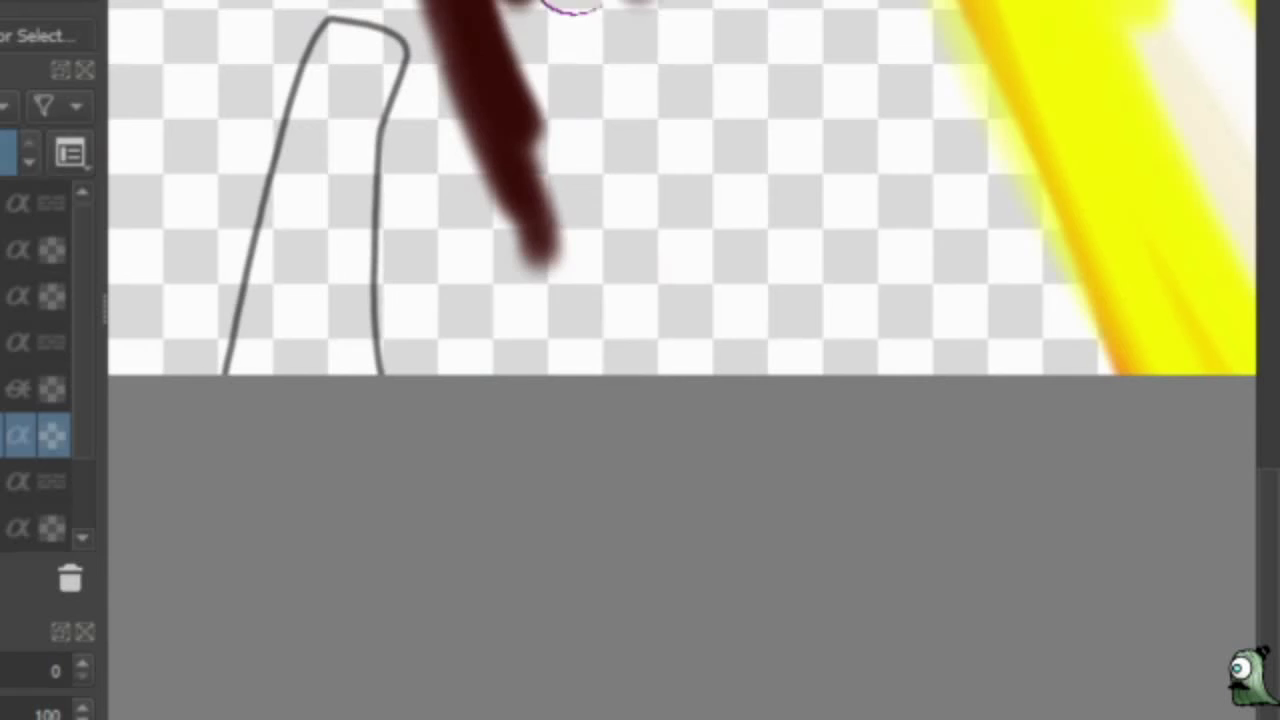
{"action": "mouse_move", "coordinate": [572, 5]}
{"action": "left_mouse_down"}
{"action": "mouse_move", "coordinate": [750, 200]}
{"action": "mouse_move", "coordinate": [780, 509]}
{"action": "left_mouse_up"}
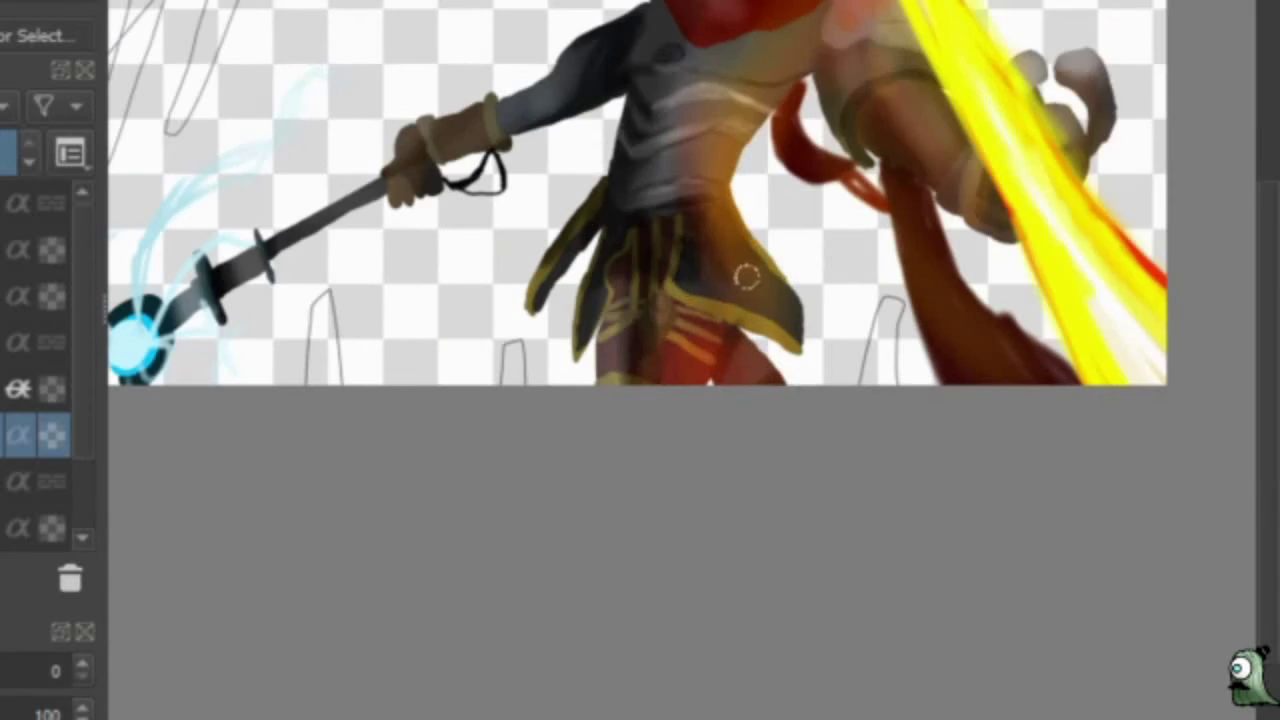
Try to draw dark contour lines on the face, running from above both eyes down to a point at the chin.
{"action": "scroll", "coordinate": [851, 337], "scroll_direction": "up", "scroll_amount": 5}
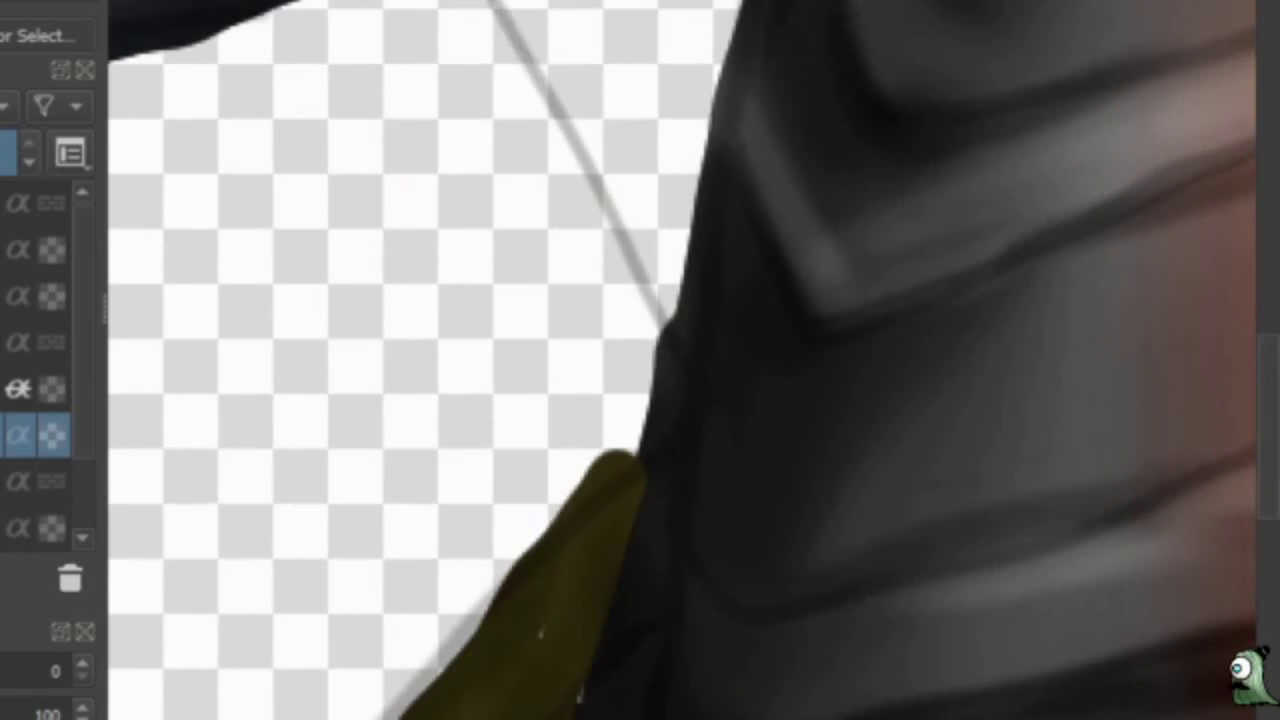
{"action": "mouse_move", "coordinate": [614, 229]}
{"action": "left_mouse_down"}
{"action": "mouse_move", "coordinate": [563, 23]}
{"action": "mouse_move", "coordinate": [640, 120]}
{"action": "left_mouse_up"}
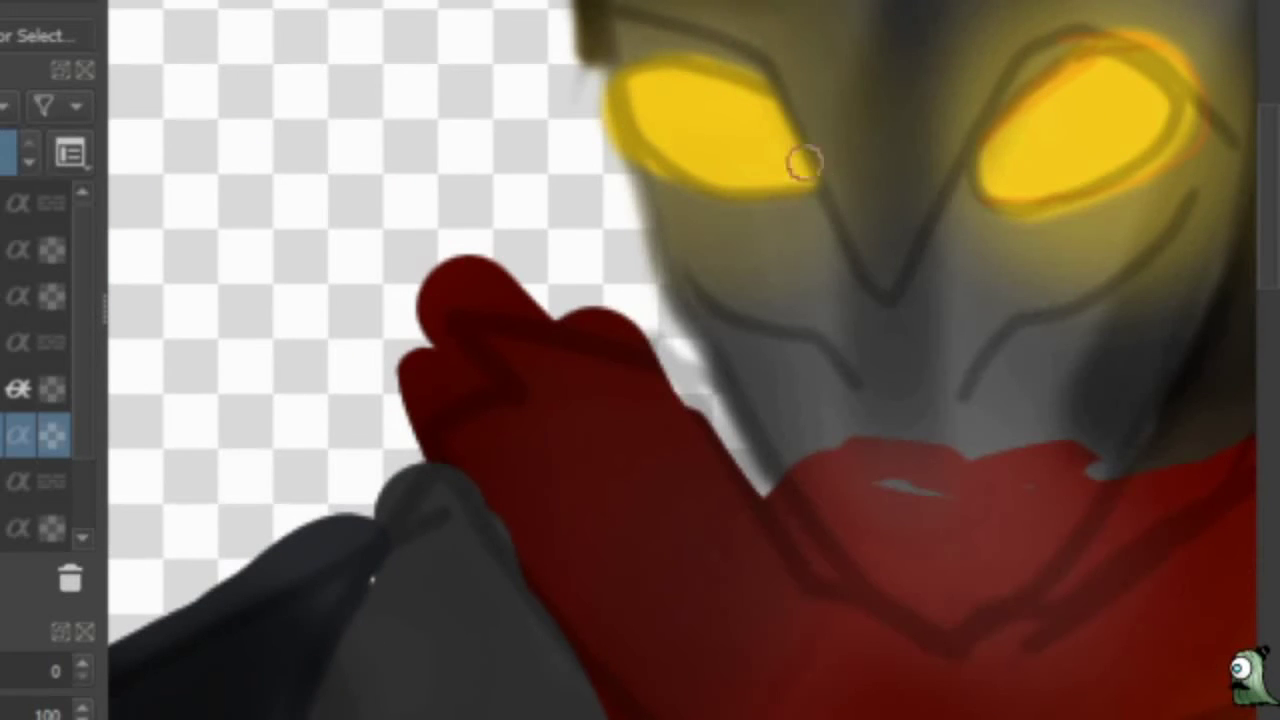
{"action": "left_click_drag", "start_coordinate": [803, 163], "coordinate": [977, 282]}
{"action": "left_click_drag", "start_coordinate": [893, 298], "coordinate": [1240, 146]}
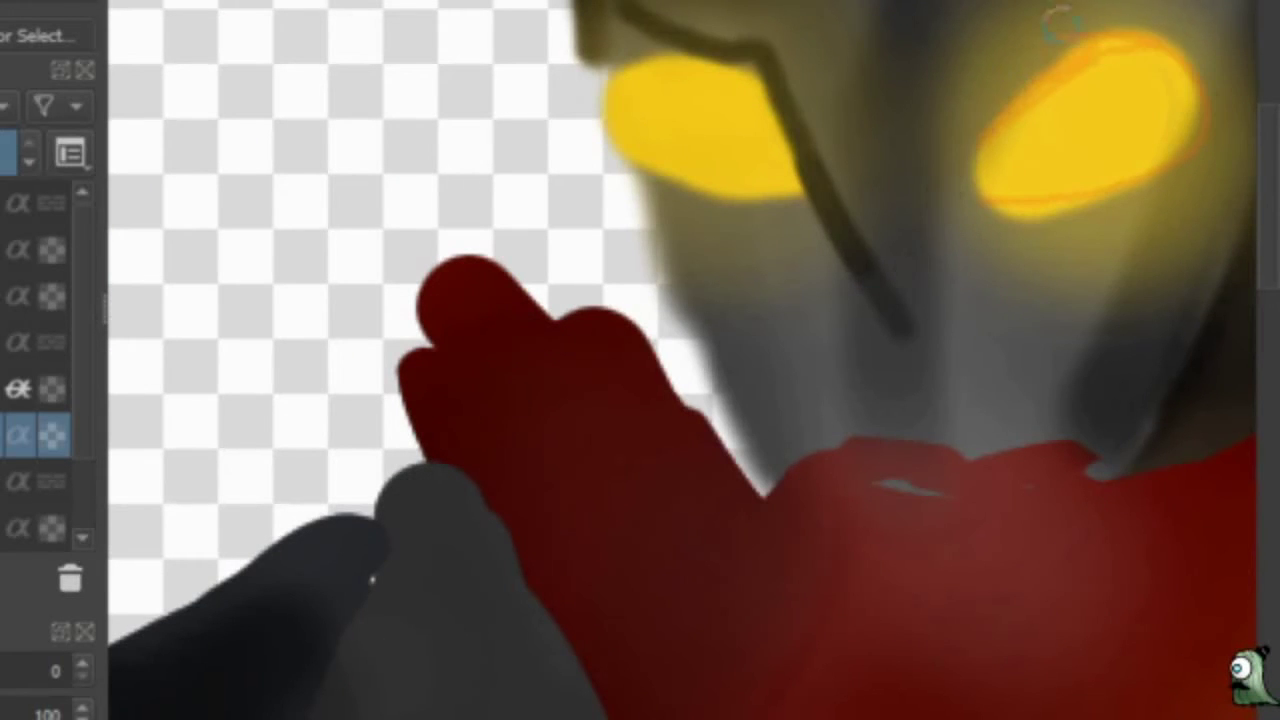
{"action": "left_click_drag", "start_coordinate": [895, 330], "coordinate": [1242, 92]}
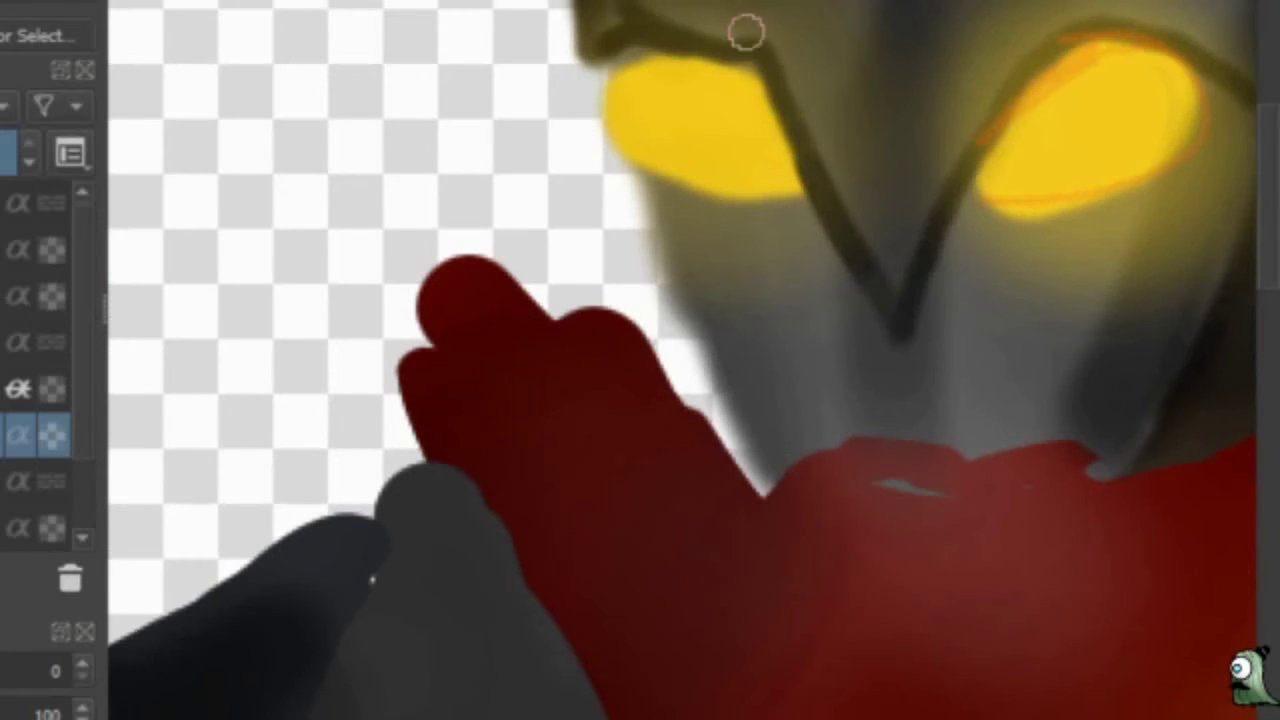
{"action": "key", "text": "ctrl+z"}
{"action": "left_click_drag", "start_coordinate": [592, 42], "coordinate": [843, 374]}
{"action": "key", "text": "ctrl+z"}
{"action": "mouse_move", "coordinate": [870, 440]}
{"action": "left_mouse_down"}
{"action": "mouse_move", "coordinate": [763, 77]}
{"action": "mouse_move", "coordinate": [592, 45]}
{"action": "left_mouse_up"}
{"action": "left_click_drag", "start_coordinate": [870, 440], "coordinate": [1097, 32]}
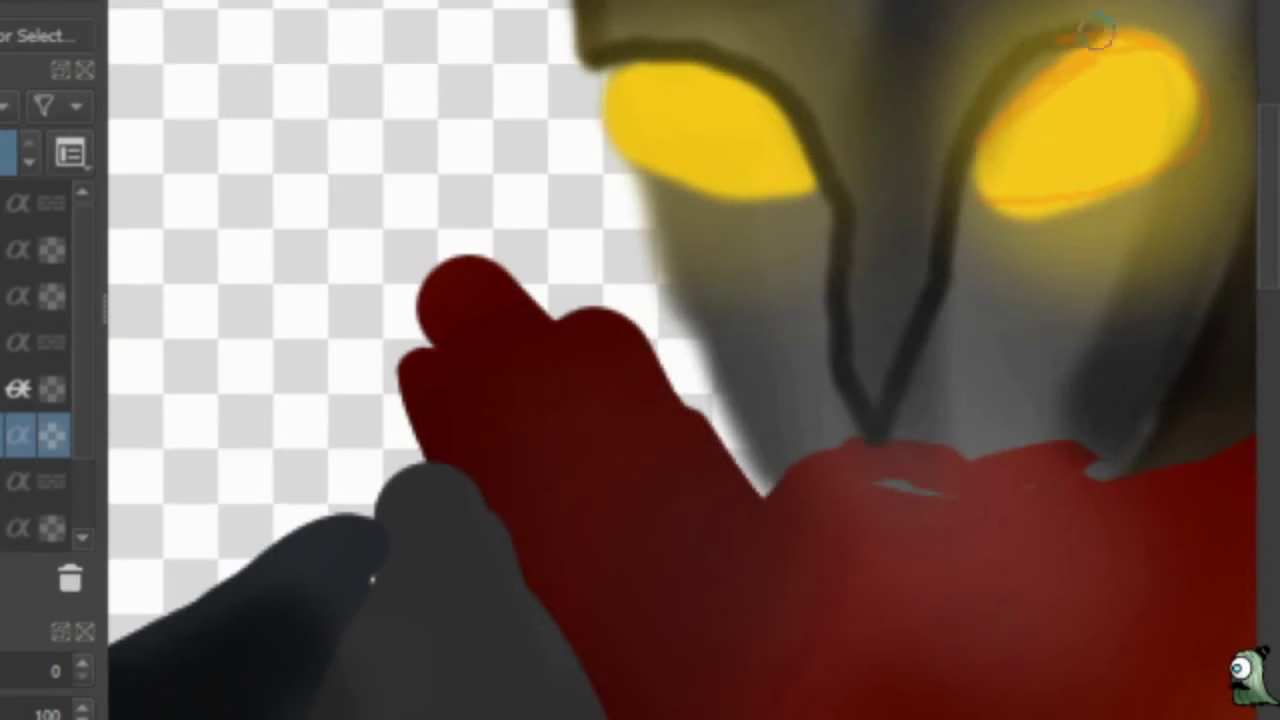
{"action": "key", "text": "ctrl+z"}
{"action": "key", "text": "ctrl+z"}
Try to outline the right eye and the forehead, nose and cheek plates of the mask with thick dark lines.
{"action": "left_click_drag", "start_coordinate": [880, 5], "coordinate": [985, 195]}
{"action": "mouse_move", "coordinate": [1034, 137]}
{"action": "left_mouse_down"}
{"action": "mouse_move", "coordinate": [1242, 100]}
{"action": "mouse_move", "coordinate": [1022, 310]}
{"action": "left_mouse_up"}
{"action": "left_click_drag", "start_coordinate": [1018, 240], "coordinate": [790, 362]}
{"action": "left_click_drag", "start_coordinate": [700, 400], "coordinate": [1030, 335]}
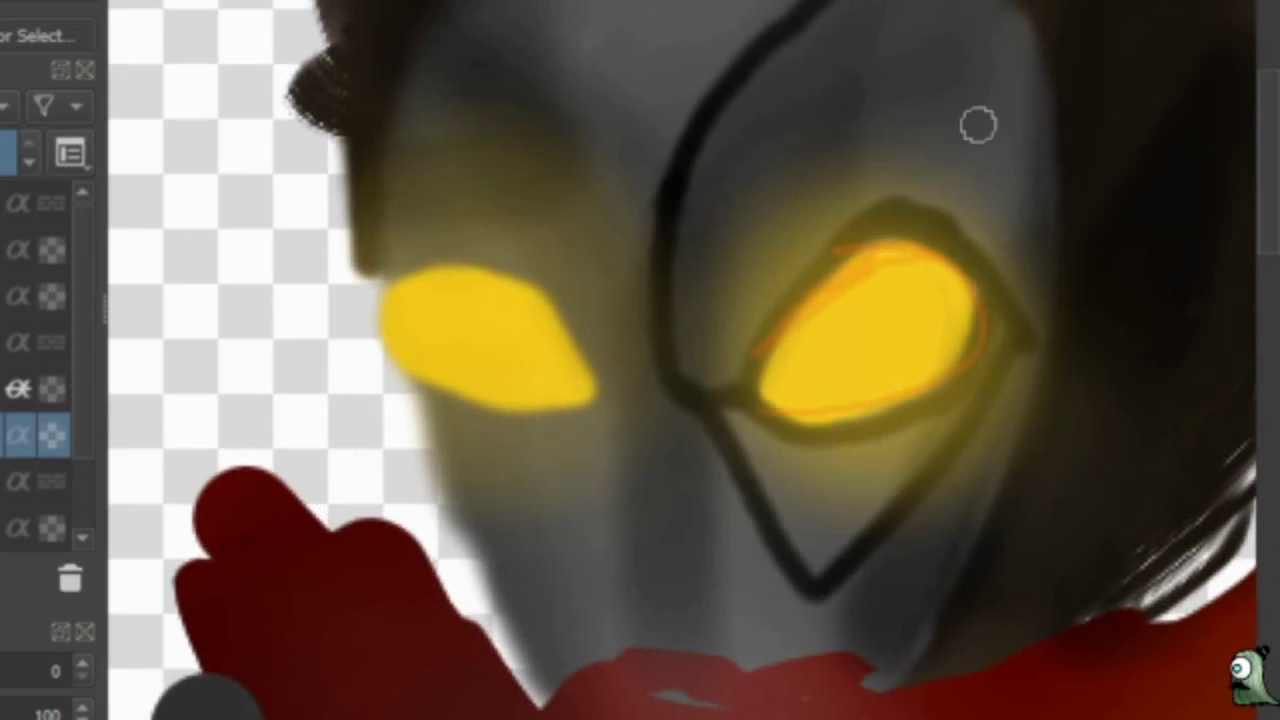
{"action": "left_click_drag", "start_coordinate": [362, 265], "coordinate": [655, 668]}
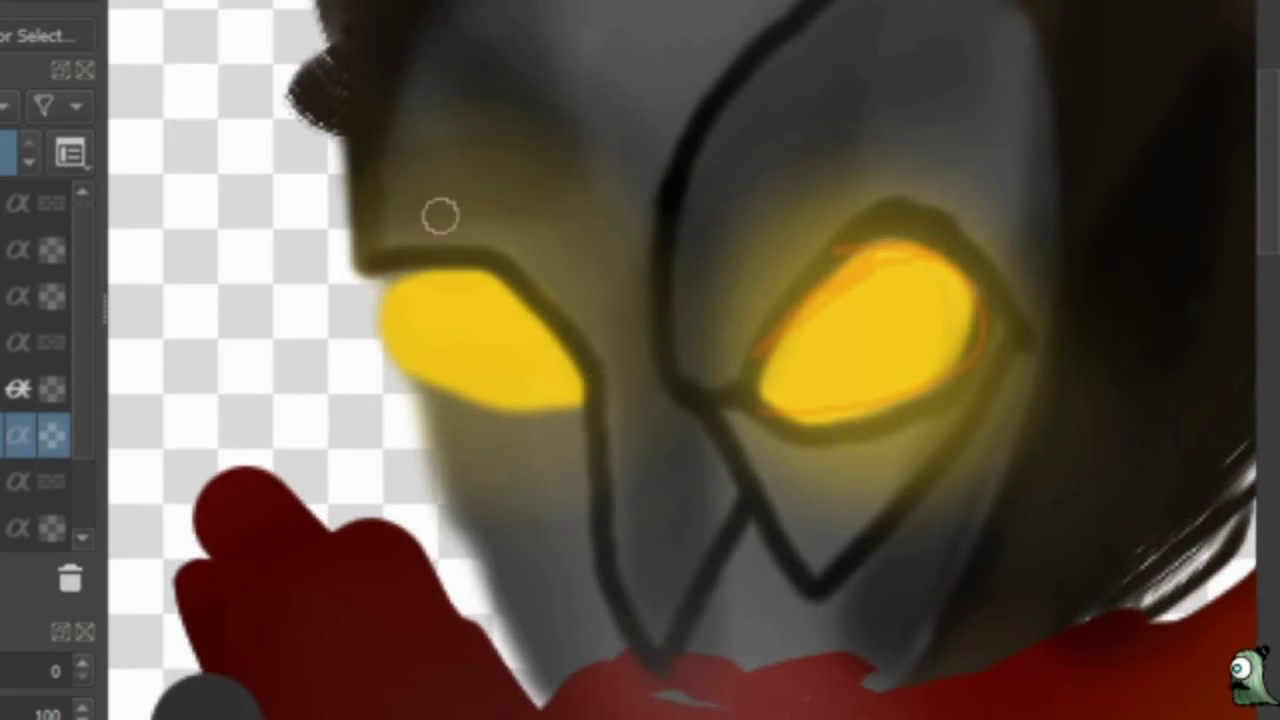
{"action": "mouse_move", "coordinate": [598, 368]}
{"action": "left_mouse_down"}
{"action": "mouse_move", "coordinate": [546, 71]}
{"action": "mouse_move", "coordinate": [510, 2]}
{"action": "left_mouse_up"}
{"action": "key", "text": "alt+bracketright"}
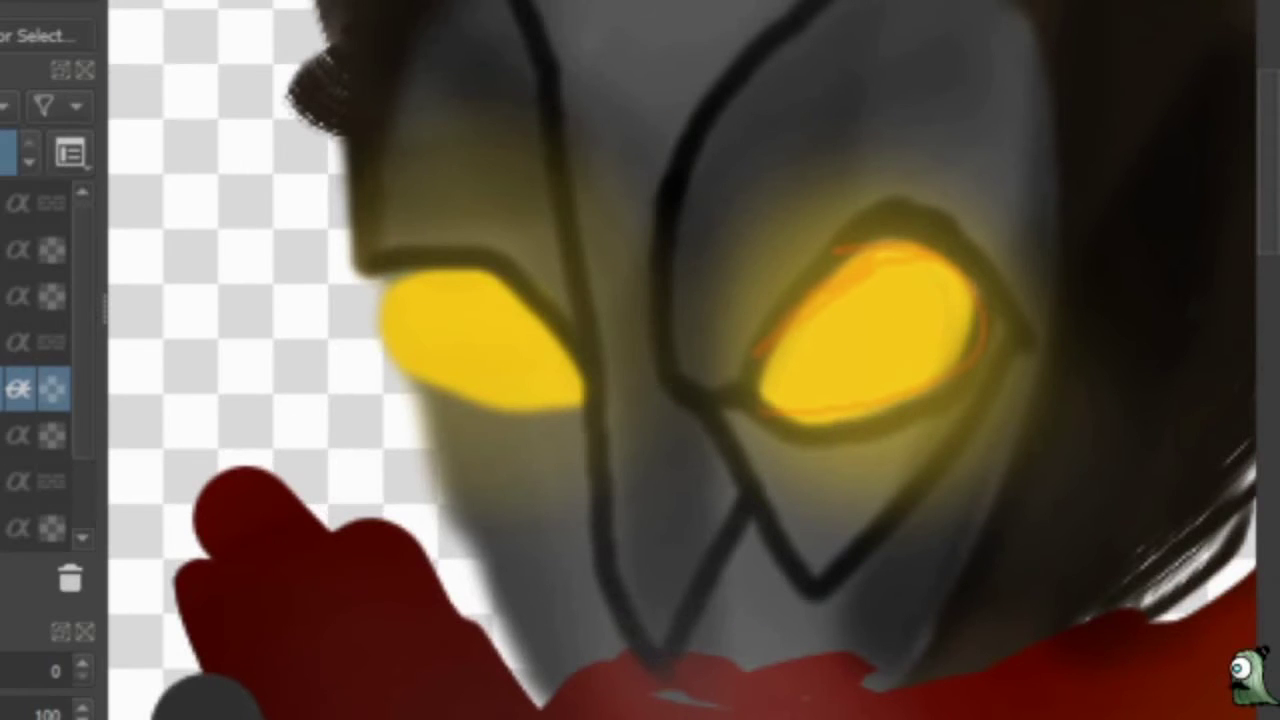
{"action": "left_click_drag", "start_coordinate": [668, 139], "coordinate": [740, 5]}
{"action": "left_click_drag", "start_coordinate": [595, 270], "coordinate": [617, 509]}
{"action": "left_click_drag", "start_coordinate": [605, 330], "coordinate": [565, 5]}
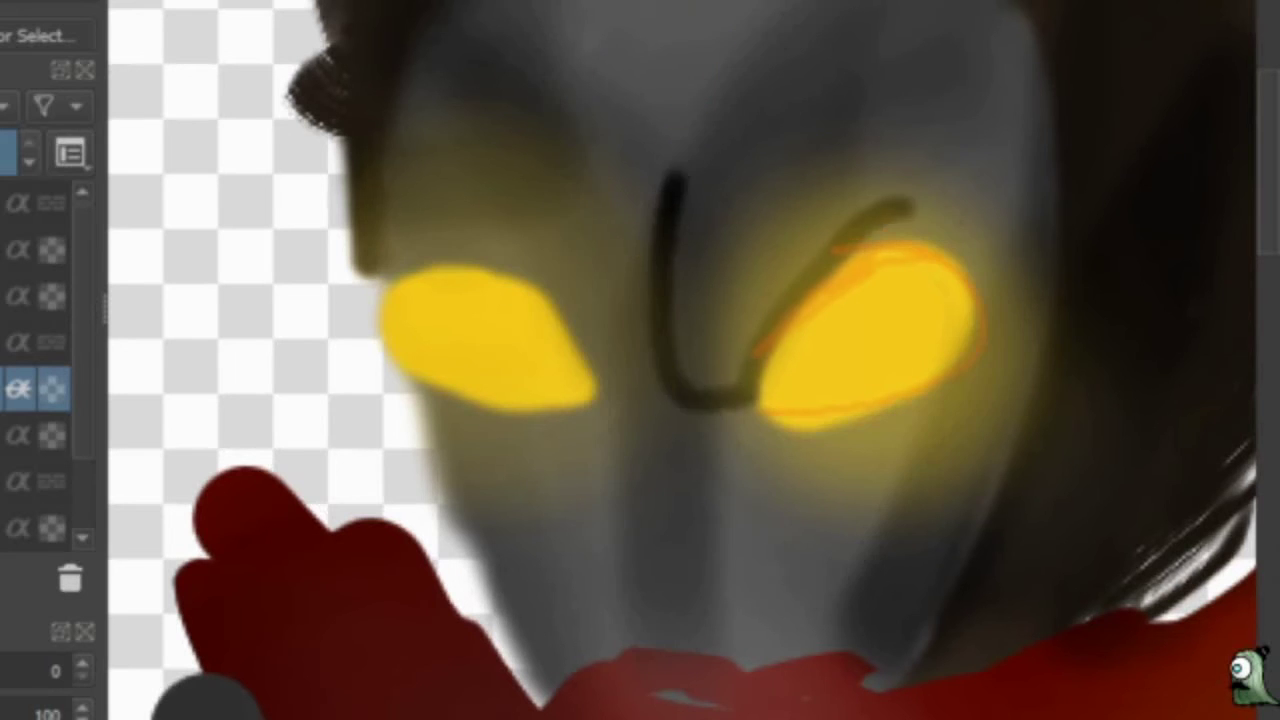
Pick a finer brush and paint thin dark lash-like strokes along the upper edge of the right eye.
{"action": "right_click", "coordinate": [790, 150]}
{"action": "left_click", "coordinate": [834, 200]}
{"action": "key", "text": "ctrl+z"}
{"action": "mouse_move", "coordinate": [716, 465]}
{"action": "left_mouse_down"}
{"action": "mouse_move", "coordinate": [766, 343]}
{"action": "mouse_move", "coordinate": [1010, 300]}
{"action": "left_mouse_up"}
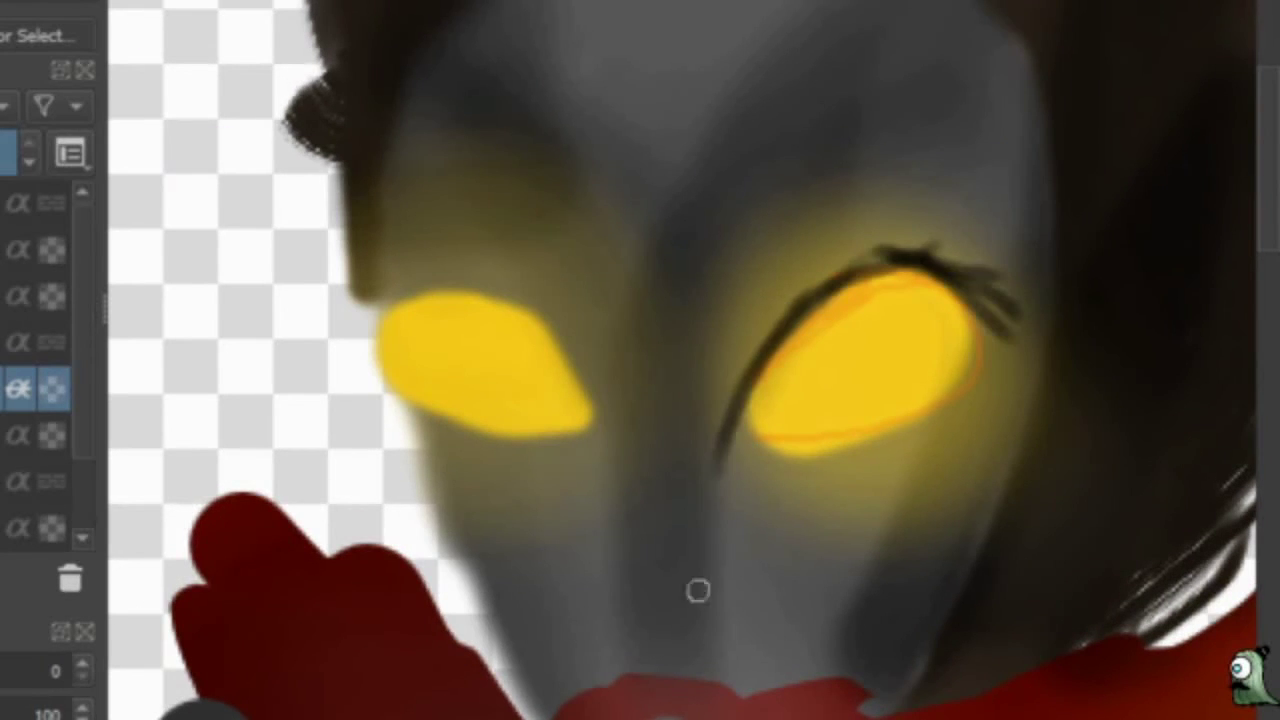
Pick a dark brown and paint rounded shaded areas above both eyes on the mask's forehead.
{"action": "scroll", "coordinate": [742, 270], "scroll_direction": "down", "scroll_amount": 3}
{"action": "scroll", "coordinate": [751, 271], "scroll_direction": "up", "scroll_amount": 5}
{"action": "right_click", "coordinate": [753, 285]}
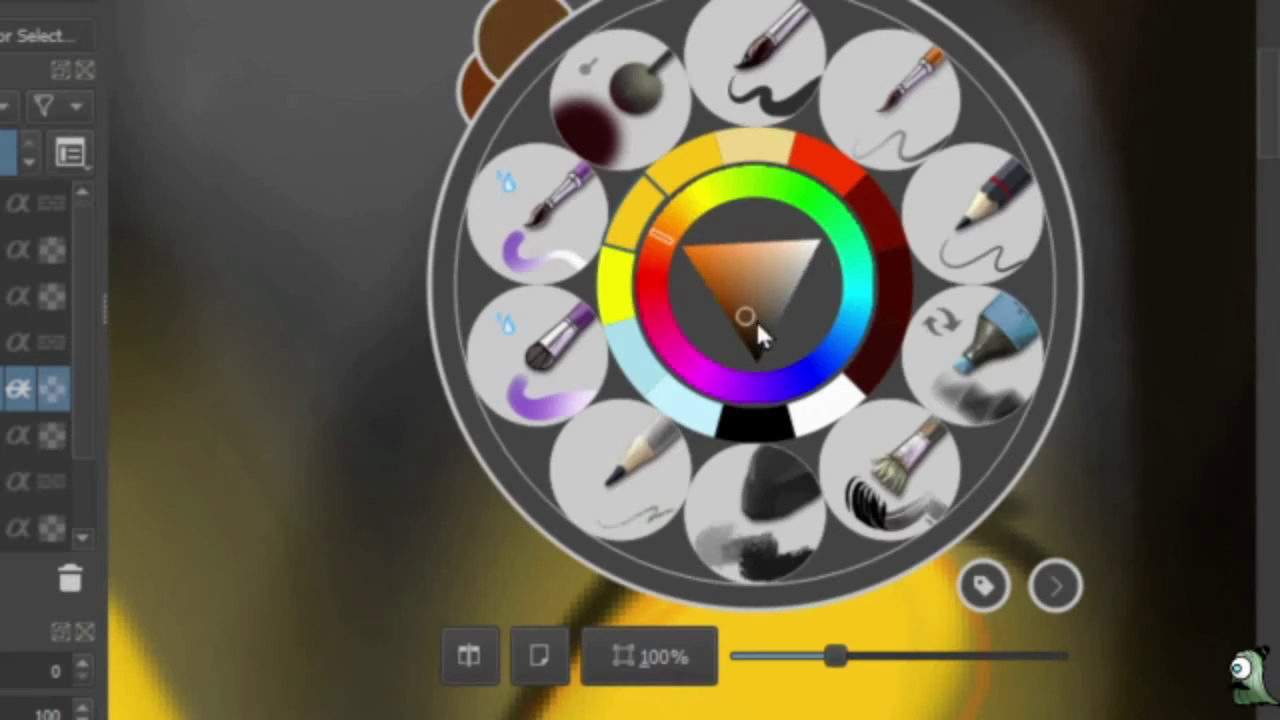
{"action": "left_click", "coordinate": [755, 330]}
{"action": "mouse_move", "coordinate": [629, 600]}
{"action": "left_mouse_down"}
{"action": "mouse_move", "coordinate": [760, 300]}
{"action": "mouse_move", "coordinate": [811, 229]}
{"action": "left_mouse_up"}
{"action": "scroll", "coordinate": [811, 229], "scroll_direction": "down", "scroll_amount": 5}
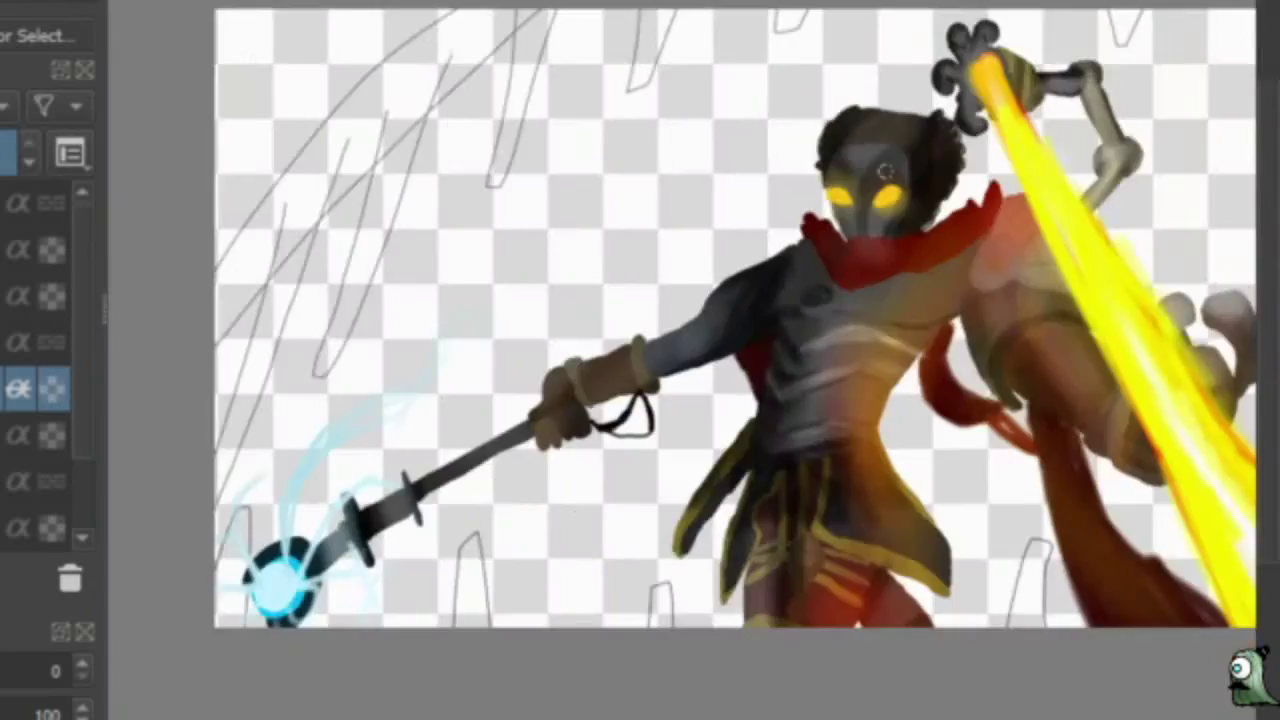
{"action": "scroll", "coordinate": [885, 172], "scroll_direction": "up", "scroll_amount": 5}
{"action": "mouse_move", "coordinate": [621, 230]}
{"action": "left_mouse_down"}
{"action": "mouse_move", "coordinate": [323, 366]}
{"action": "mouse_move", "coordinate": [366, 380]}
{"action": "left_mouse_up"}
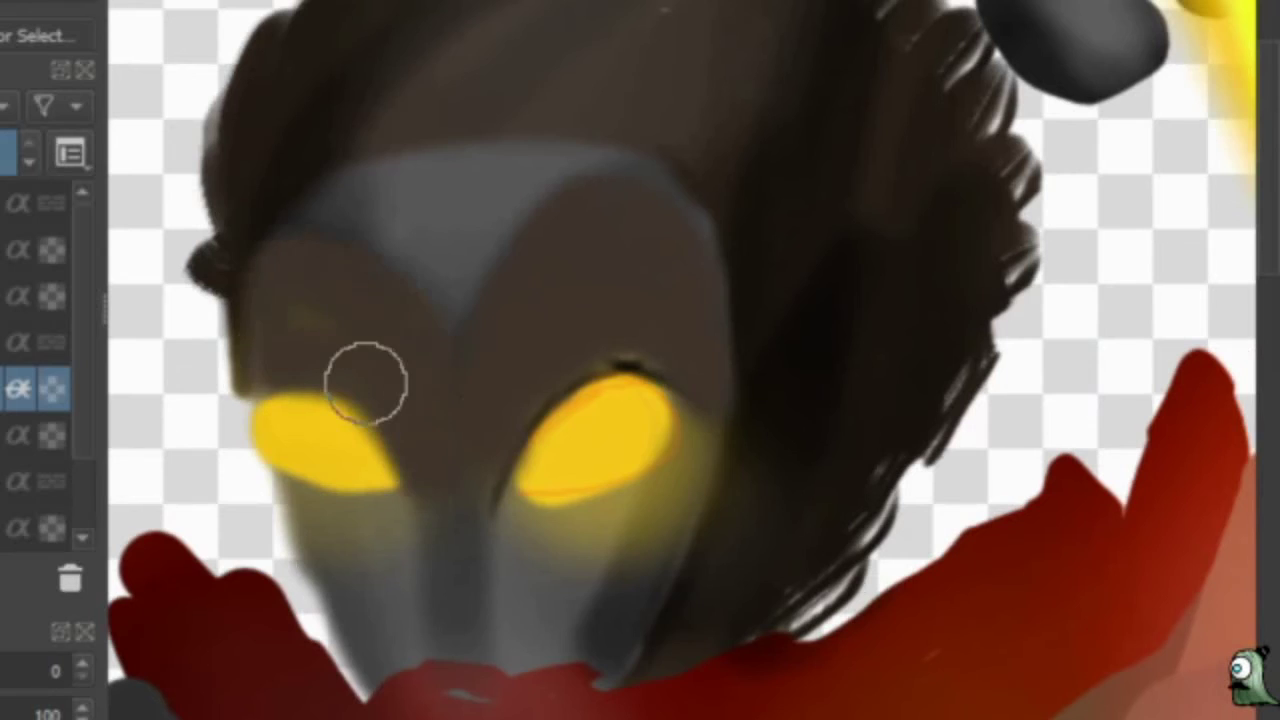
{"action": "left_click_drag", "start_coordinate": [594, 374], "coordinate": [762, 503]}
Paint the three spikes rising from the canvas's lower edge dark grey on the lowest layer.
{"action": "scroll", "coordinate": [762, 503], "scroll_direction": "down", "scroll_amount": 5}
{"action": "scroll", "coordinate": [886, 337], "scroll_direction": "up", "scroll_amount": 3}
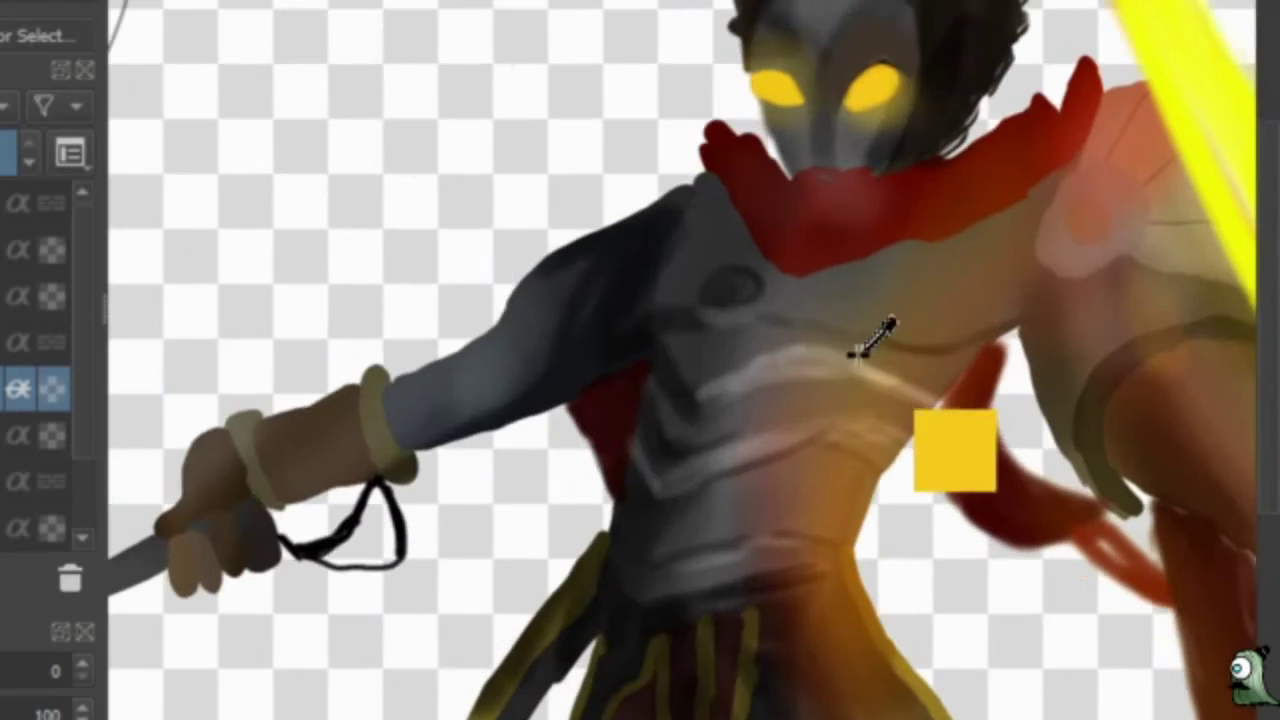
{"action": "scroll", "coordinate": [422, 398], "scroll_direction": "down", "scroll_amount": 1}
{"action": "scroll", "coordinate": [422, 398], "scroll_direction": "up", "scroll_amount": 2}
{"action": "scroll", "coordinate": [422, 398], "scroll_direction": "down", "scroll_amount": 3}
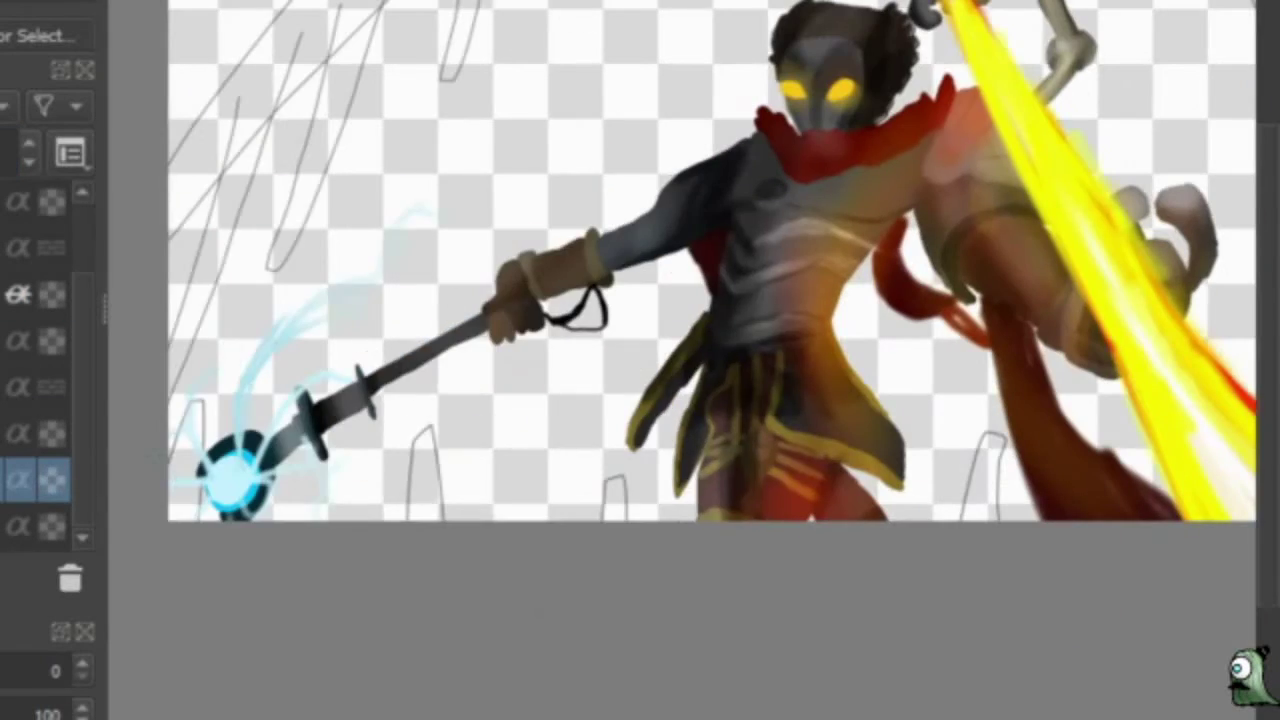
{"action": "scroll", "coordinate": [582, 162], "scroll_direction": "up", "scroll_amount": 3}
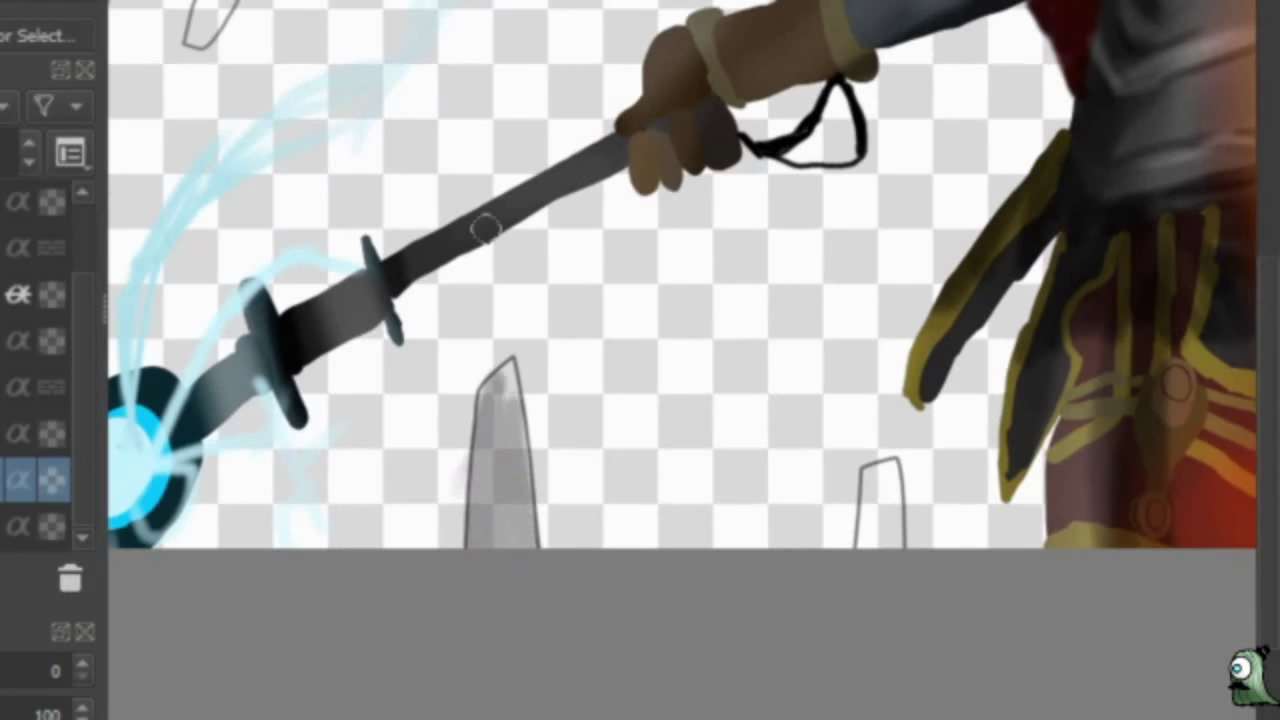
{"action": "left_click", "coordinate": [35, 527]}
{"action": "left_click_drag", "start_coordinate": [490, 400], "coordinate": [490, 540]}
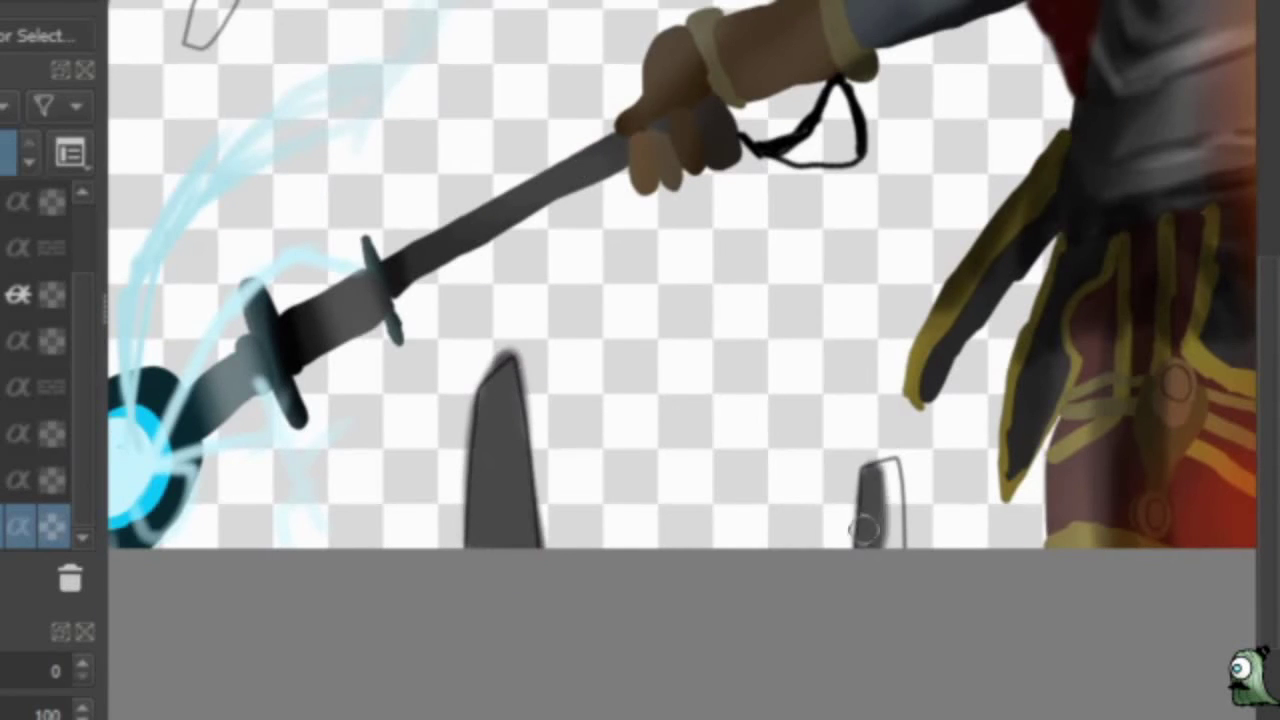
{"action": "scroll", "coordinate": [898, 641], "scroll_direction": "down", "scroll_amount": 2}
{"action": "scroll", "coordinate": [681, 581], "scroll_direction": "up", "scroll_amount": 2}
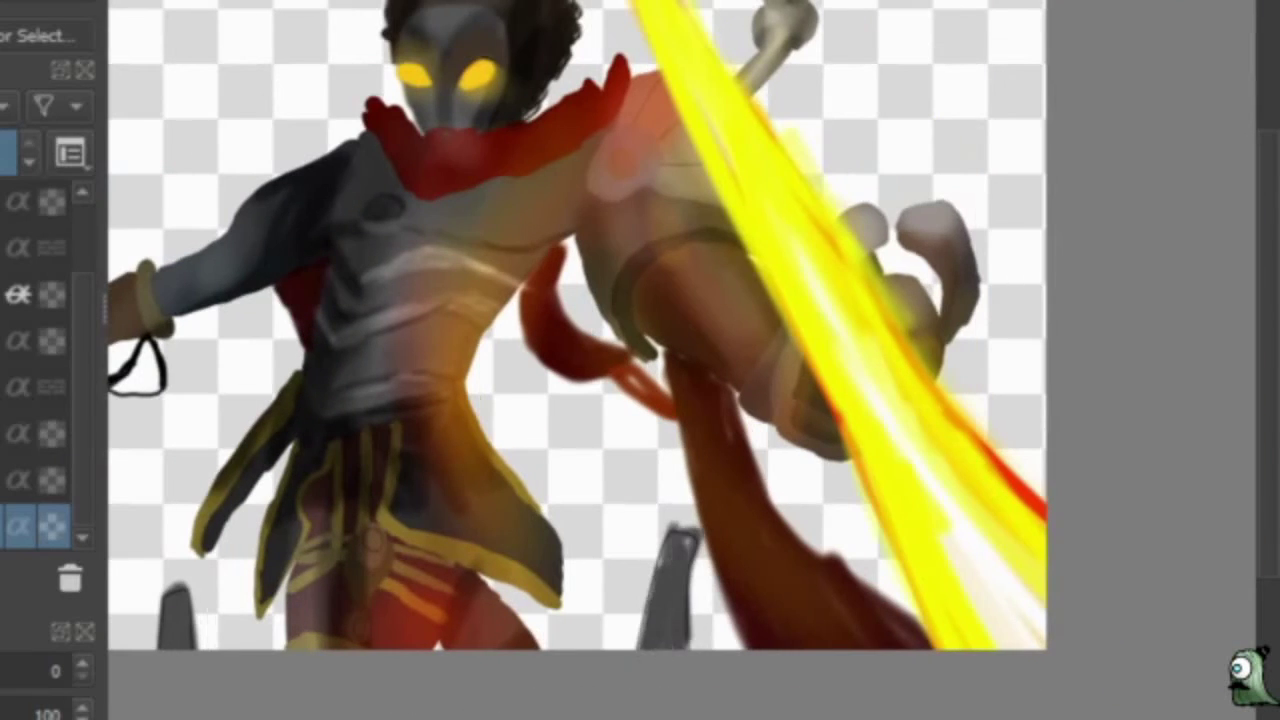
{"action": "scroll", "coordinate": [790, 144], "scroll_direction": "down", "scroll_amount": 2}
Paint the spikes hanging from the canvas's upper edge and along its left side dark grey.
{"action": "left_click_drag", "start_coordinate": [360, 60], "coordinate": [414, 43]}
{"action": "left_click_drag", "start_coordinate": [257, 90], "coordinate": [243, 186]}
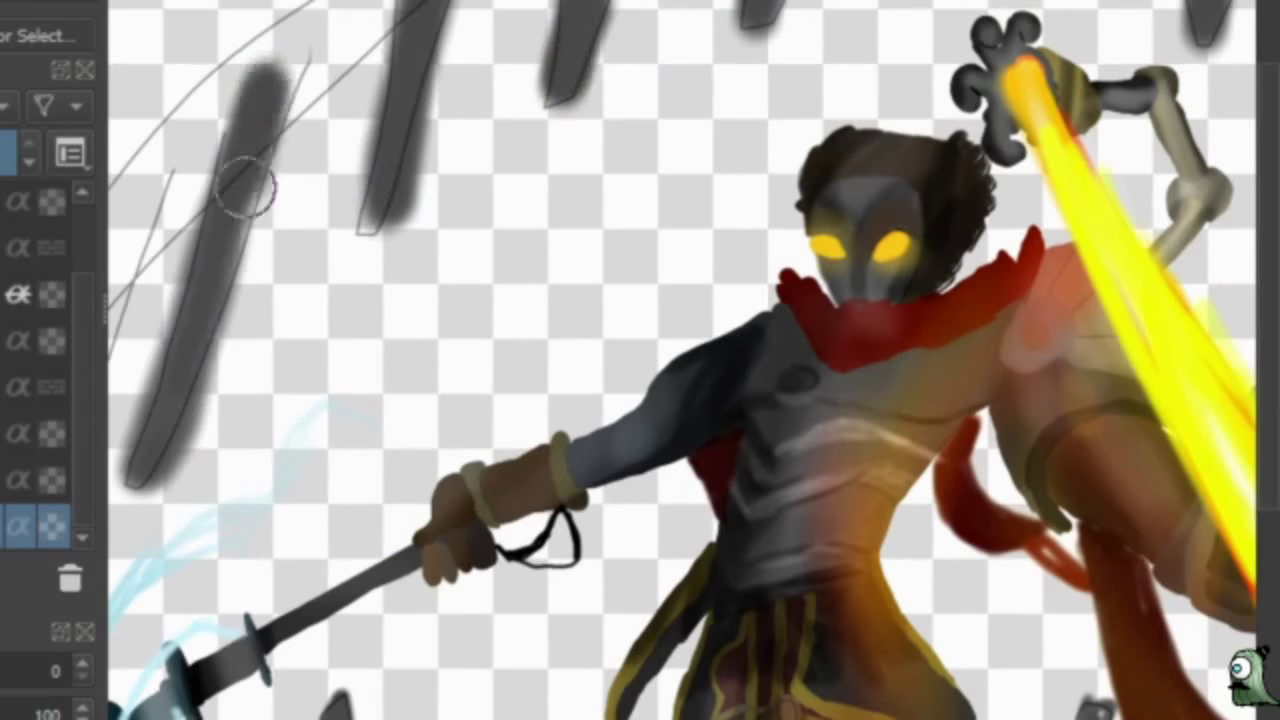
{"action": "scroll", "coordinate": [1035, 5], "scroll_direction": "up", "scroll_amount": 2}
{"action": "left_click_drag", "start_coordinate": [726, 166], "coordinate": [655, 350]}
{"action": "left_click_drag", "start_coordinate": [698, 48], "coordinate": [522, 565]}
{"action": "left_click_drag", "start_coordinate": [585, 365], "coordinate": [645, 100]}
Paint a black and dark reddish-brown shadow in the canvas's upper left corner on a layer behind the spikes.
{"action": "right_click", "coordinate": [642, 238]}
{"action": "left_click", "coordinate": [734, 363]}
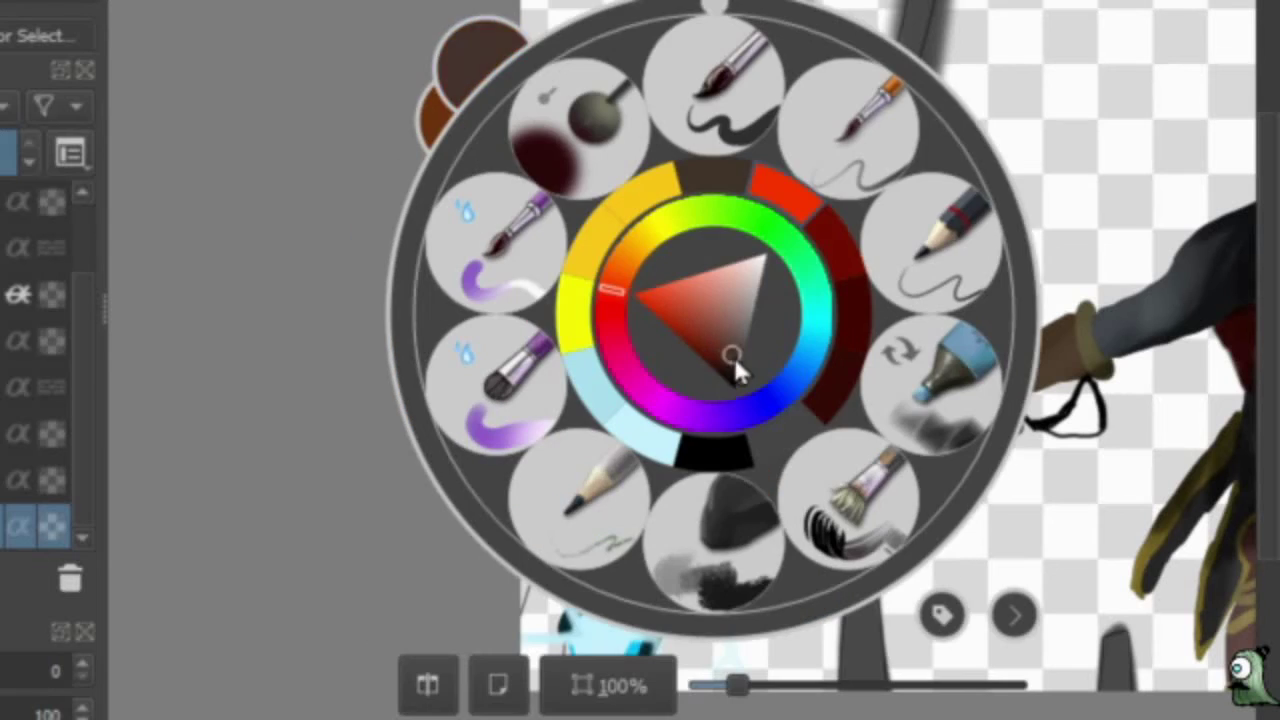
{"action": "right_click", "coordinate": [590, 265]}
{"action": "mouse_move", "coordinate": [525, 330]}
{"action": "left_mouse_down"}
{"action": "mouse_move", "coordinate": [634, 114]}
{"action": "mouse_move", "coordinate": [654, 143]}
{"action": "mouse_move", "coordinate": [700, 20]}
{"action": "mouse_move", "coordinate": [487, 203]}
{"action": "left_mouse_up"}
{"action": "right_click", "coordinate": [465, 160]}
{"action": "left_click", "coordinate": [461, 165]}
{"action": "right_click", "coordinate": [461, 165]}
{"action": "right_click", "coordinate": [700, 200]}
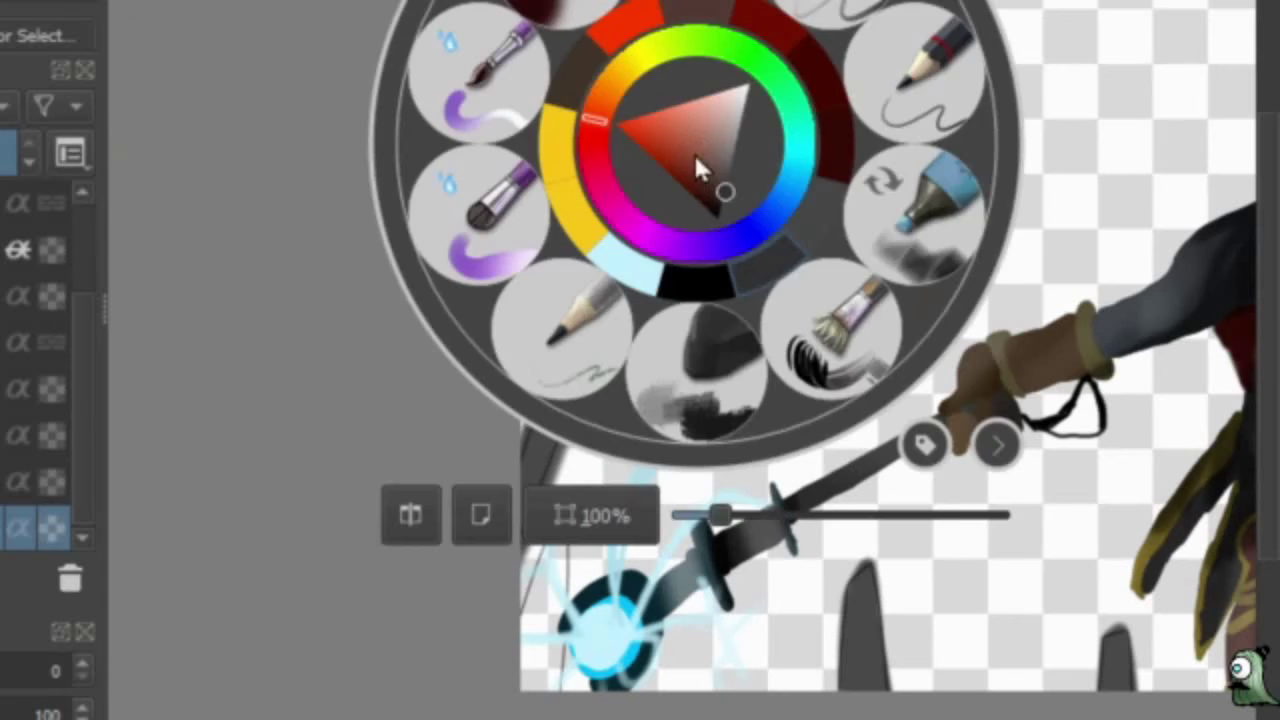
{"action": "scroll", "coordinate": [866, 186], "scroll_direction": "down", "scroll_amount": 5}
{"action": "right_click", "coordinate": [855, 240]}
Paint bright red tips on the hanging spikes in the upper left, on the spikes' layer.
{"action": "scroll", "coordinate": [705, 375], "scroll_direction": "up", "scroll_amount": 6}
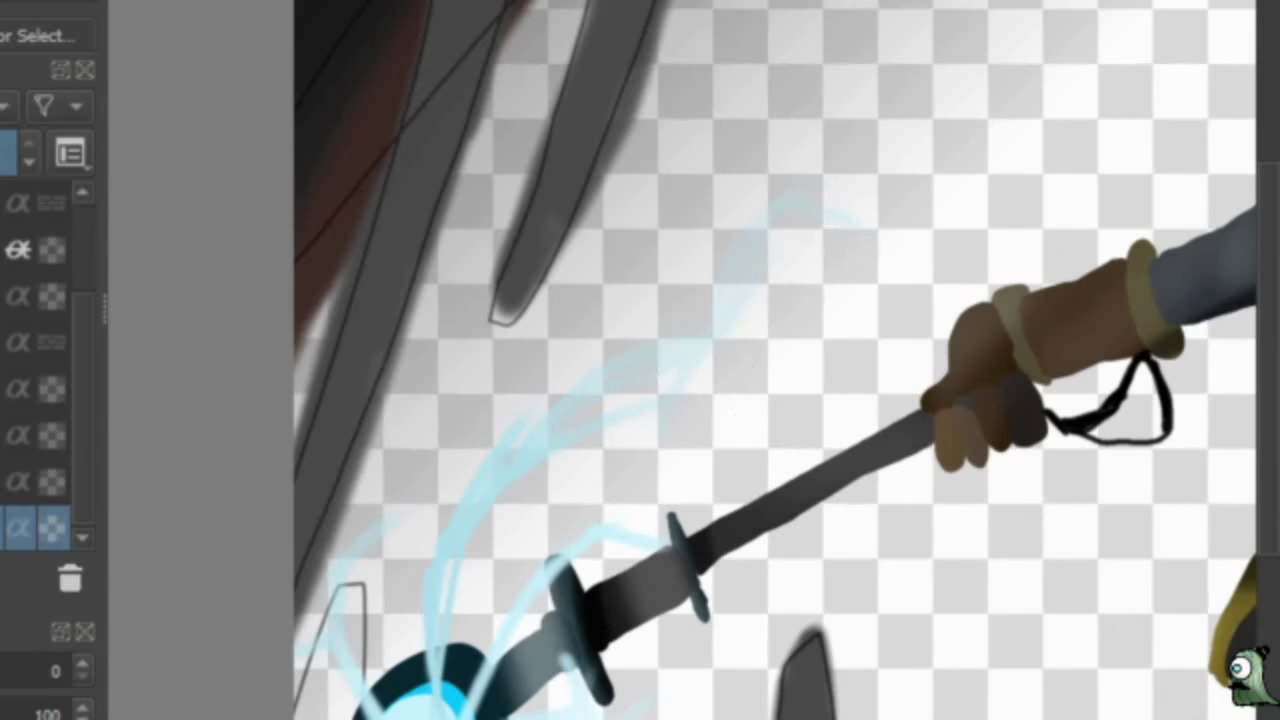
{"action": "left_click", "coordinate": [40, 482]}
{"action": "left_click_drag", "start_coordinate": [512, 262], "coordinate": [508, 292]}
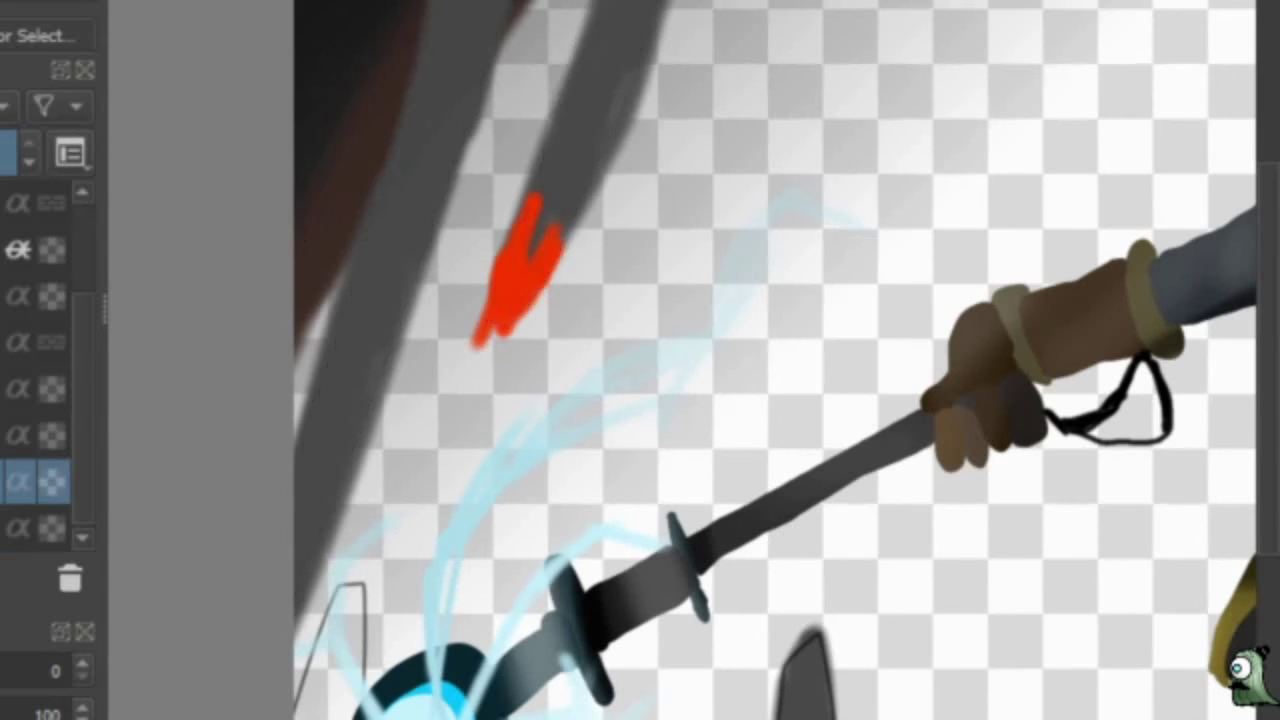
{"action": "scroll", "coordinate": [295, 608], "scroll_direction": "down", "scroll_amount": 3}
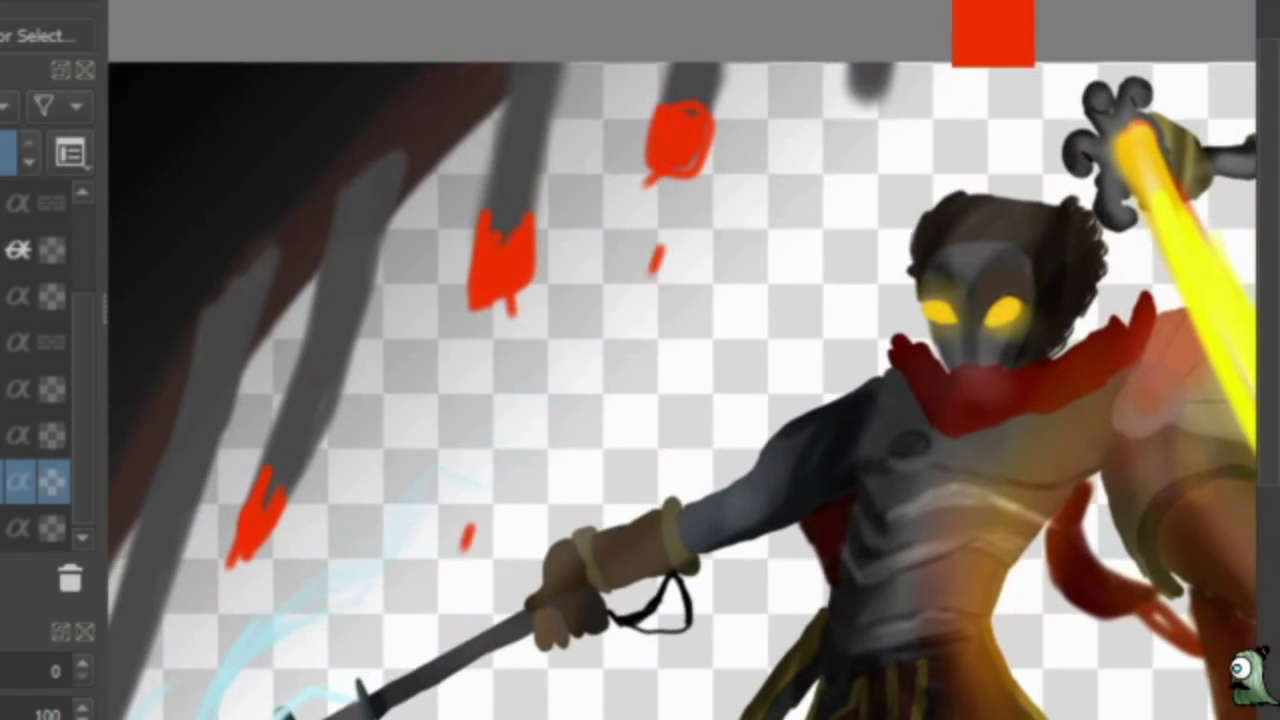
Paint bright red tips on the three rising spikes and the remaining spikes hanging from the upper edge.
{"action": "scroll", "coordinate": [680, 390], "scroll_direction": "down", "scroll_amount": 3}
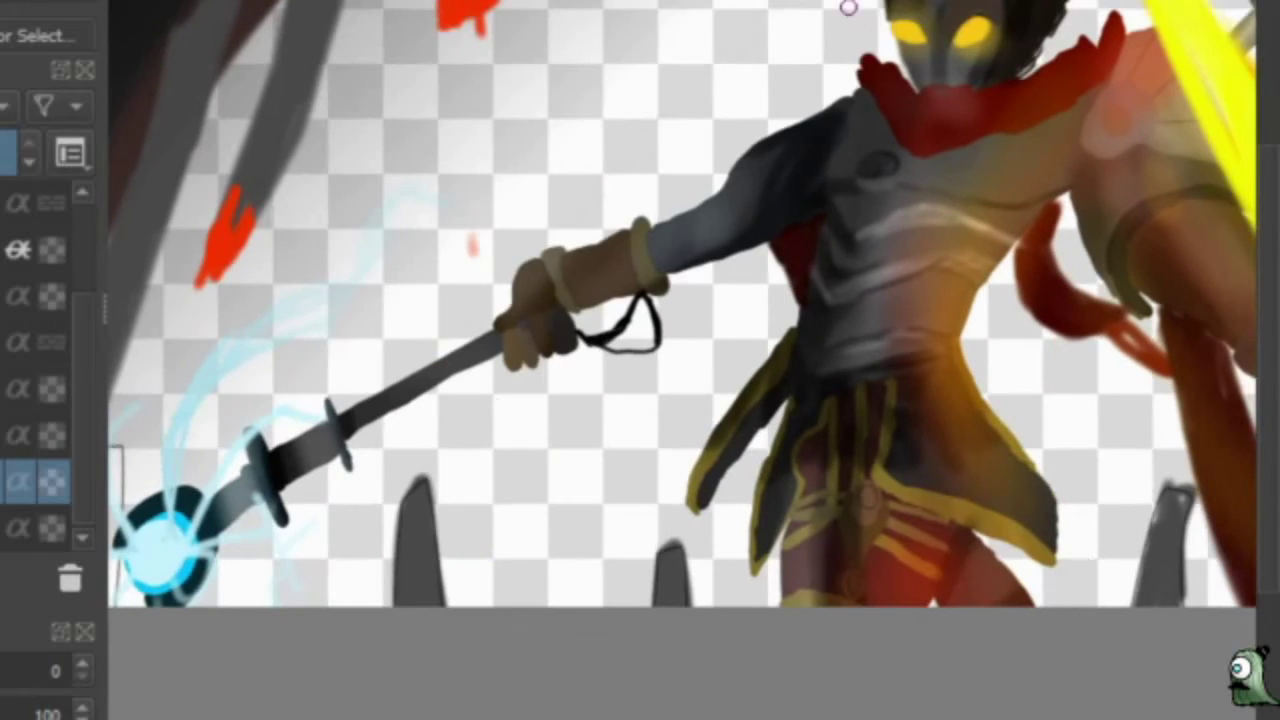
{"action": "scroll", "coordinate": [680, 390], "scroll_direction": "left", "scroll_amount": 3}
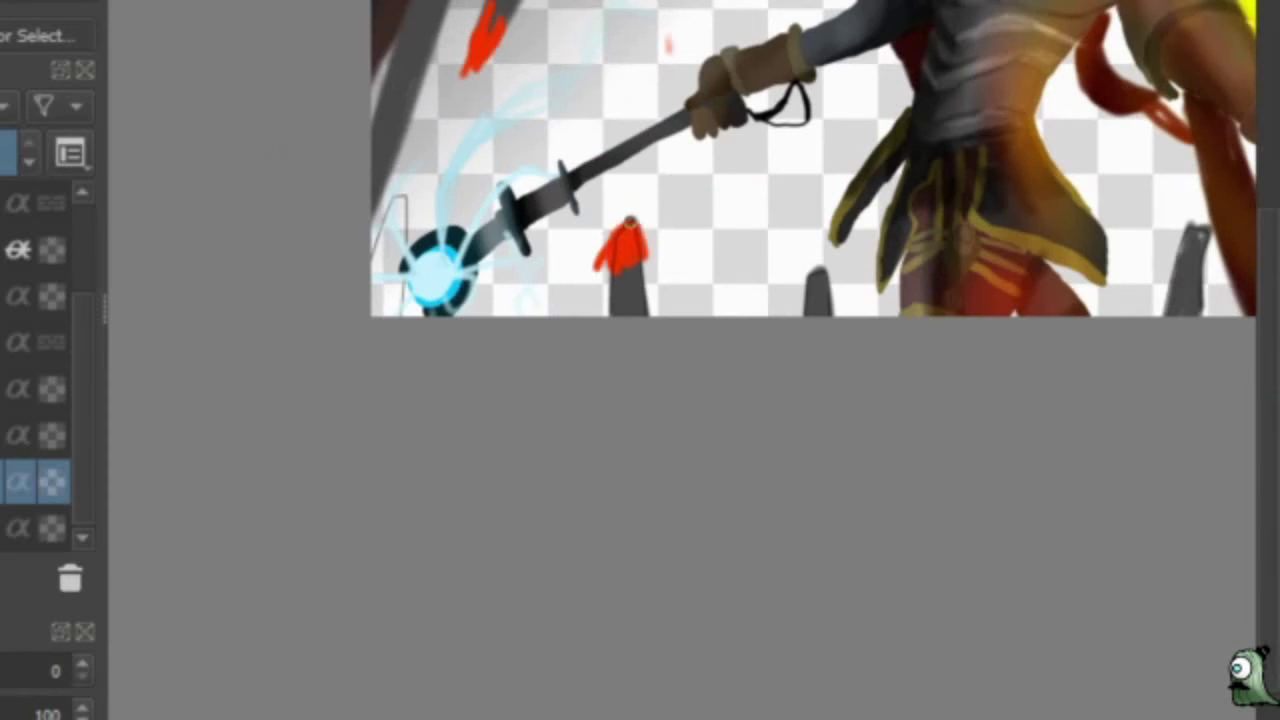
{"action": "scroll", "coordinate": [640, 360], "scroll_direction": "right", "scroll_amount": 5}
{"action": "scroll", "coordinate": [640, 360], "scroll_direction": "up", "scroll_amount": 5}
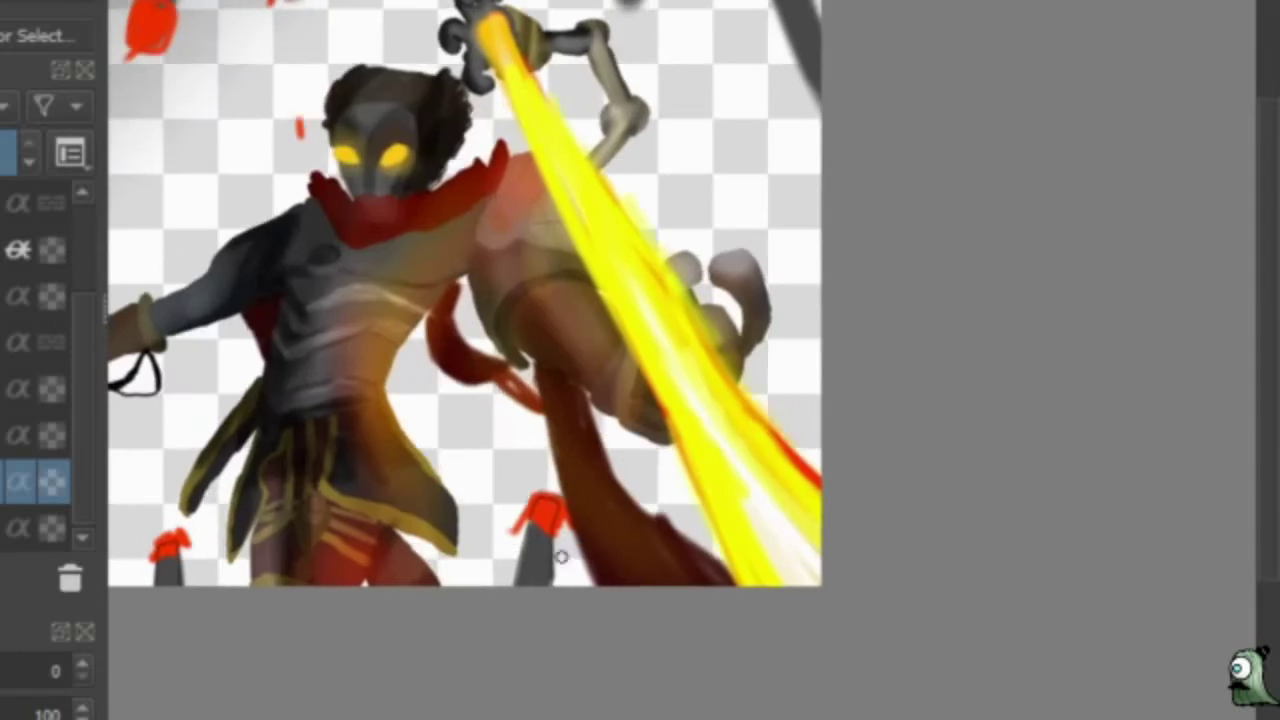
{"action": "scroll", "coordinate": [675, 215], "scroll_direction": "left", "scroll_amount": 5}
{"action": "scroll", "coordinate": [675, 215], "scroll_direction": "up", "scroll_amount": 5}
{"action": "scroll", "coordinate": [534, 457], "scroll_direction": "down", "scroll_amount": 6}
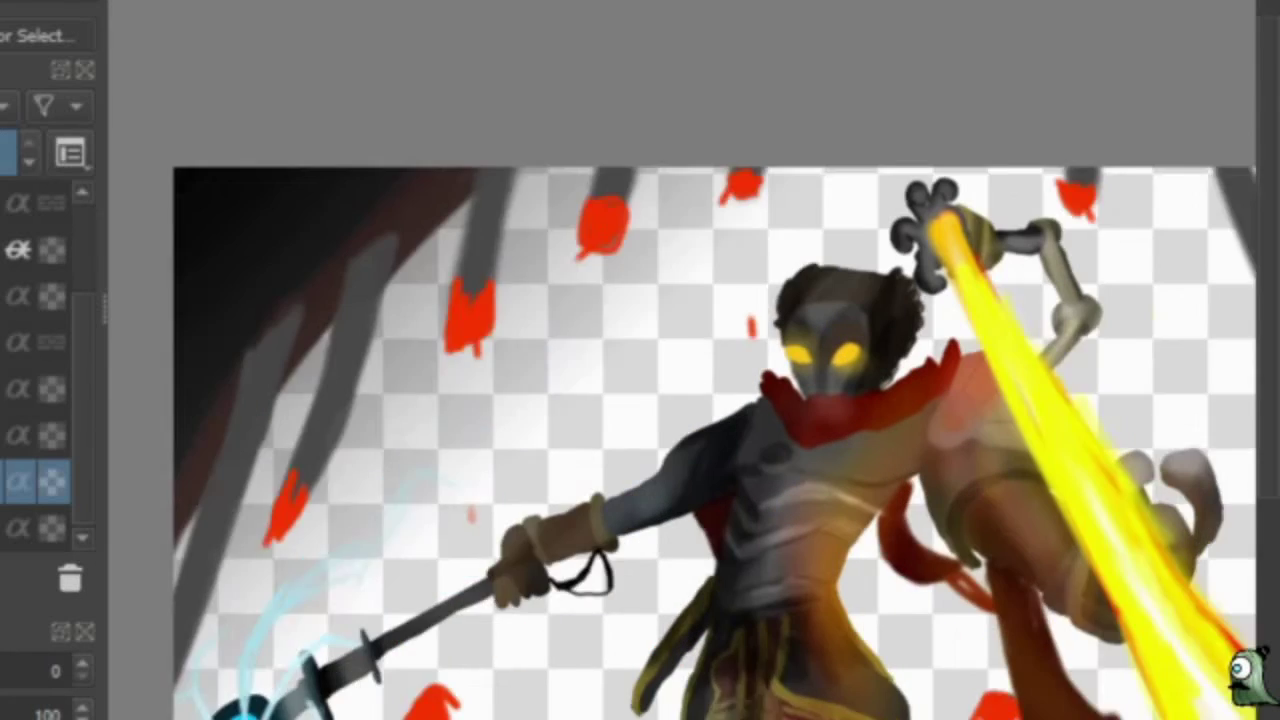
Pick a muted orange-brown and fill the lowest layer with it as the background.
{"action": "right_click", "coordinate": [470, 243]}
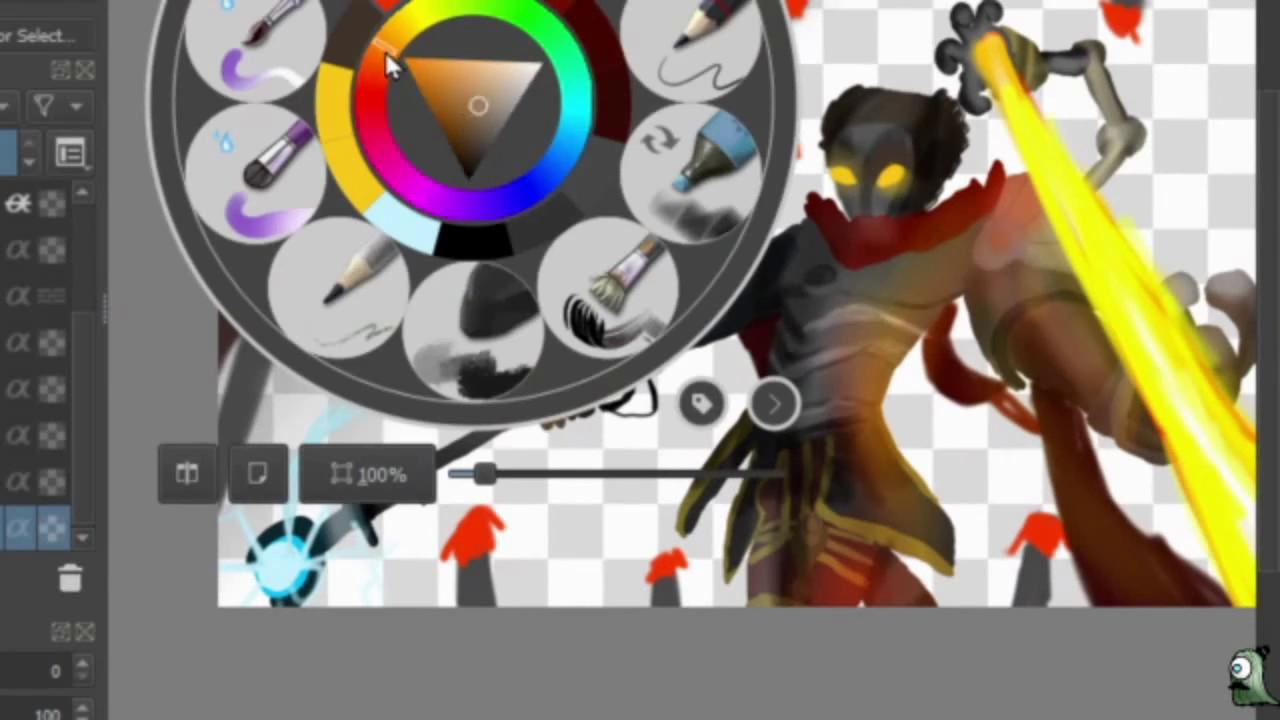
{"action": "left_click", "coordinate": [703, 200]}
{"action": "scroll", "coordinate": [640, 300], "scroll_direction": "down", "scroll_amount": 4}
{"action": "key", "text": "shift+BackSpace"}
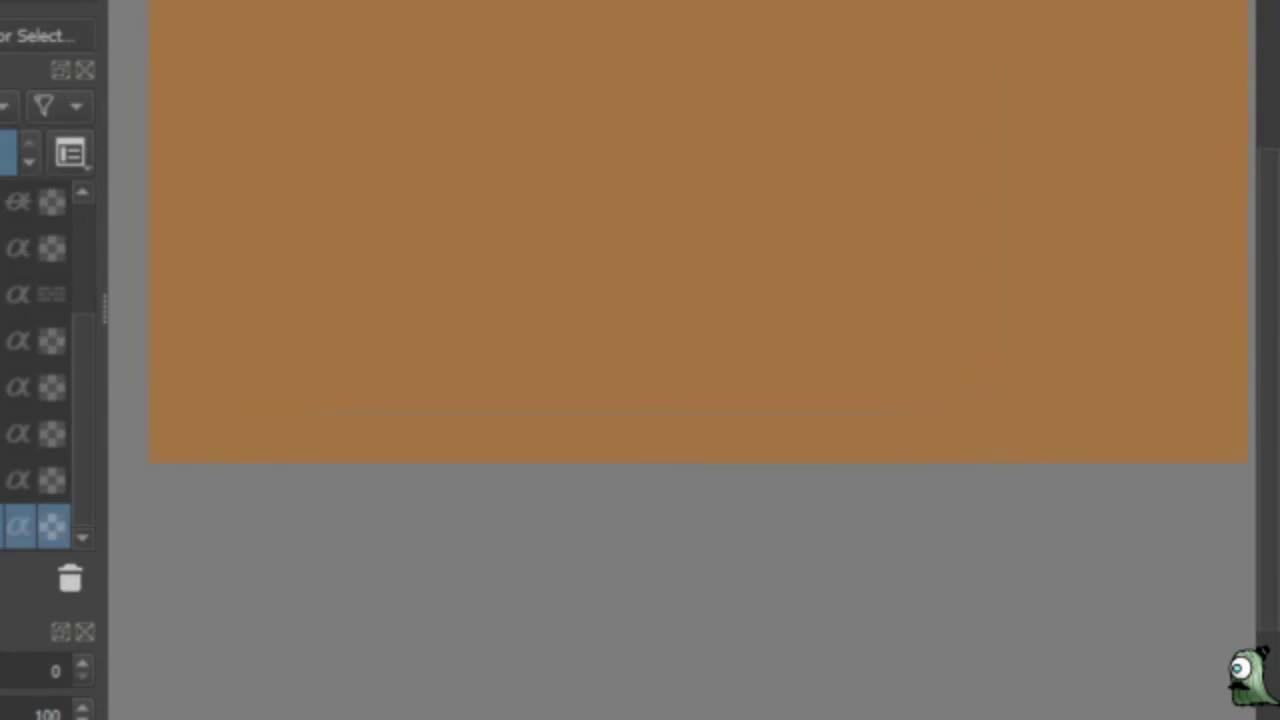
{"action": "scroll", "coordinate": [678, 250], "scroll_direction": "up", "scroll_amount": 4}
Create a clipping group for the spikes' layer and shade the grey spikes and their red tips with dark strokes.
{"action": "scroll", "coordinate": [679, 250], "scroll_direction": "down", "scroll_amount": 5}
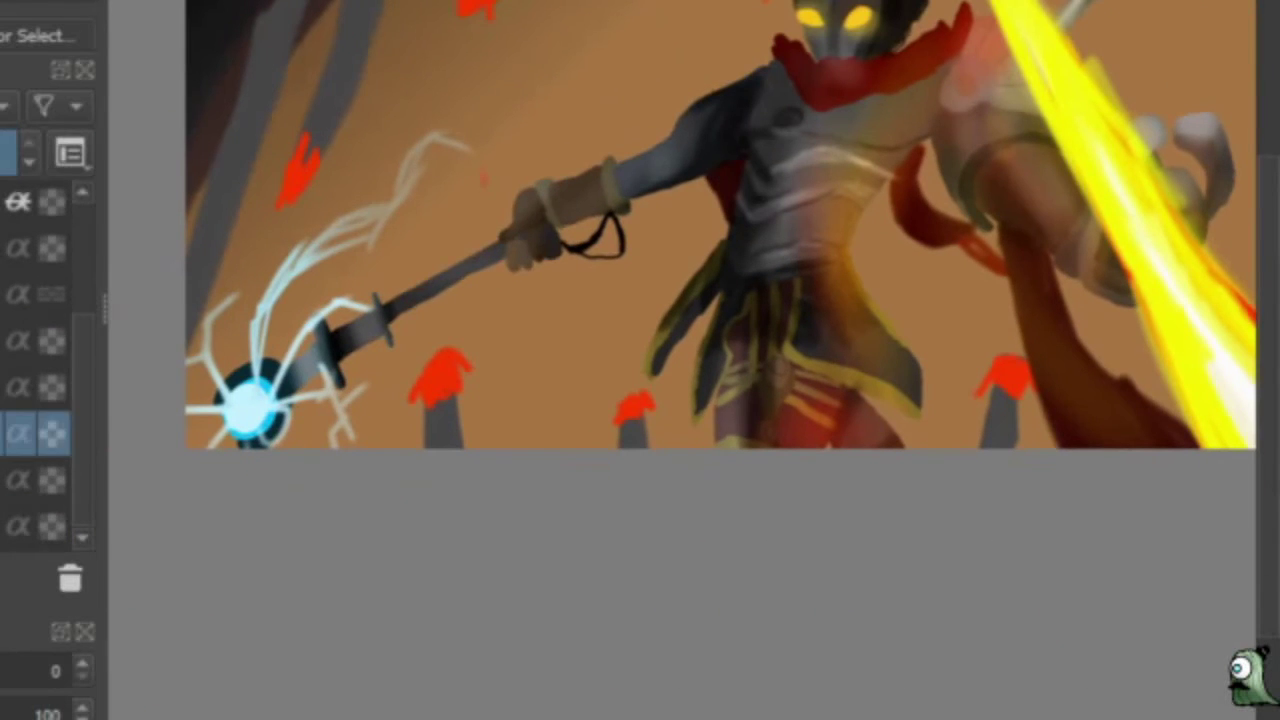
{"action": "right_click", "coordinate": [580, 105]}
{"action": "key", "text": "Escape"}
{"action": "scroll", "coordinate": [700, 250], "scroll_direction": "up", "scroll_amount": 3}
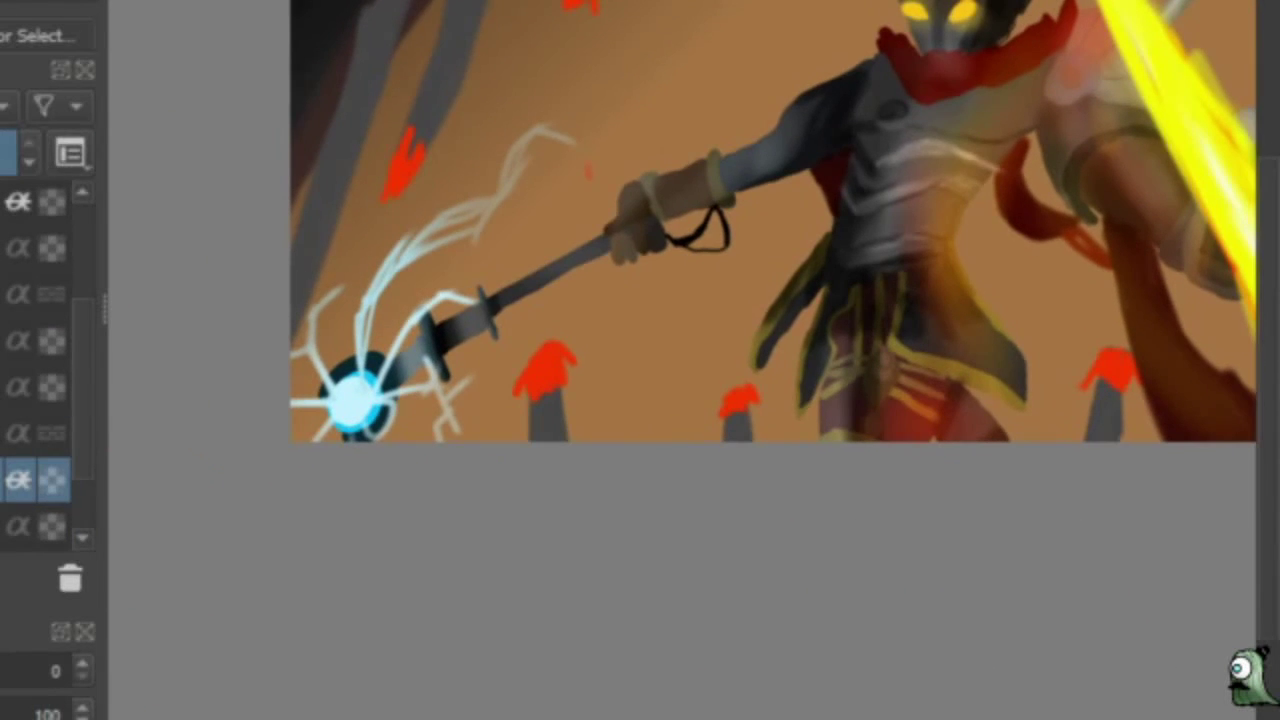
{"action": "left_click_drag", "start_coordinate": [300, 300], "coordinate": [369, 30]}
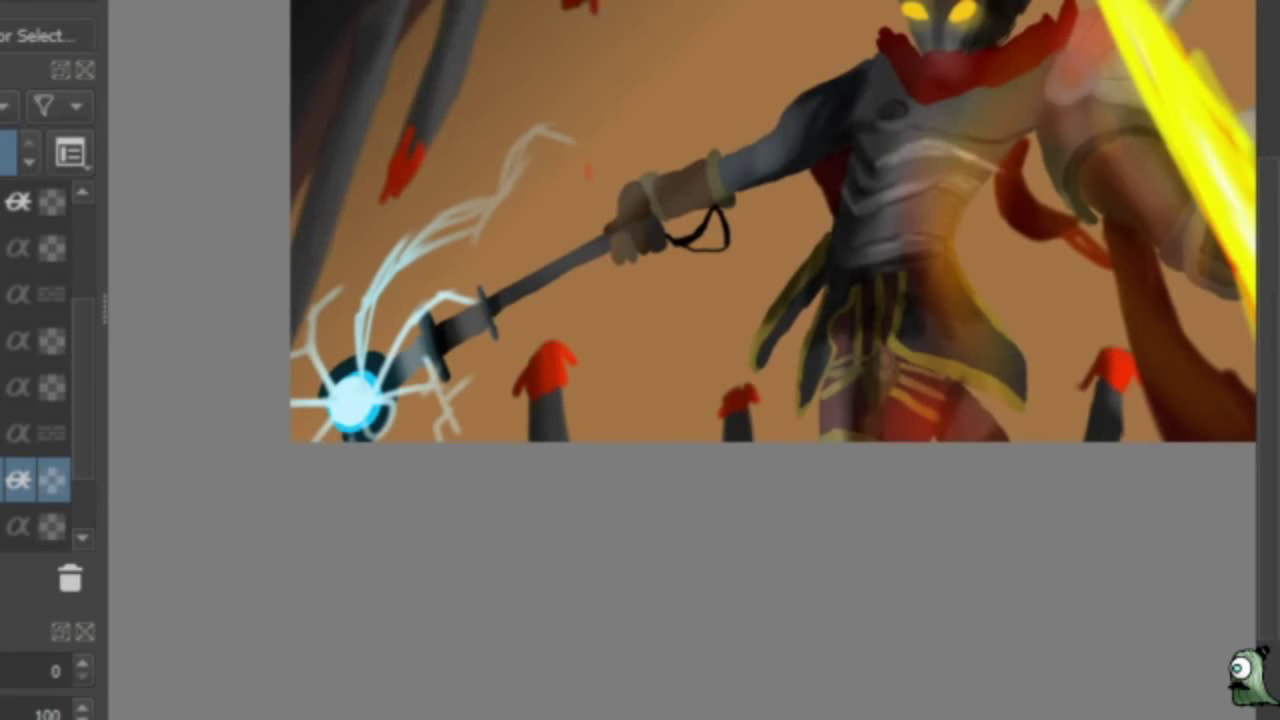
On the lowest layer, blend a dark purple gradient over the lower left of the orange-brown background, fading to a dusty pink behind the character.
{"action": "scroll", "coordinate": [700, 250], "scroll_direction": "down", "scroll_amount": 4}
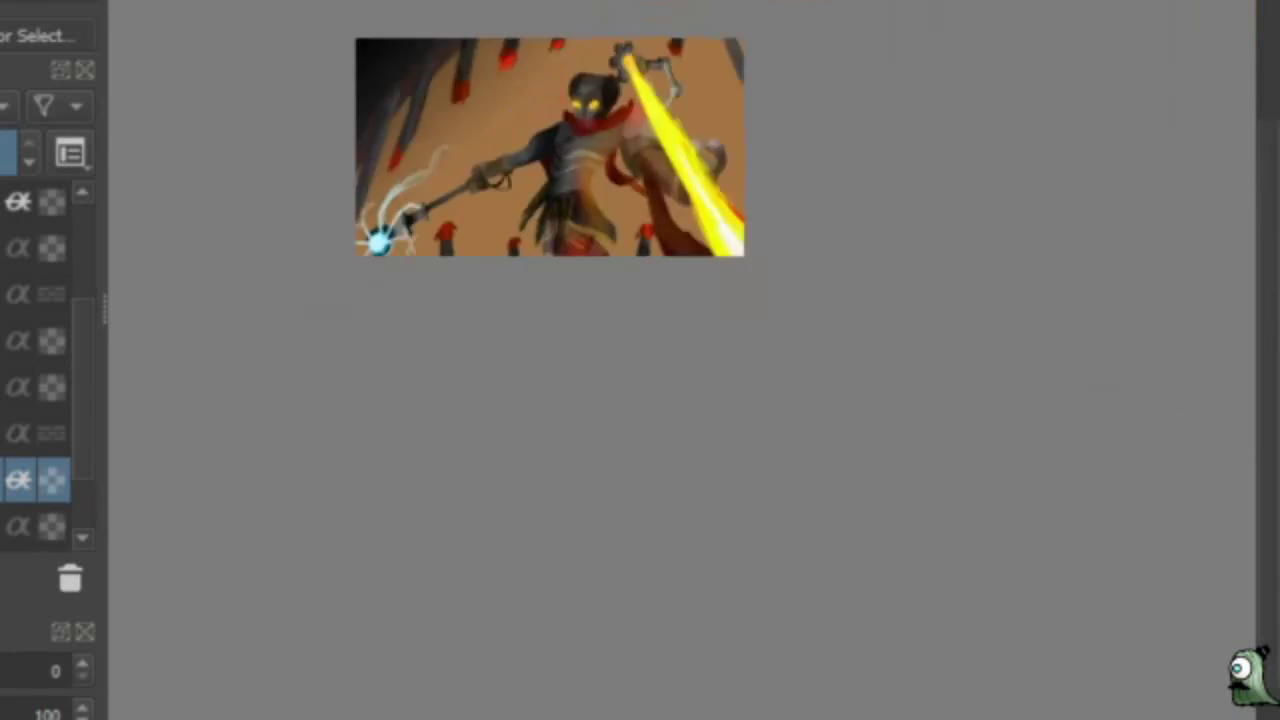
{"action": "scroll", "coordinate": [700, 250], "scroll_direction": "up", "scroll_amount": 5}
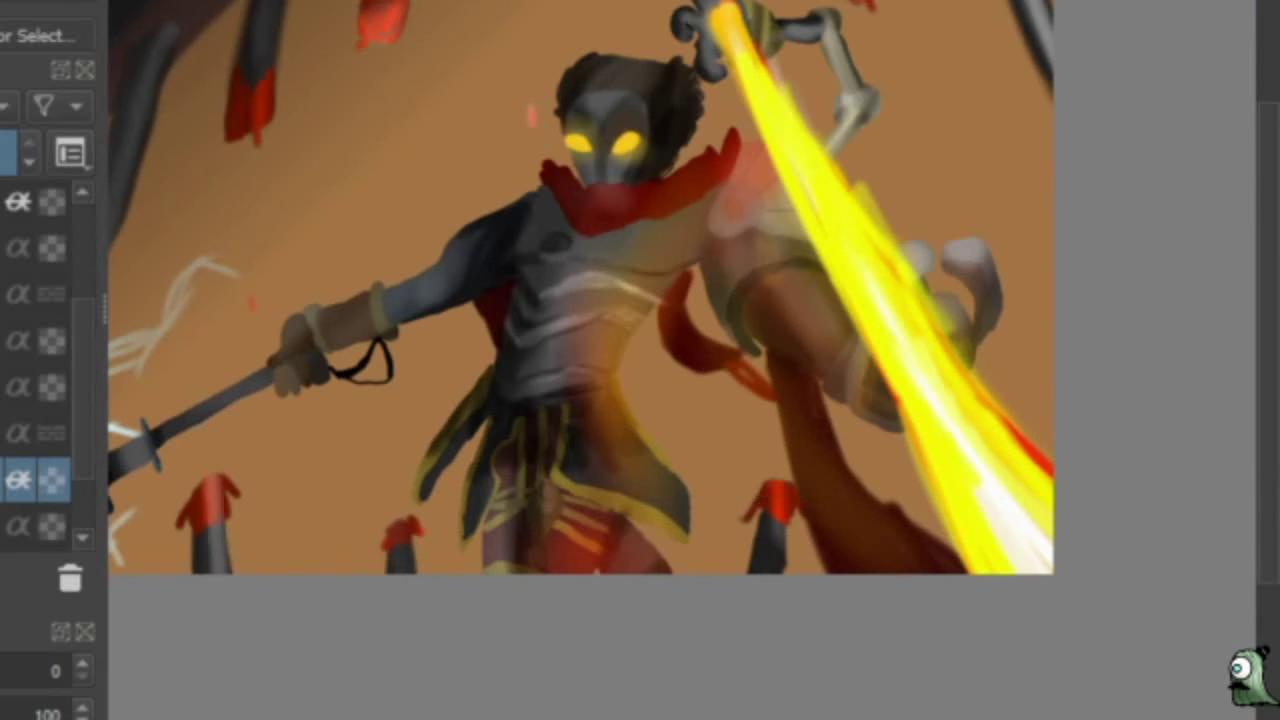
{"action": "scroll", "coordinate": [777, 585], "scroll_direction": "down", "scroll_amount": 4}
{"action": "scroll", "coordinate": [390, 60], "scroll_direction": "up", "scroll_amount": 4}
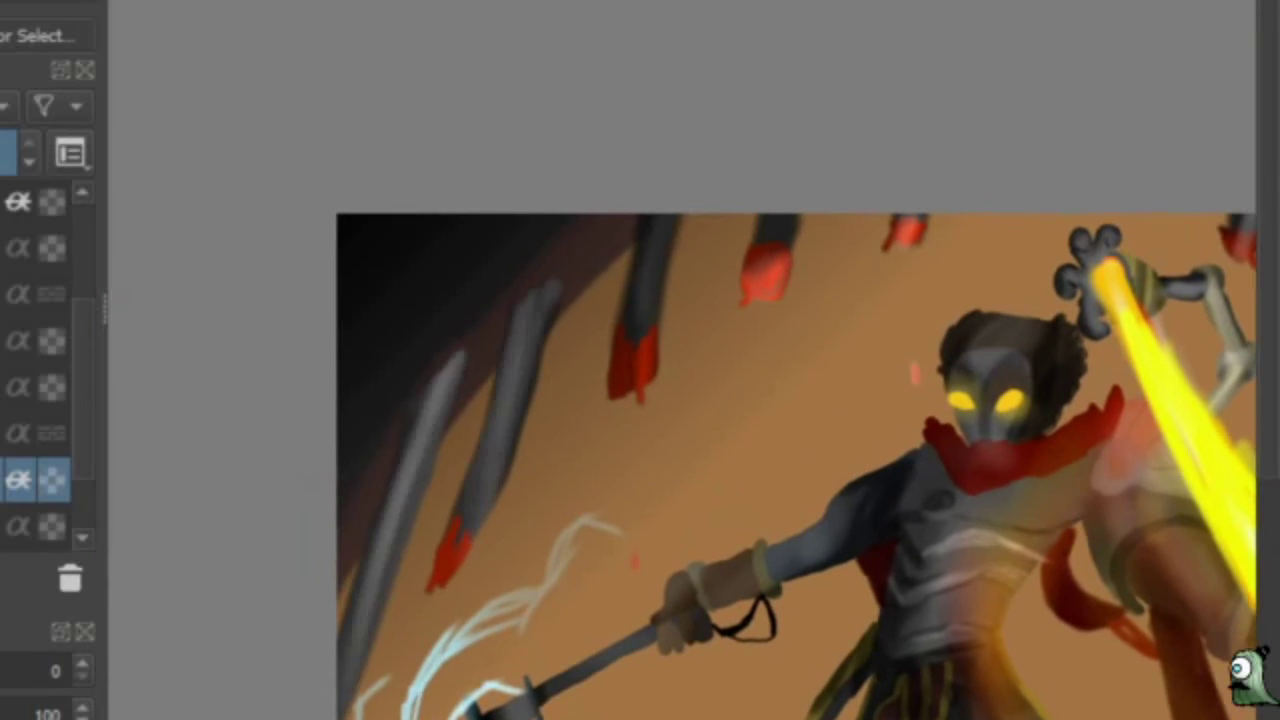
{"action": "scroll", "coordinate": [163, 20], "scroll_direction": "up", "scroll_amount": 2}
{"action": "left_click_drag", "start_coordinate": [163, 20], "coordinate": [300, 17]}
{"action": "key", "text": "Page_Down"}
{"action": "right_click", "coordinate": [886, 229]}
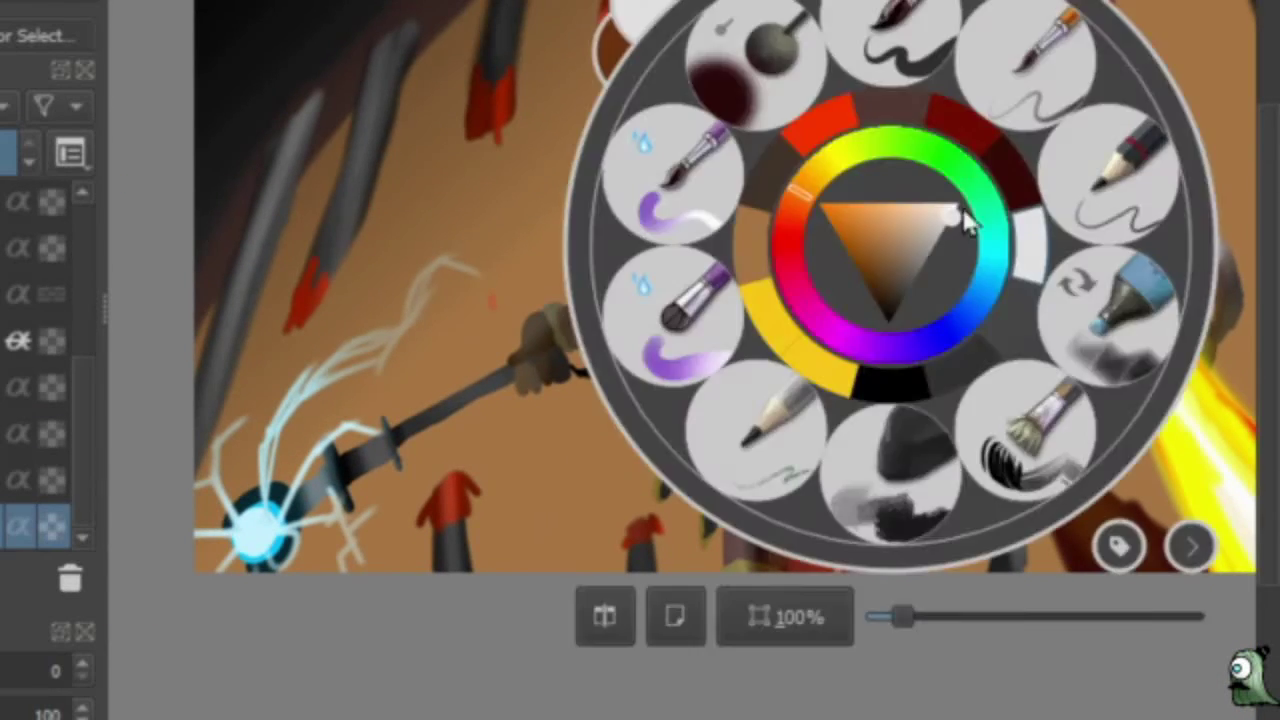
{"action": "scroll", "coordinate": [309, 608], "scroll_direction": "down", "scroll_amount": 4}
{"action": "scroll", "coordinate": [309, 608], "scroll_direction": "up", "scroll_amount": 2}
{"action": "right_click", "coordinate": [457, 571]}
{"action": "scroll", "coordinate": [457, 571], "scroll_direction": "up", "scroll_amount": 3}
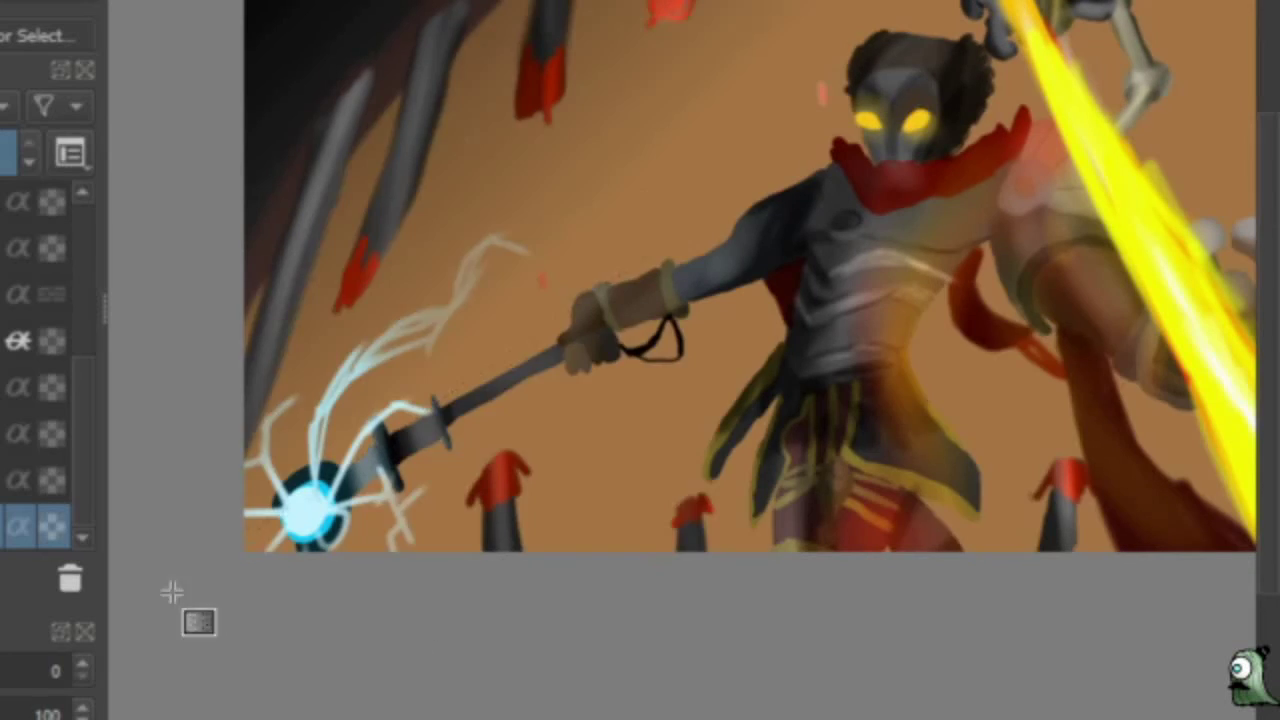
{"action": "left_click_drag", "start_coordinate": [932, 47], "coordinate": [932, 47]}
{"action": "scroll", "coordinate": [866, 123], "scroll_direction": "down", "scroll_amount": 5}
{"action": "left_click_drag", "start_coordinate": [866, 123], "coordinate": [603, 180]}
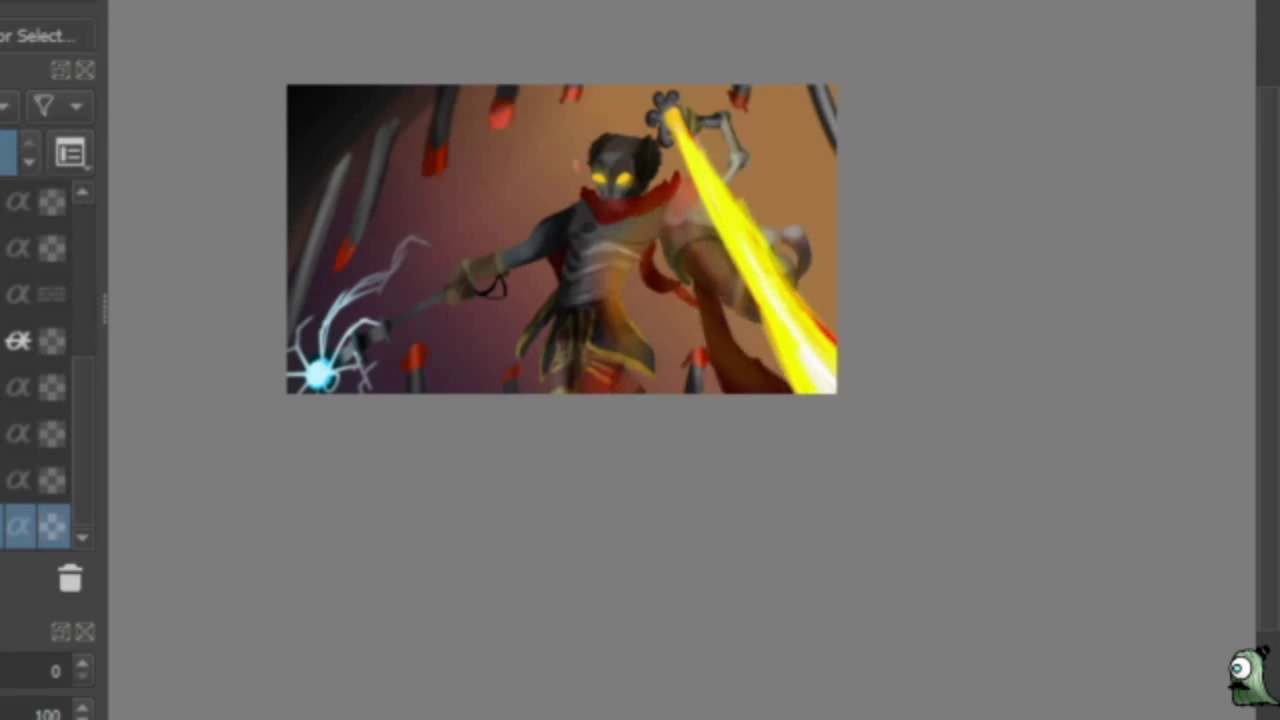
Try to sketch a slanted grid of thin black lines behind the staff on the layer above the background.
{"action": "scroll", "coordinate": [921, 91], "scroll_direction": "up", "scroll_amount": 2}
{"action": "scroll", "coordinate": [843, 180], "scroll_direction": "up", "scroll_amount": 4}
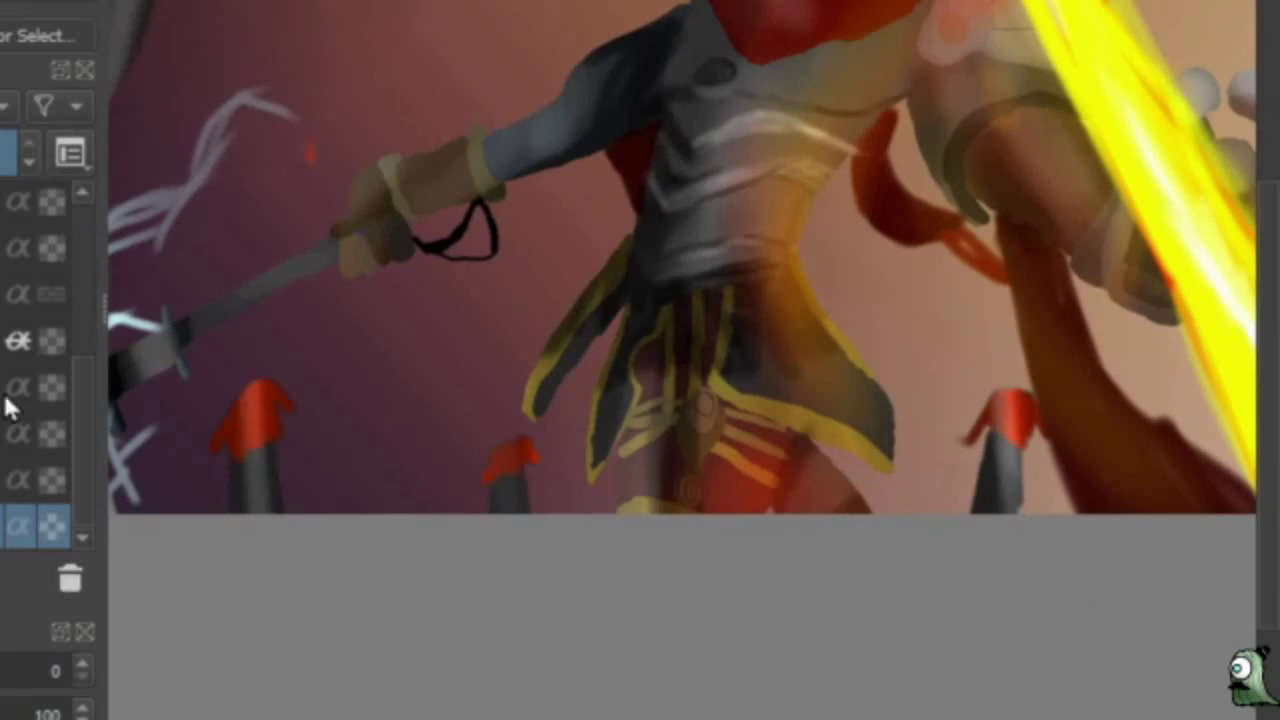
{"action": "right_click", "coordinate": [515, 185]}
{"action": "scroll", "coordinate": [515, 235], "scroll_direction": "down", "scroll_amount": 3}
{"action": "scroll", "coordinate": [680, 250], "scroll_direction": "up", "scroll_amount": 2}
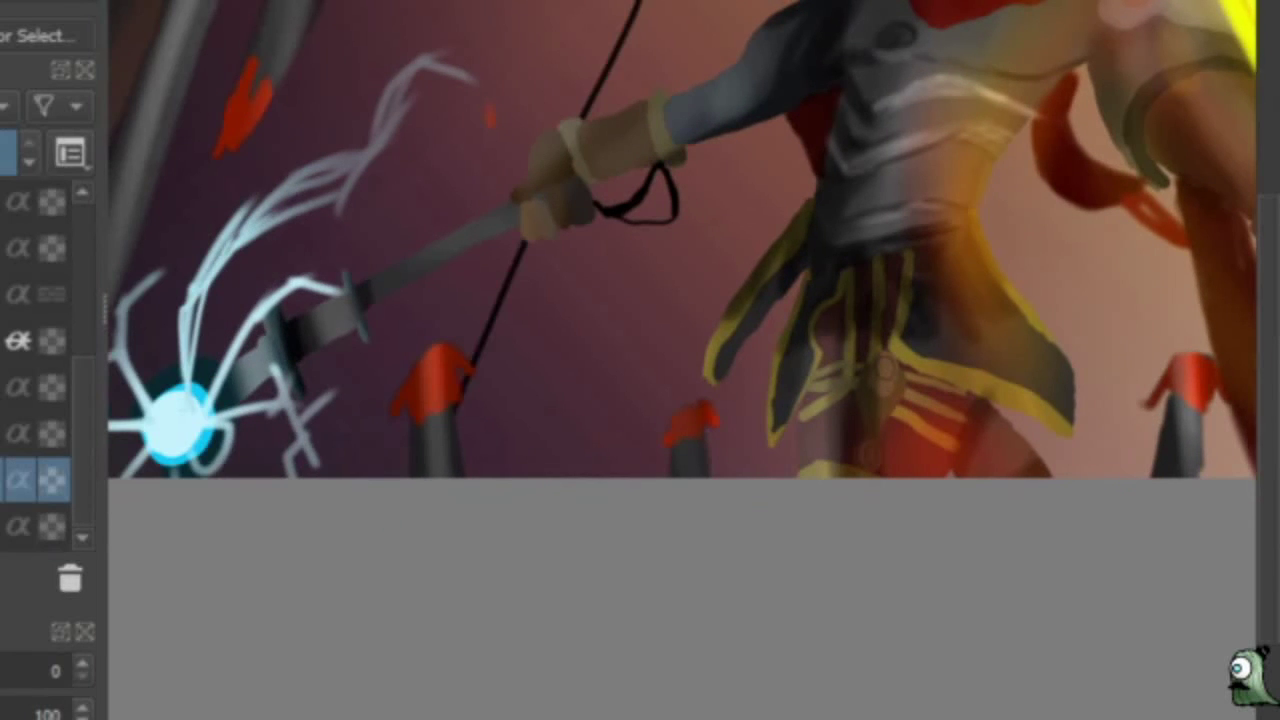
{"action": "scroll", "coordinate": [1110, 410], "scroll_direction": "down", "scroll_amount": 2}
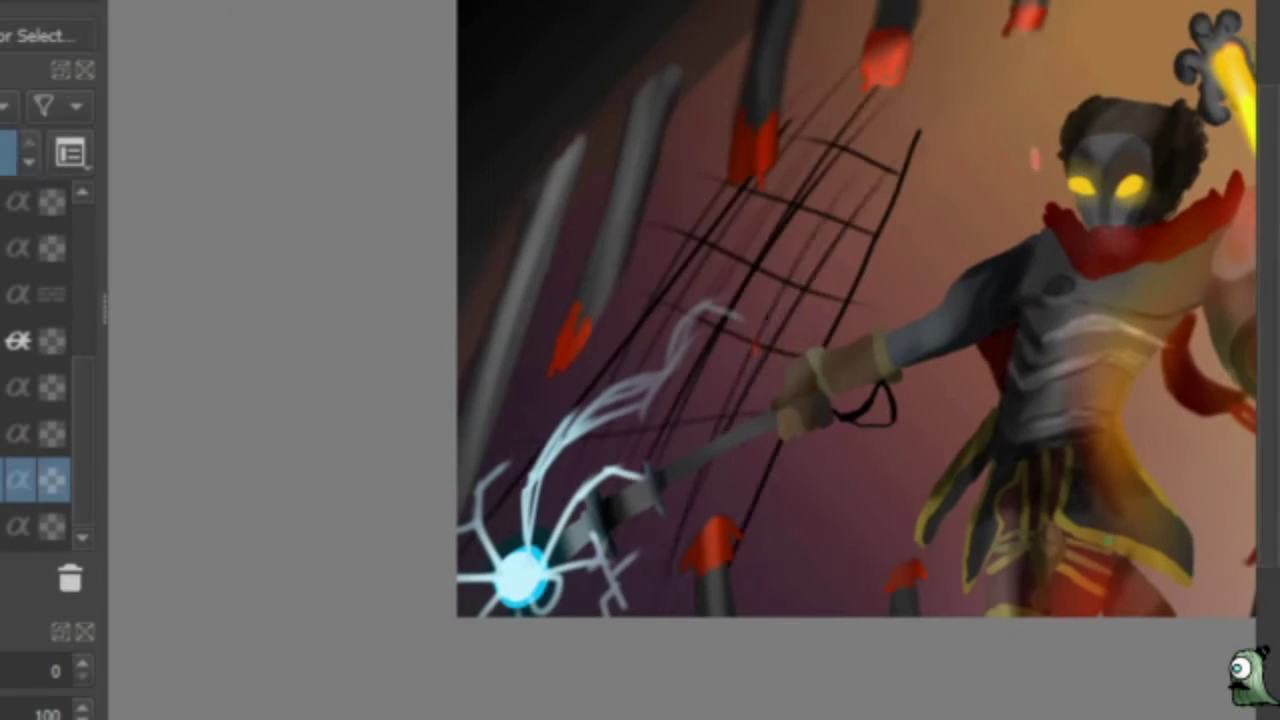
{"action": "key", "text": "ctrl+z"}
{"action": "key", "text": "ctrl+z"}
Sketch tall, leaning building outlines in black behind the staff arm, adding receding vertical lines and soft dark shading.
{"action": "left_click_drag", "start_coordinate": [540, 510], "coordinate": [686, 256]}
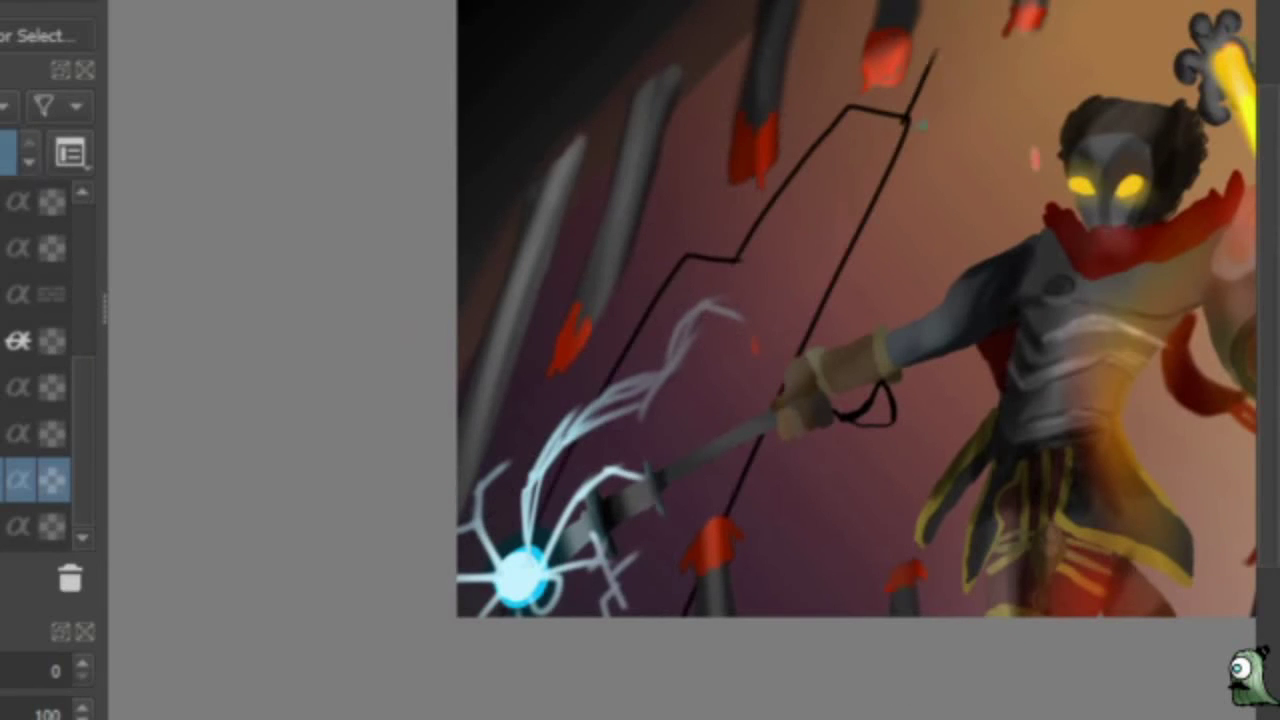
{"action": "left_click_drag", "start_coordinate": [860, 150], "coordinate": [680, 440]}
{"action": "key", "text": "ctrl+z"}
{"action": "left_click_drag", "start_coordinate": [840, 120], "coordinate": [580, 500]}
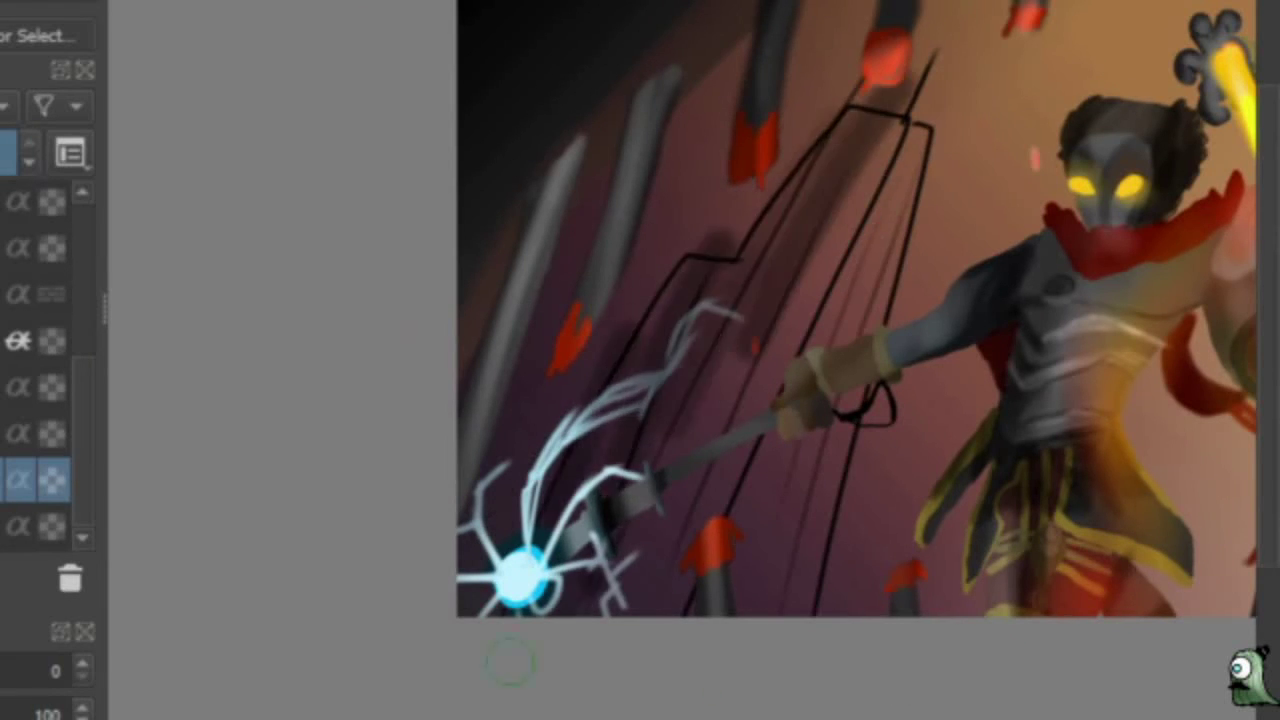
{"action": "left_click_drag", "start_coordinate": [720, 600], "coordinate": [883, 180]}
{"action": "left_click_drag", "start_coordinate": [700, 350], "coordinate": [1000, 455]}
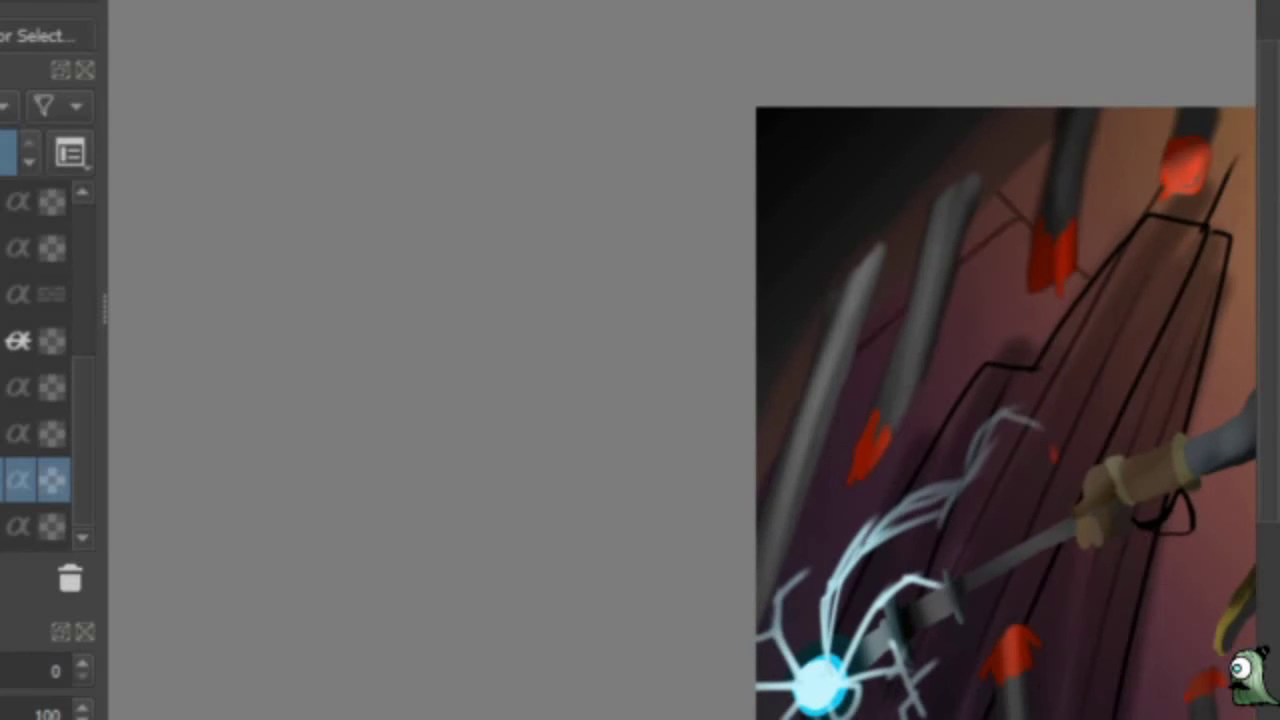
{"action": "left_click_drag", "start_coordinate": [790, 630], "coordinate": [1106, 166]}
{"action": "left_click_drag", "start_coordinate": [1100, 450], "coordinate": [670, 160]}
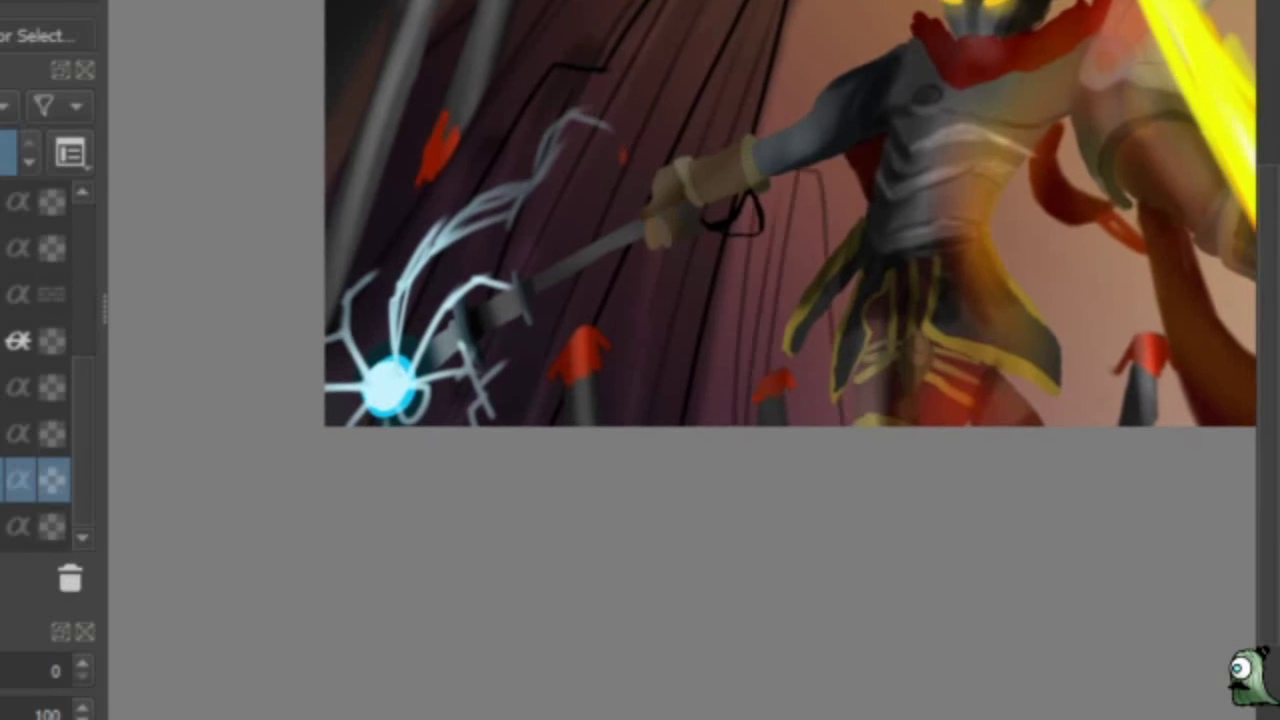
{"action": "left_click_drag", "start_coordinate": [795, 307], "coordinate": [583, 600]}
Sketch another tall structure behind the oversized arm, add diagonal wires, and lower the opacity of the building sketch layer.
{"action": "scroll", "coordinate": [583, 600], "scroll_direction": "down", "scroll_amount": 4}
{"action": "scroll", "coordinate": [625, 300], "scroll_direction": "up", "scroll_amount": 5}
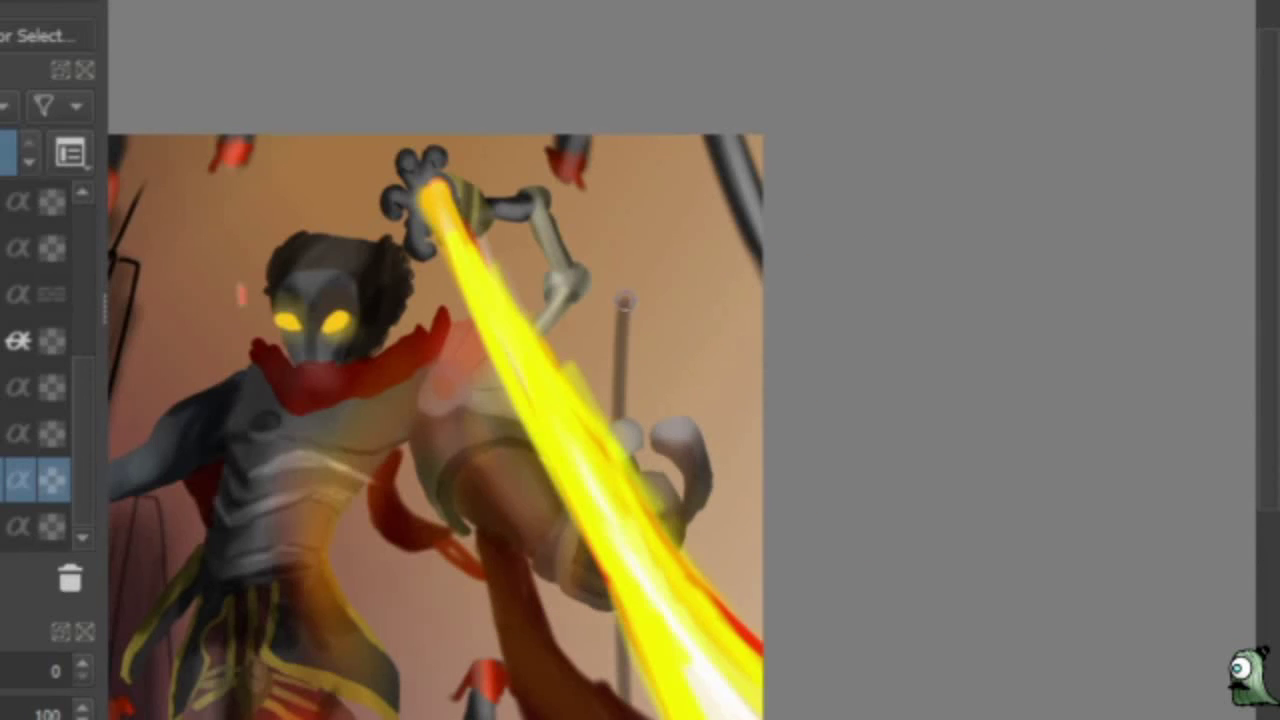
{"action": "scroll", "coordinate": [682, 360], "scroll_direction": "up", "scroll_amount": 2}
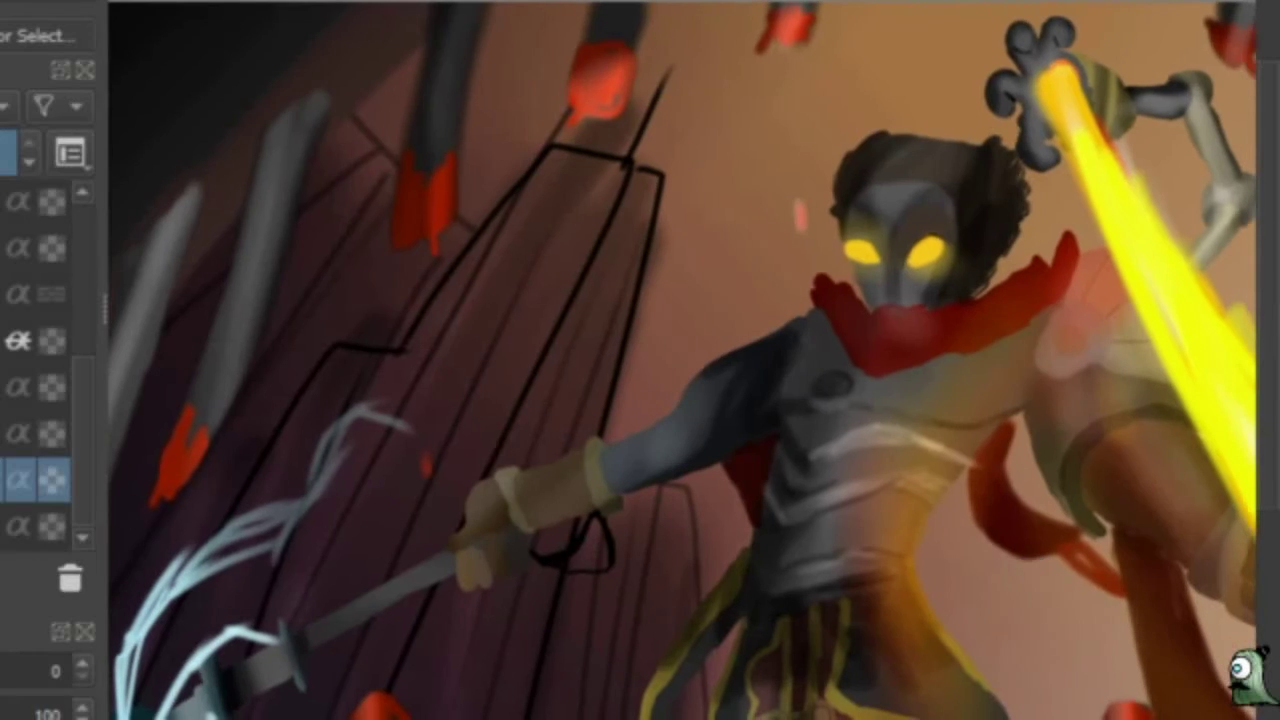
{"action": "scroll", "coordinate": [640, 360], "scroll_direction": "down", "scroll_amount": 2}
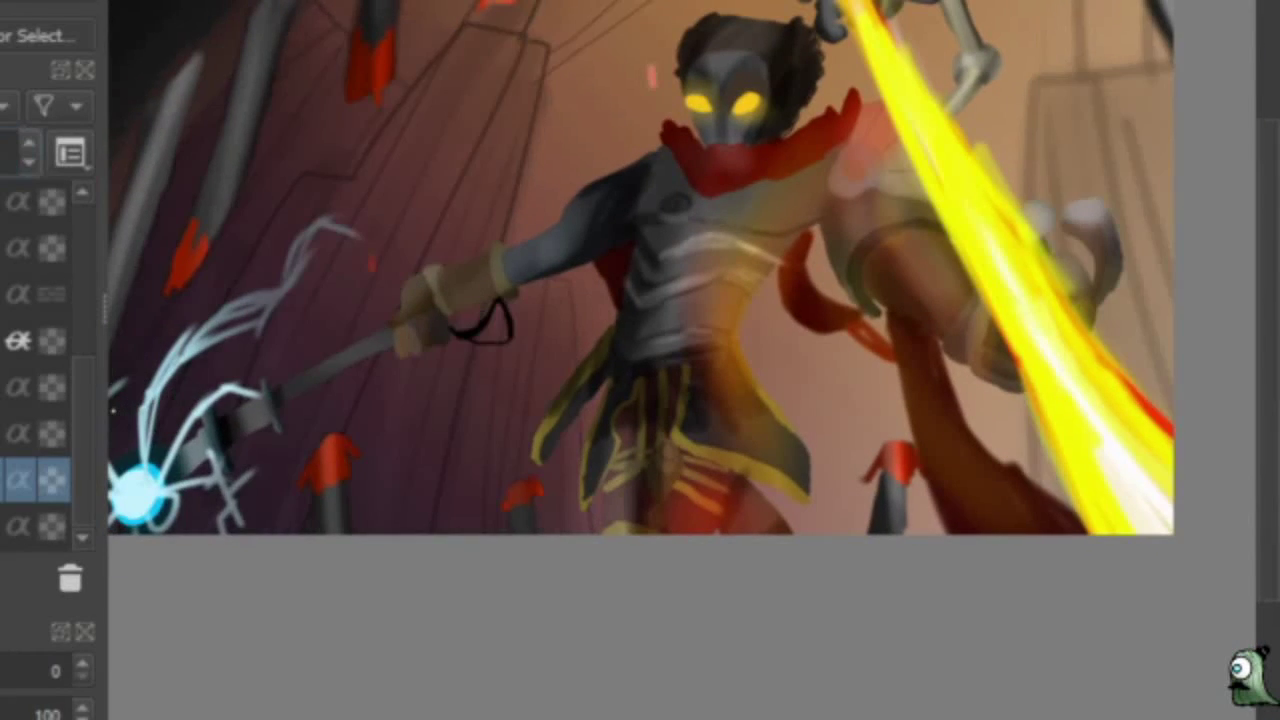
{"action": "scroll", "coordinate": [640, 270], "scroll_direction": "down", "scroll_amount": 2}
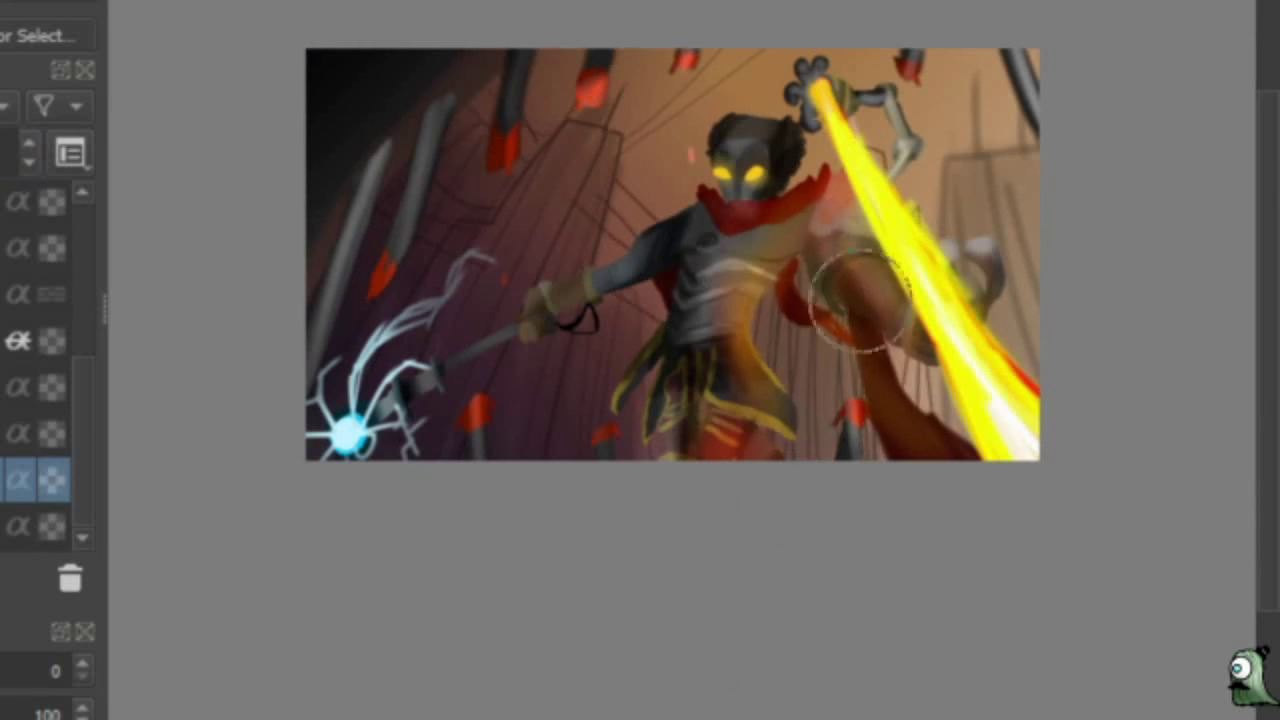
Darken the red-tipped spike below the staff with a large soft brush on the spikes' shading layer.
{"action": "scroll", "coordinate": [434, 309], "scroll_direction": "up", "scroll_amount": 3}
{"action": "scroll", "coordinate": [629, 157], "scroll_direction": "down", "scroll_amount": 1}
{"action": "right_click", "coordinate": [690, 238]}
{"action": "left_click", "coordinate": [468, 190]}
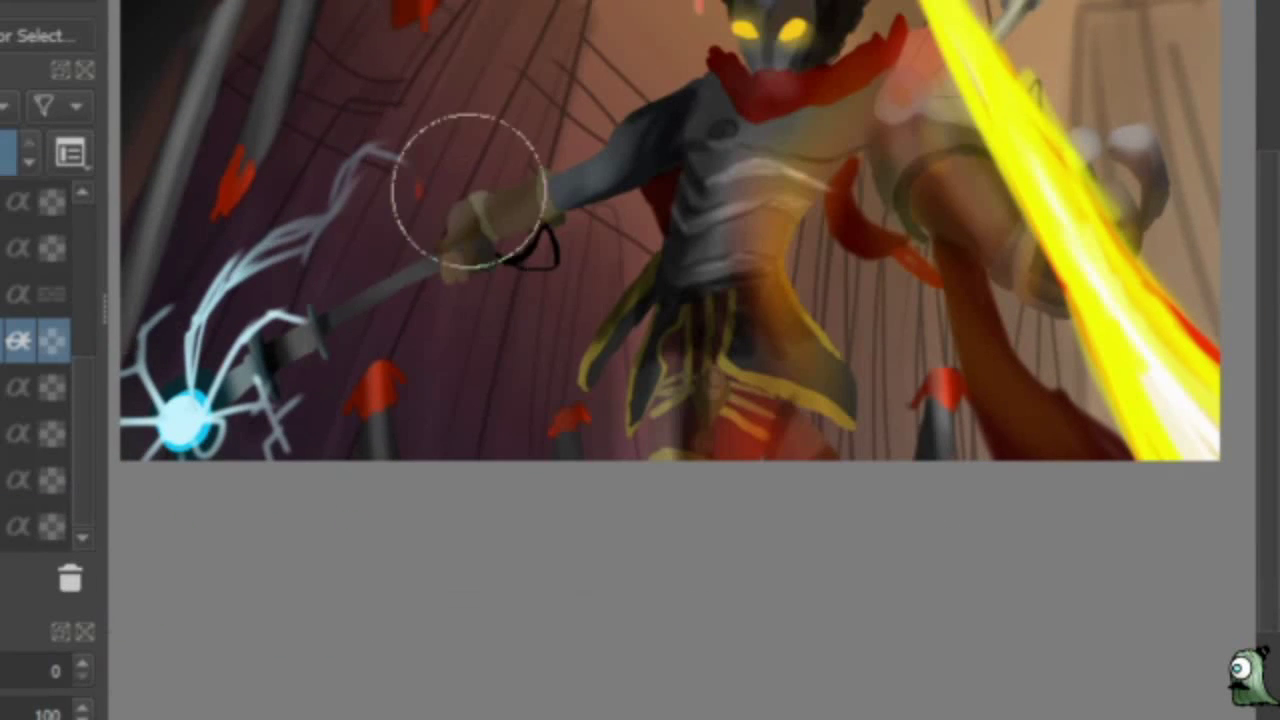
{"action": "key", "text": "Page_Down"}
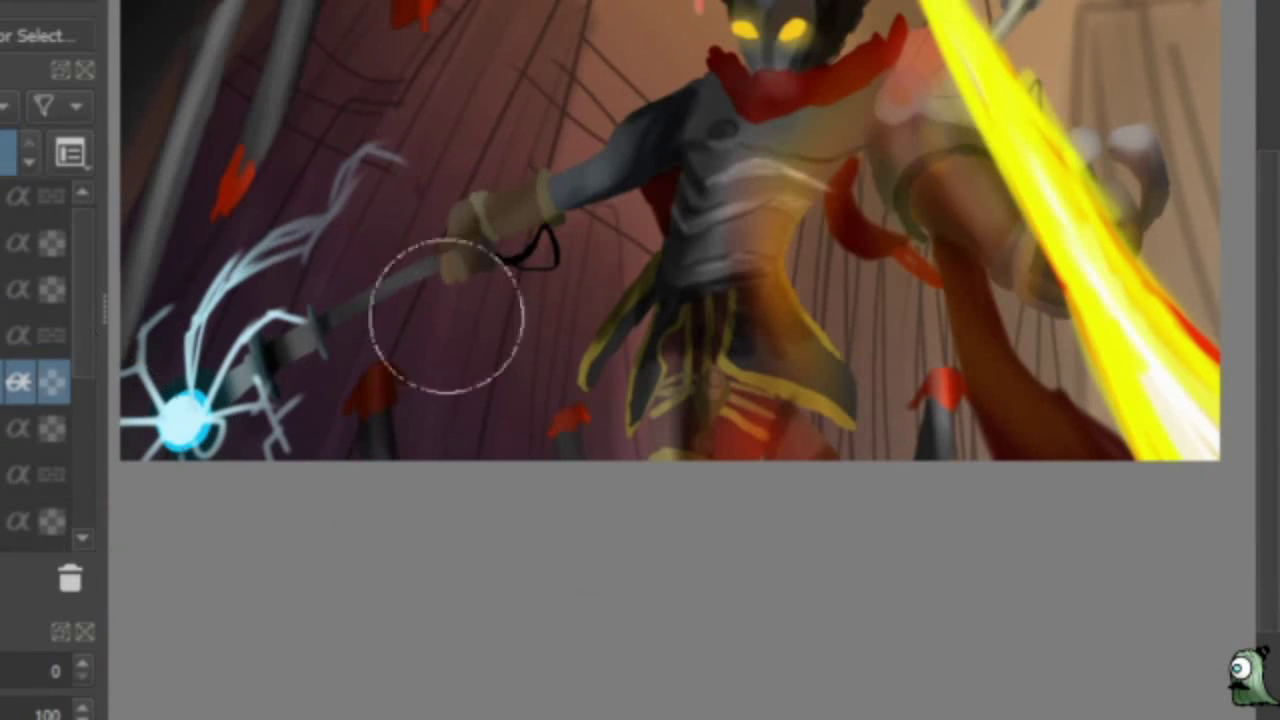
Glaze teal light over the staff, glove, sleeve and near edge of the tunic on the character's shading layer.
{"action": "right_click", "coordinate": [500, 215]}
{"action": "left_click", "coordinate": [565, 230]}
{"action": "left_click_drag", "start_coordinate": [240, 400], "coordinate": [314, 329]}
{"action": "left_click_drag", "start_coordinate": [440, 220], "coordinate": [509, 309]}
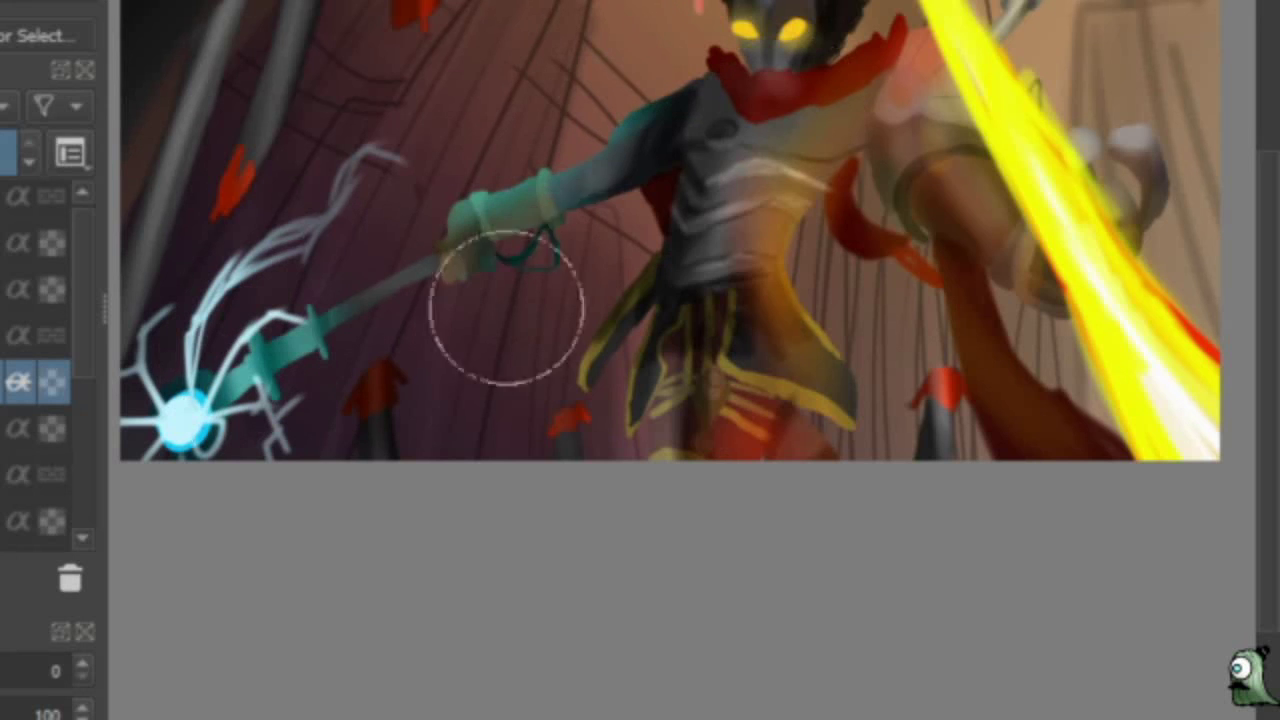
{"action": "left_click_drag", "start_coordinate": [560, 200], "coordinate": [636, 252]}
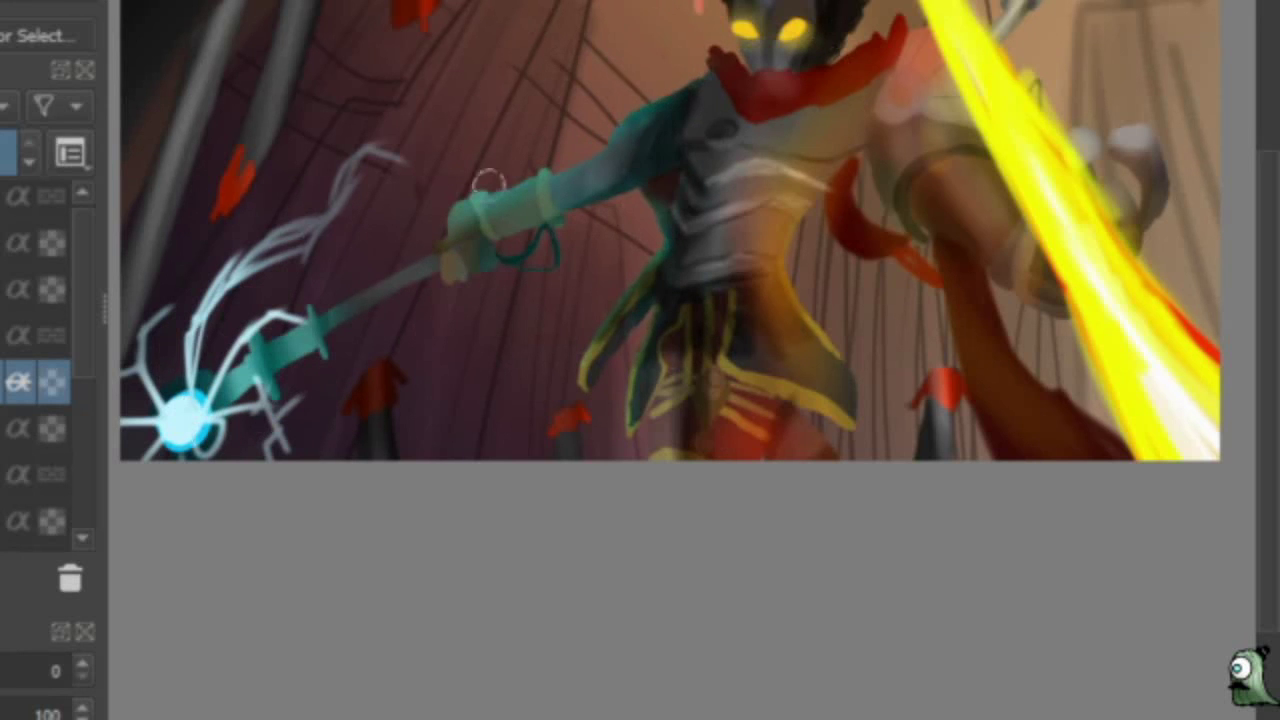
Add teal highlights to the fingers gripping the staff and deepen the thumb and lower fingers with dark brown shading.
{"action": "scroll", "coordinate": [488, 180], "scroll_direction": "up", "scroll_amount": 6}
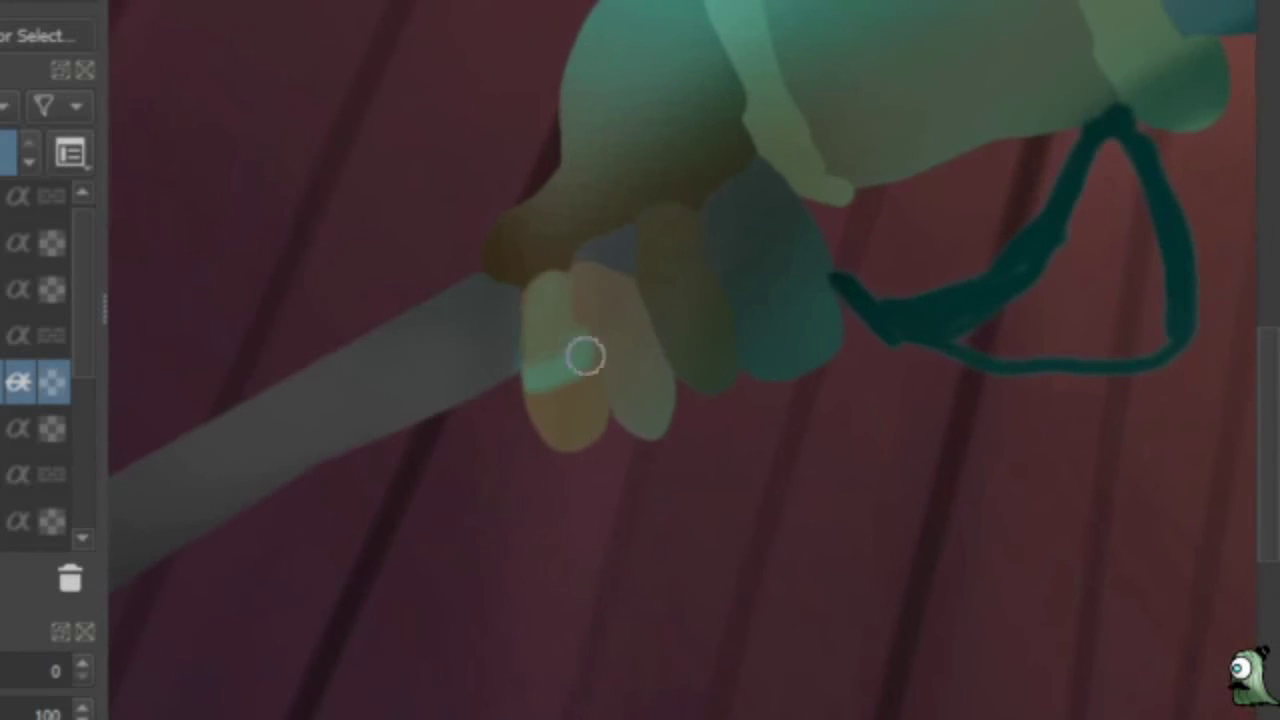
{"action": "mouse_move", "coordinate": [651, 318]}
{"action": "left_mouse_down"}
{"action": "mouse_move", "coordinate": [807, 215]}
{"action": "mouse_move", "coordinate": [716, 240]}
{"action": "left_mouse_up"}
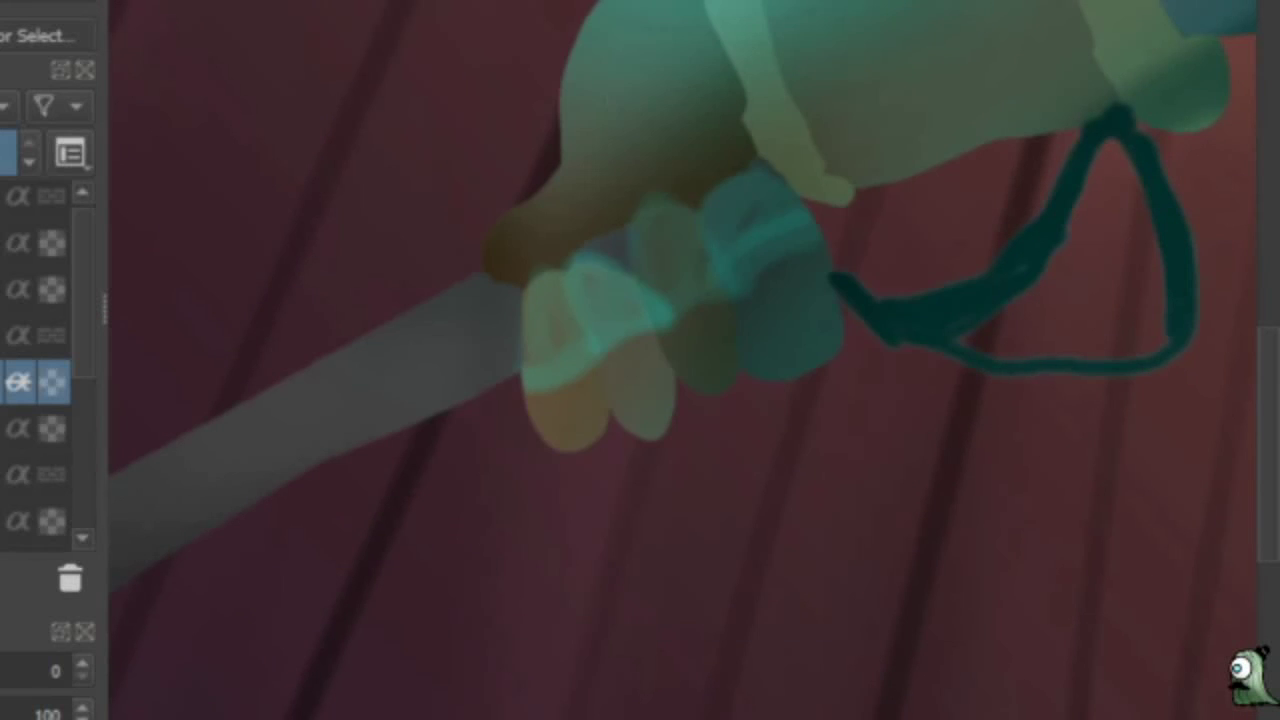
{"action": "mouse_move", "coordinate": [602, 381]}
{"action": "left_mouse_down"}
{"action": "mouse_move", "coordinate": [774, 294]}
{"action": "mouse_move", "coordinate": [603, 437]}
{"action": "mouse_move", "coordinate": [497, 286]}
{"action": "mouse_move", "coordinate": [596, 87]}
{"action": "left_mouse_up"}
{"action": "scroll", "coordinate": [663, 437], "scroll_direction": "down", "scroll_amount": 5}
{"action": "scroll", "coordinate": [887, 517], "scroll_direction": "up", "scroll_amount": 4}
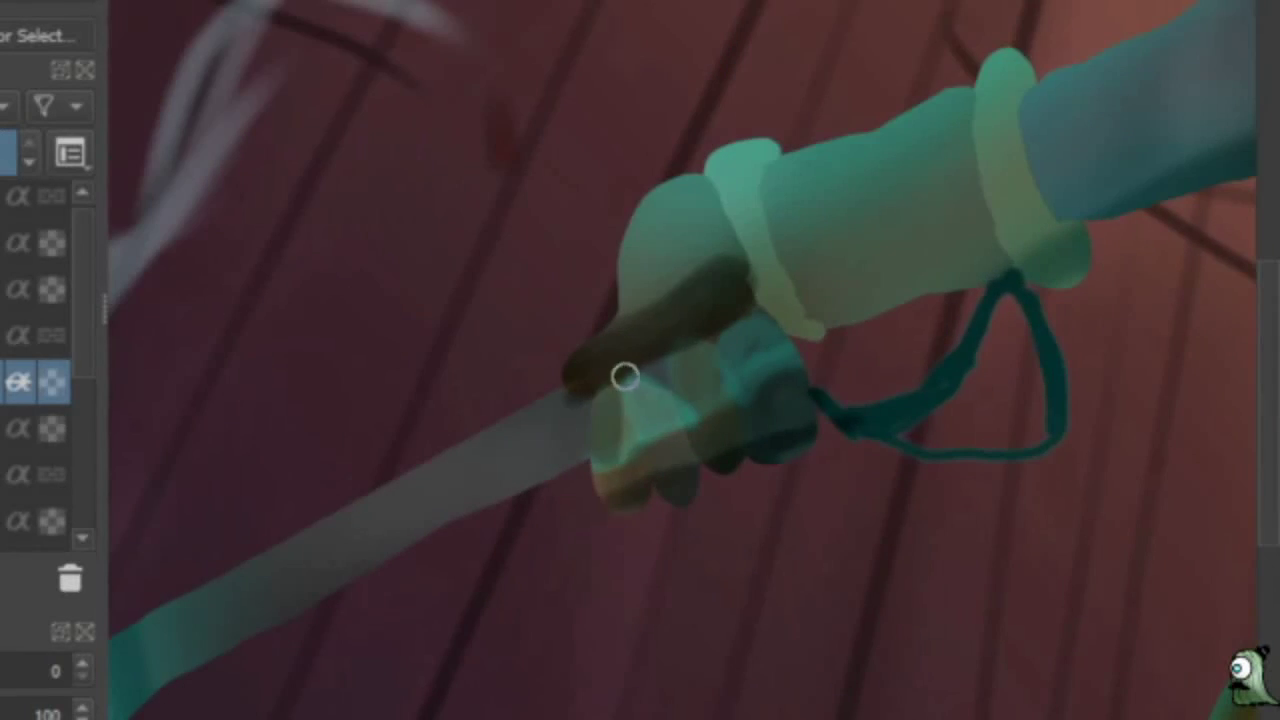
{"action": "scroll", "coordinate": [872, 614], "scroll_direction": "down", "scroll_amount": 2}
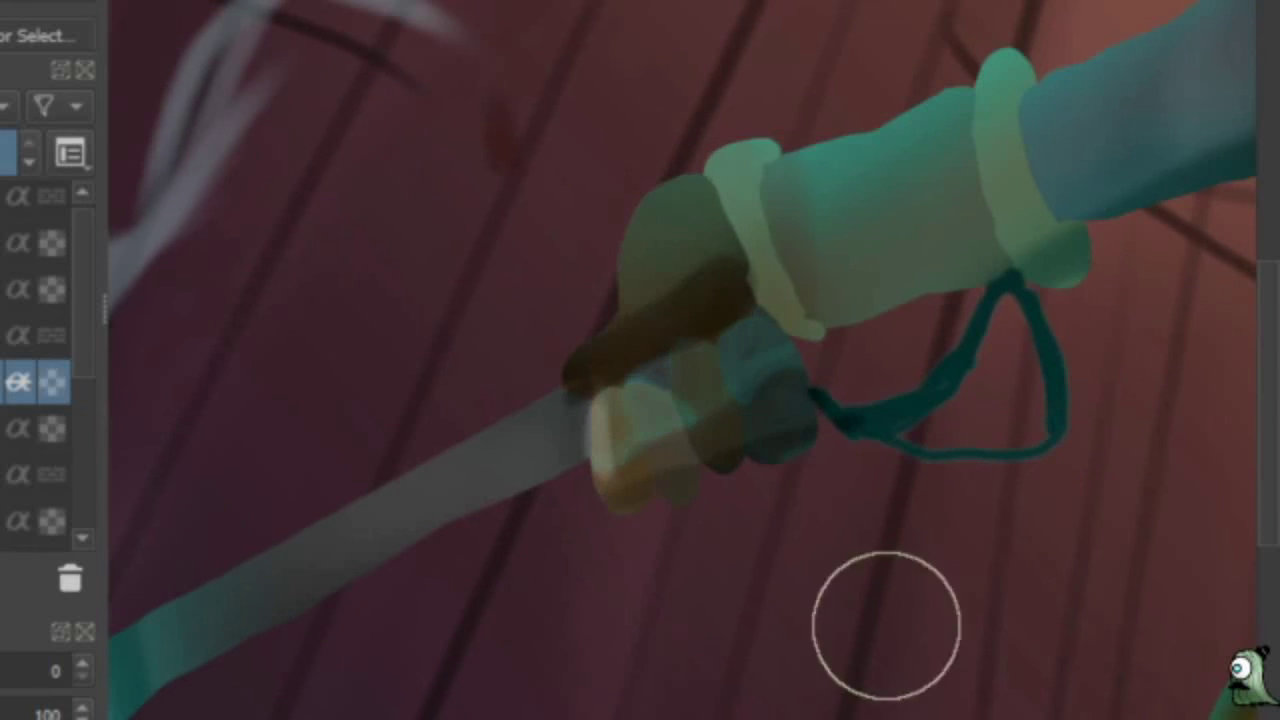
{"action": "scroll", "coordinate": [863, 409], "scroll_direction": "up", "scroll_amount": 1}
{"action": "scroll", "coordinate": [410, 355], "scroll_direction": "down", "scroll_amount": 4}
Paint a soft teal glow around the lightning and the glowing orb on the layer beneath the character's shading layer.
{"action": "scroll", "coordinate": [410, 355], "scroll_direction": "up", "scroll_amount": 4}
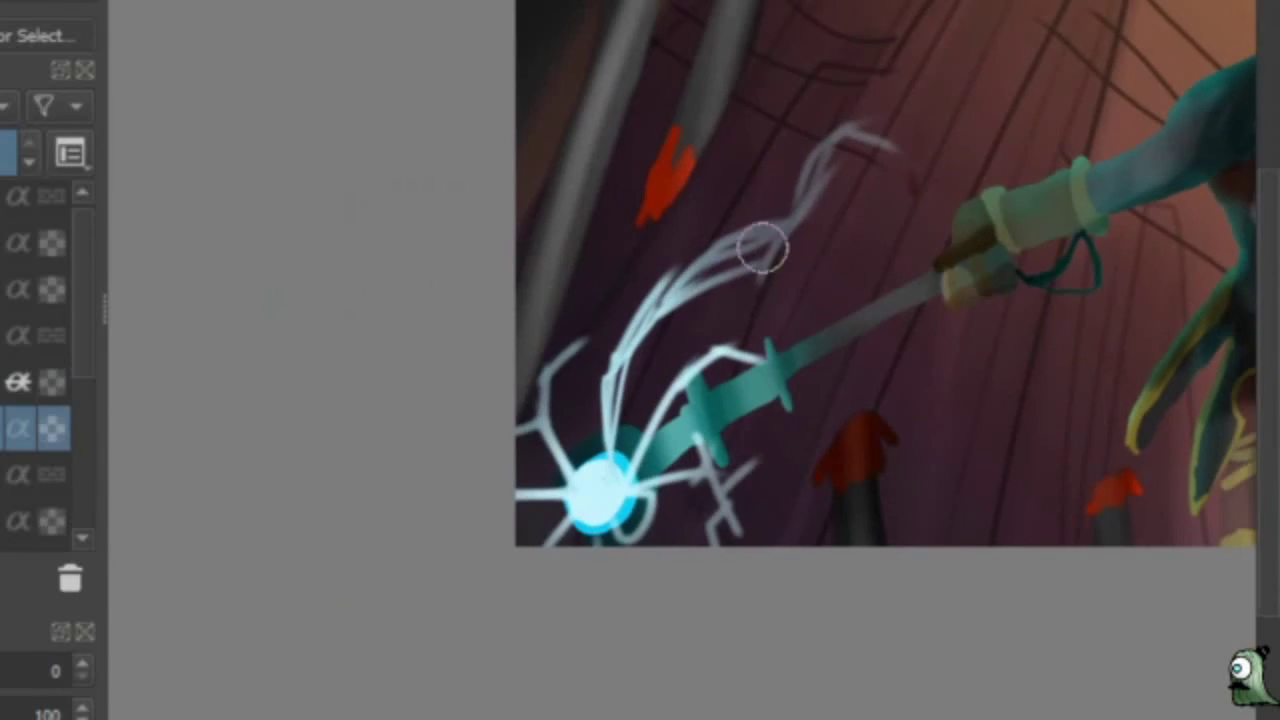
{"action": "left_click_drag", "start_coordinate": [600, 445], "coordinate": [826, 29]}
{"action": "key", "text": "ctrl+z"}
{"action": "left_click_drag", "start_coordinate": [880, 130], "coordinate": [600, 445]}
{"action": "key", "text": "ctrl+z"}
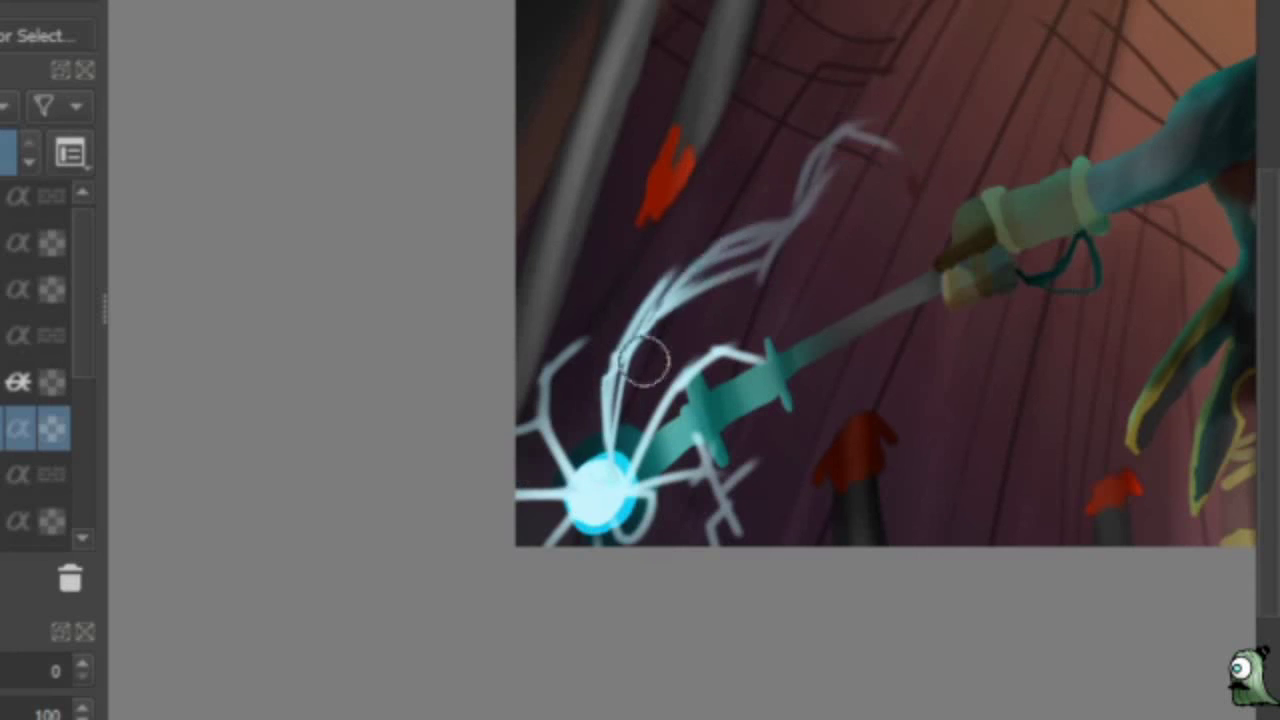
{"action": "mouse_move", "coordinate": [643, 357]}
{"action": "left_mouse_down"}
{"action": "mouse_move", "coordinate": [600, 450]}
{"action": "mouse_move", "coordinate": [834, 480]}
{"action": "mouse_move", "coordinate": [133, 556]}
{"action": "left_mouse_up"}
Pick bright yellow and paint thin, curved sparks around the torso, skirt and red cloth on an upper layer.
{"action": "right_click", "coordinate": [880, 443]}
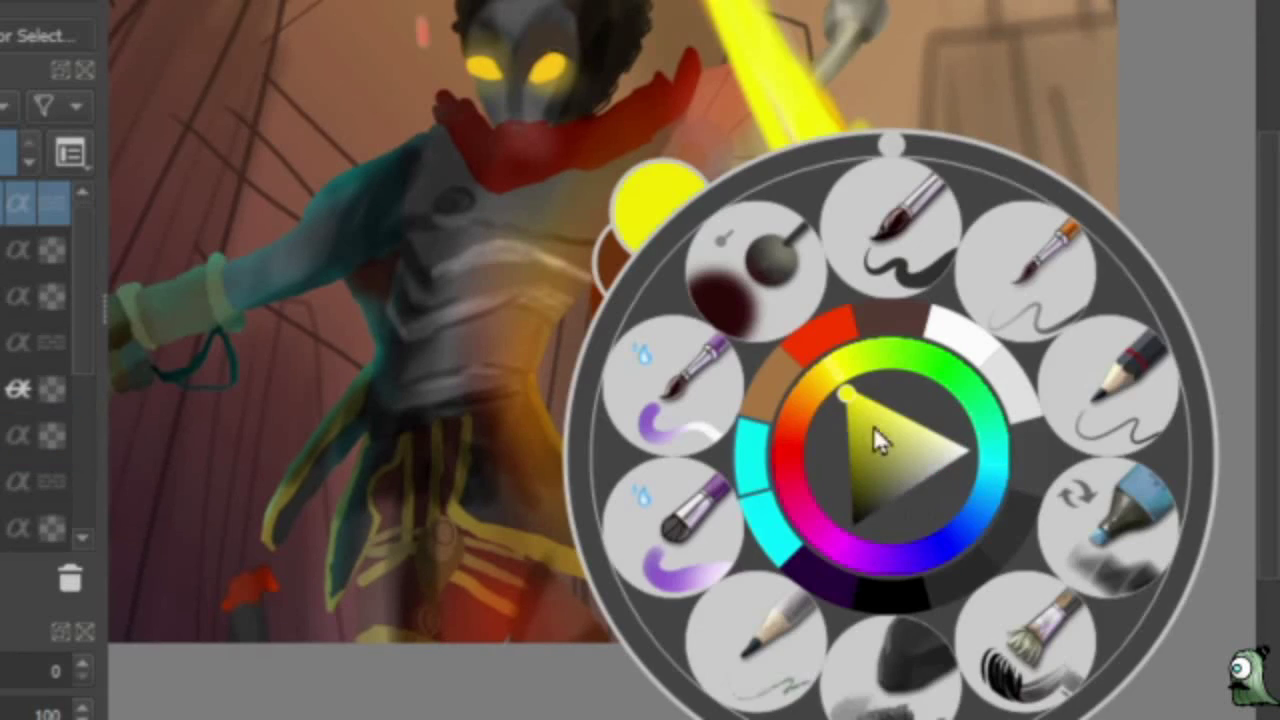
{"action": "key", "text": "Escape"}
{"action": "key", "text": "Page_Down"}
{"action": "left_click_drag", "start_coordinate": [712, 450], "coordinate": [792, 628]}
{"action": "left_click_drag", "start_coordinate": [540, 382], "coordinate": [489, 190]}
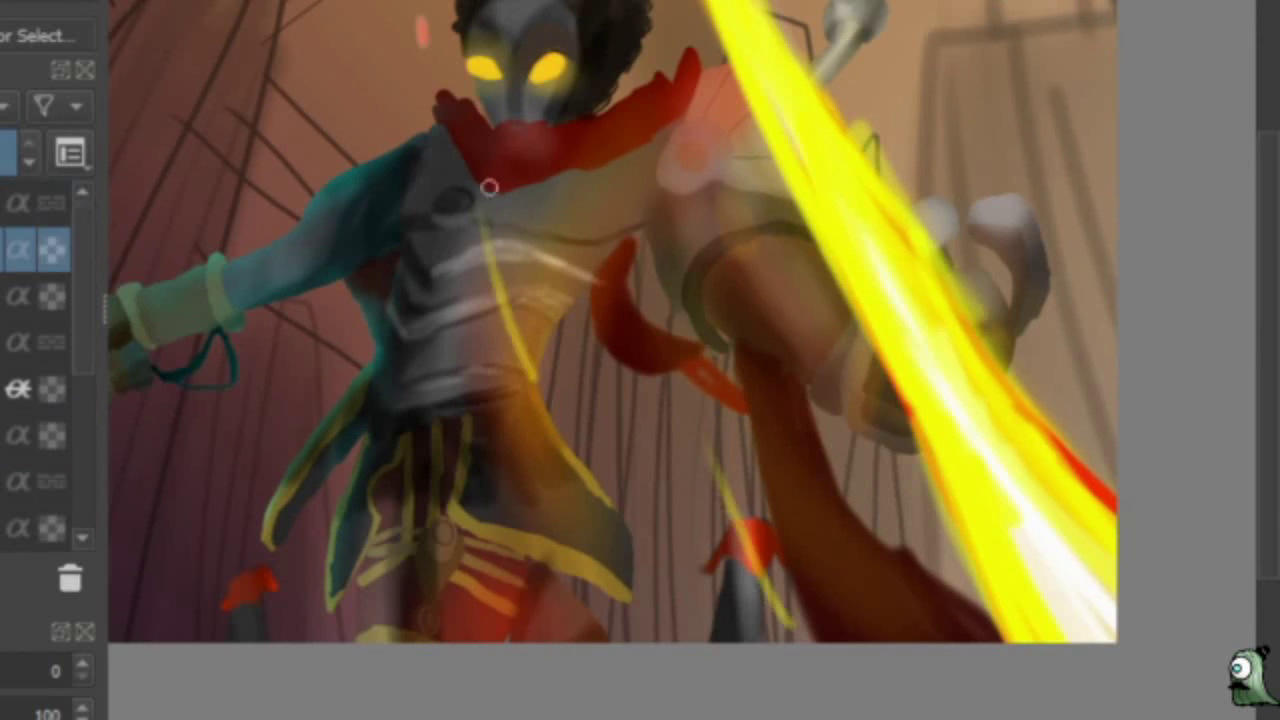
{"action": "key", "text": "ctrl+z"}
{"action": "key", "text": "ctrl+z"}
{"action": "left_click_drag", "start_coordinate": [884, 505], "coordinate": [592, 287]}
{"action": "left_click_drag", "start_coordinate": [477, 619], "coordinate": [806, 503]}
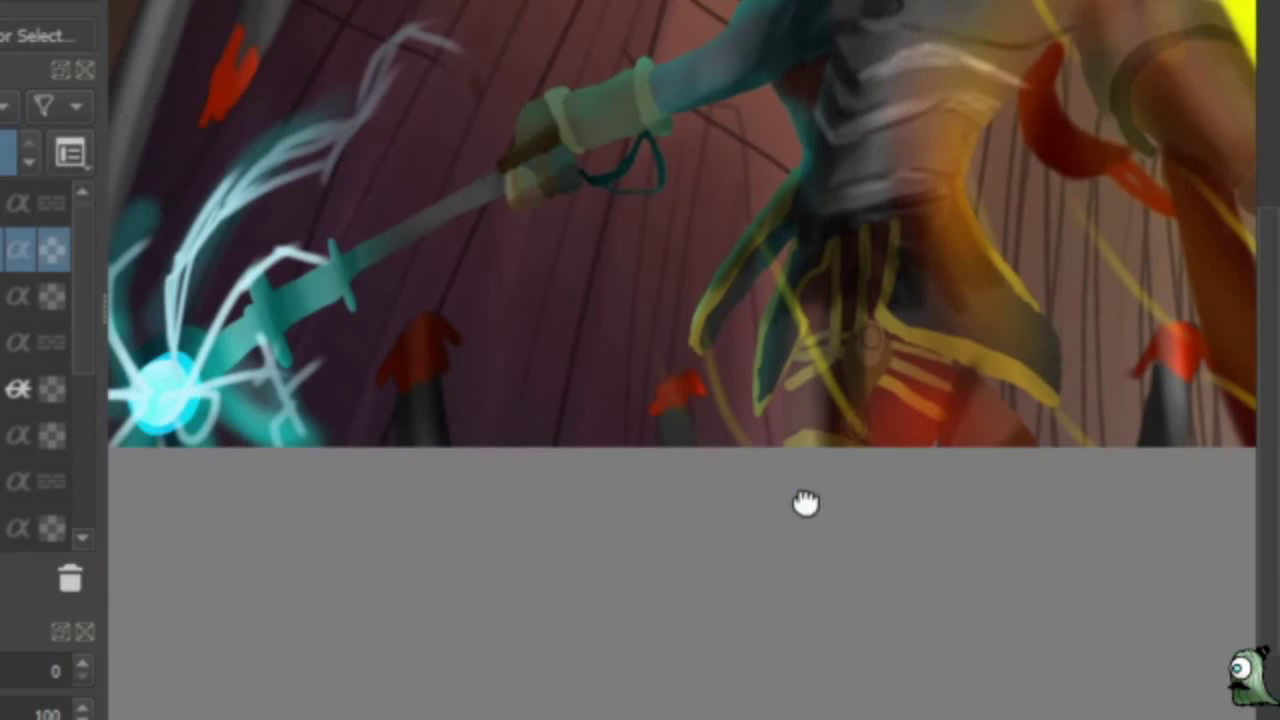
Pick a muted grey and brush a soft haze over the background behind the character with a large brush.
{"action": "key", "text": "Page_Down"}
{"action": "key", "text": "Page_Down"}
{"action": "key", "text": "Page_Down"}
{"action": "key", "text": "Page_Down"}
{"action": "key", "text": "Page_Down"}
{"action": "key", "text": "Page_Down"}
{"action": "right_click", "coordinate": [814, 414]}
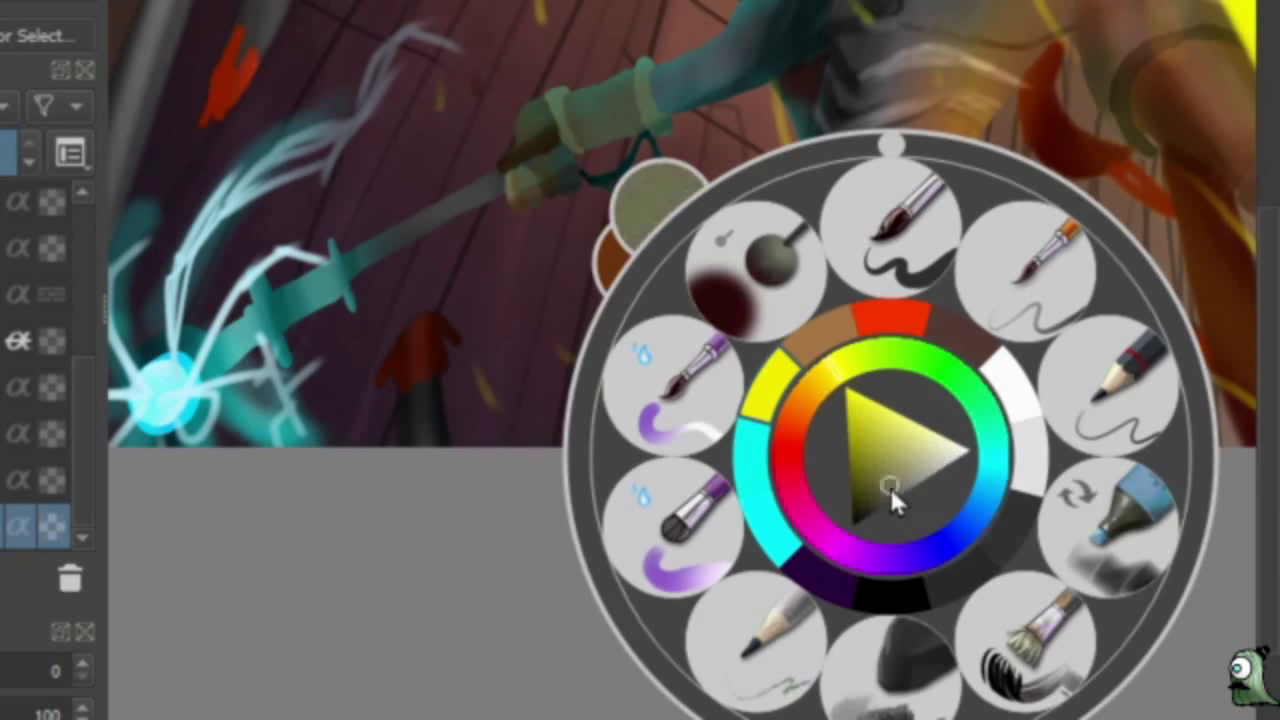
{"action": "left_click", "coordinate": [906, 86]}
{"action": "scroll", "coordinate": [906, 86], "scroll_direction": "up", "scroll_amount": 2}
{"action": "scroll", "coordinate": [971, 51], "scroll_direction": "down", "scroll_amount": 2}
{"action": "scroll", "coordinate": [971, 51], "scroll_direction": "up", "scroll_amount": 2}
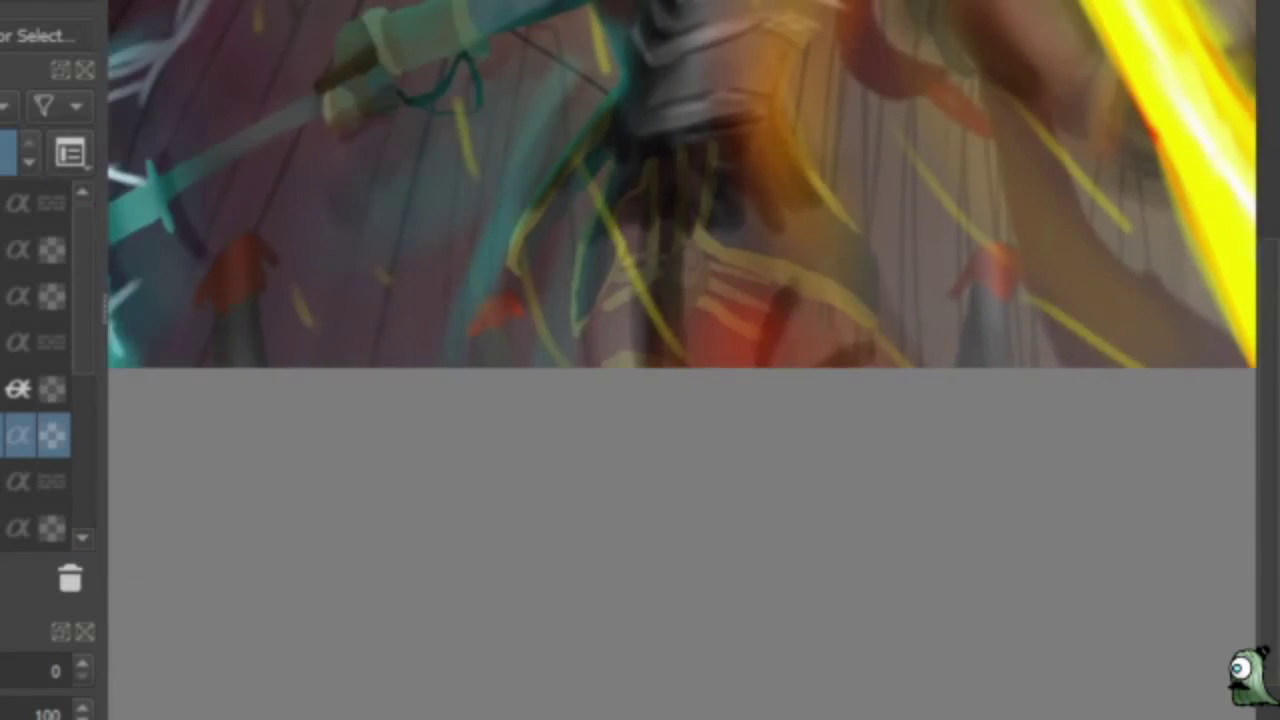
Veil the rising spikes along the lower edge with soft grey mist on a layer between them and the character.
{"action": "key", "text": "Page_Down"}
{"action": "key", "text": "Page_Down"}
{"action": "key", "text": "Page_Down"}
{"action": "scroll", "coordinate": [978, 318], "scroll_direction": "down", "scroll_amount": 2}
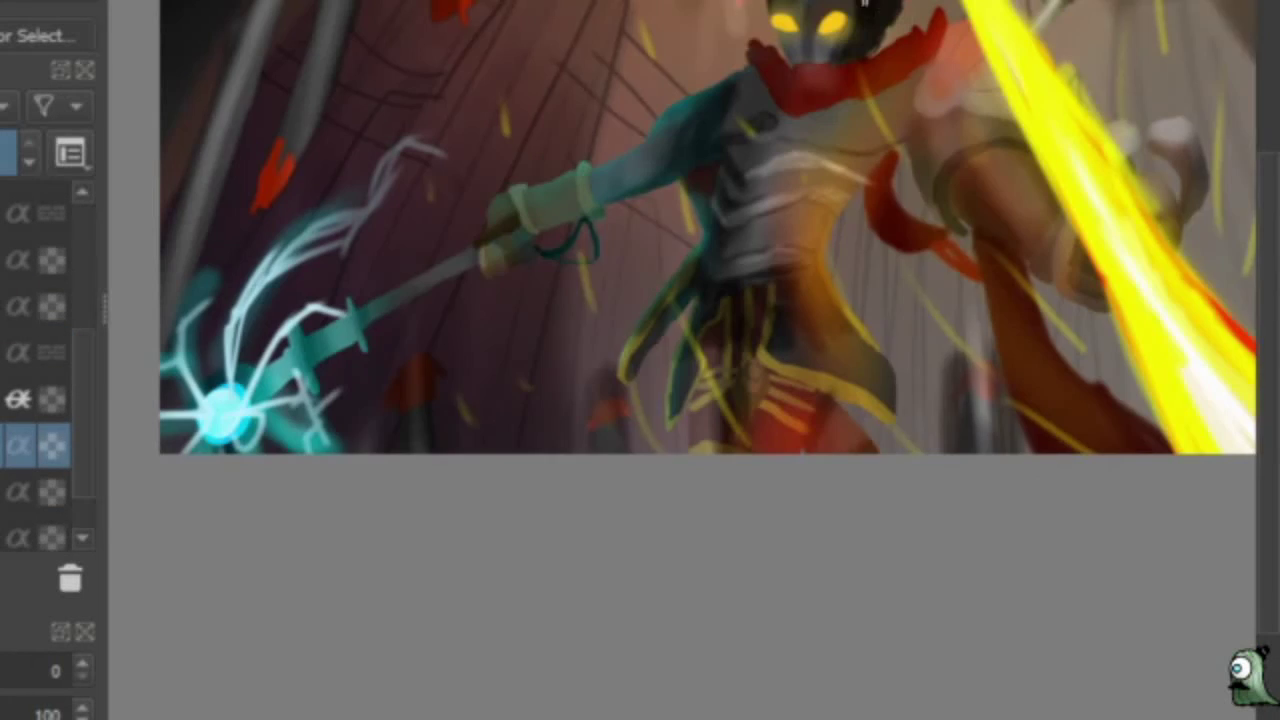
{"action": "key", "text": "Page_Up"}
{"action": "key", "text": "Page_Up"}
{"action": "key", "text": "Page_Down"}
{"action": "scroll", "coordinate": [978, 318], "scroll_direction": "up", "scroll_amount": 2}
{"action": "scroll", "coordinate": [978, 318], "scroll_direction": "down", "scroll_amount": 2}
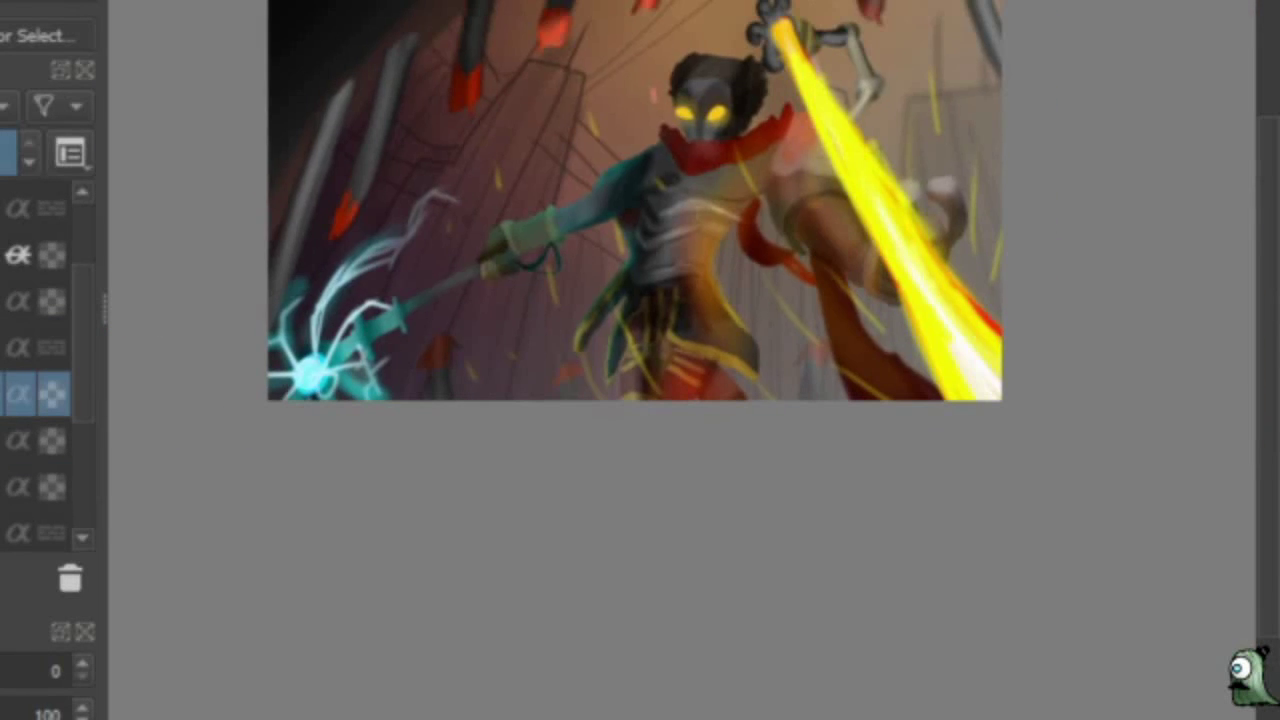
{"action": "scroll", "coordinate": [1014, 380], "scroll_direction": "up", "scroll_amount": 1}
{"action": "scroll", "coordinate": [712, 298], "scroll_direction": "up", "scroll_amount": 1}
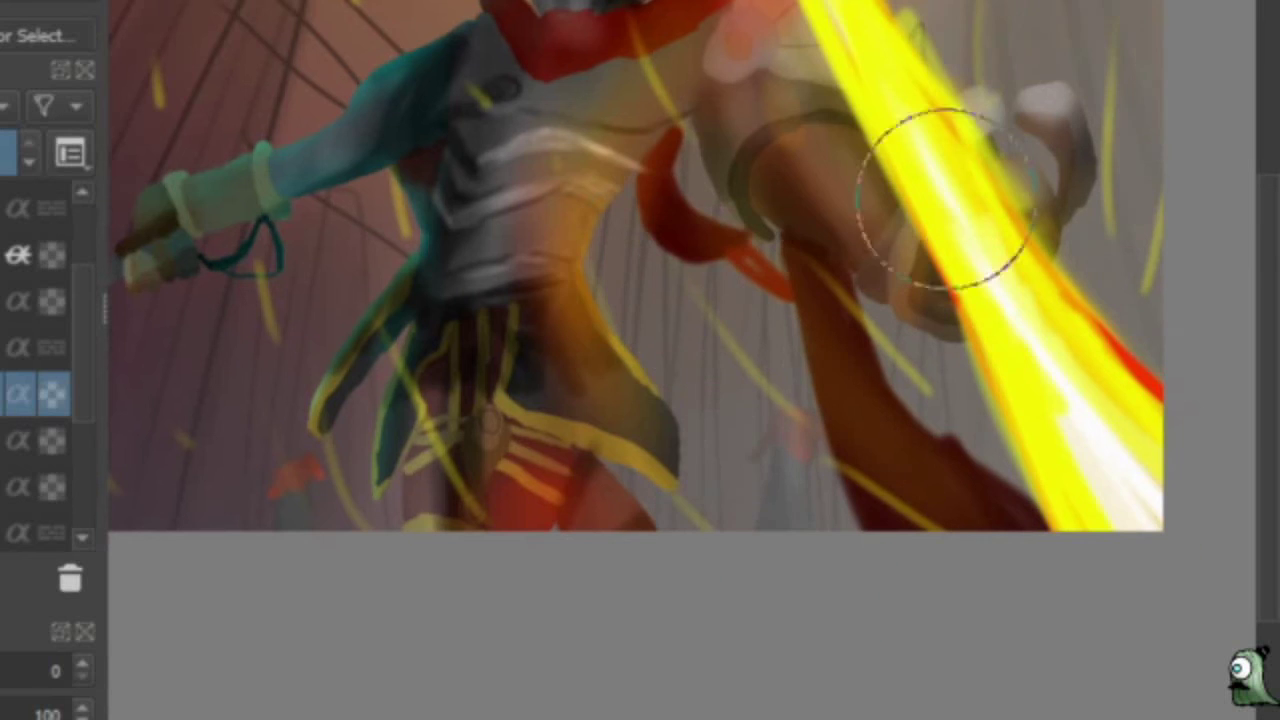
{"action": "right_click", "coordinate": [771, 409]}
{"action": "left_click", "coordinate": [797, 506]}
{"action": "mouse_move", "coordinate": [700, 420]}
{"action": "left_mouse_down"}
{"action": "mouse_move", "coordinate": [749, 451]}
{"action": "mouse_move", "coordinate": [432, 530]}
{"action": "left_mouse_up"}
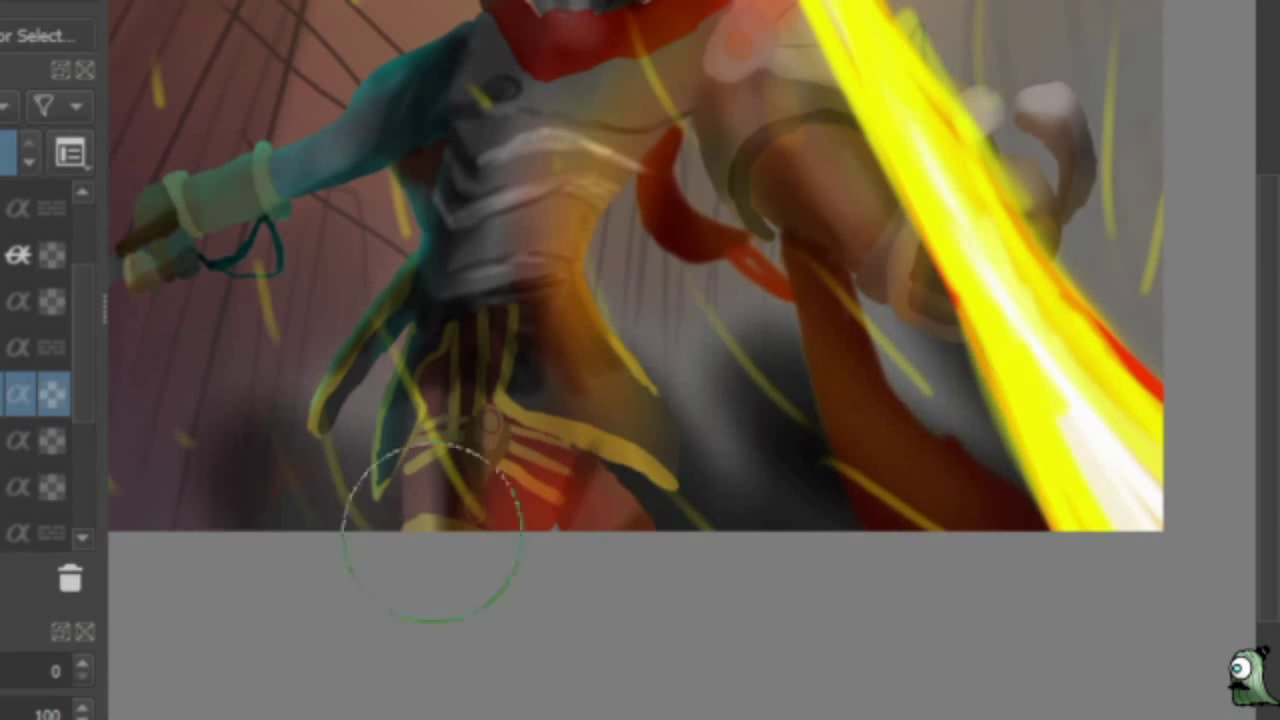
Fill in grey smoke along the lower edge, create a clipping group for it, and shade it with dark patches and light curls.
{"action": "right_click", "coordinate": [669, 197]}
{"action": "left_click", "coordinate": [757, 57]}
{"action": "left_click_drag", "start_coordinate": [900, 460], "coordinate": [157, 371]}
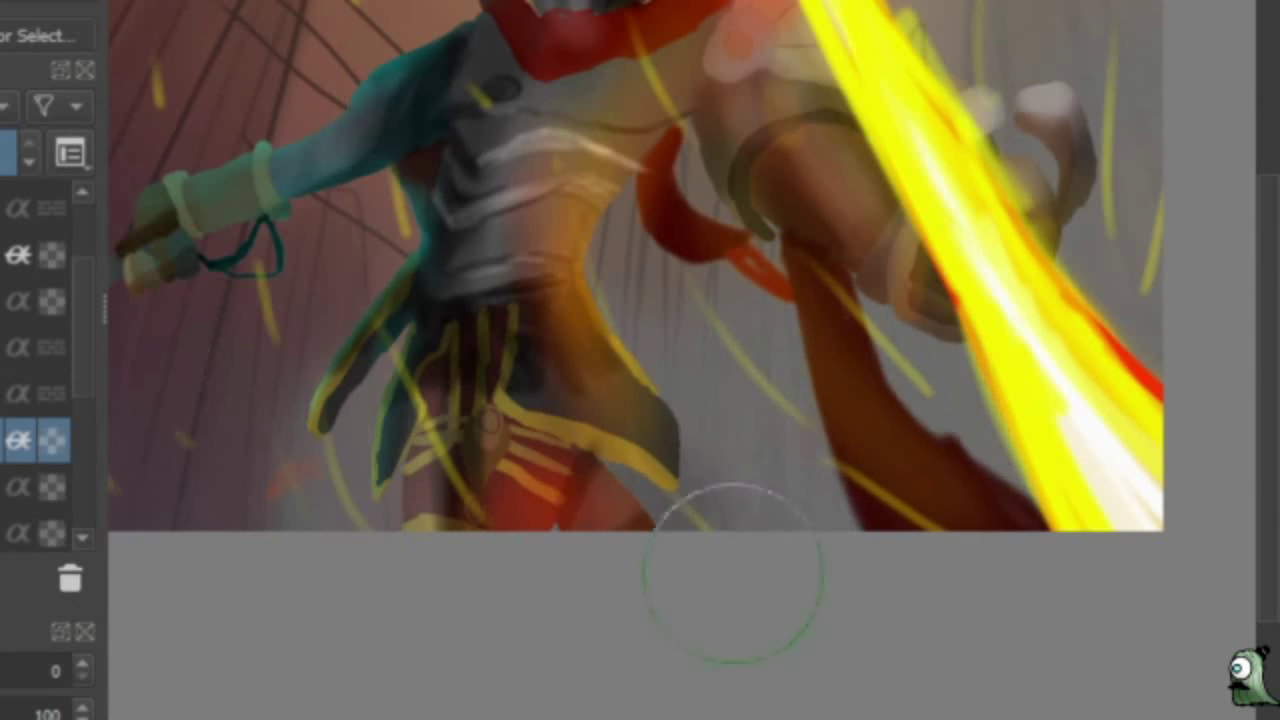
{"action": "mouse_move", "coordinate": [1129, 120]}
{"action": "left_mouse_down"}
{"action": "mouse_move", "coordinate": [820, 294]}
{"action": "mouse_move", "coordinate": [373, 422]}
{"action": "left_mouse_up"}
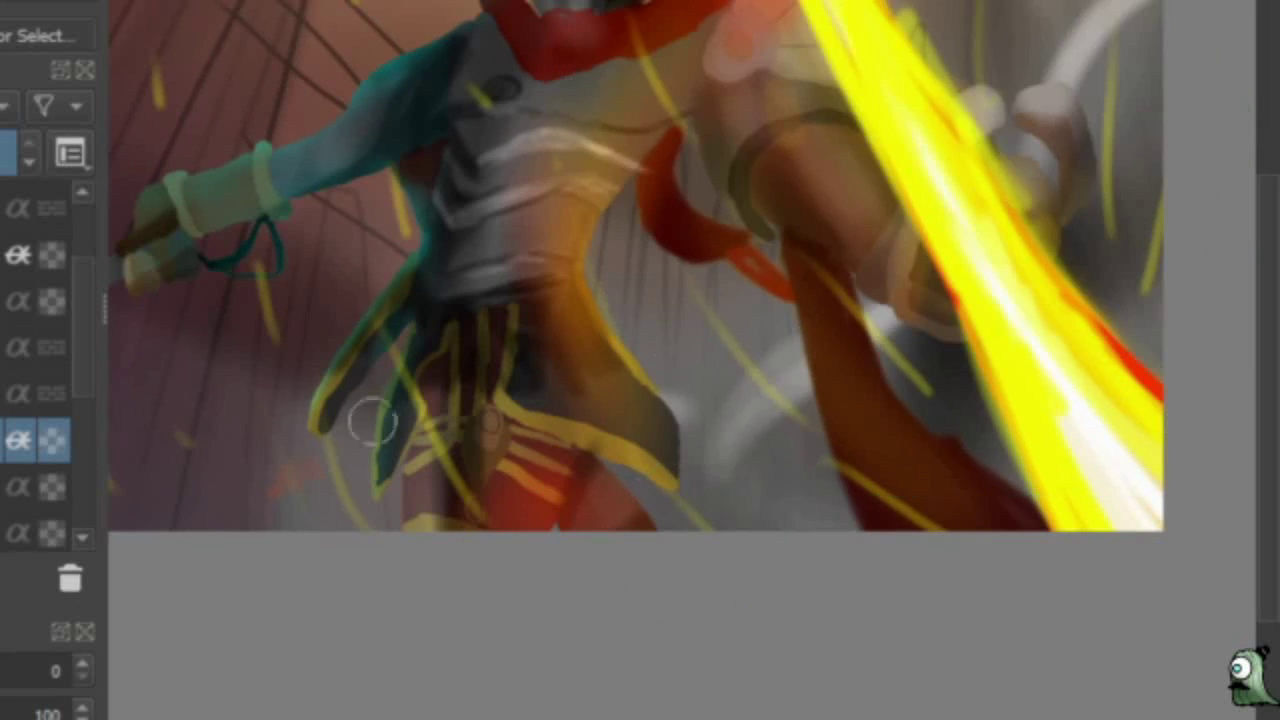
{"action": "scroll", "coordinate": [1006, 437], "scroll_direction": "down", "scroll_amount": 2}
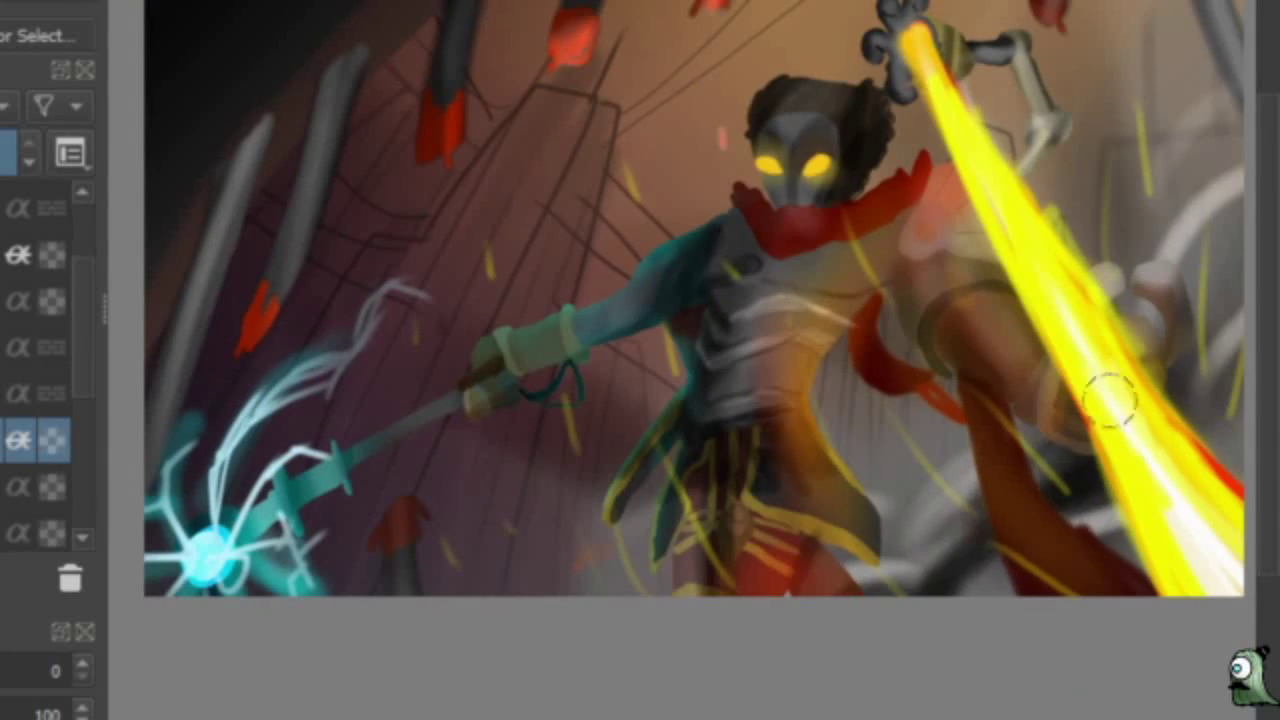
{"action": "scroll", "coordinate": [1109, 391], "scroll_direction": "up", "scroll_amount": 3}
{"action": "scroll", "coordinate": [988, 432], "scroll_direction": "down", "scroll_amount": 3}
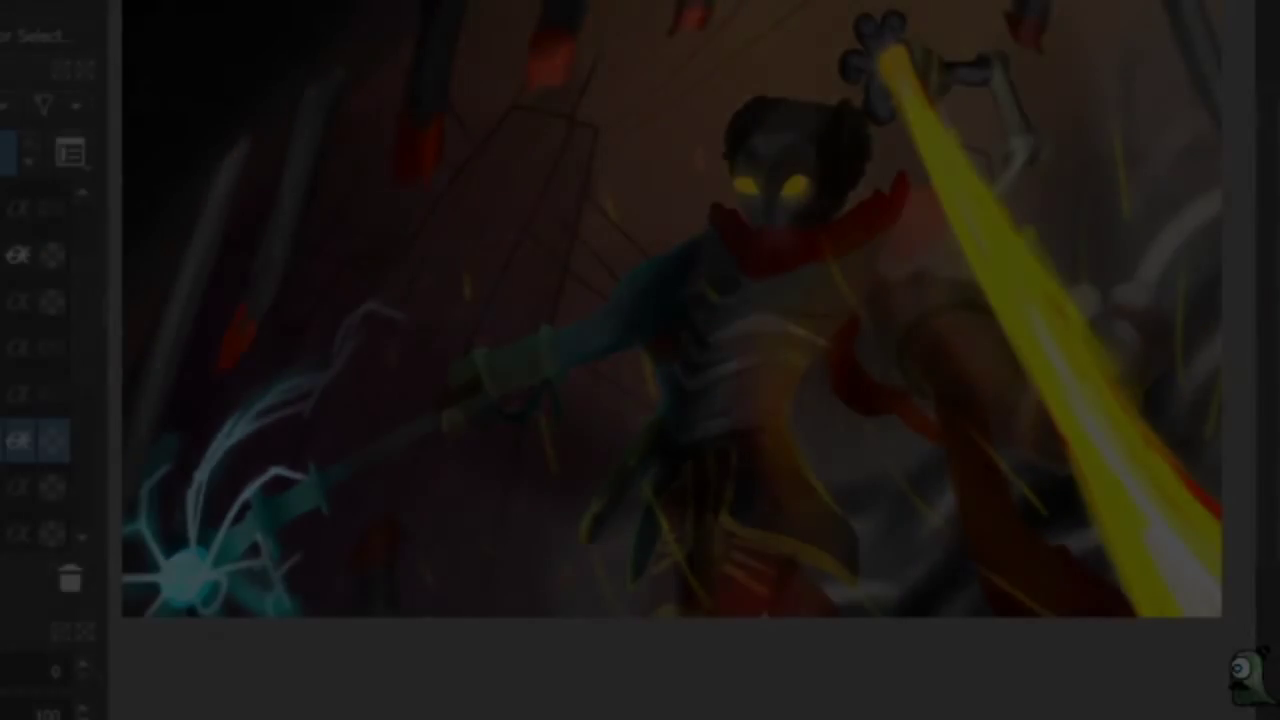